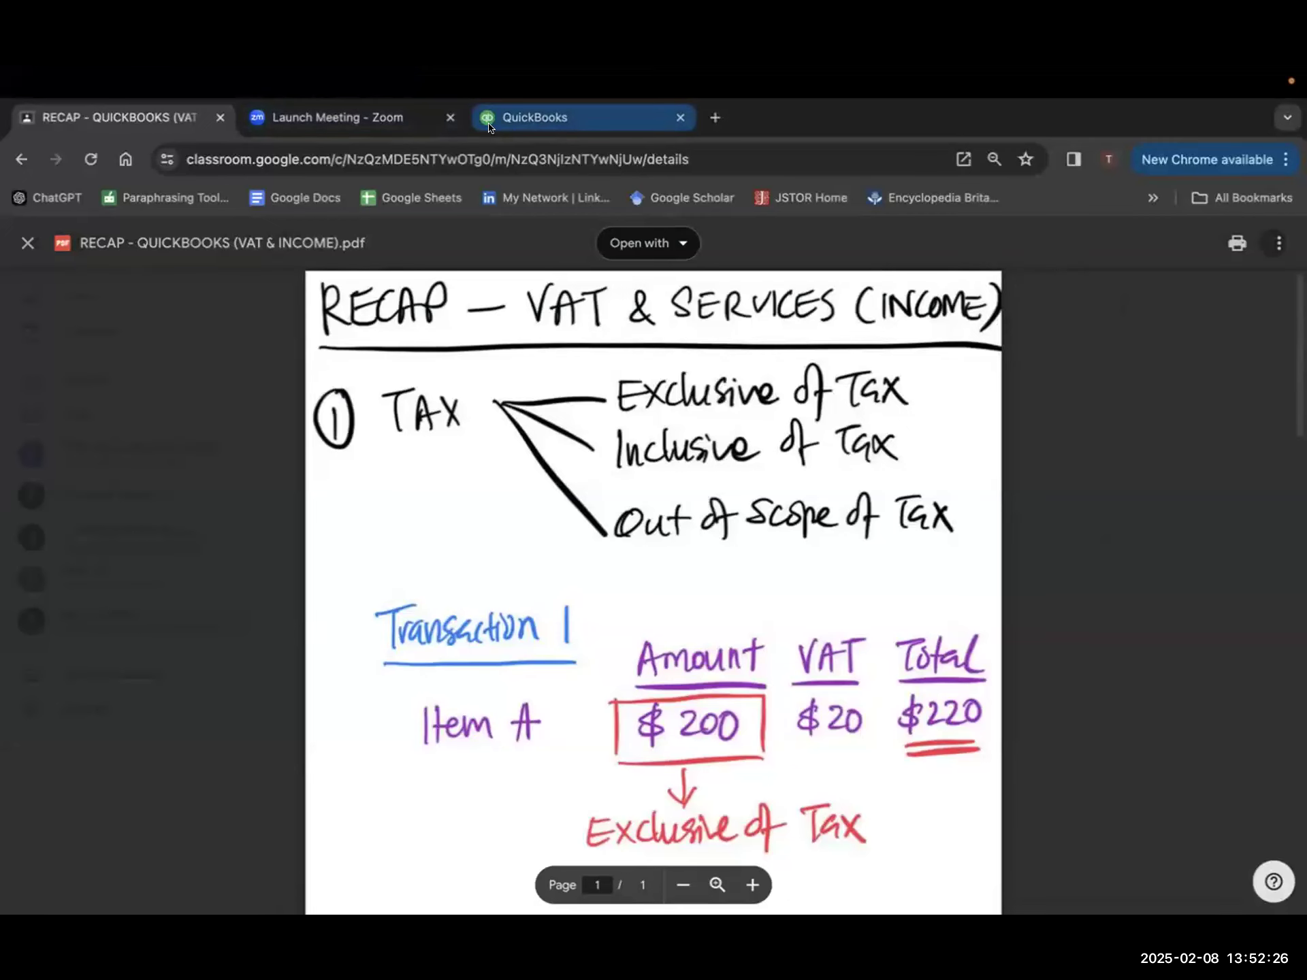
- Switch to QuickBooks, enlarge the page and review the home dashboard's bank, profit and loss, expenses, sales, receivable and payable summaries
{"action": "left_click", "coordinate": [491, 128]}
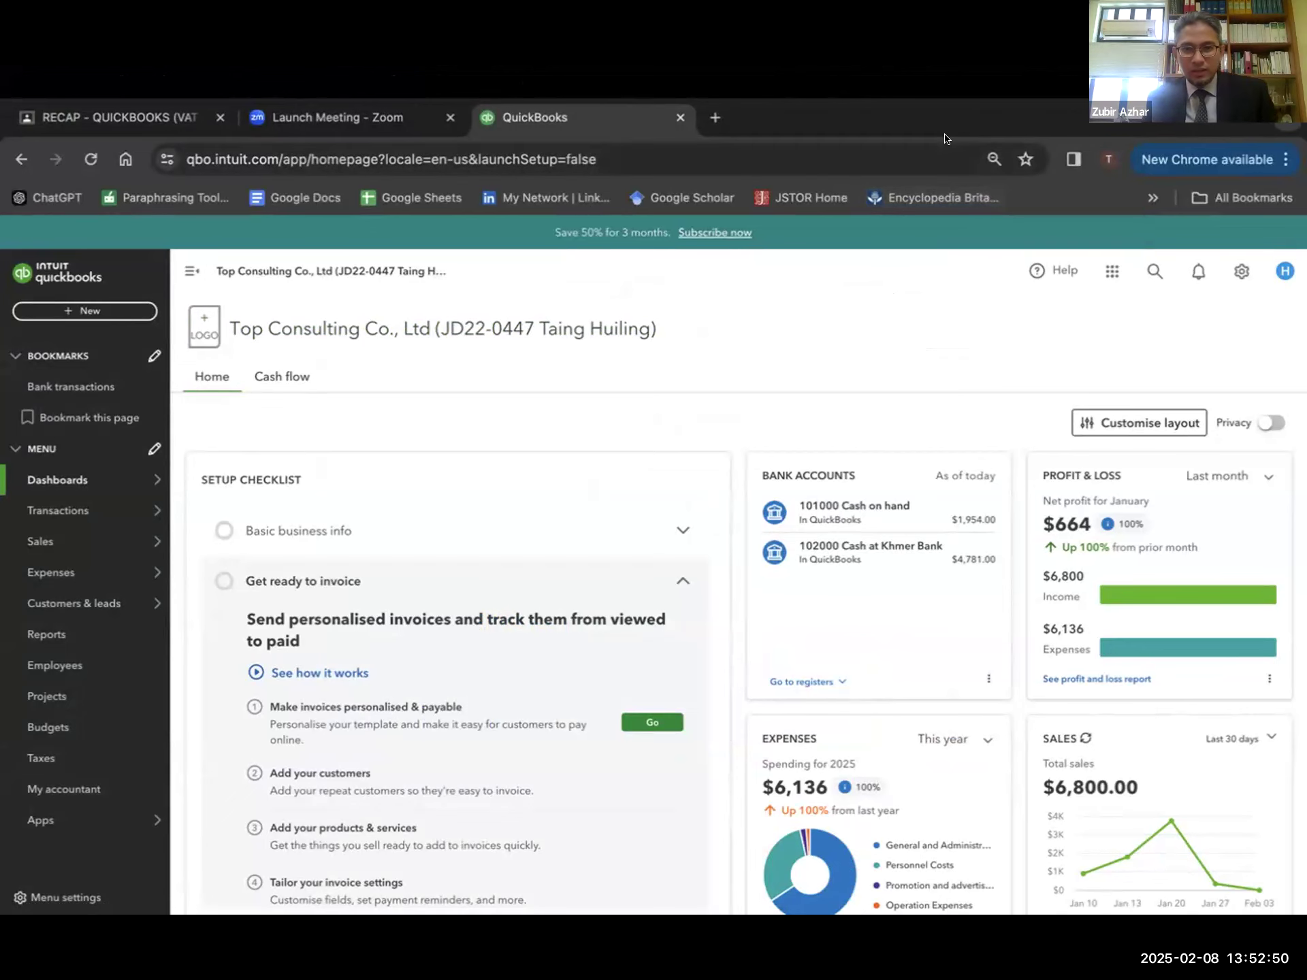
{"action": "key", "text": "ctrl+plus"}
{"action": "key", "text": "ctrl+plus"}
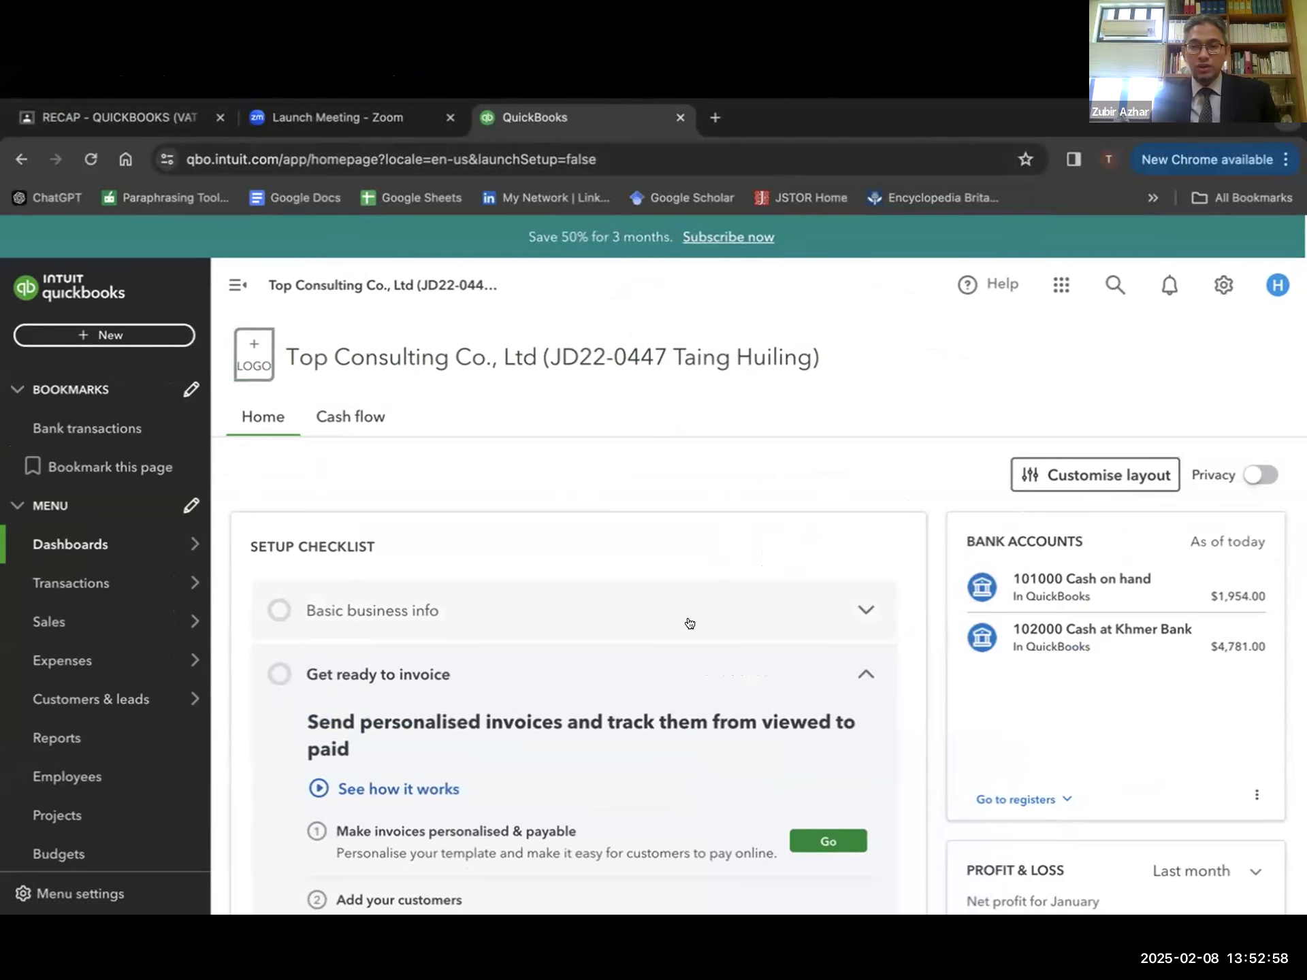
{"action": "scroll", "coordinate": [688, 528], "scroll_direction": "down", "scroll_amount": 2}
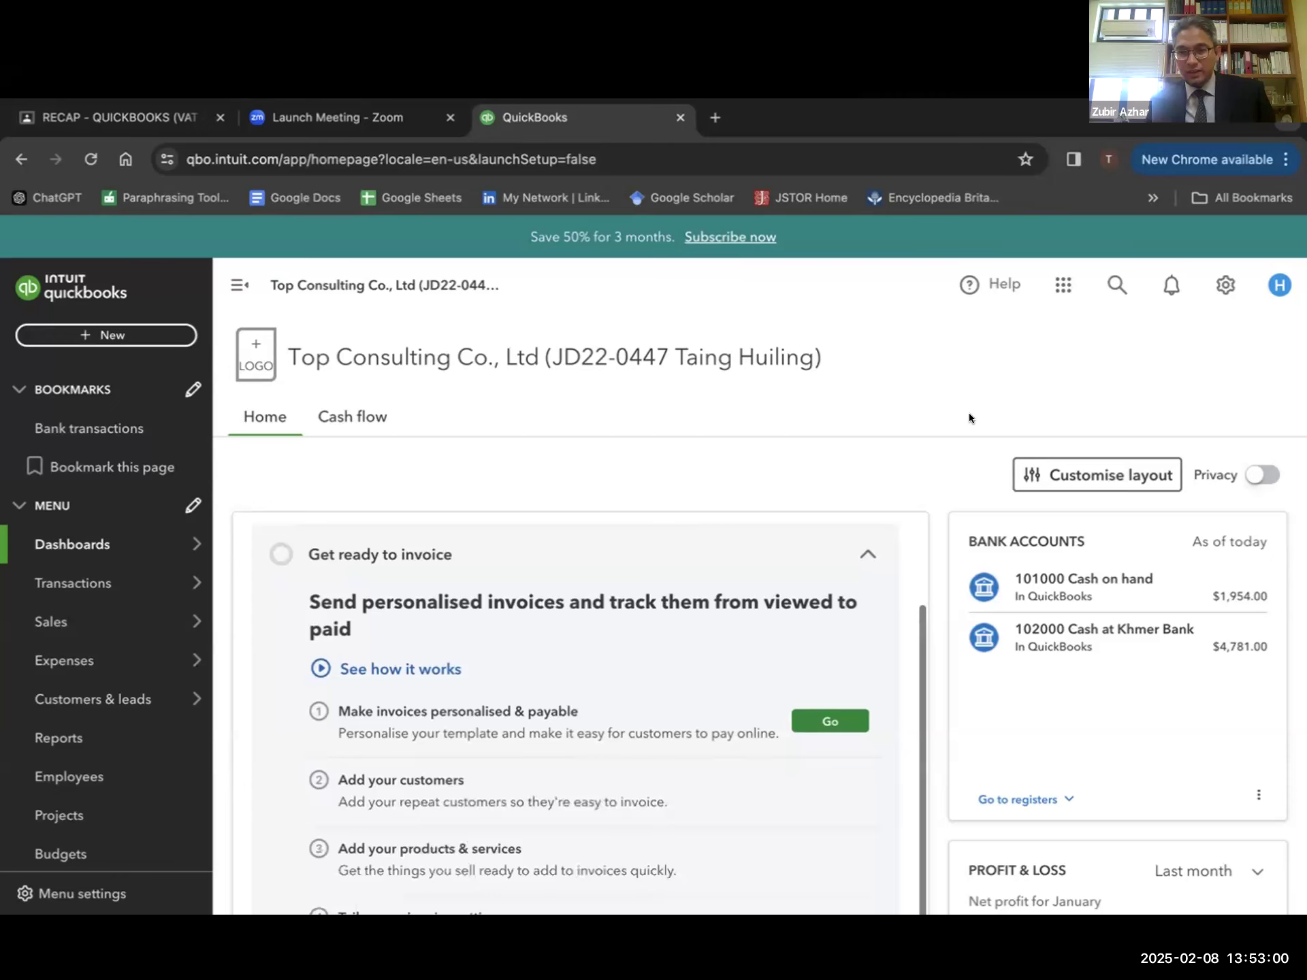
{"action": "scroll", "coordinate": [934, 471], "scroll_direction": "down", "scroll_amount": 2}
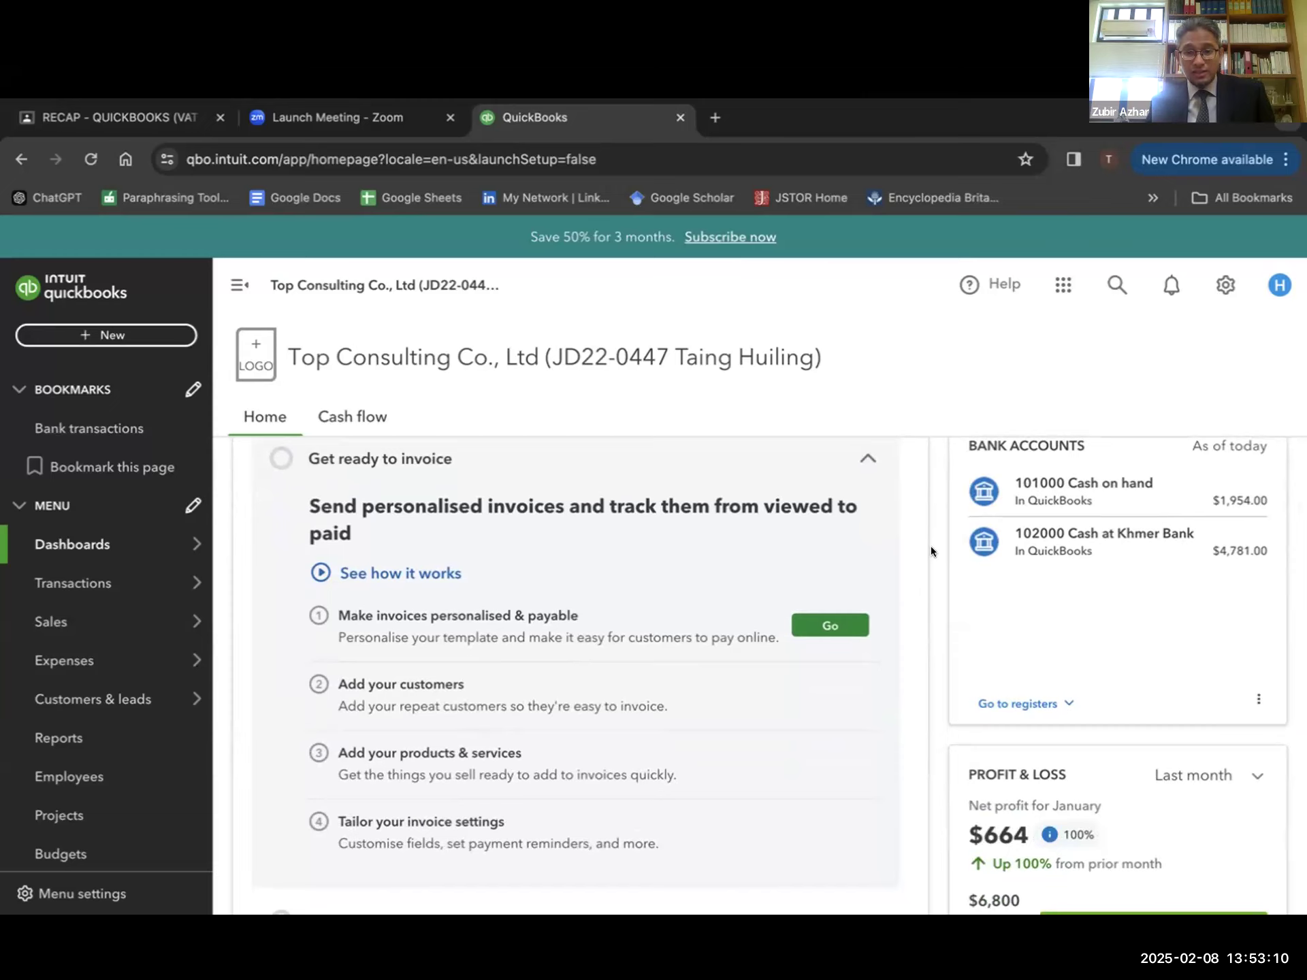
{"action": "key", "text": "XF86AudioRaiseVolume"}
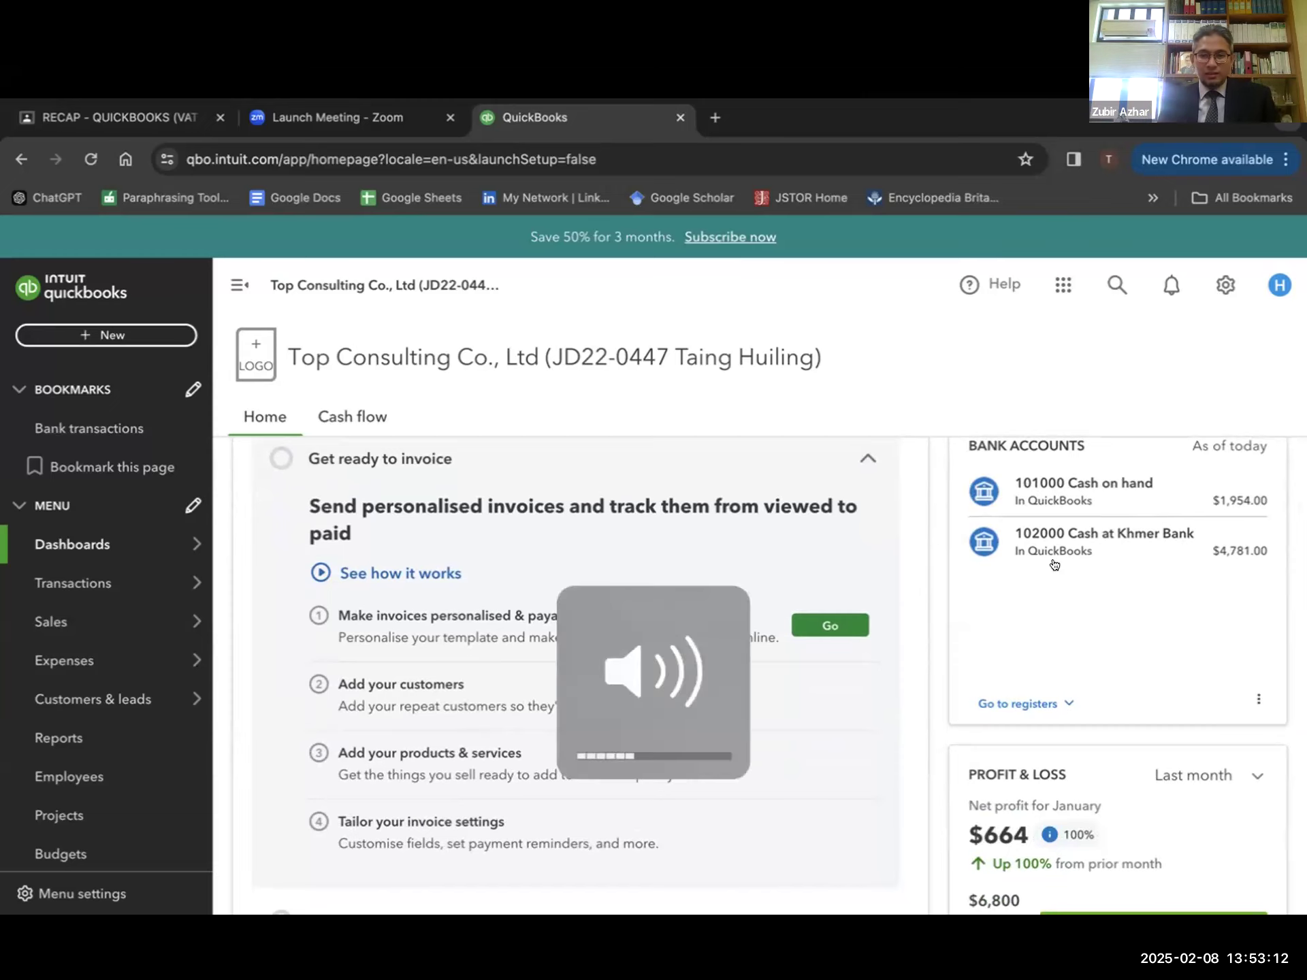
{"action": "scroll", "coordinate": [1121, 595], "scroll_direction": "down", "scroll_amount": 5}
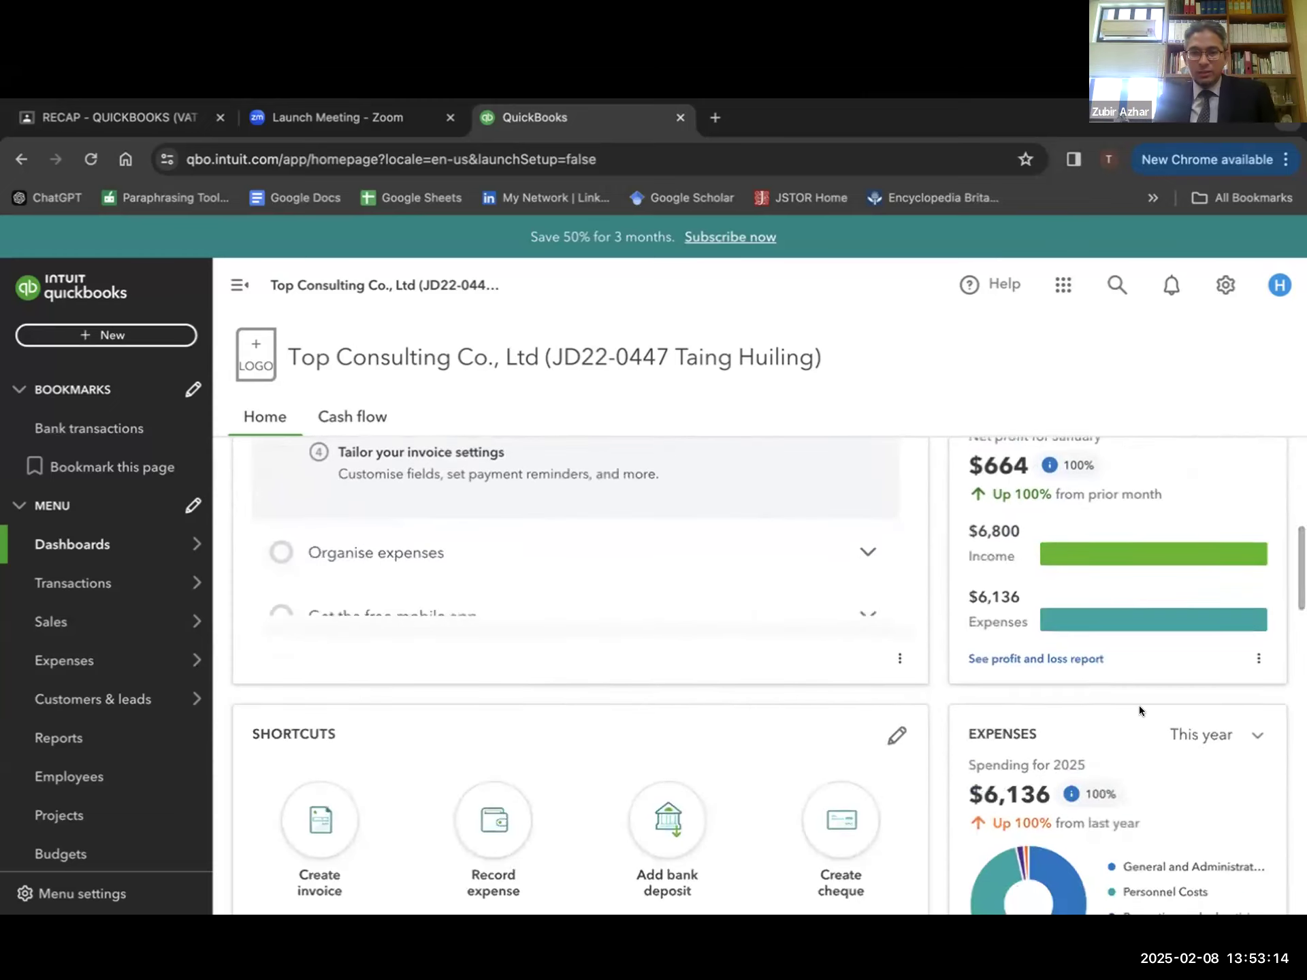
{"action": "scroll", "coordinate": [1138, 706], "scroll_direction": "up", "scroll_amount": 1}
{"action": "scroll", "coordinate": [1138, 705], "scroll_direction": "down", "scroll_amount": 5}
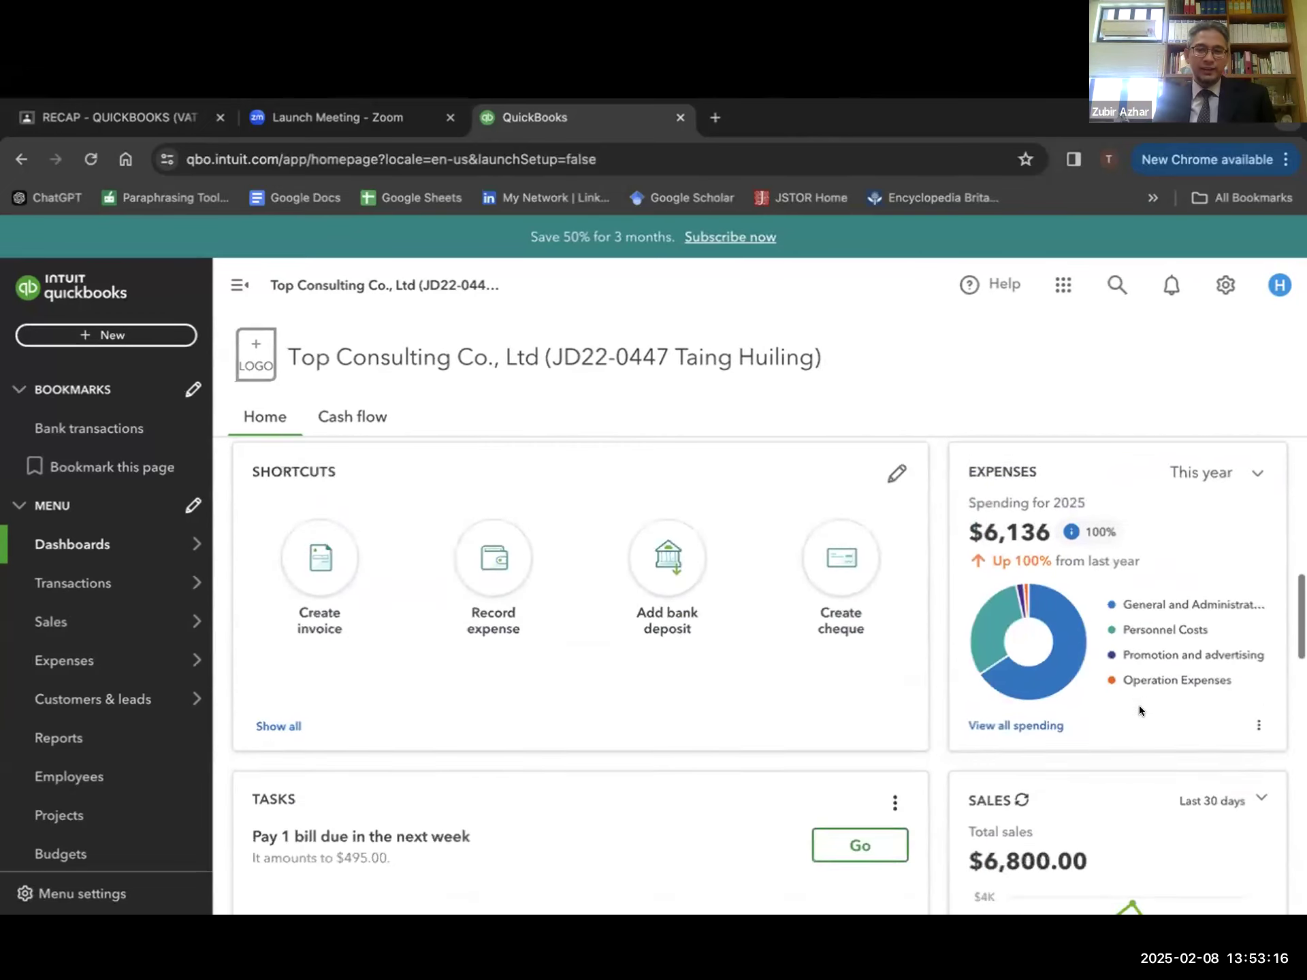
{"action": "scroll", "coordinate": [1138, 705], "scroll_direction": "down", "scroll_amount": 3}
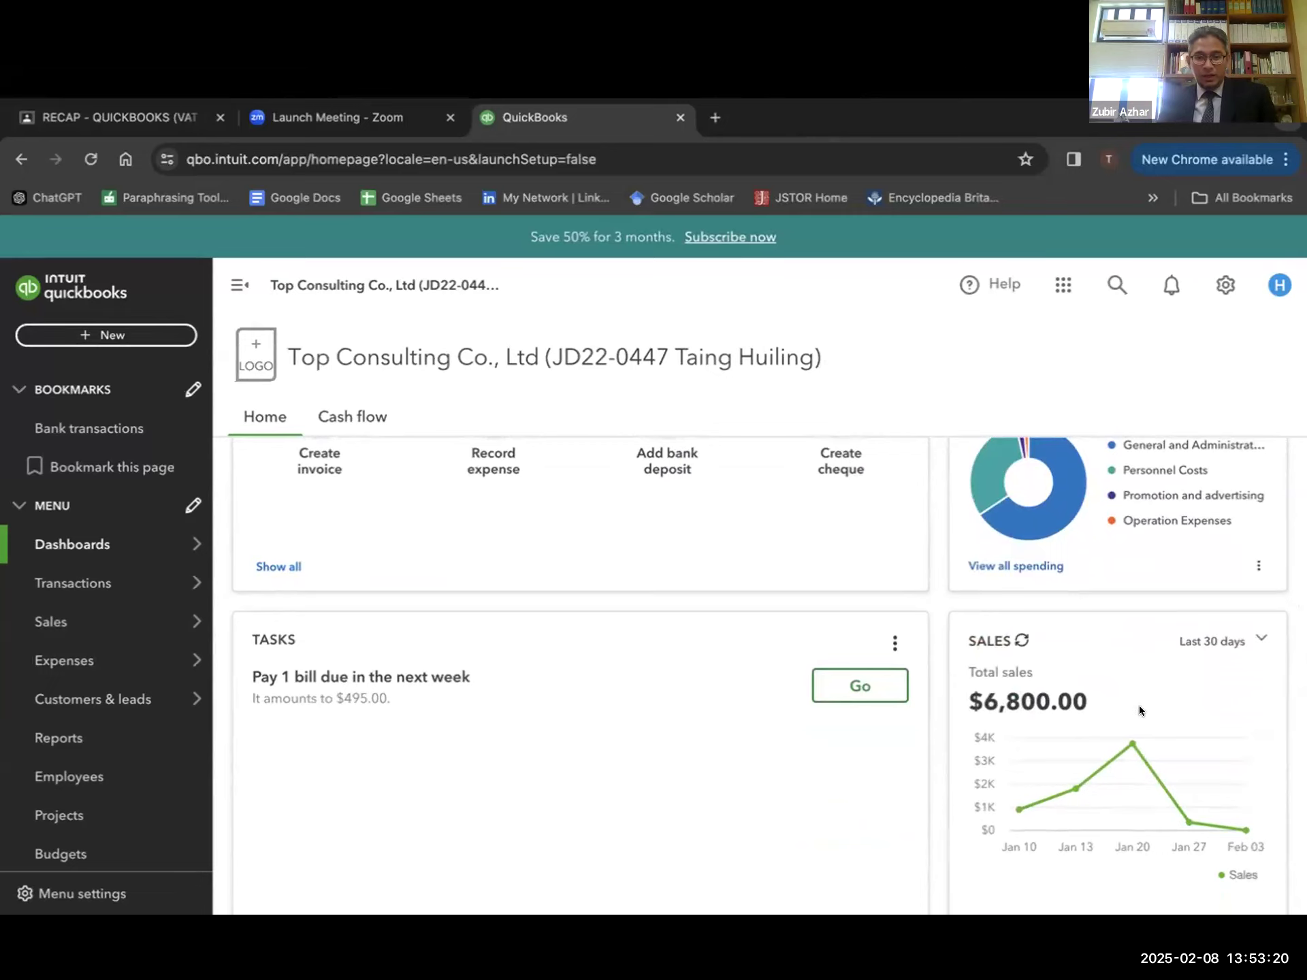
{"action": "scroll", "coordinate": [1138, 705], "scroll_direction": "down", "scroll_amount": 5}
{"action": "scroll", "coordinate": [1138, 706], "scroll_direction": "down", "scroll_amount": 3}
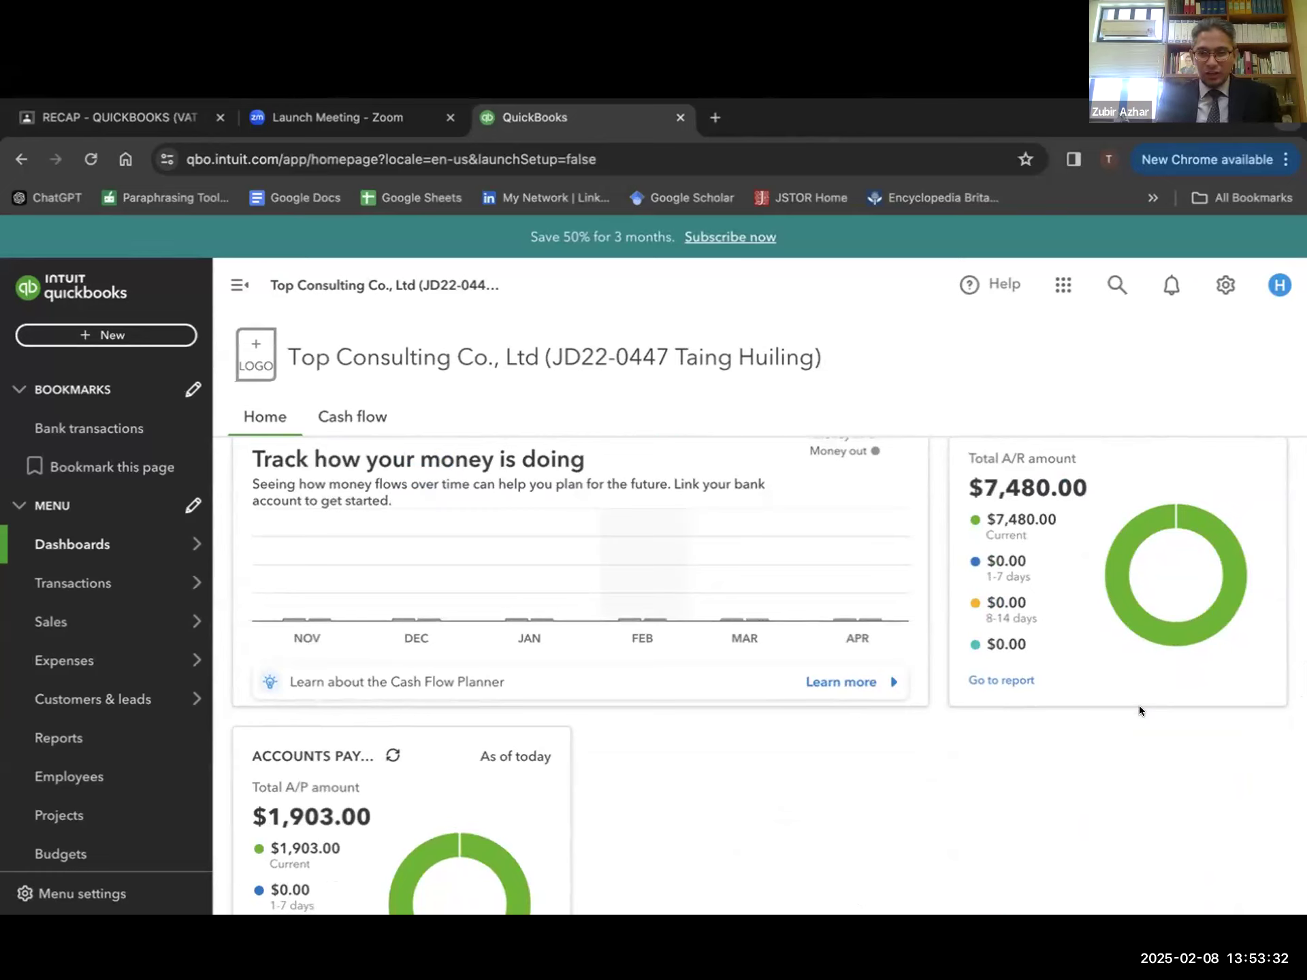
{"action": "key", "text": "XF86AudioRaiseVolume"}
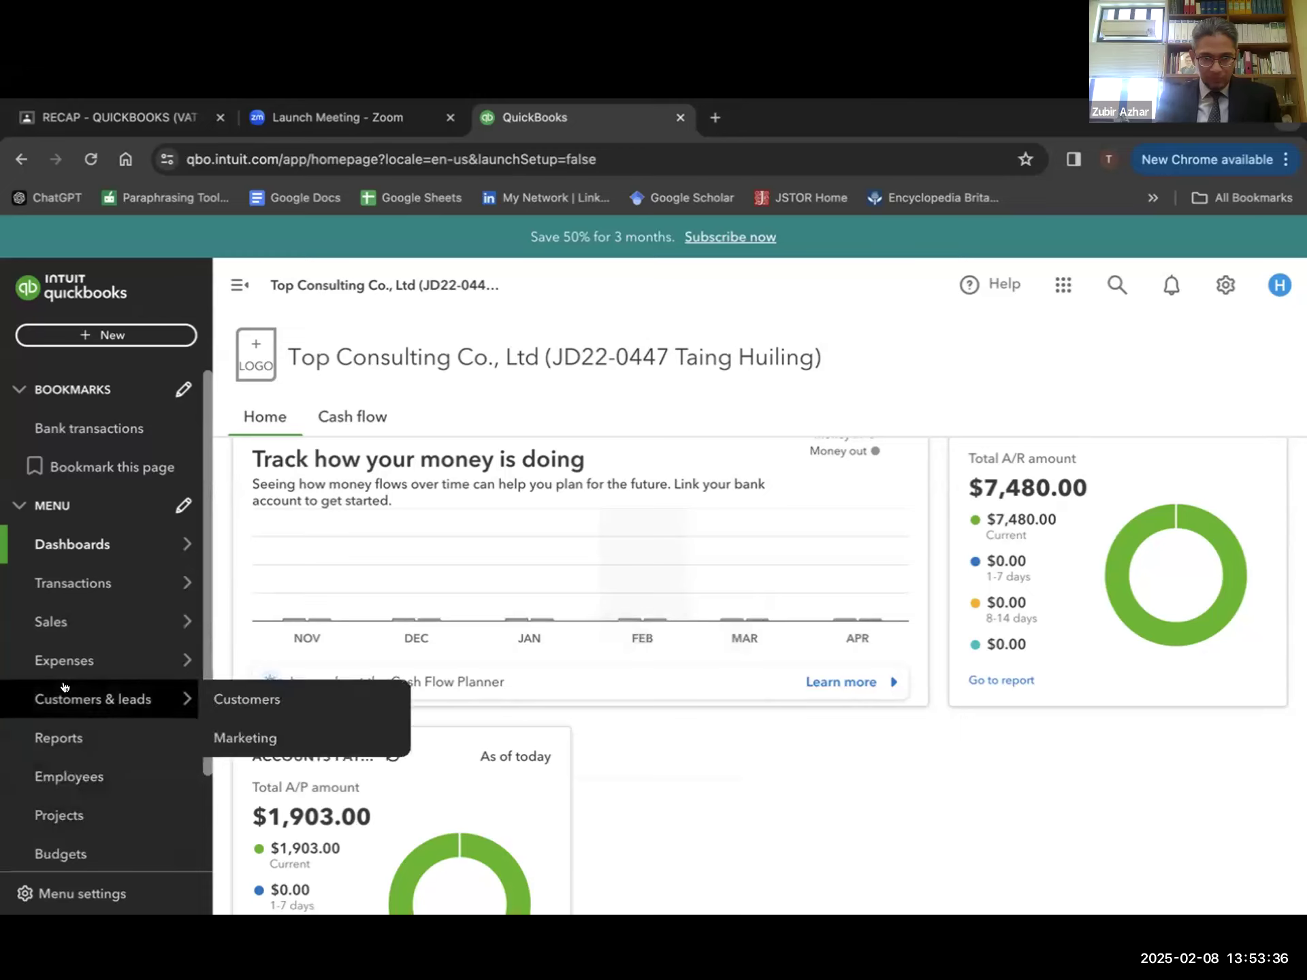
- Open the Taxes page and review the VAT collected on sales, paid on purchases and due for the open return
{"action": "scroll", "coordinate": [71, 787], "scroll_direction": "down", "scroll_amount": 2}
{"action": "left_click", "coordinate": [56, 774]}
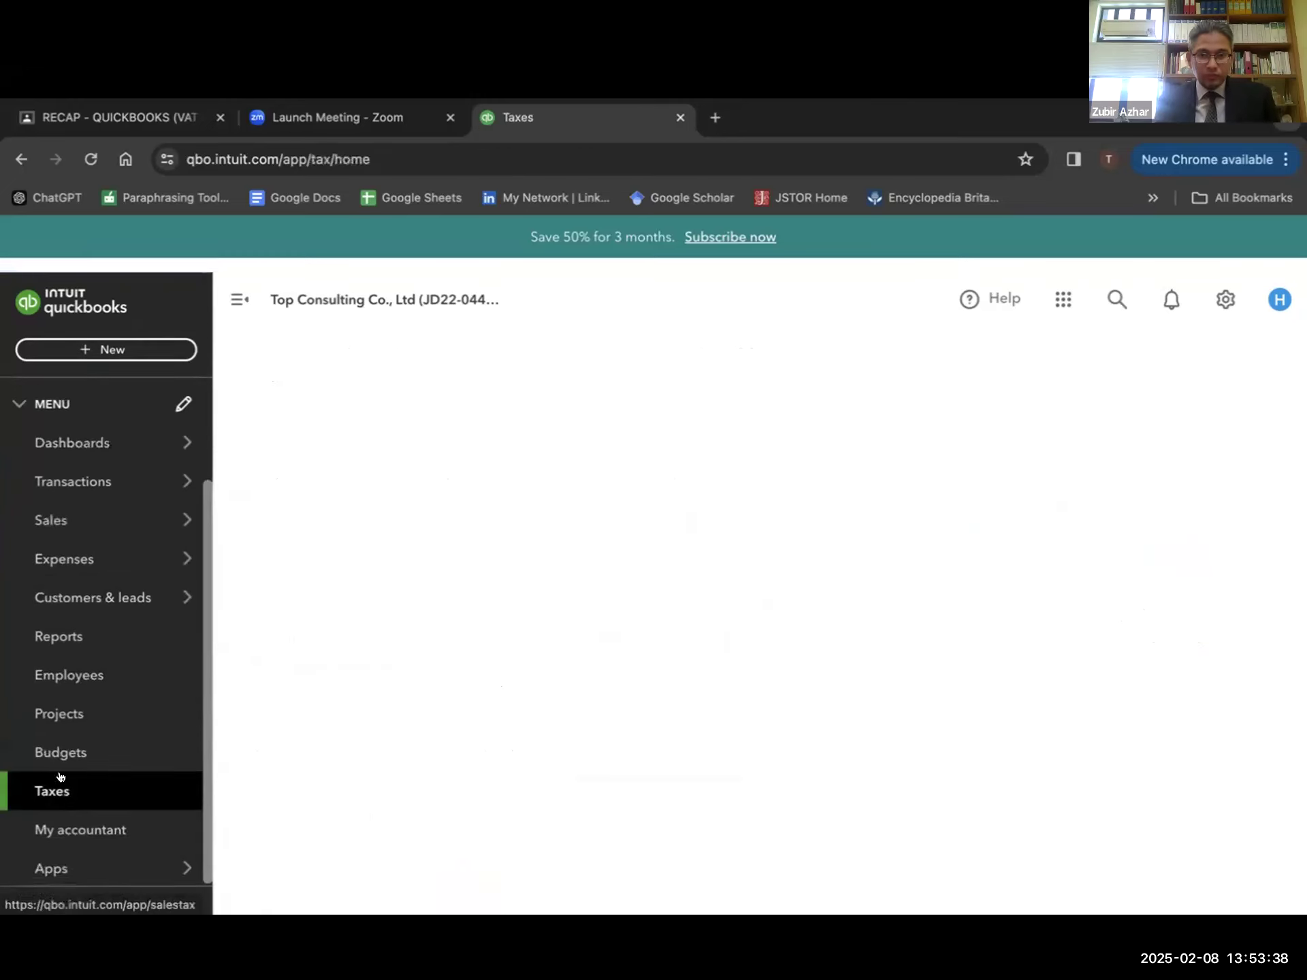
{"action": "key", "text": "XF86AudioRaiseVolume"}
{"action": "key", "text": "XF86AudioRaiseVolume"}
{"action": "key", "text": "XF86AudioRaiseVolume"}
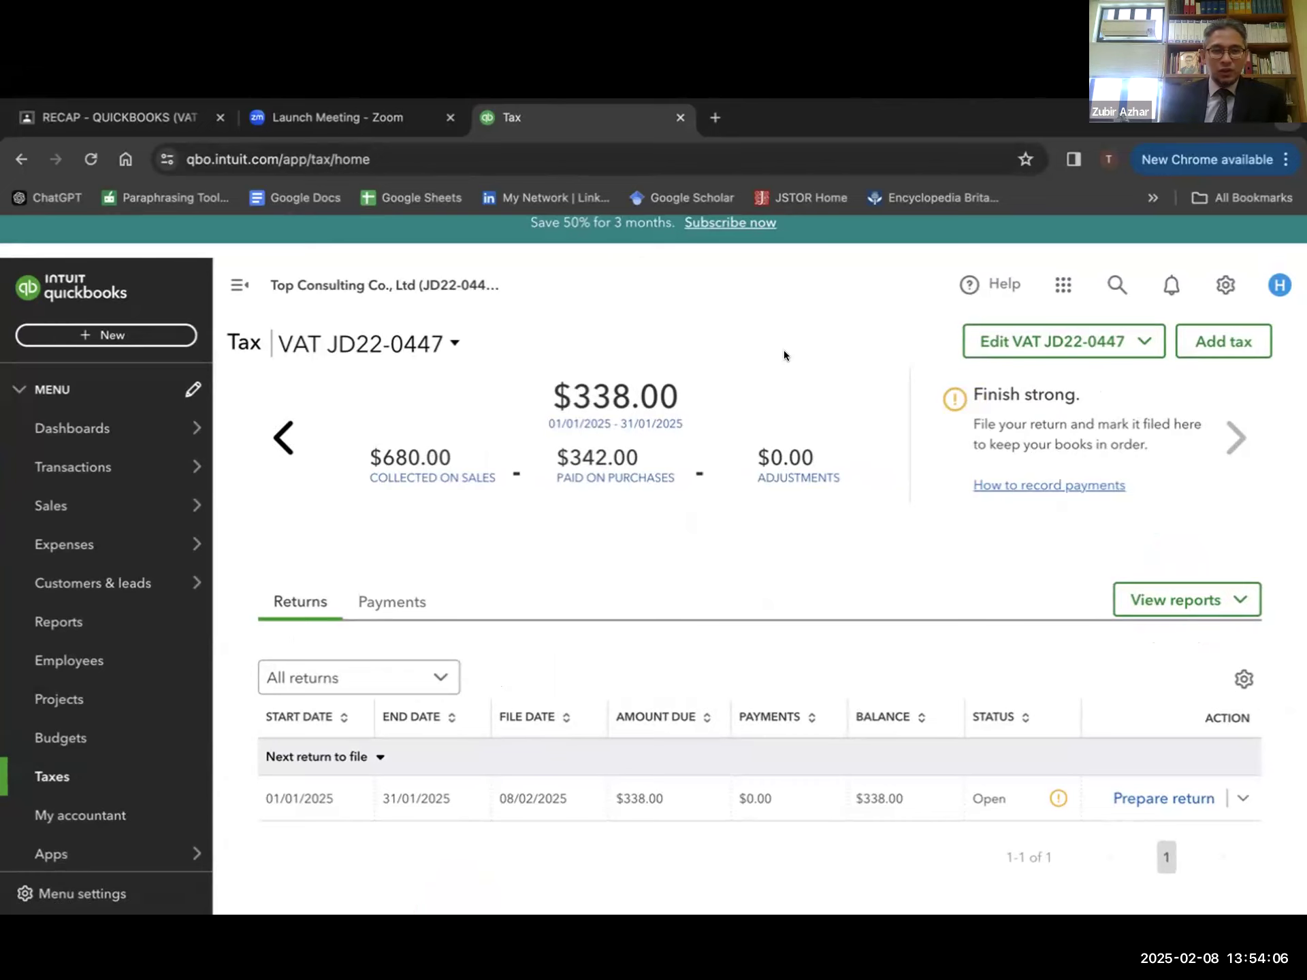
- Open the Accounts receivable ageing summary from the favourite standard reports
{"action": "left_click", "coordinate": [18, 618]}
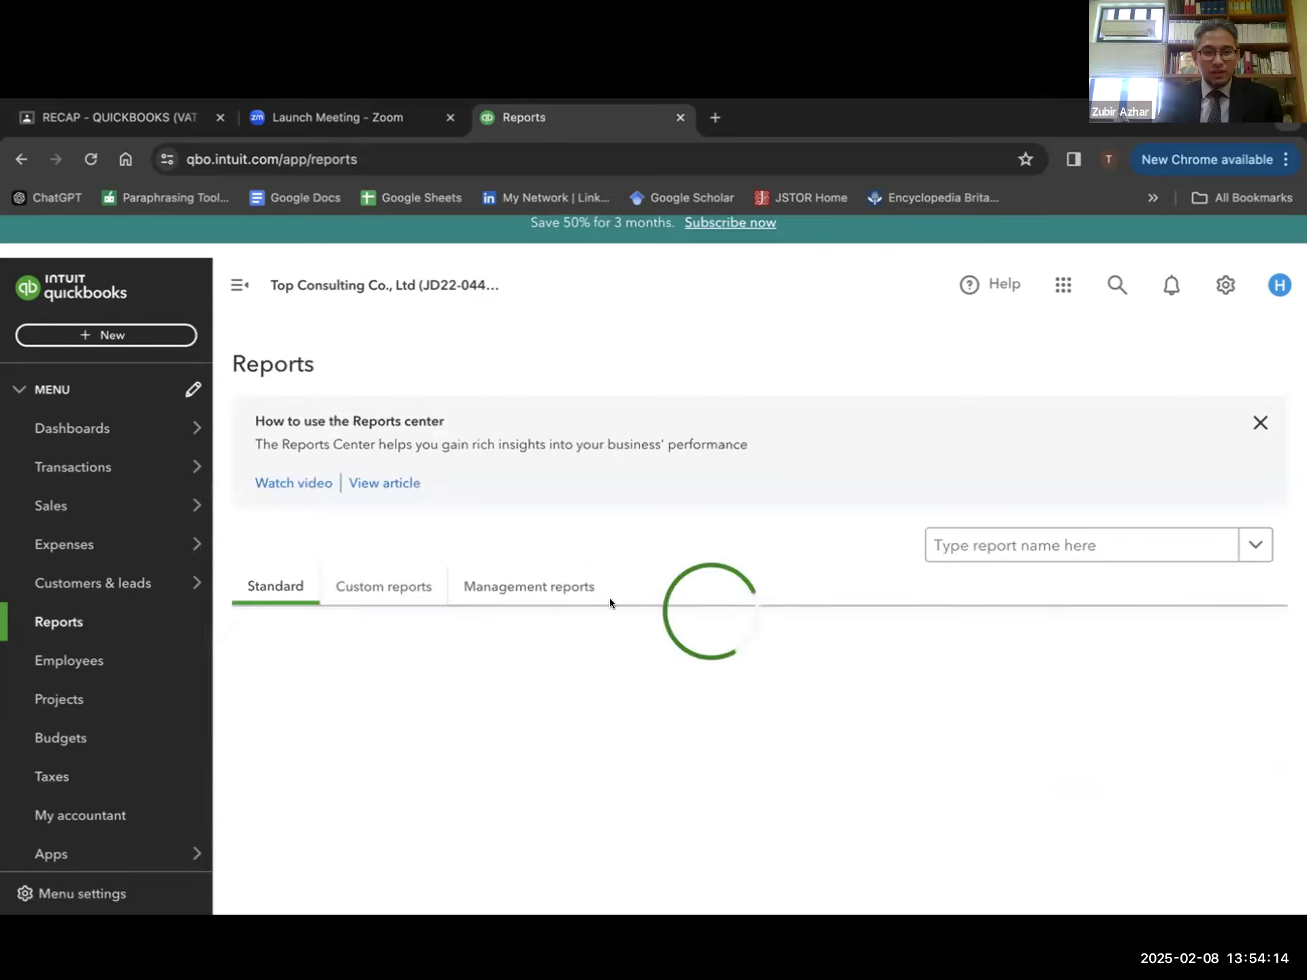
{"action": "scroll", "coordinate": [769, 734], "scroll_direction": "down", "scroll_amount": 1}
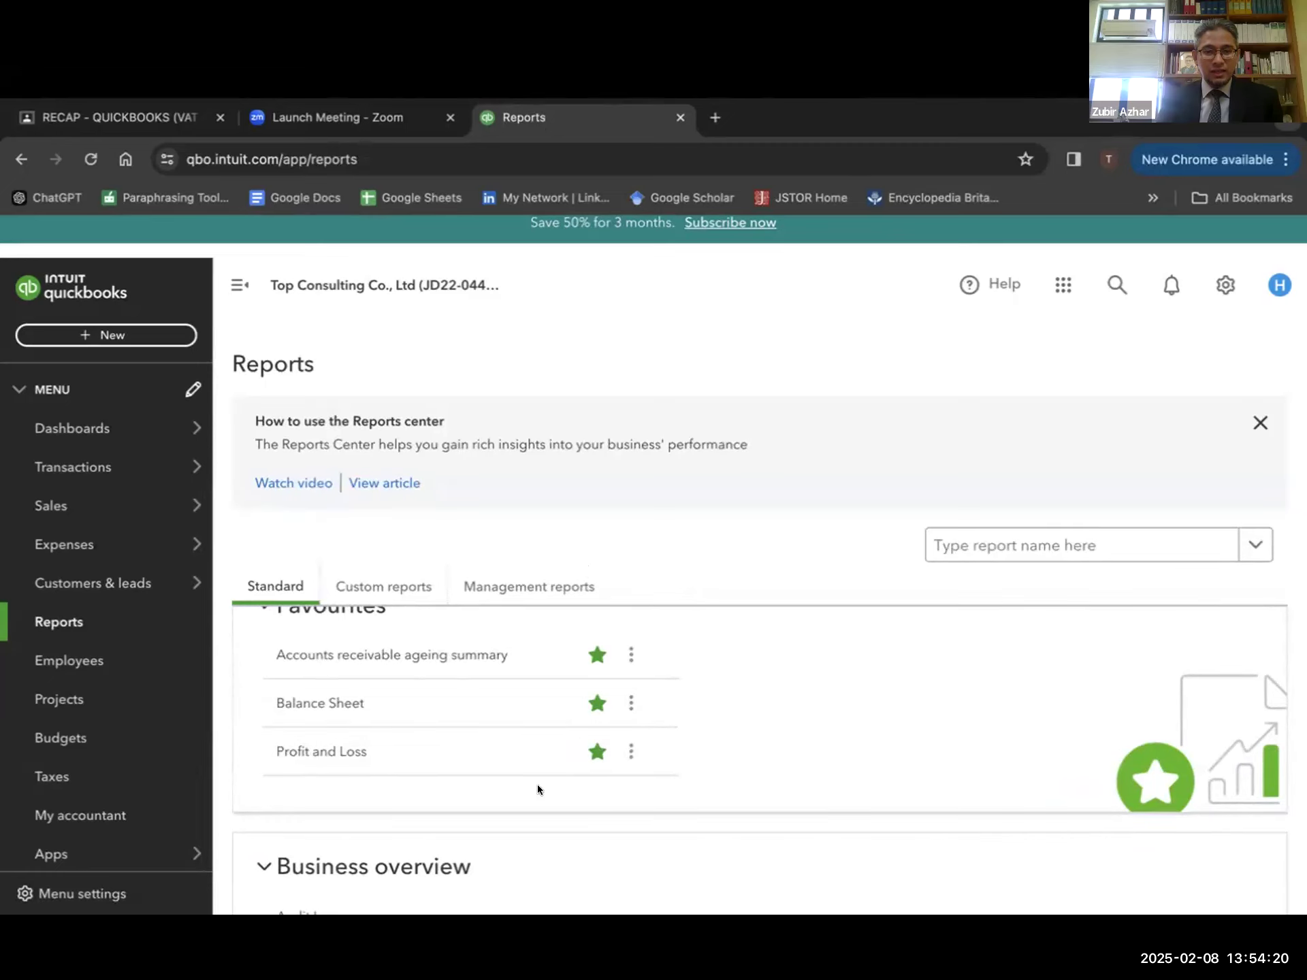
{"action": "left_click", "coordinate": [367, 657]}
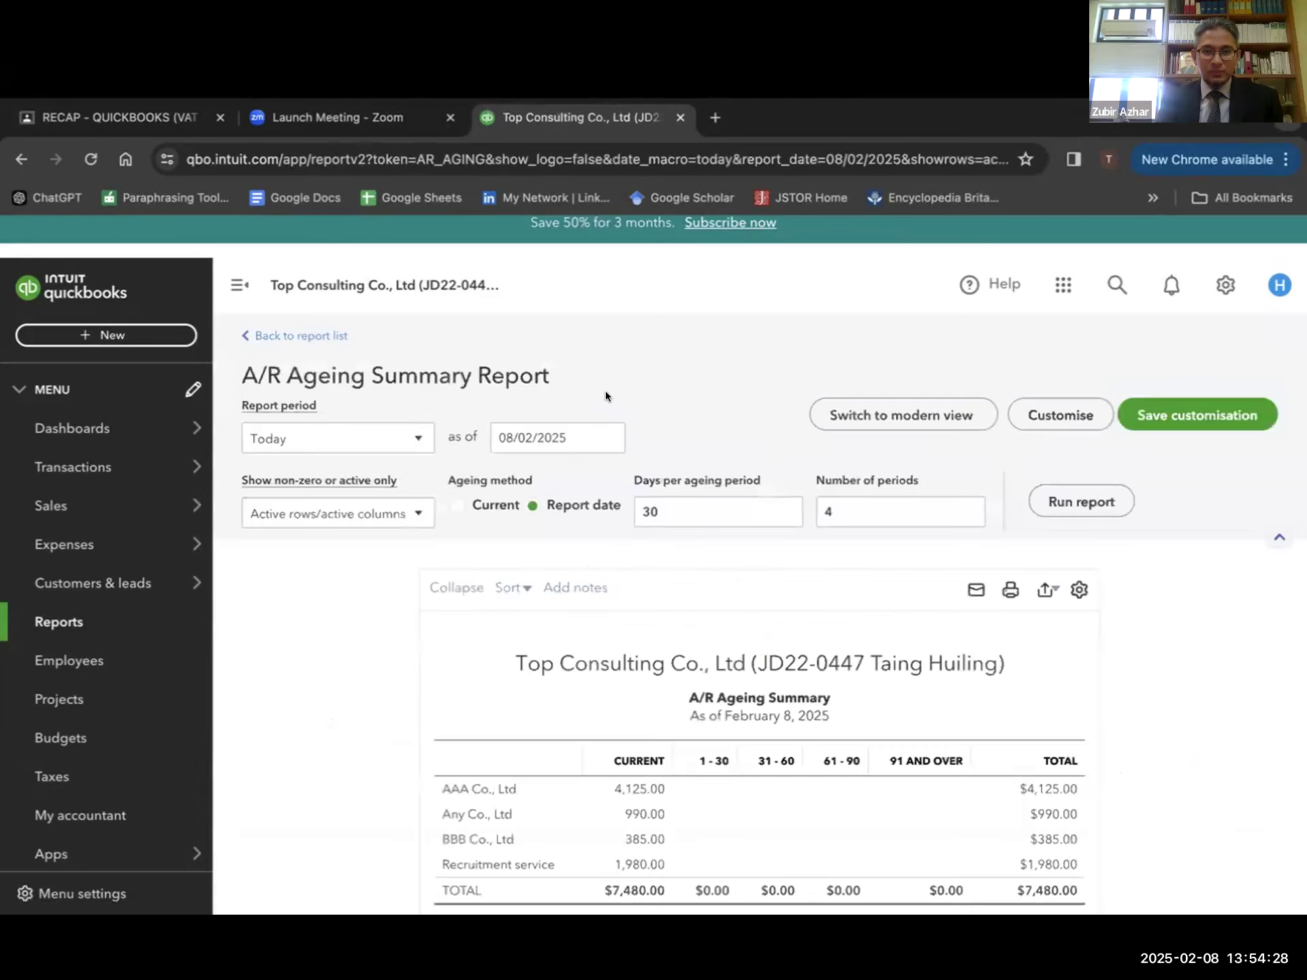
- Set the A/R Ageing Summary's as-of date to 01/01/2025 and run the report
{"action": "left_click", "coordinate": [607, 437]}
{"action": "left_click", "coordinate": [508, 486]}
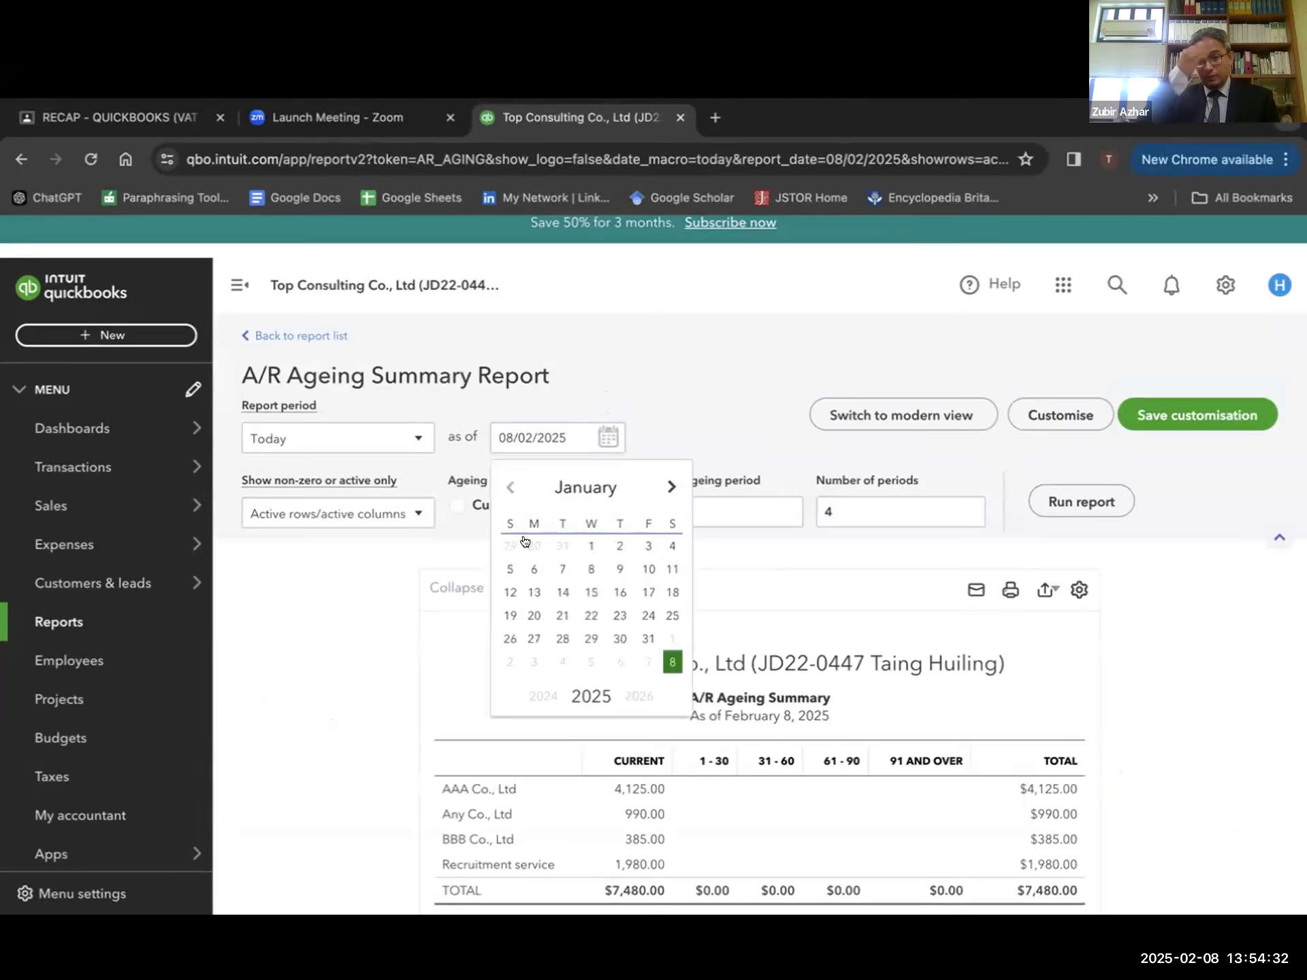
{"action": "left_click", "coordinate": [589, 546]}
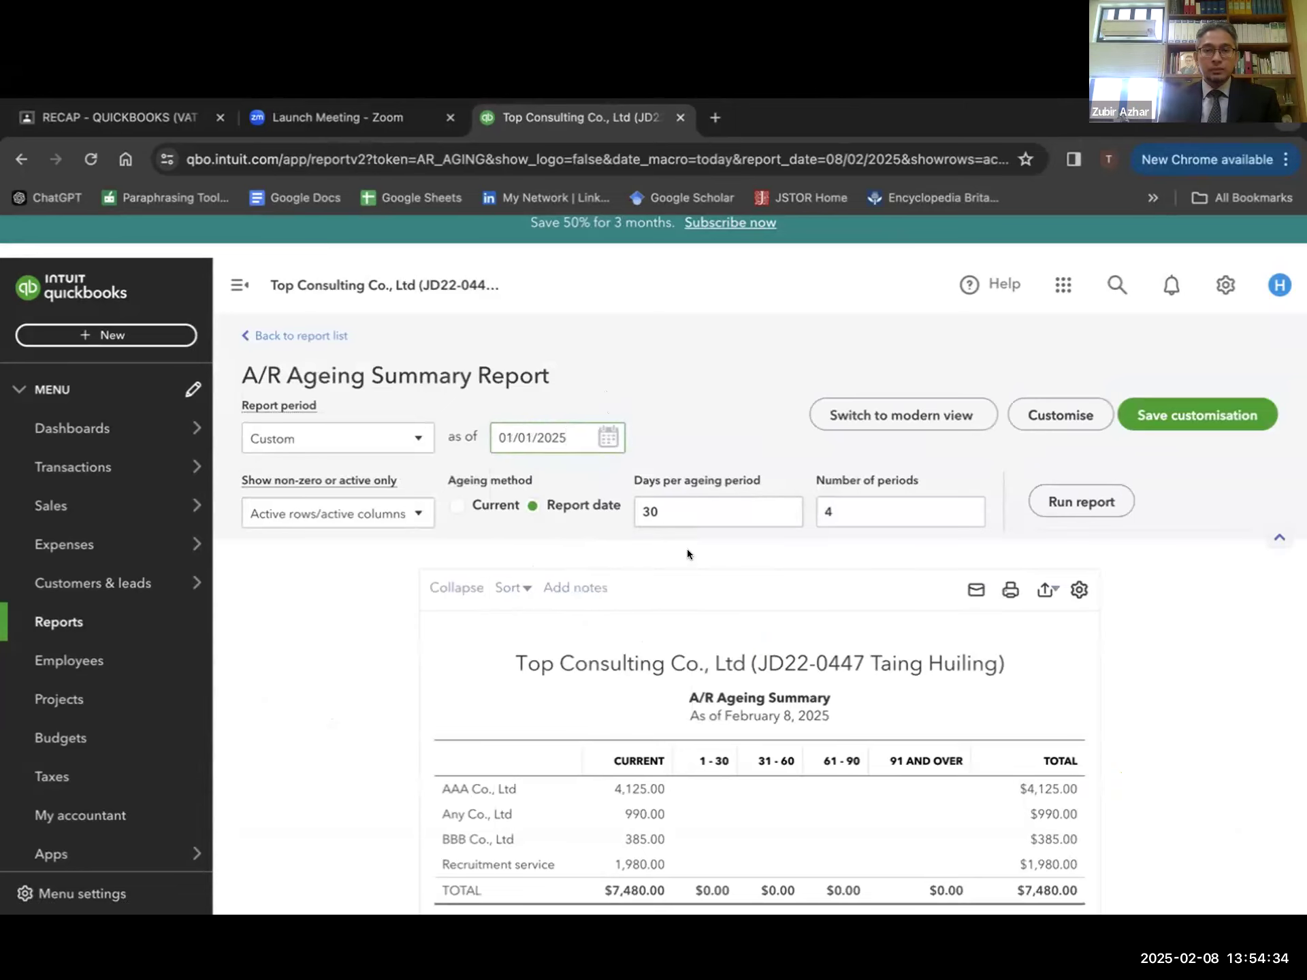
{"action": "scroll", "coordinate": [689, 553], "scroll_direction": "down", "scroll_amount": 3}
{"action": "scroll", "coordinate": [689, 555], "scroll_direction": "up", "scroll_amount": 3}
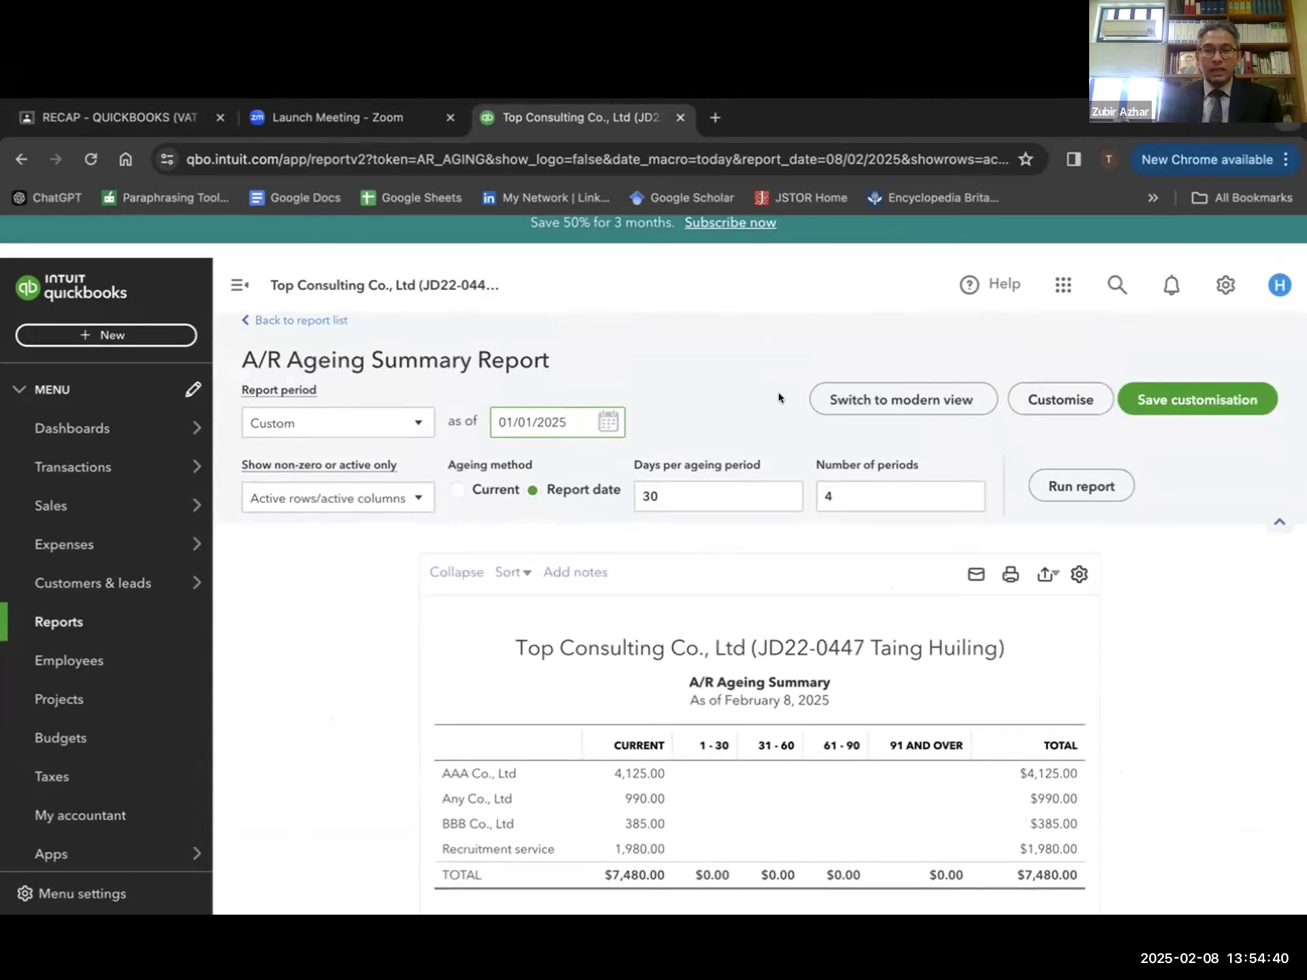
{"action": "left_click", "coordinate": [1085, 486]}
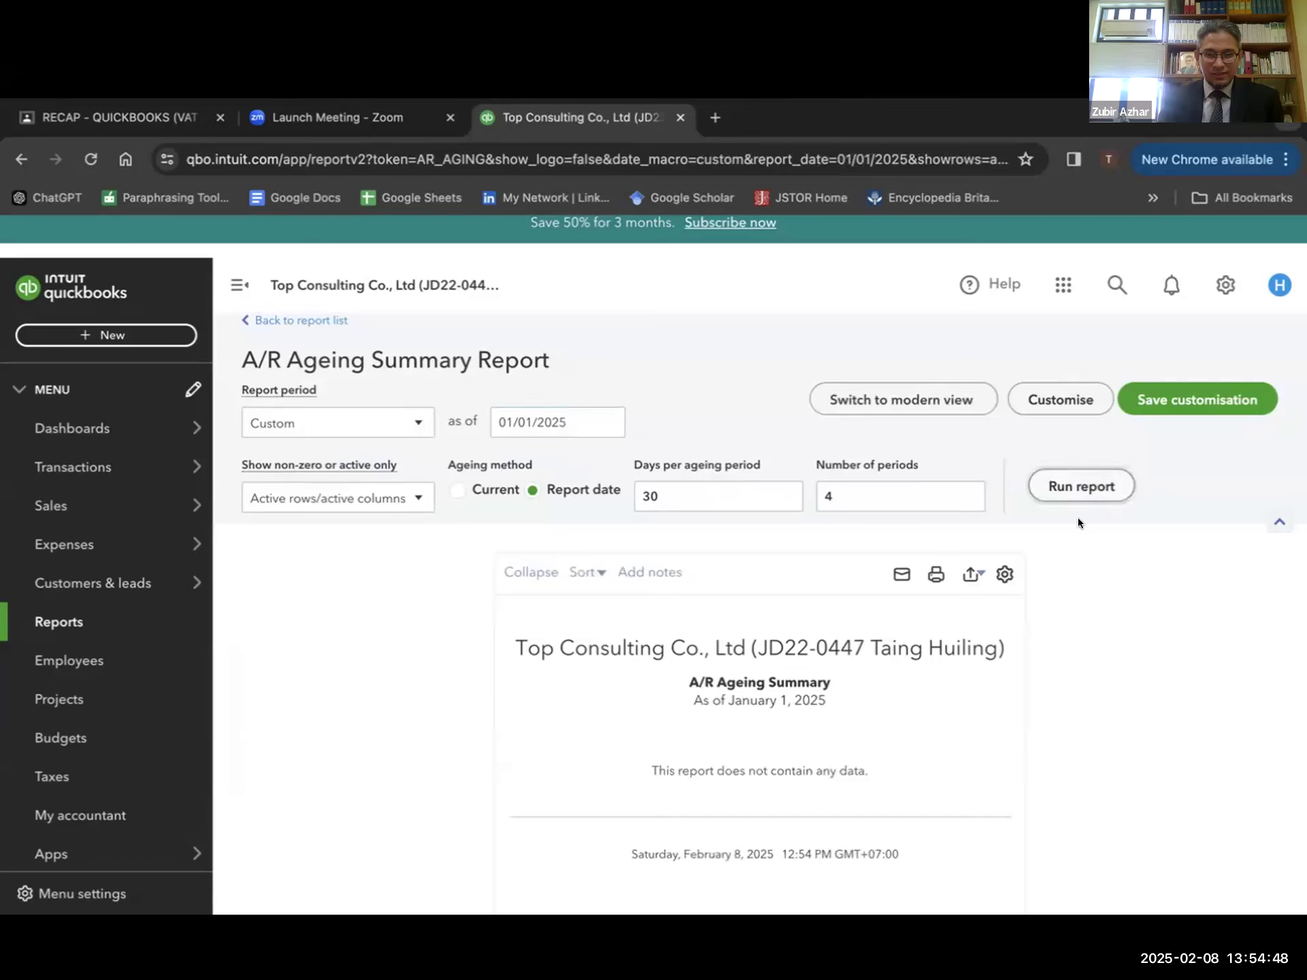
{"action": "scroll", "coordinate": [1077, 518], "scroll_direction": "down", "scroll_amount": 1}
{"action": "scroll", "coordinate": [1084, 551], "scroll_direction": "up", "scroll_amount": 1}
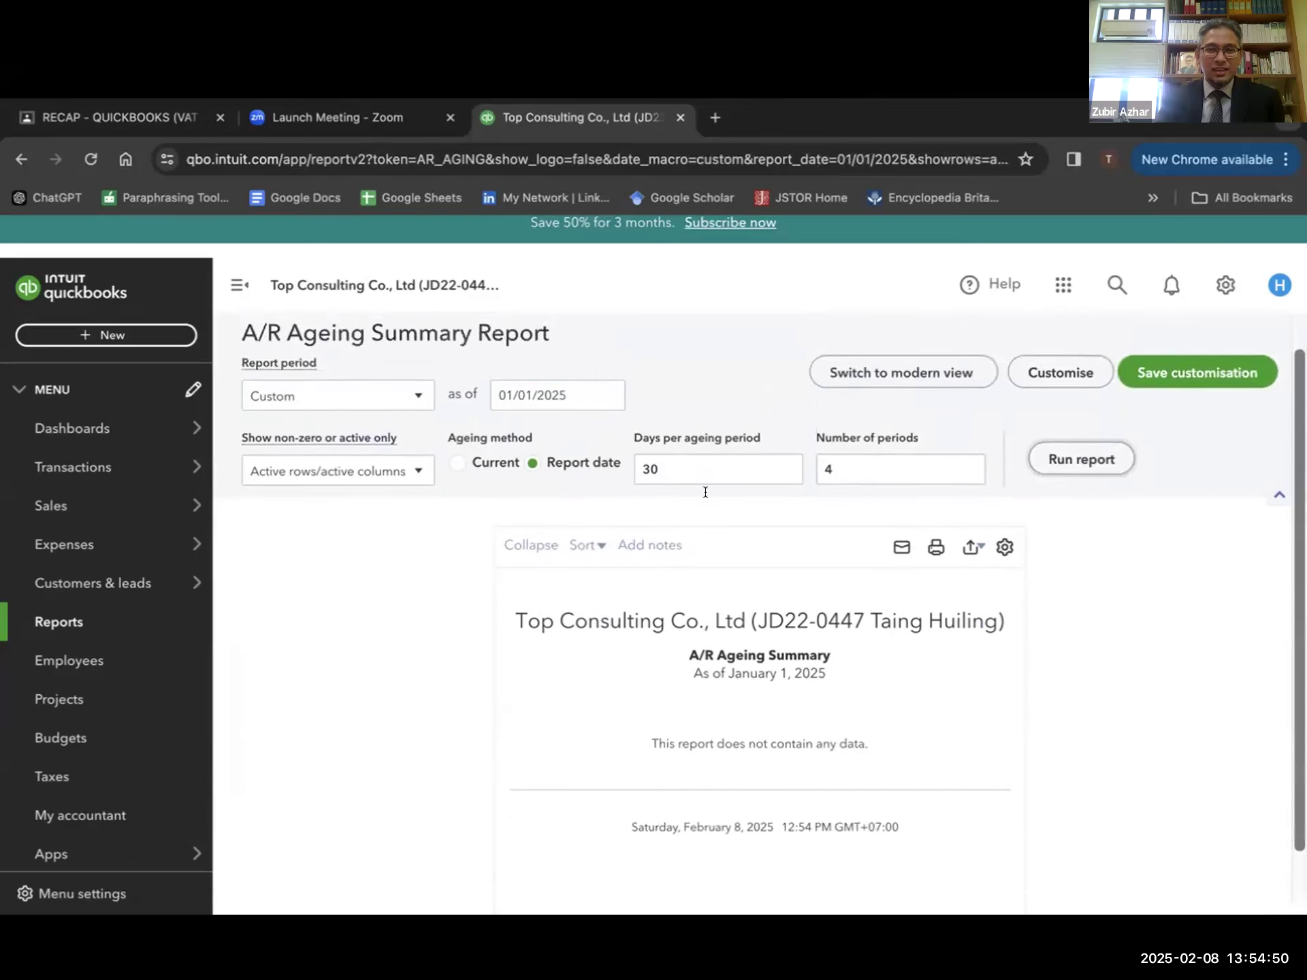
- Run the A/R Ageing Summary as of 31/01/2025 and review each customer's balance by ageing period
{"action": "left_click", "coordinate": [603, 391]}
{"action": "left_click", "coordinate": [643, 371]}
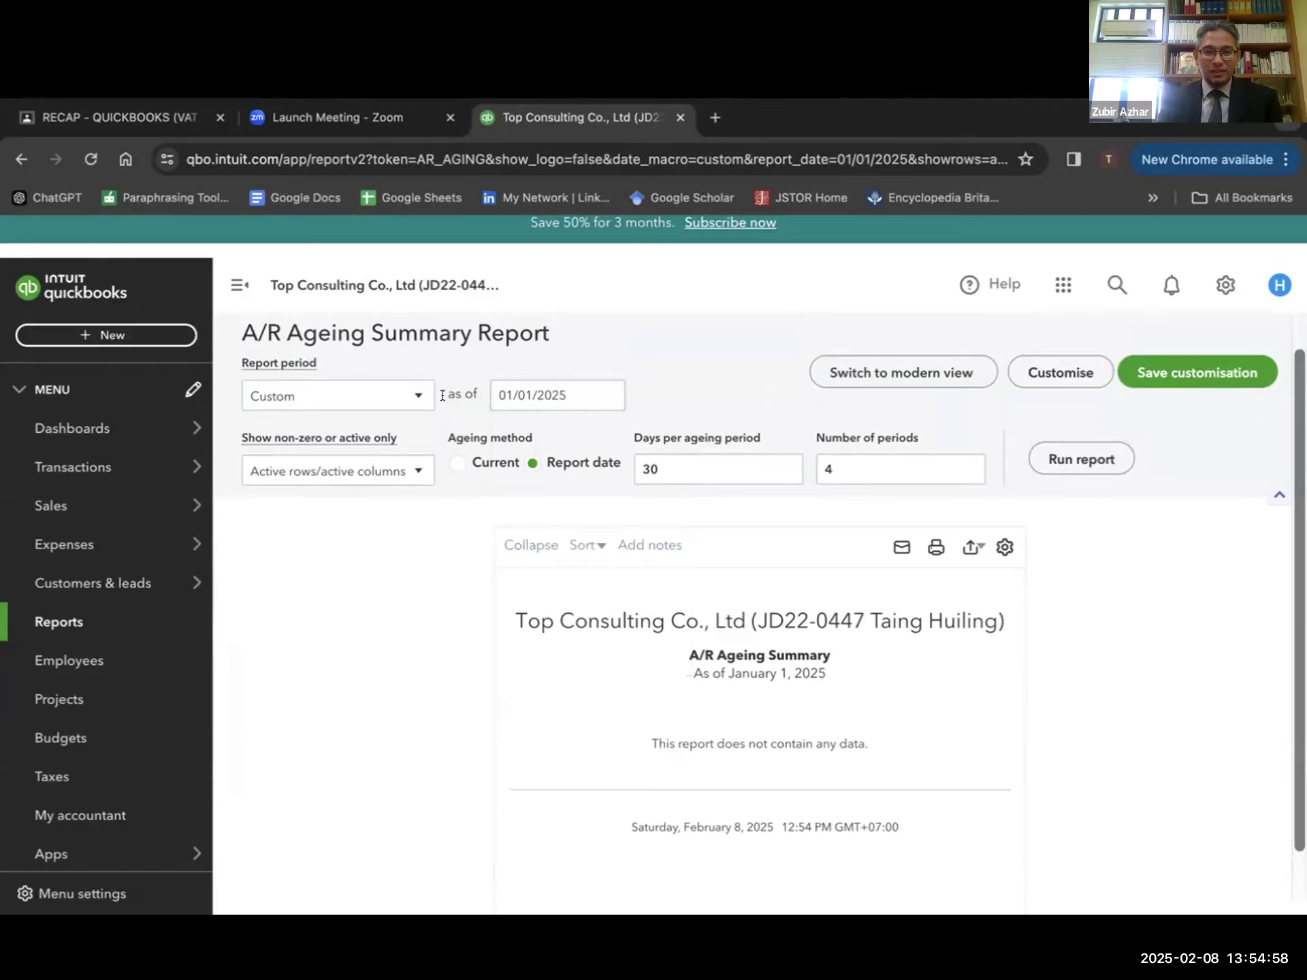
{"action": "left_click", "coordinate": [591, 393]}
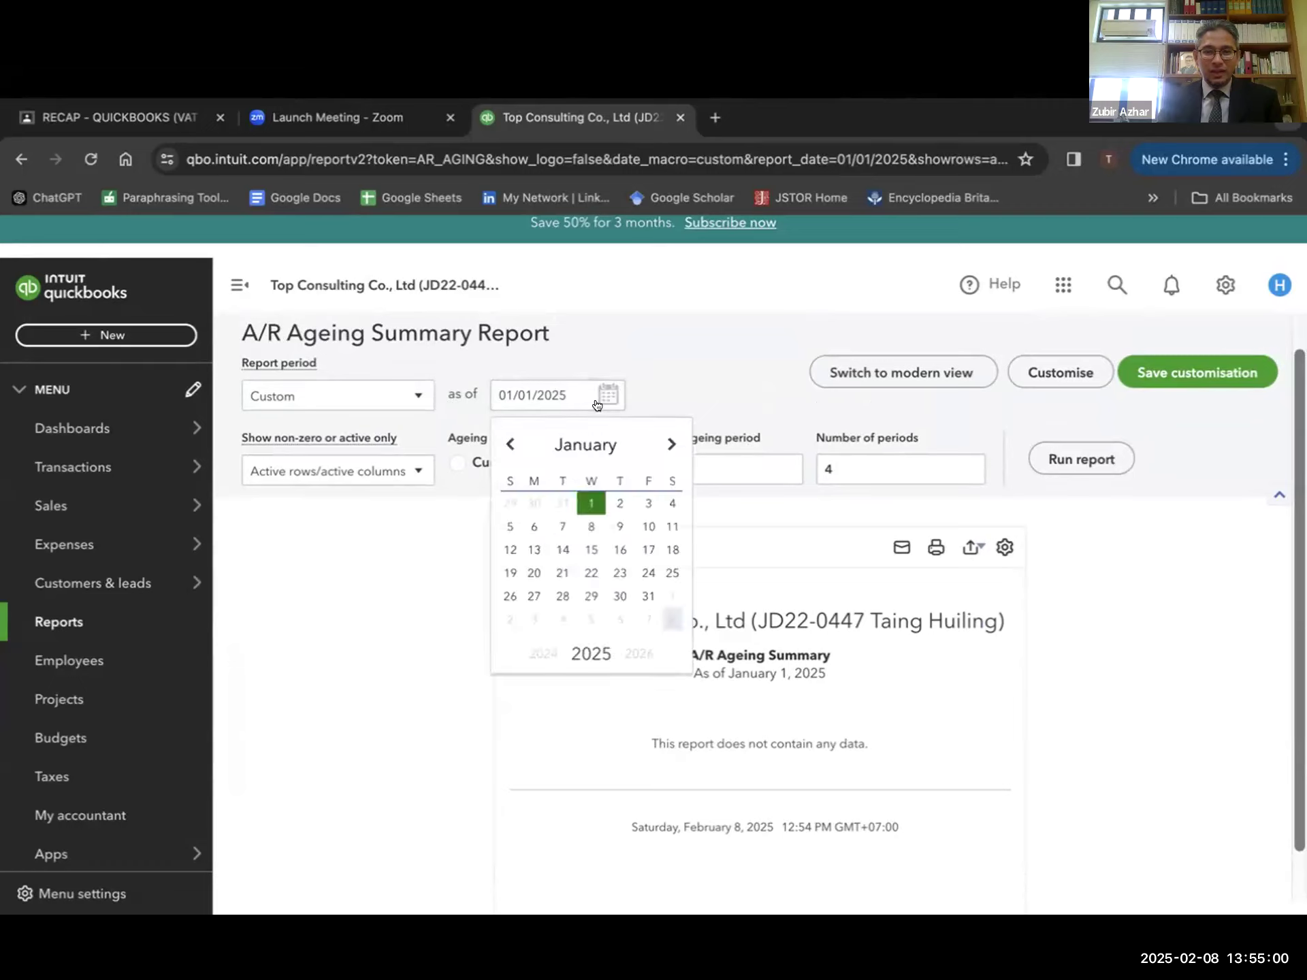
{"action": "left_click", "coordinate": [647, 595]}
{"action": "left_click", "coordinate": [1093, 458]}
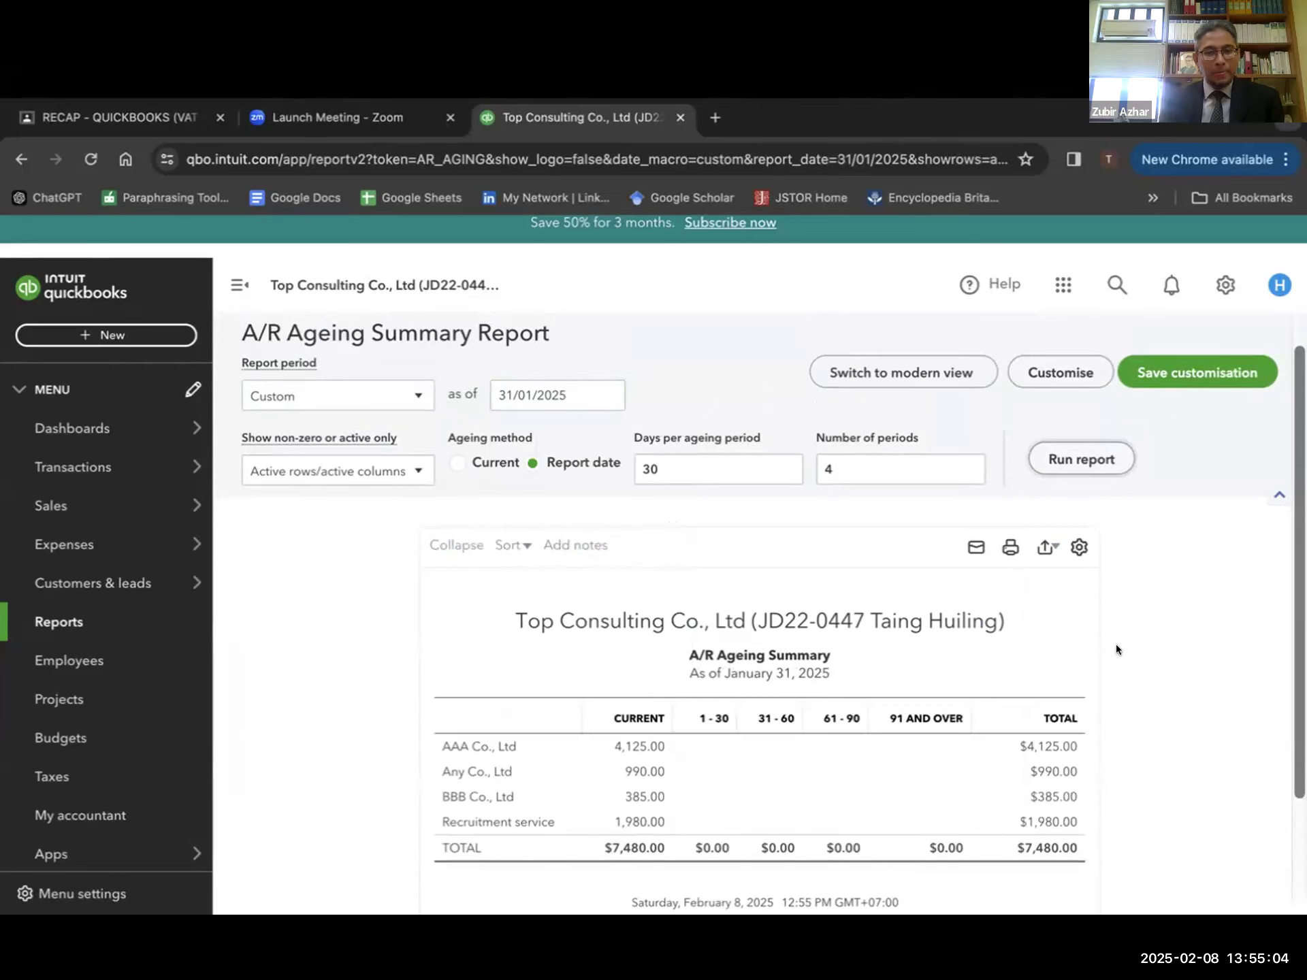
{"action": "scroll", "coordinate": [1116, 646], "scroll_direction": "down", "scroll_amount": 1}
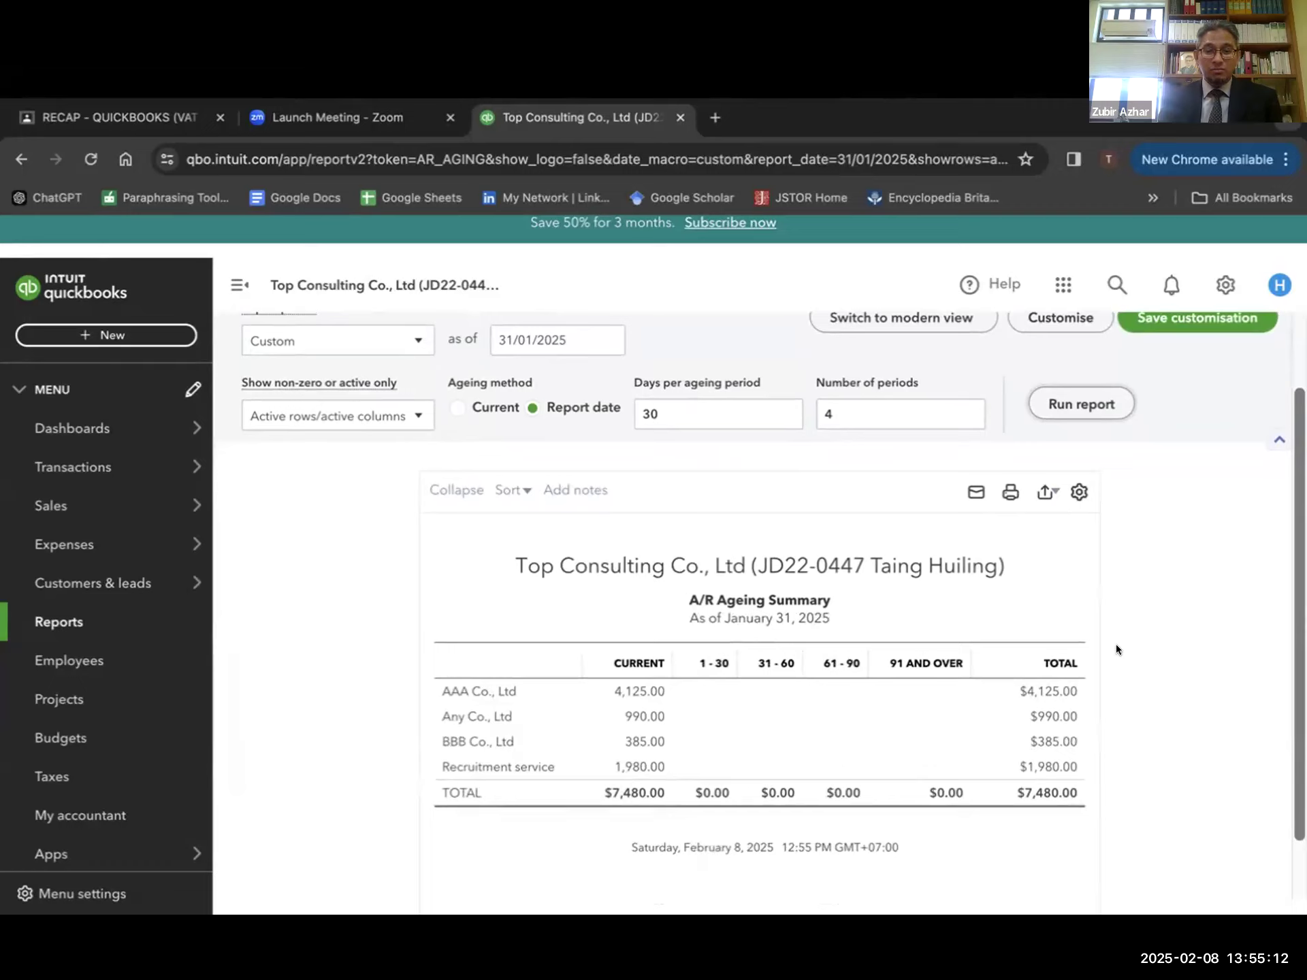
{"action": "scroll", "coordinate": [1116, 644], "scroll_direction": "up", "scroll_amount": 1}
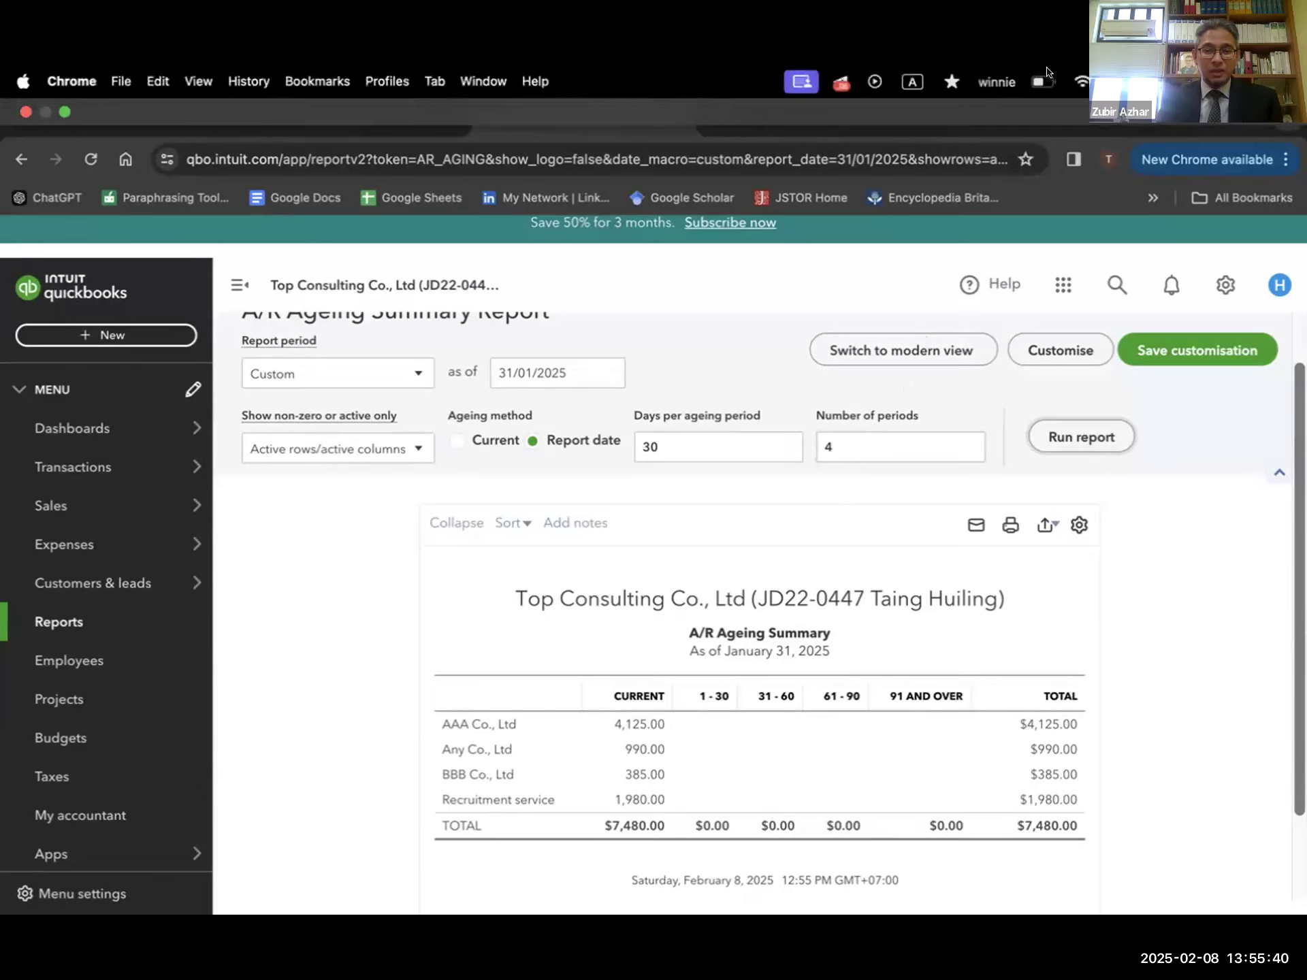
- Set the Mac's Focus mode to Do Not Disturb and return to the report
{"action": "left_click", "coordinate": [1150, 81]}
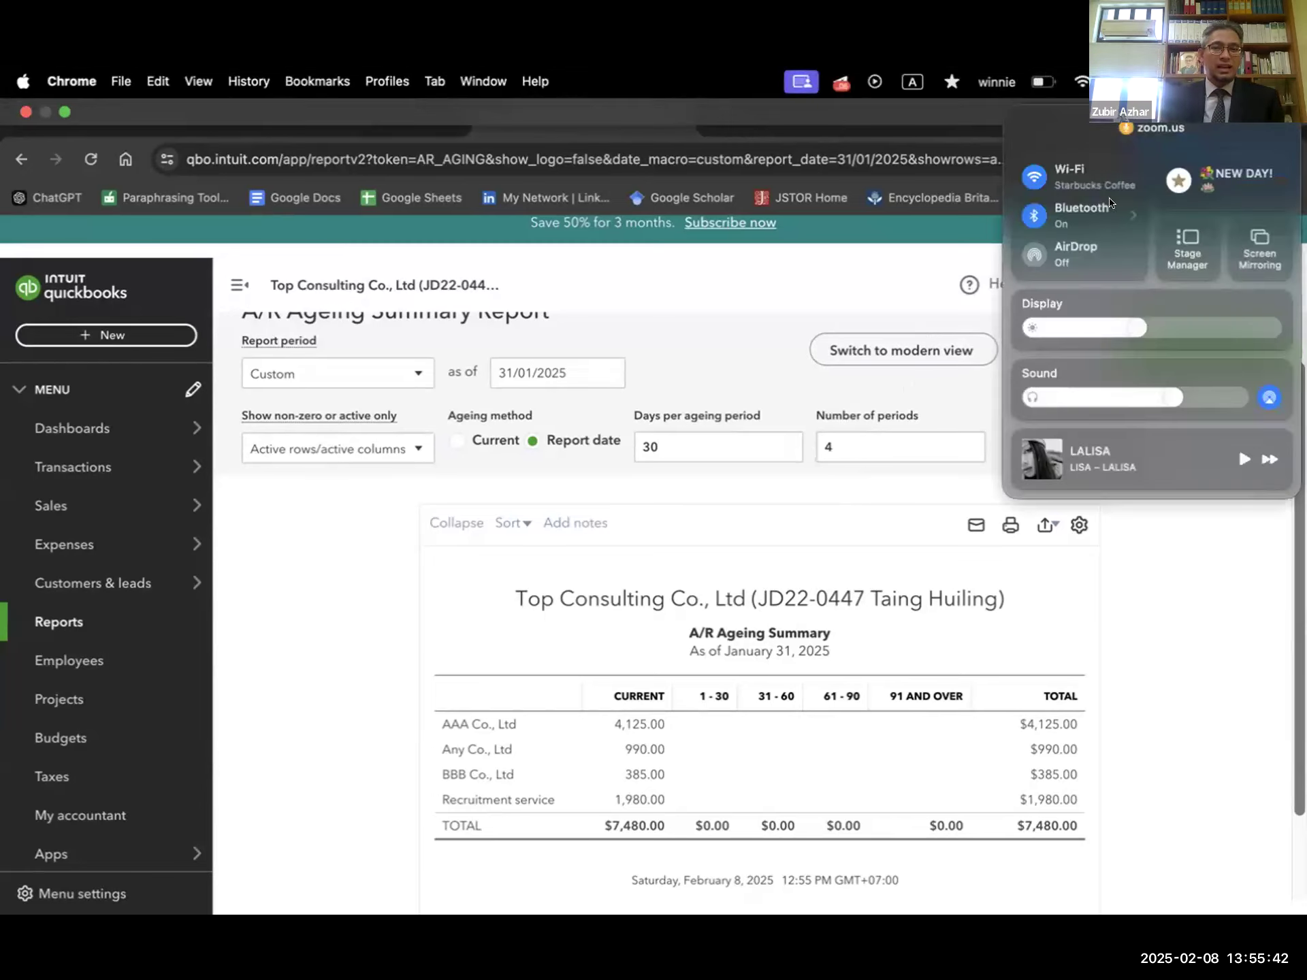
{"action": "left_click", "coordinate": [1183, 183]}
{"action": "left_click", "coordinate": [1087, 178]}
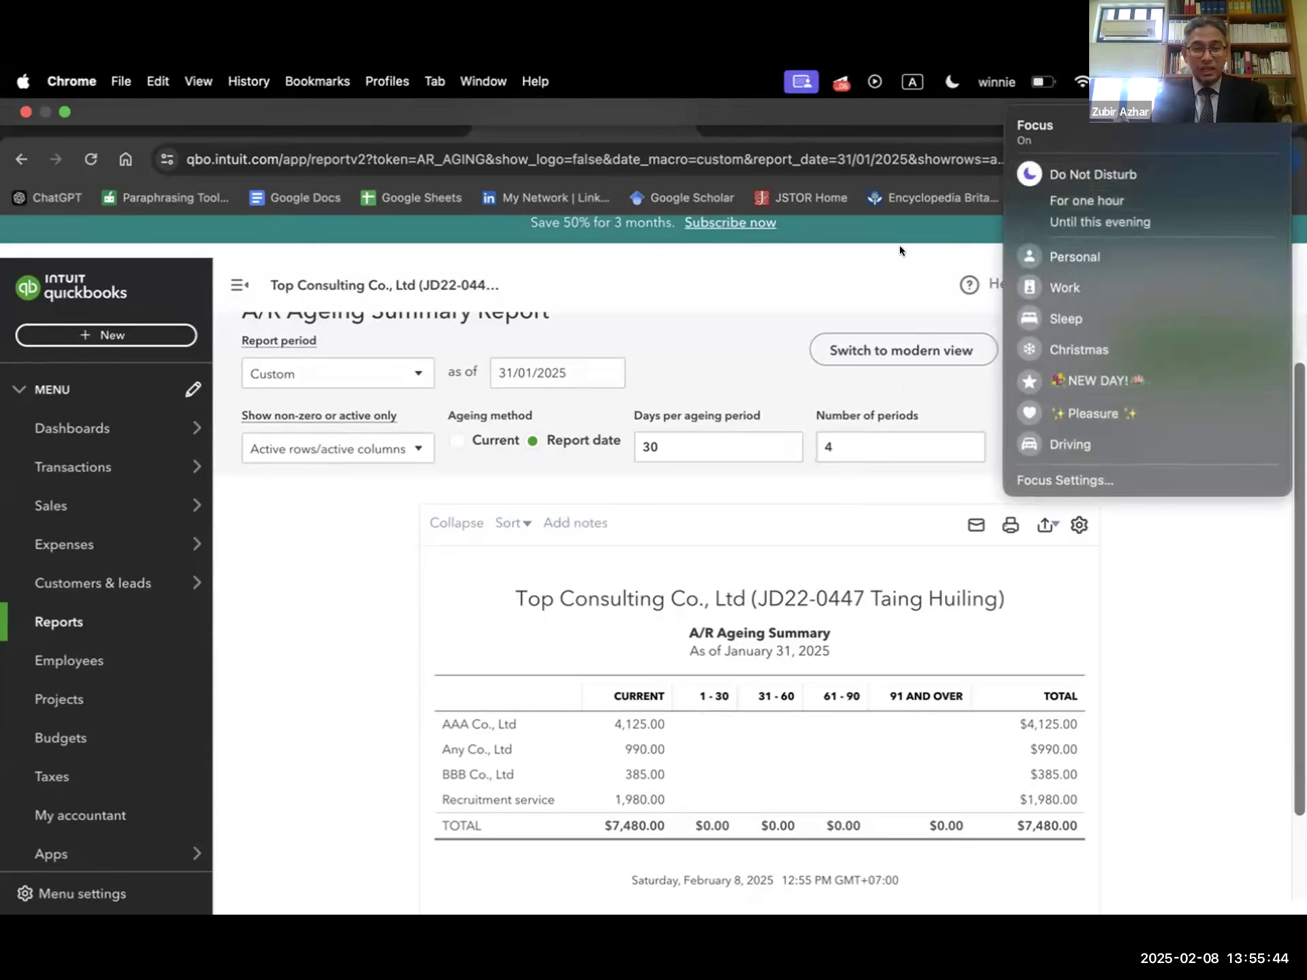
{"action": "left_click", "coordinate": [873, 256]}
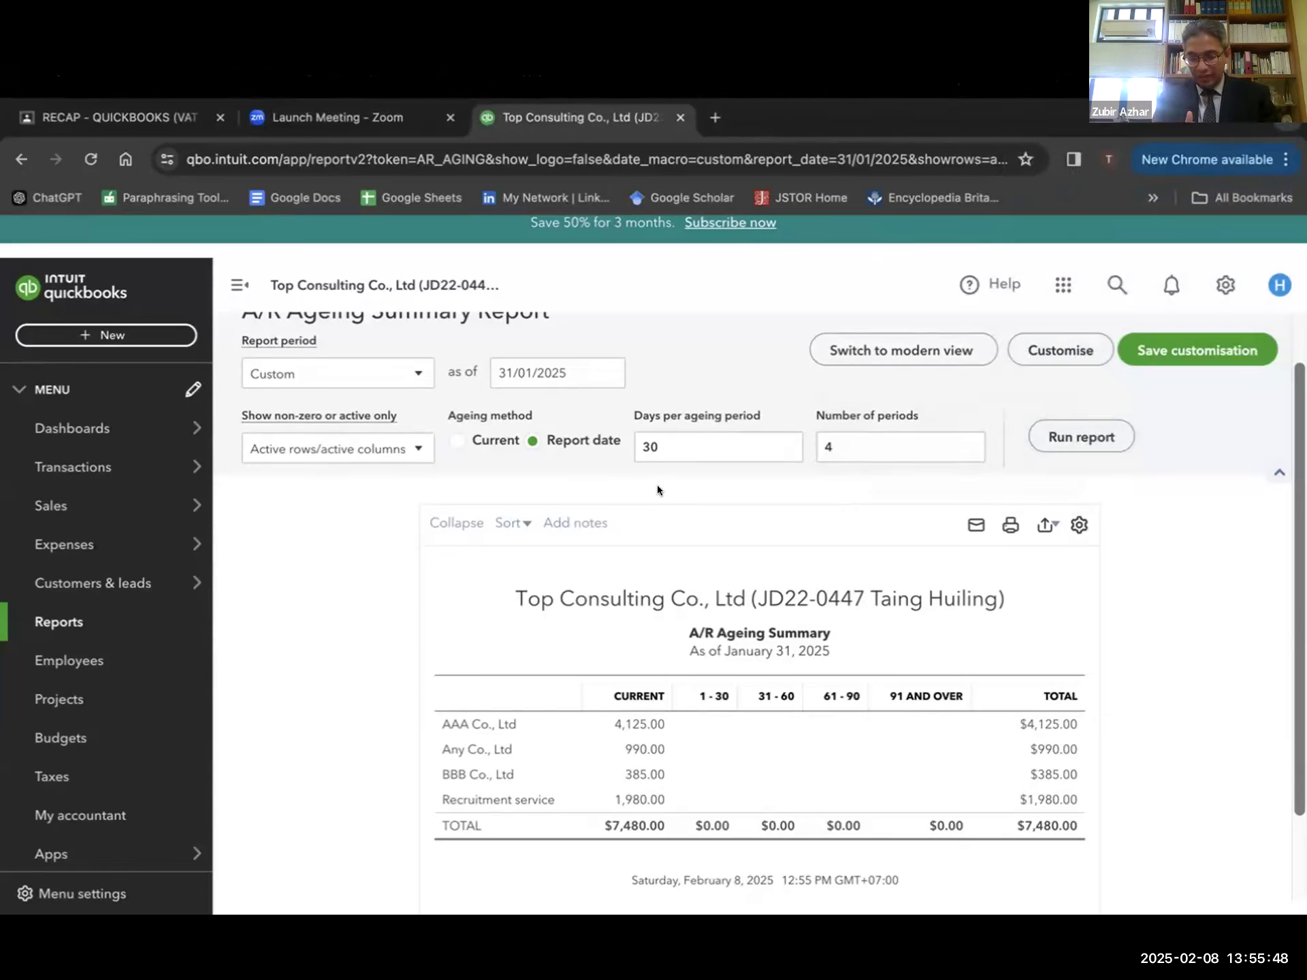
- Rerun the A/R Ageing Summary as of 28/02/2025 and examine which ageing period holds the customer balances
{"action": "left_click", "coordinate": [602, 383]}
{"action": "left_click", "coordinate": [671, 419]}
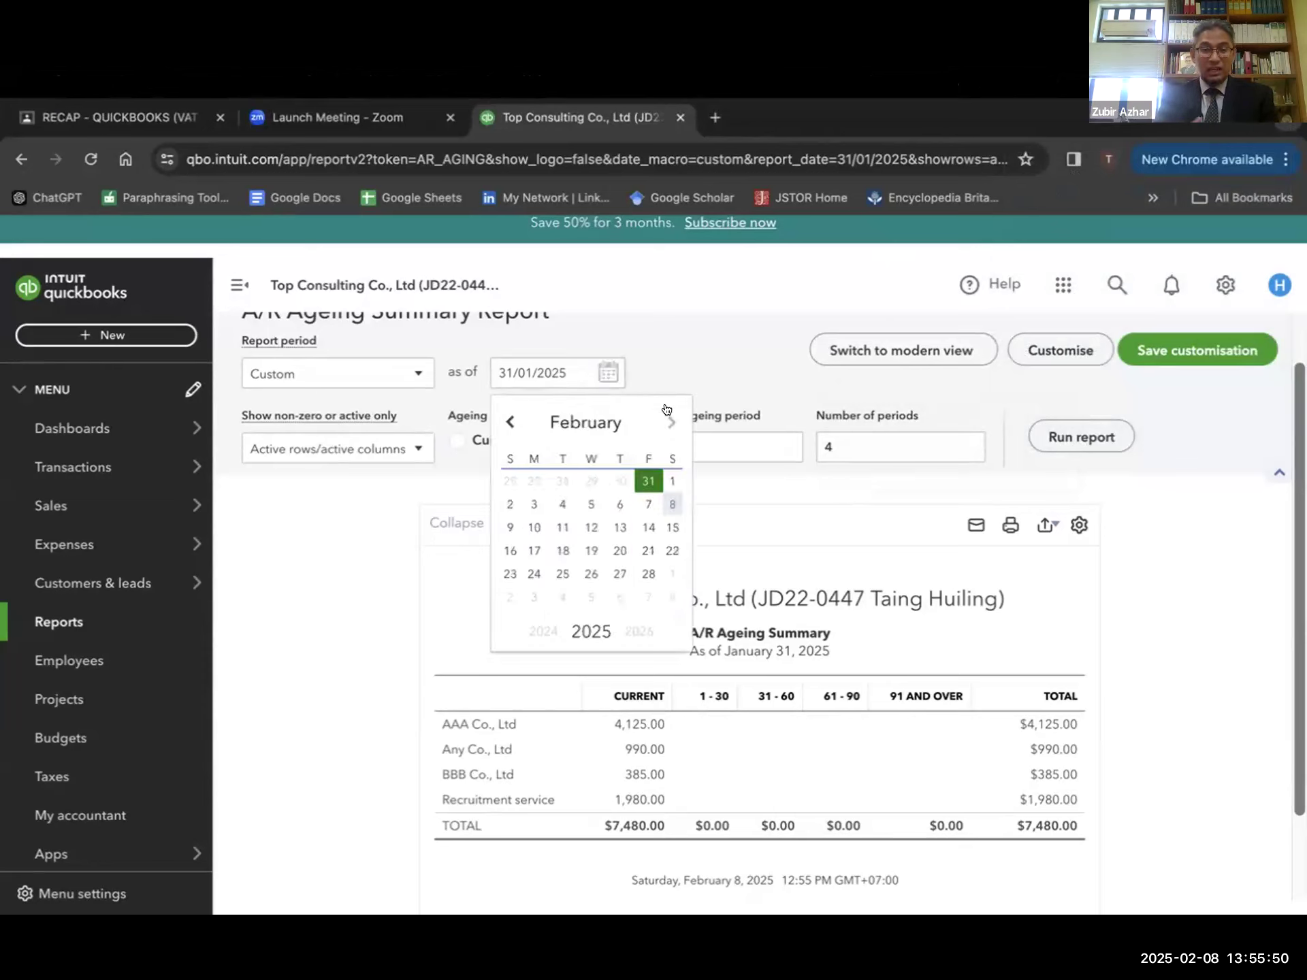
{"action": "left_click", "coordinate": [637, 574]}
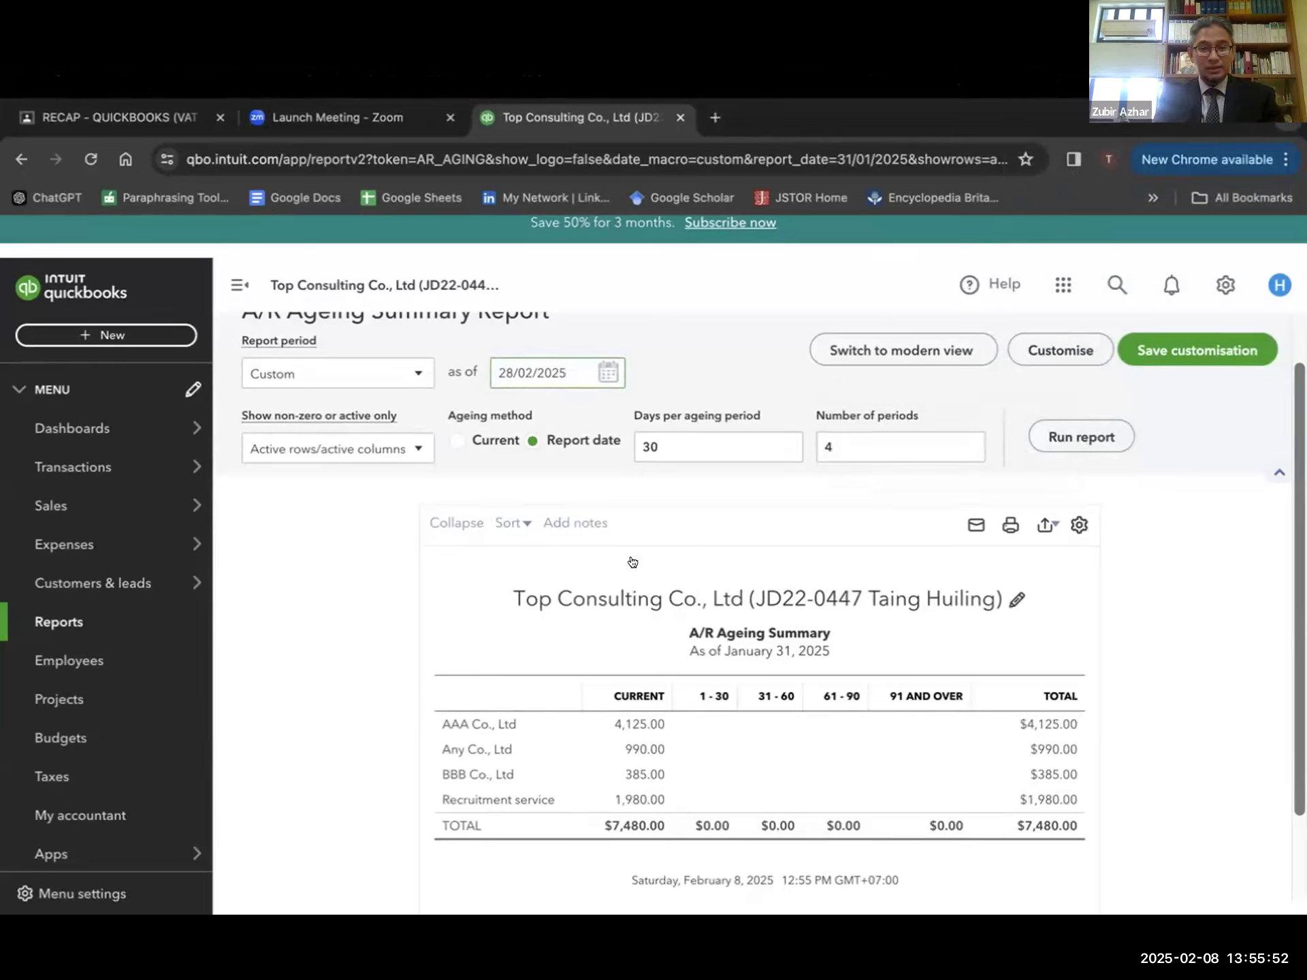
{"action": "left_click", "coordinate": [1082, 436]}
{"action": "scroll", "coordinate": [1081, 438], "scroll_direction": "down", "scroll_amount": 1}
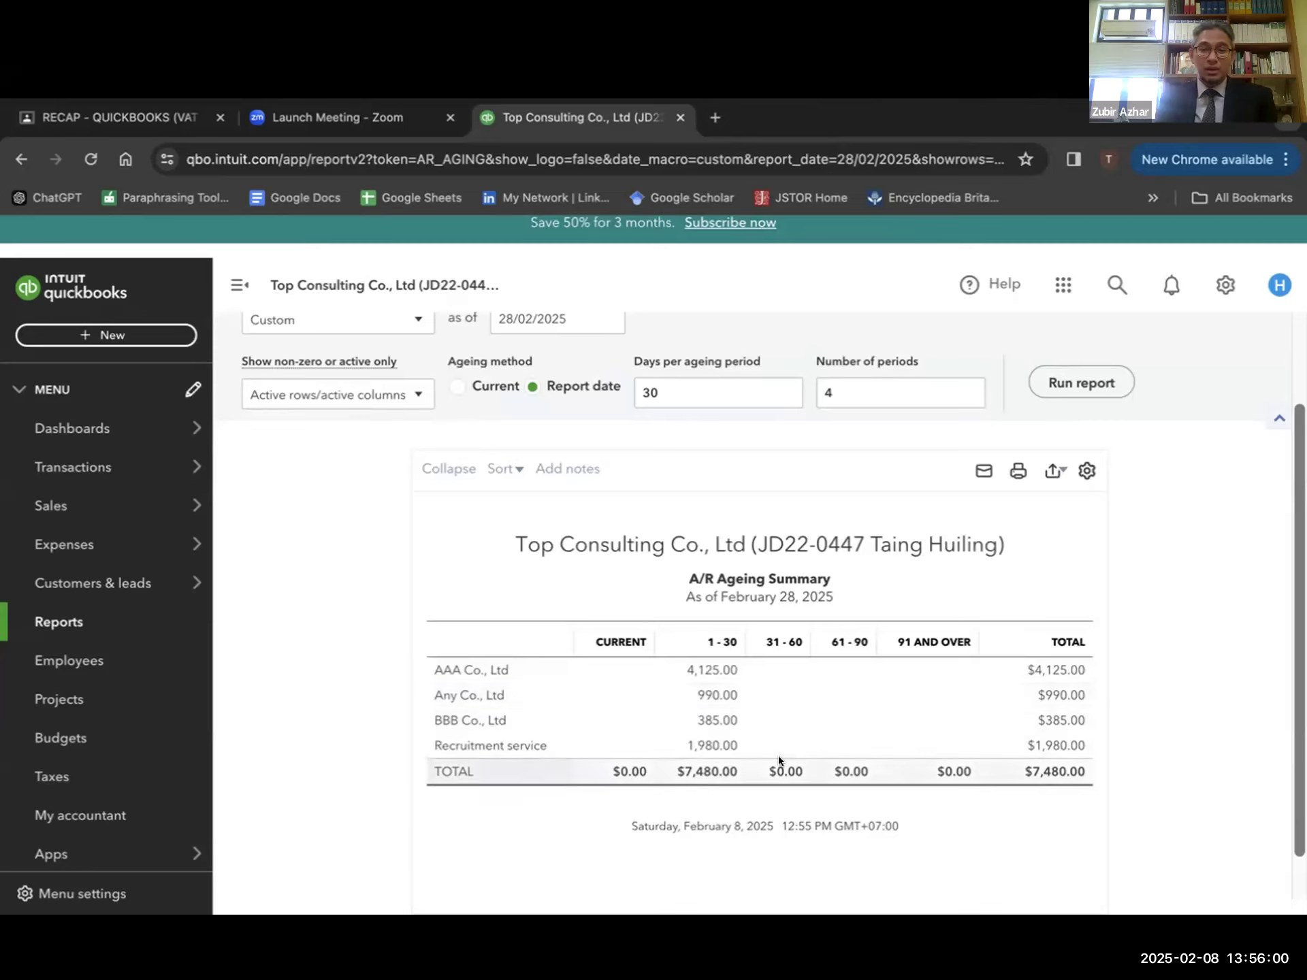
{"action": "scroll", "coordinate": [738, 797], "scroll_direction": "down", "scroll_amount": 1}
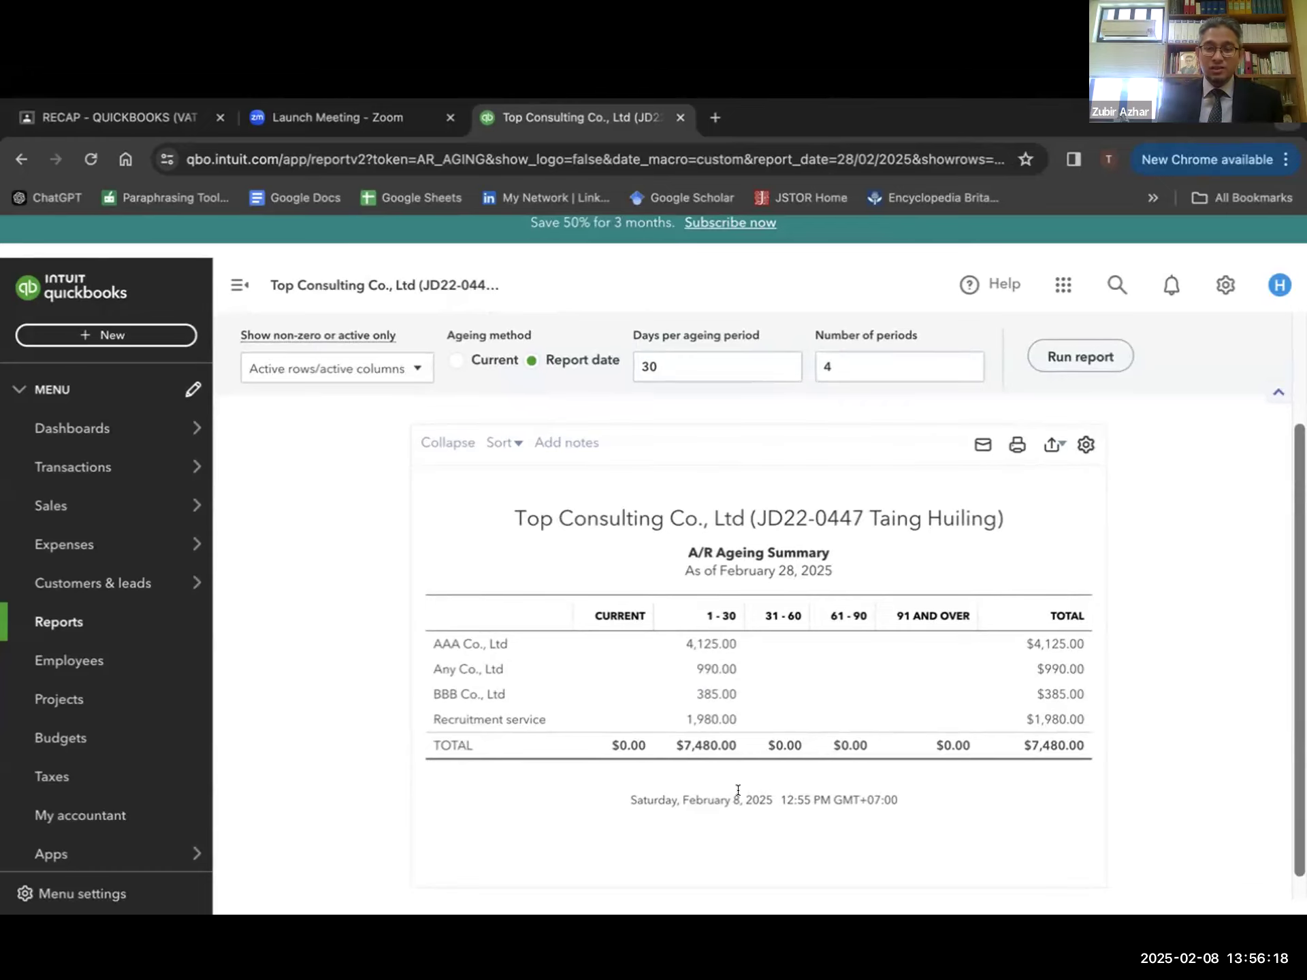
{"action": "scroll", "coordinate": [659, 554], "scroll_direction": "up", "scroll_amount": 1}
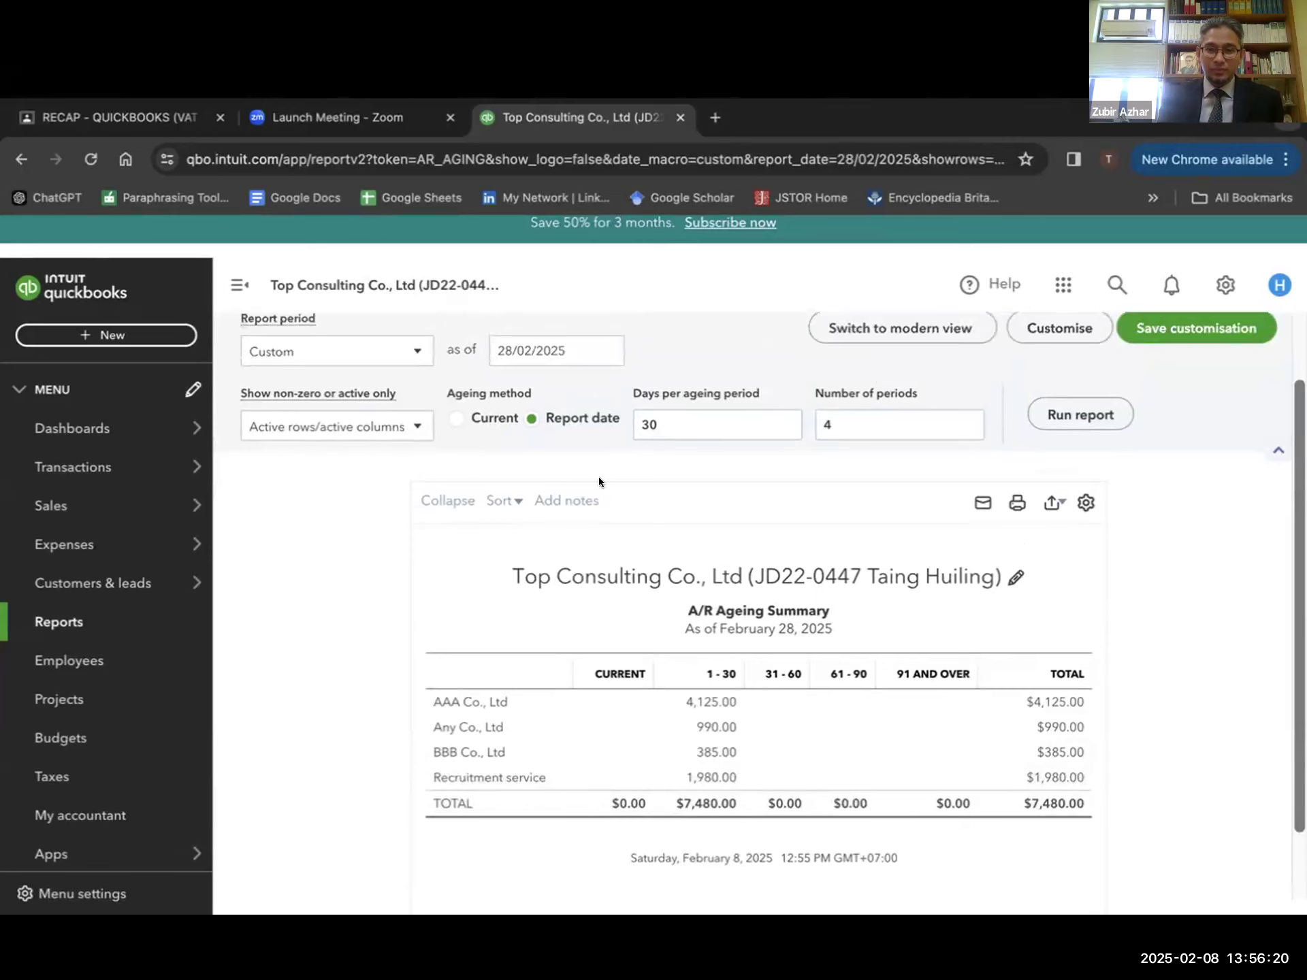
- Change the A/R Ageing Summary's as-of date to 31/03/2025 and run the report again
{"action": "left_click", "coordinate": [603, 344]}
{"action": "left_click", "coordinate": [670, 399]}
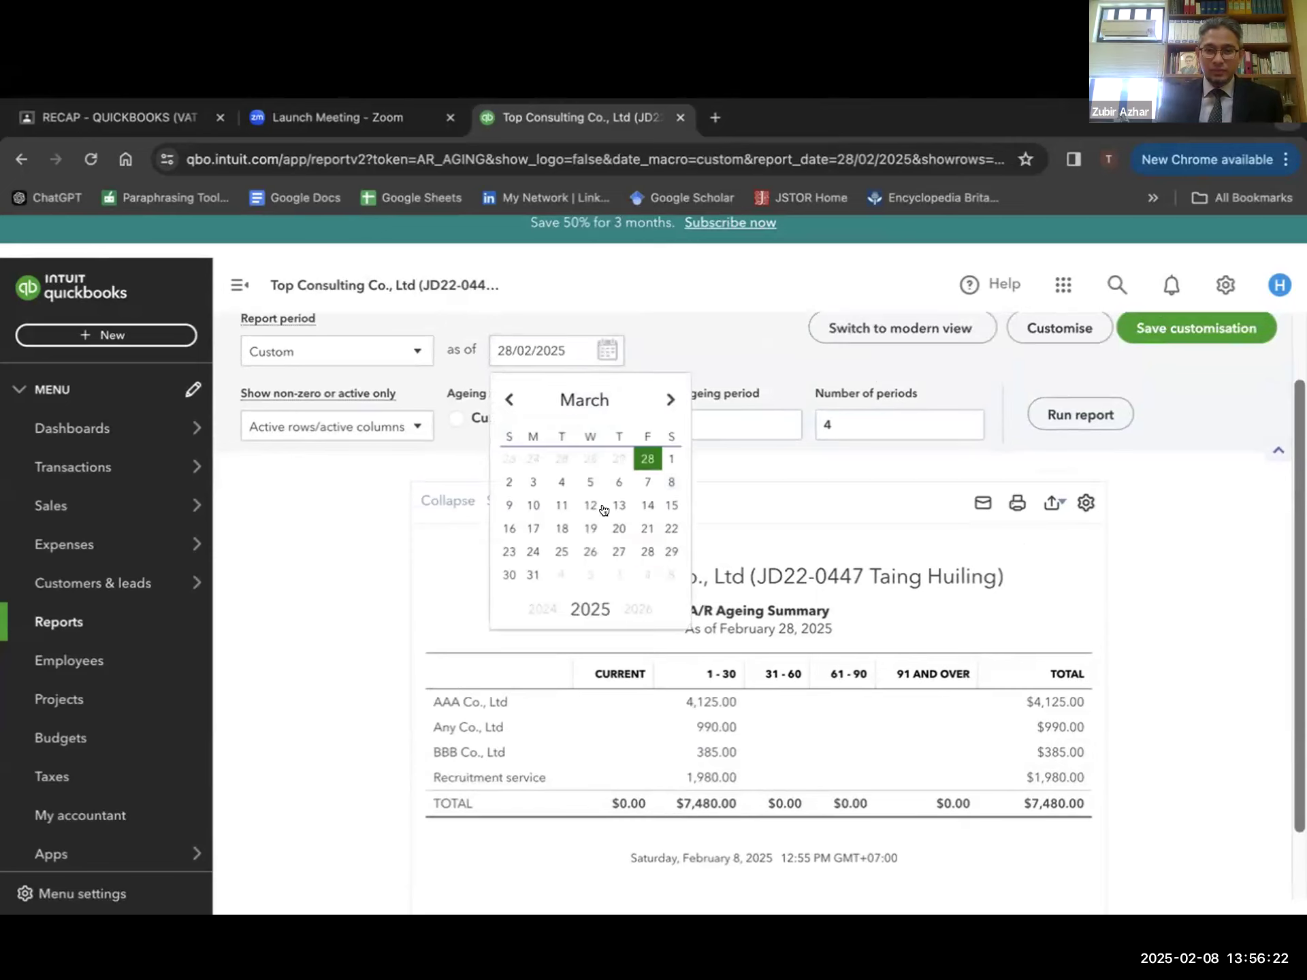
{"action": "left_click", "coordinate": [534, 575]}
{"action": "left_click", "coordinate": [1096, 415]}
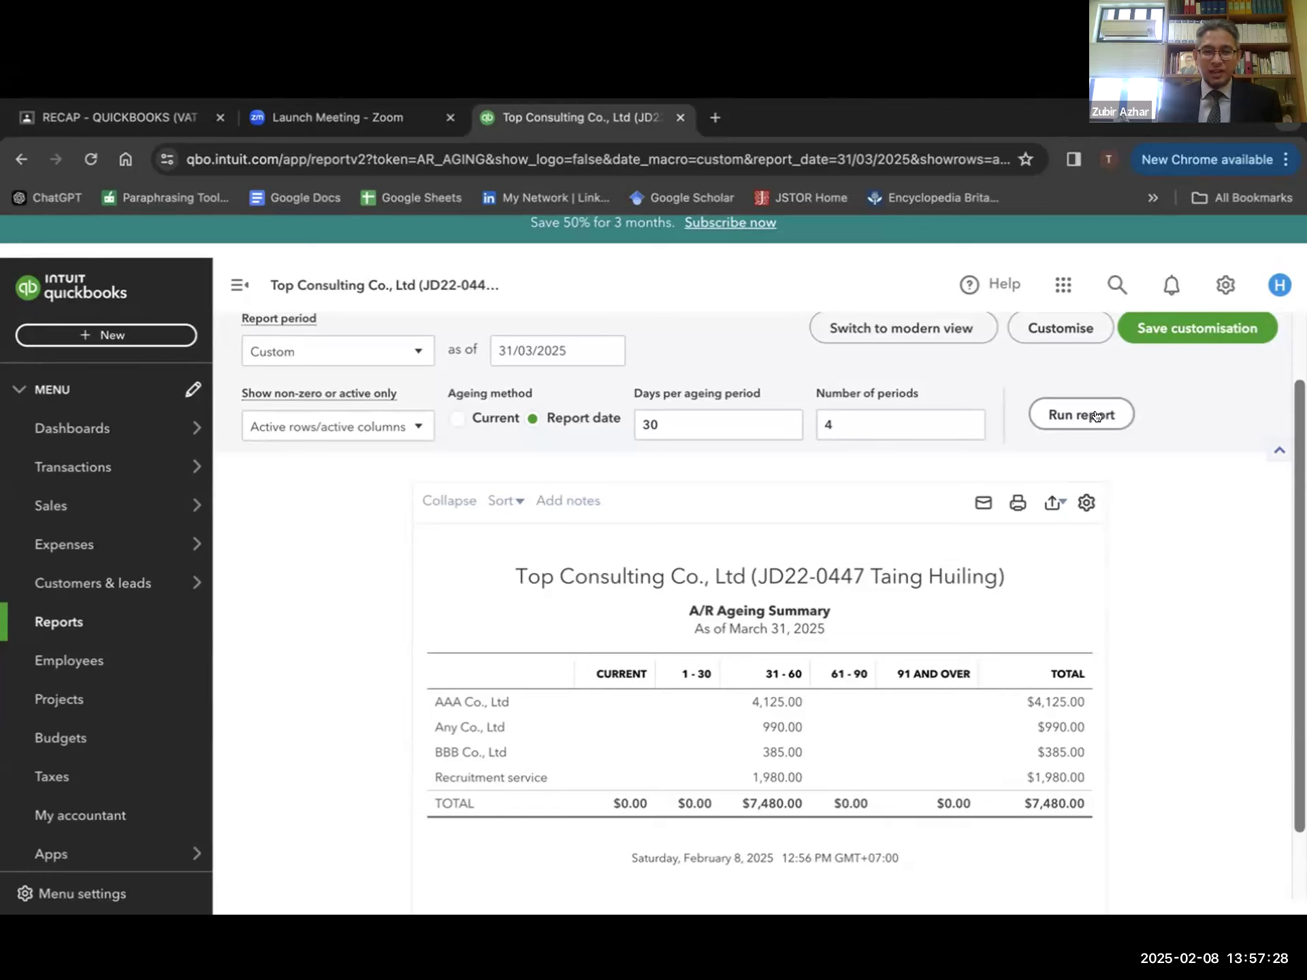
- Finish running the A/R Ageing Summary as of 31/03/2025 and open the favourite Balance Sheet report from the report list
{"action": "left_click", "coordinate": [1096, 415]}
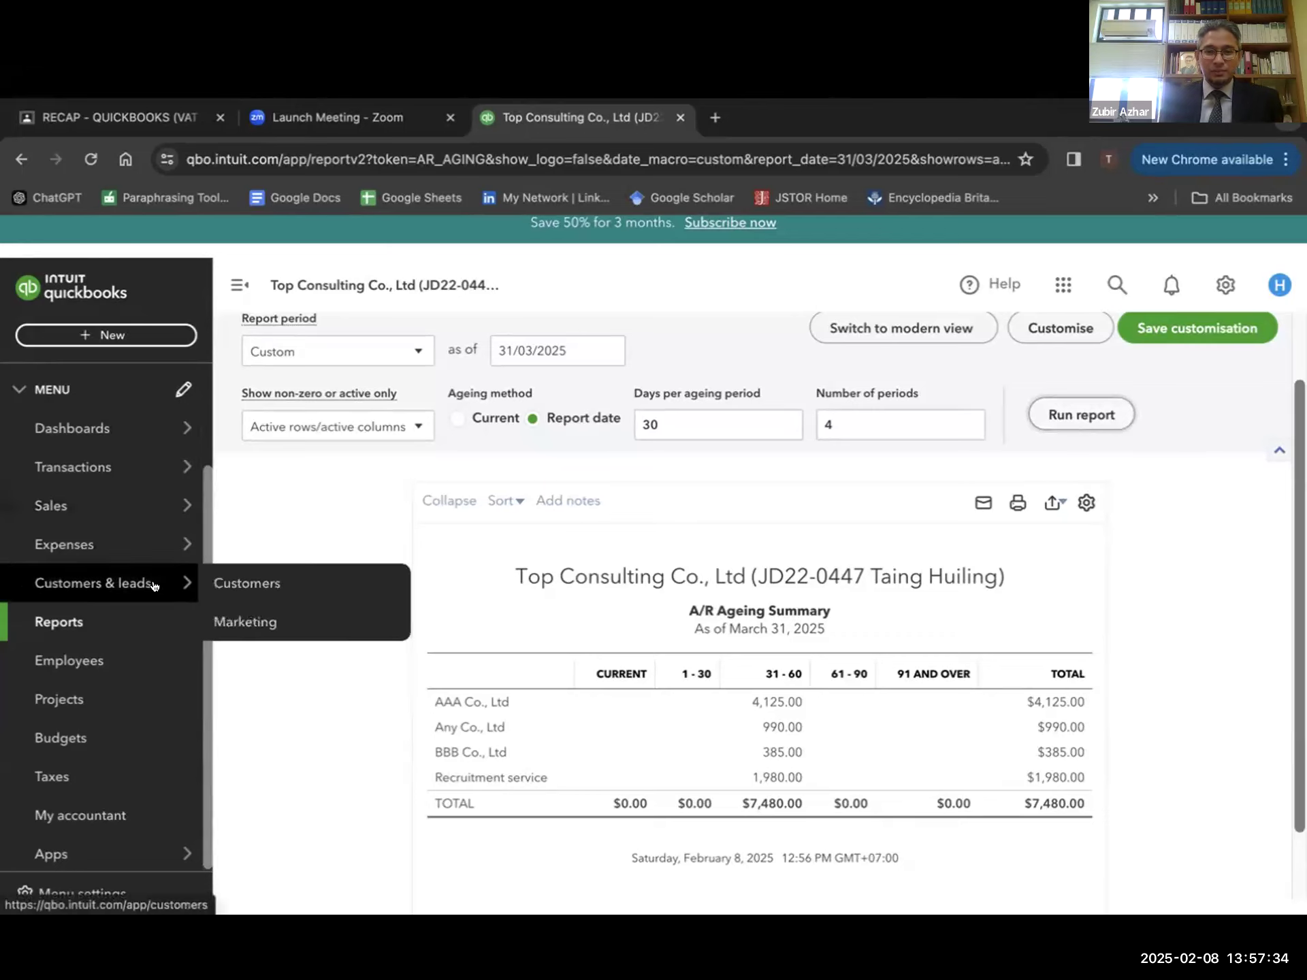
{"action": "scroll", "coordinate": [317, 490], "scroll_direction": "up", "scroll_amount": 2}
{"action": "left_click", "coordinate": [251, 330]}
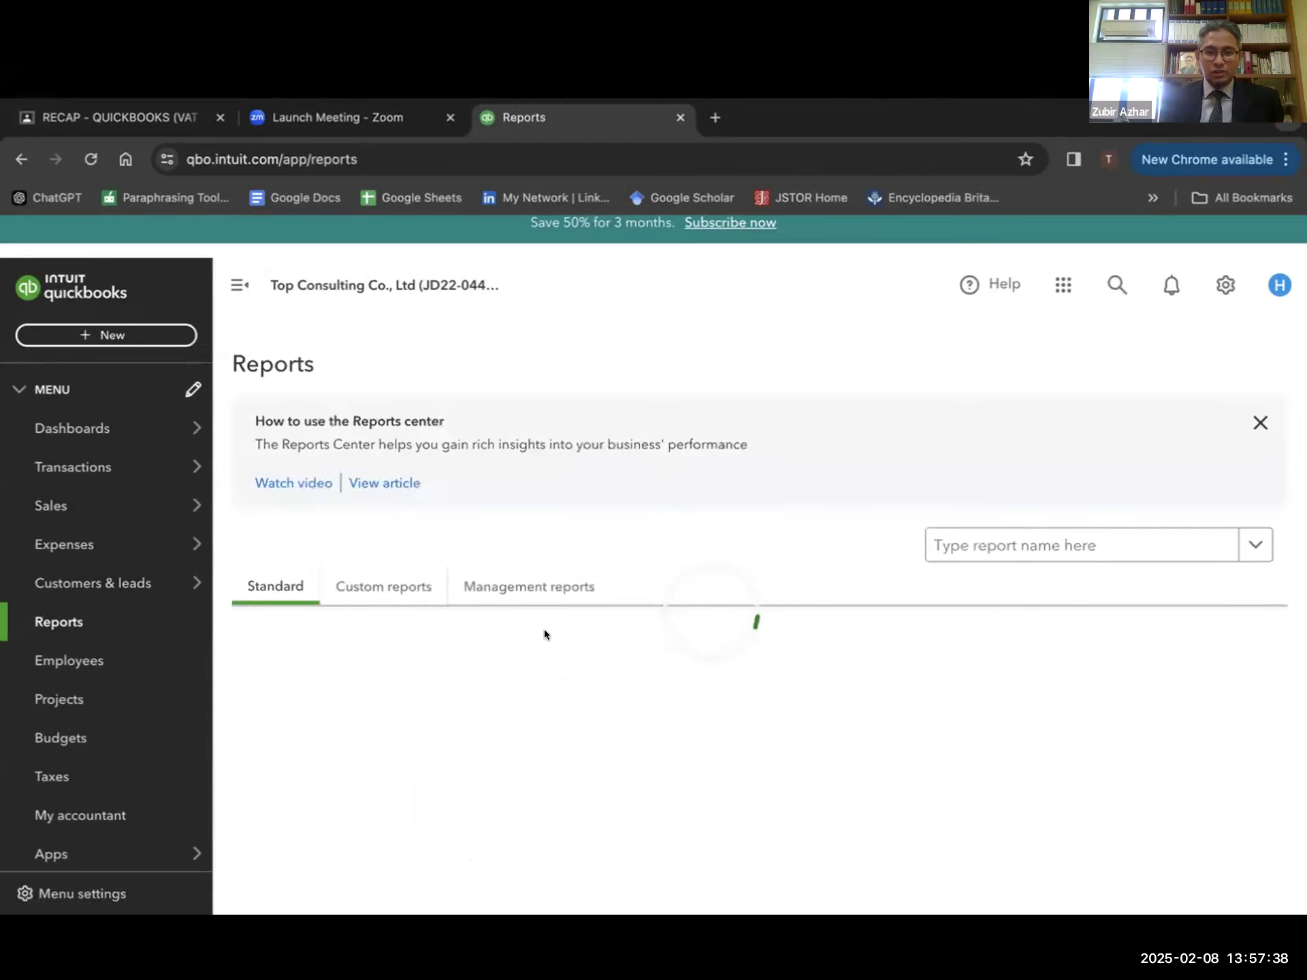
{"action": "left_click", "coordinate": [320, 758]}
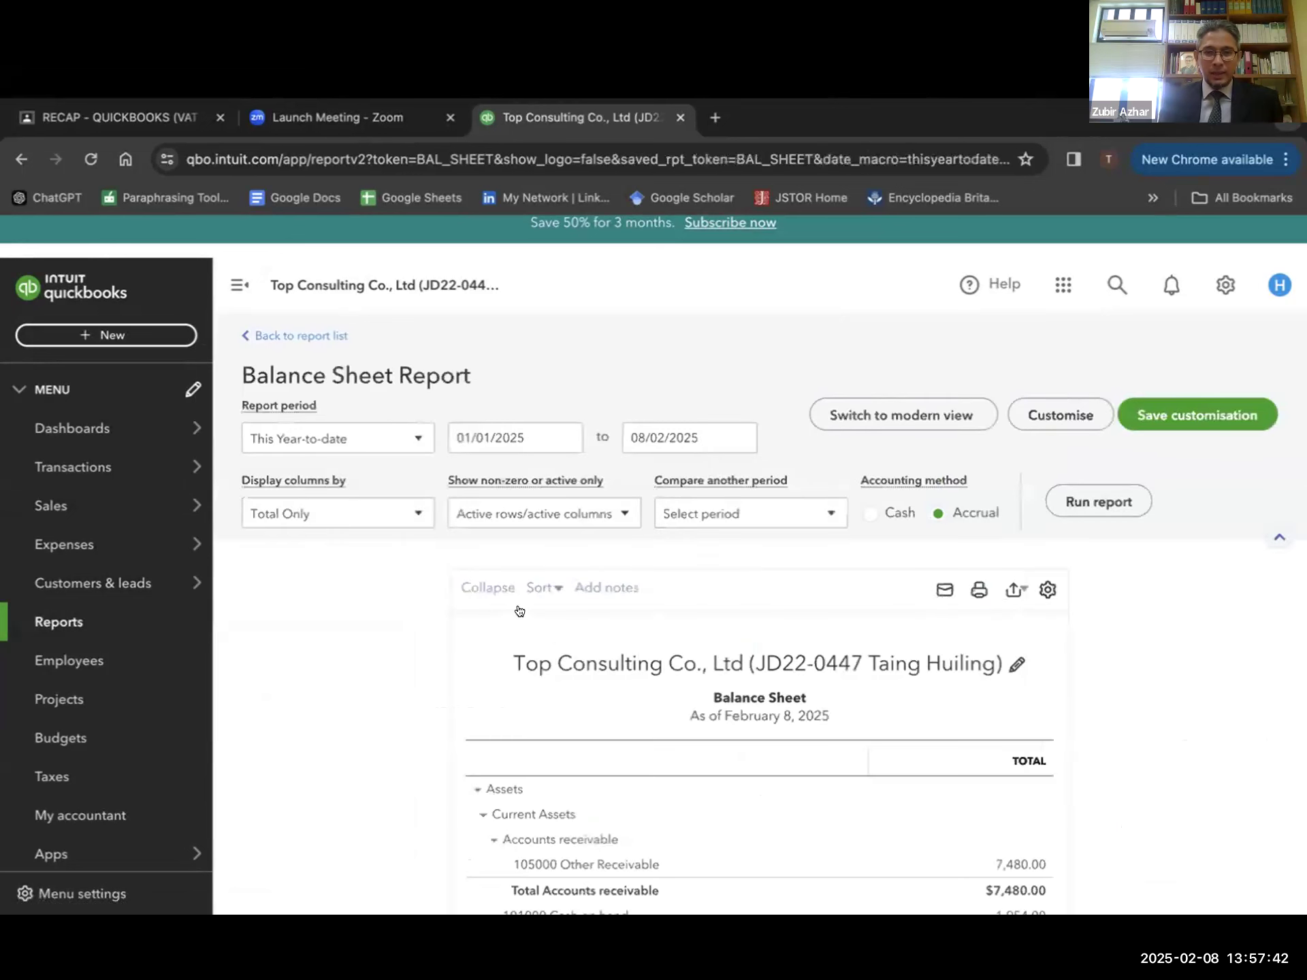
- Review the Balance Sheet from current and long-term assets through liabilities and shareholders' equity, comparing total assets with total liabilities and equity
{"action": "scroll", "coordinate": [675, 603], "scroll_direction": "down", "scroll_amount": 2}
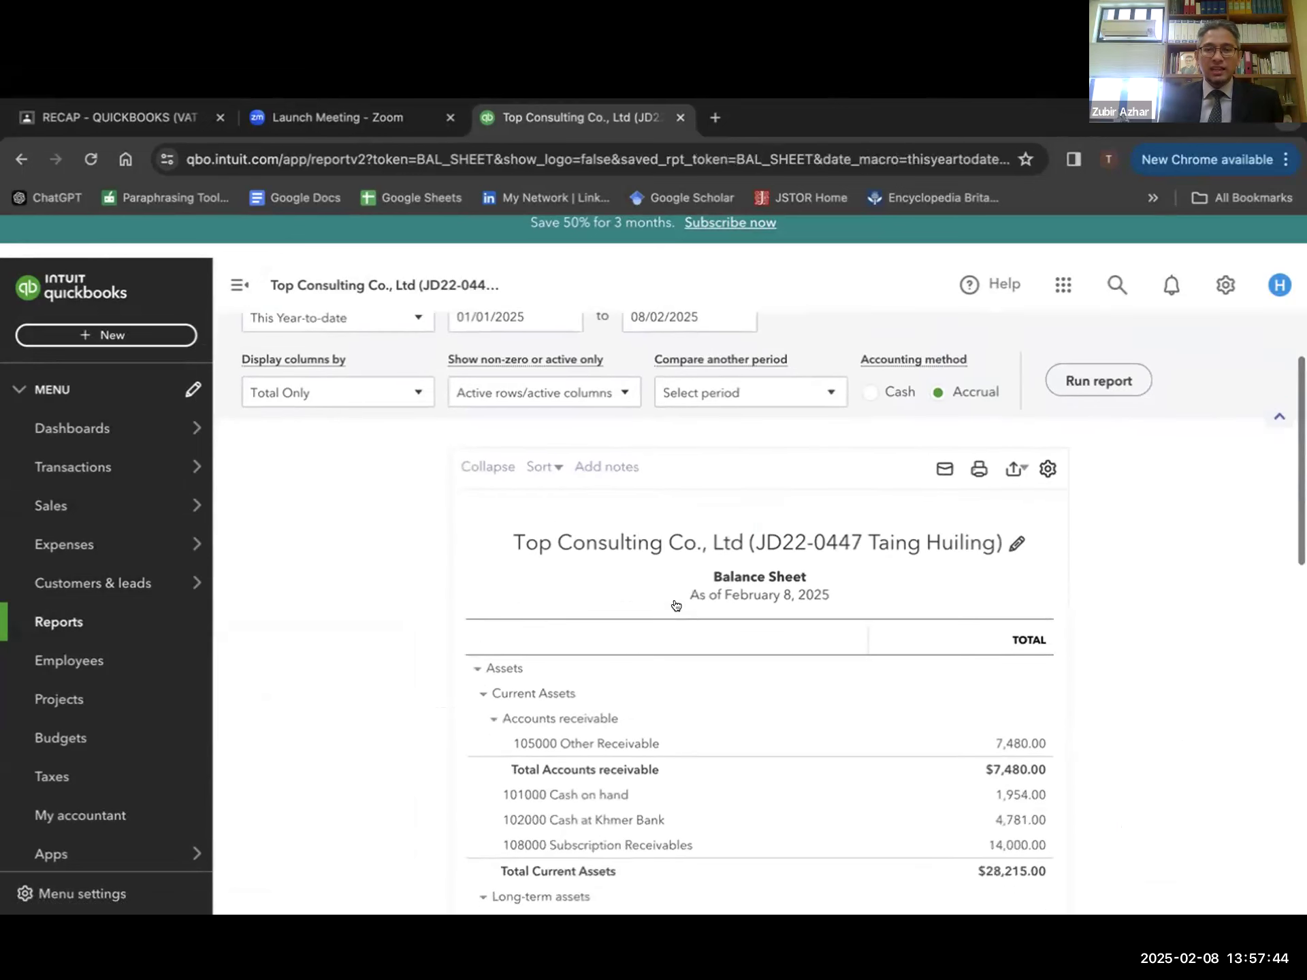
{"action": "scroll", "coordinate": [675, 603], "scroll_direction": "down", "scroll_amount": 2}
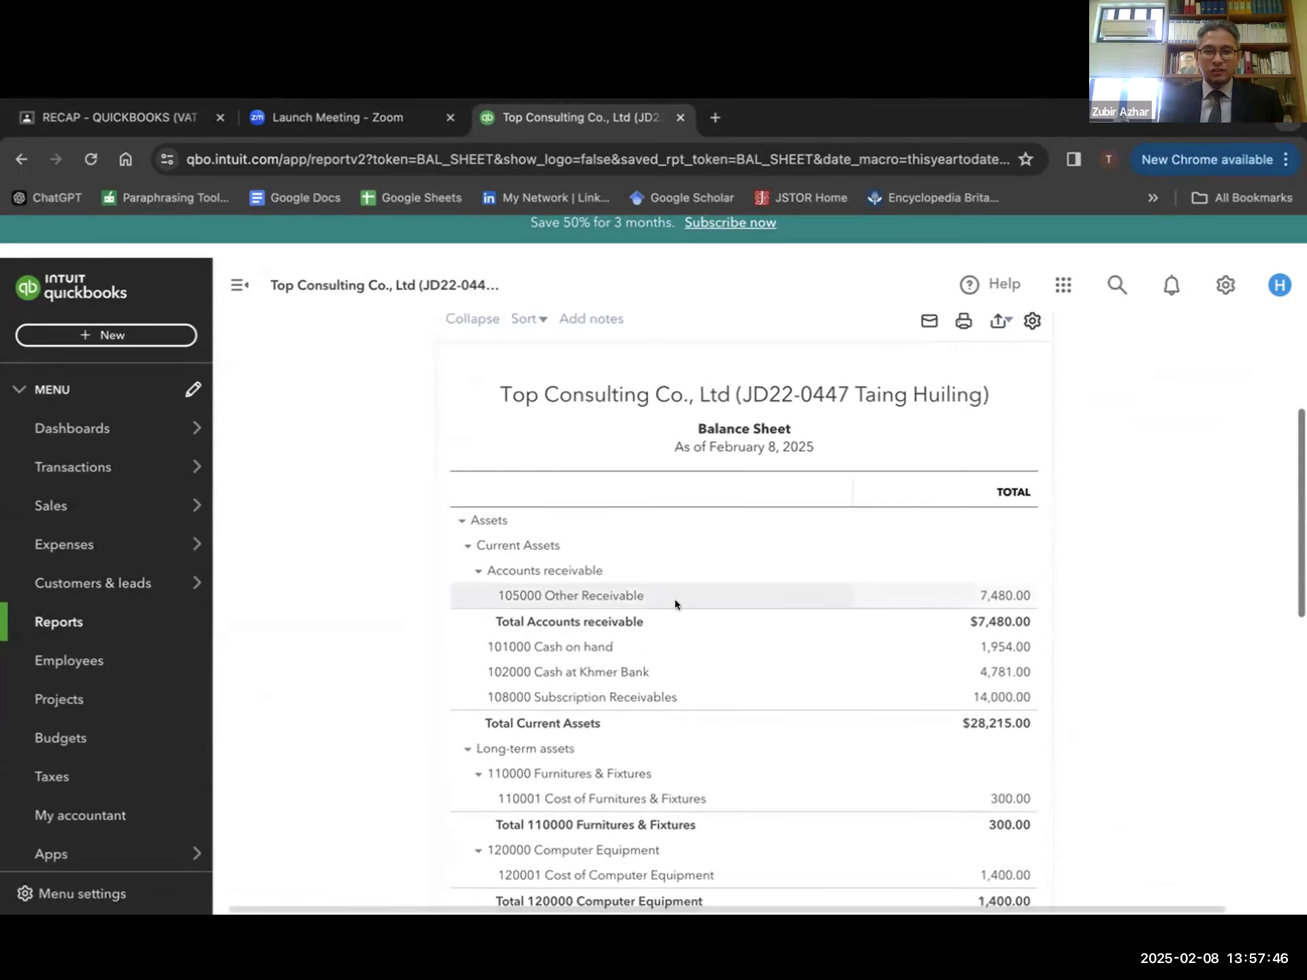
{"action": "scroll", "coordinate": [1184, 657], "scroll_direction": "down", "scroll_amount": 2}
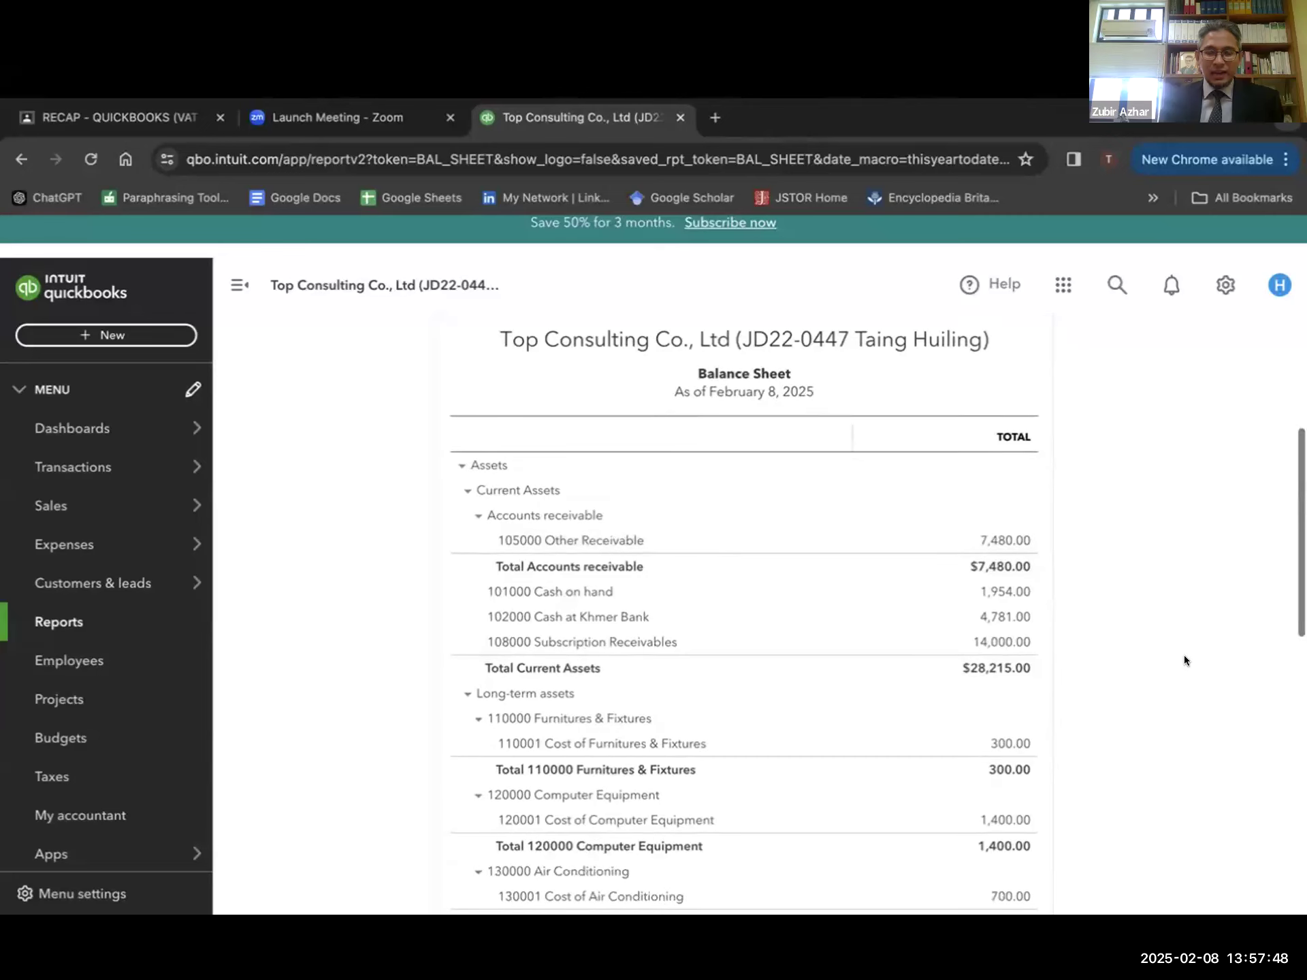
{"action": "scroll", "coordinate": [1184, 657], "scroll_direction": "down", "scroll_amount": 1}
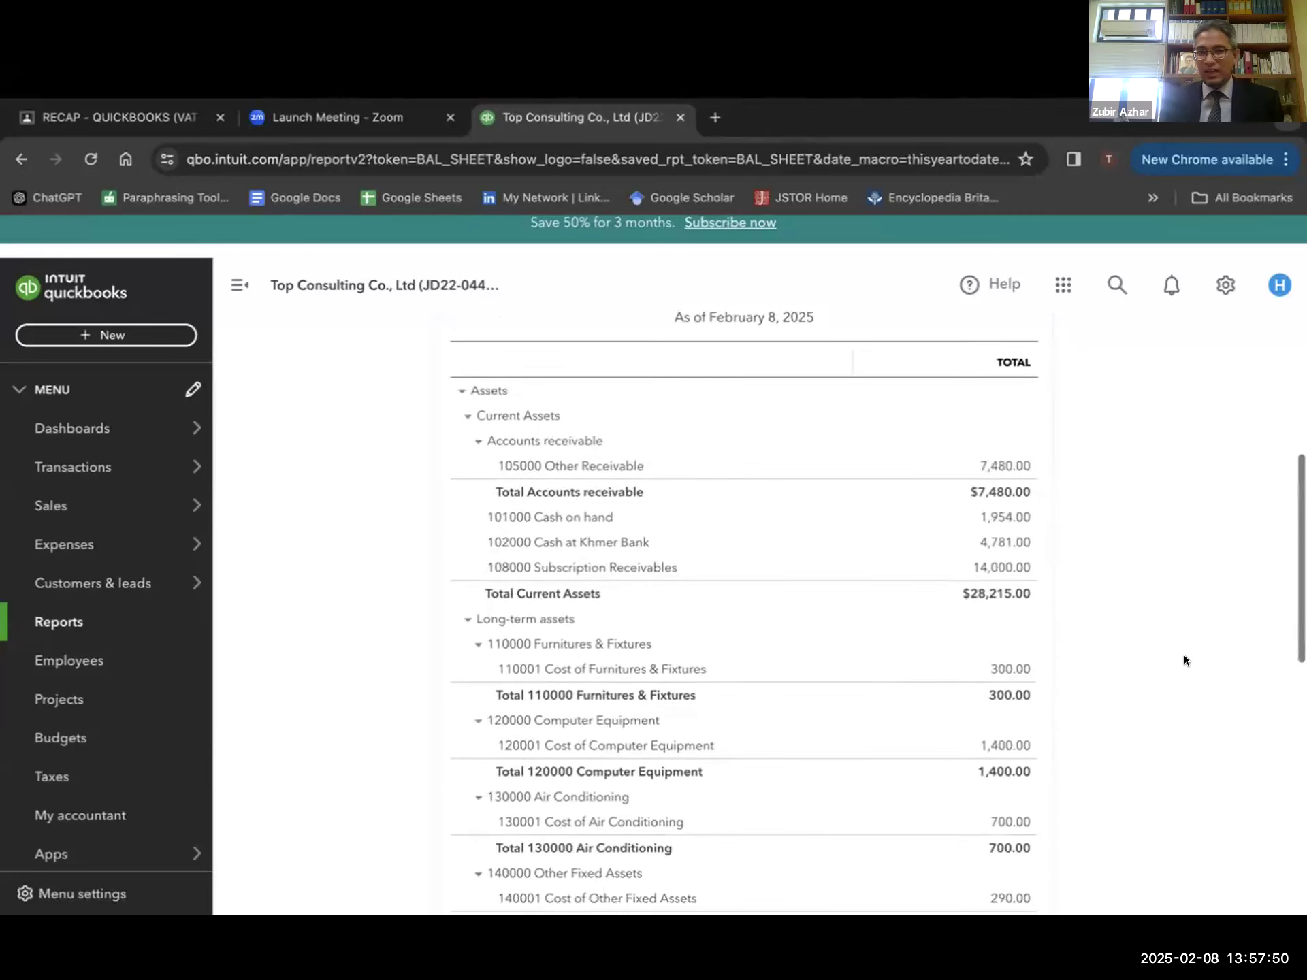
{"action": "scroll", "coordinate": [1185, 660], "scroll_direction": "up", "scroll_amount": 1}
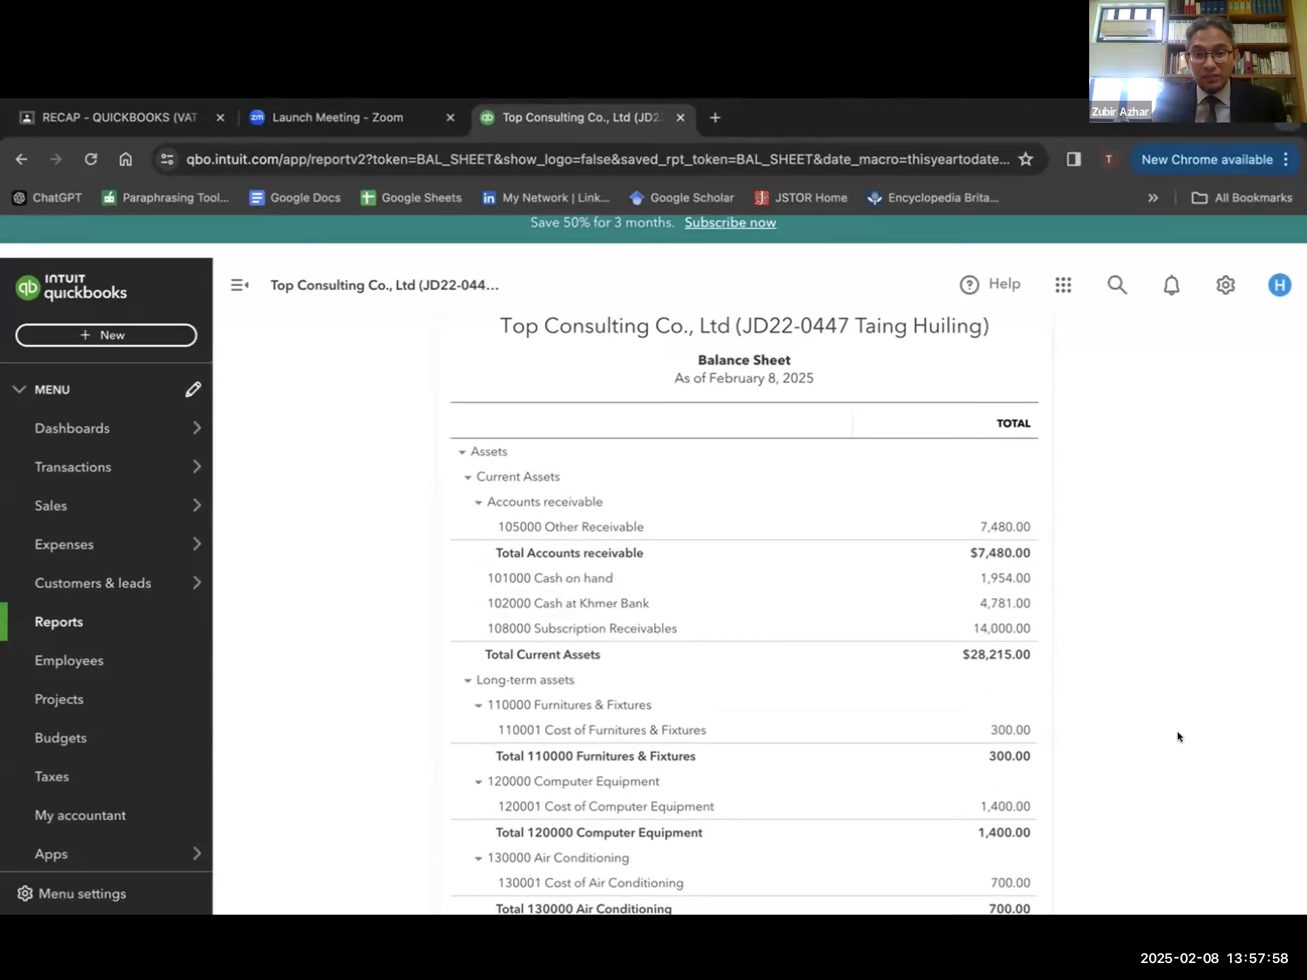
{"action": "scroll", "coordinate": [1177, 731], "scroll_direction": "down", "scroll_amount": 3}
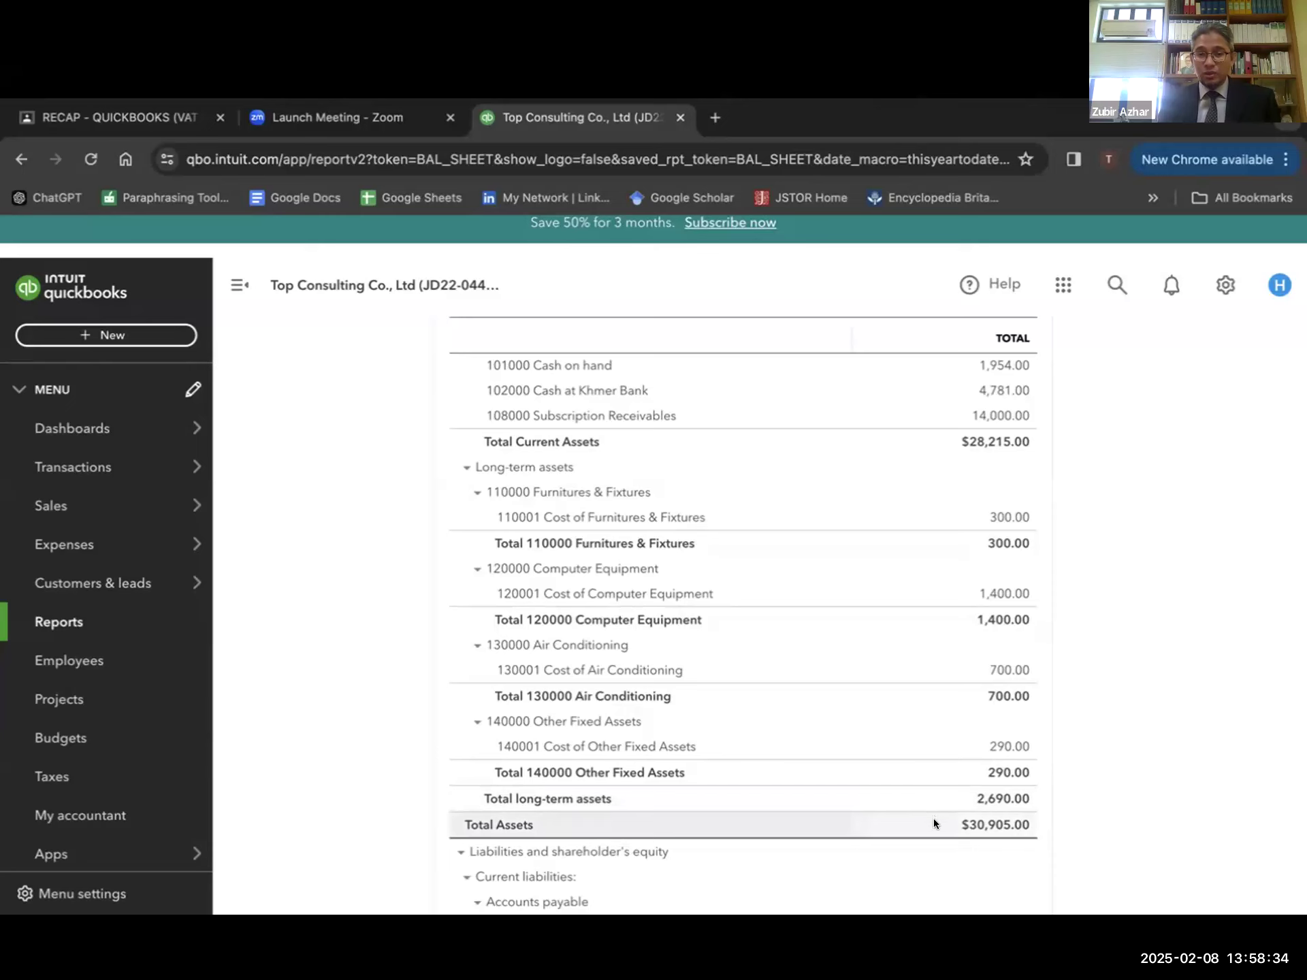
{"action": "scroll", "coordinate": [933, 814], "scroll_direction": "down", "scroll_amount": 3}
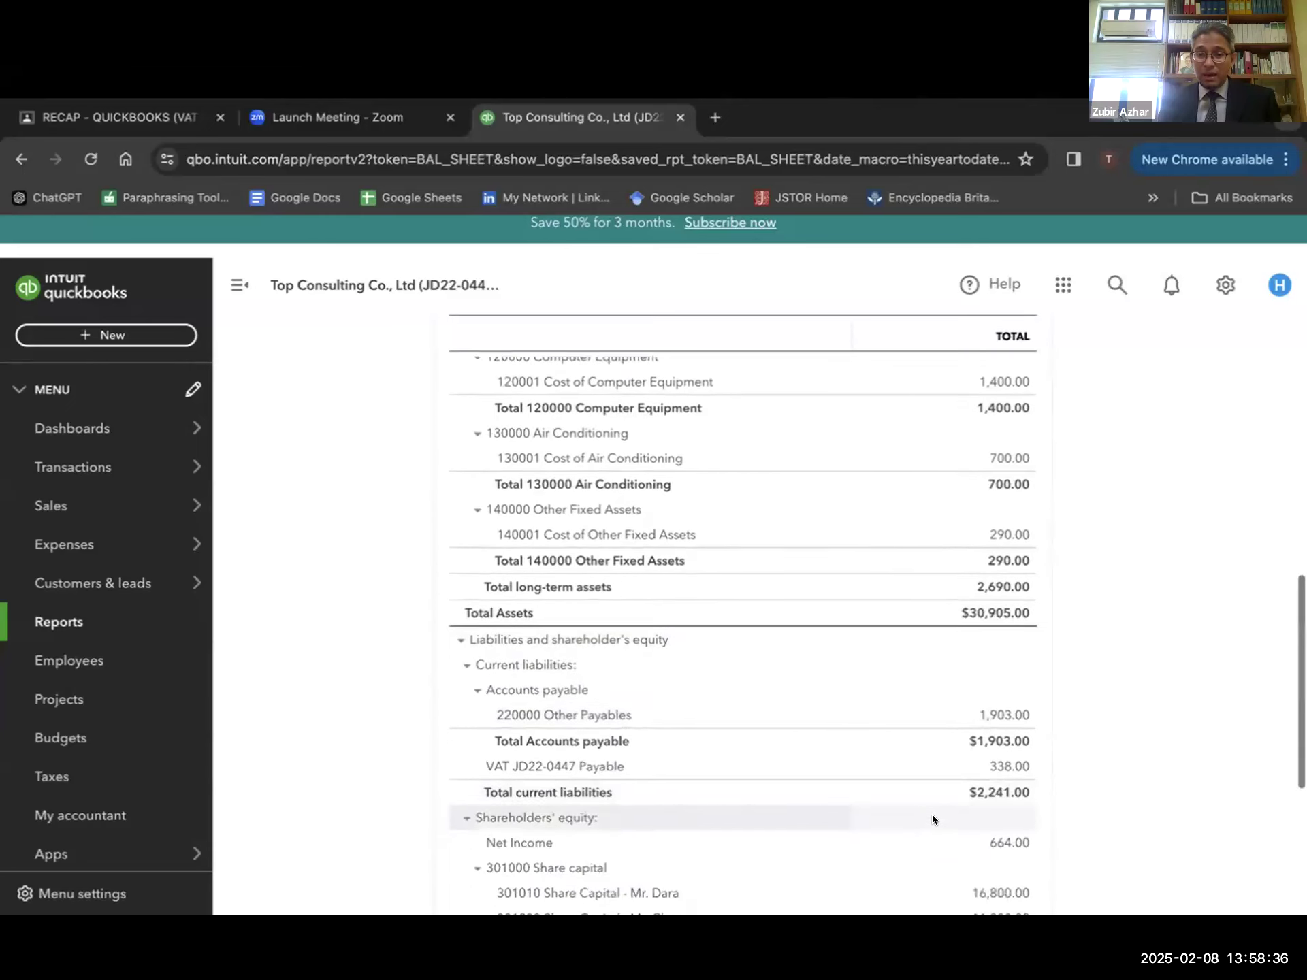
{"action": "scroll", "coordinate": [933, 814], "scroll_direction": "down", "scroll_amount": 1}
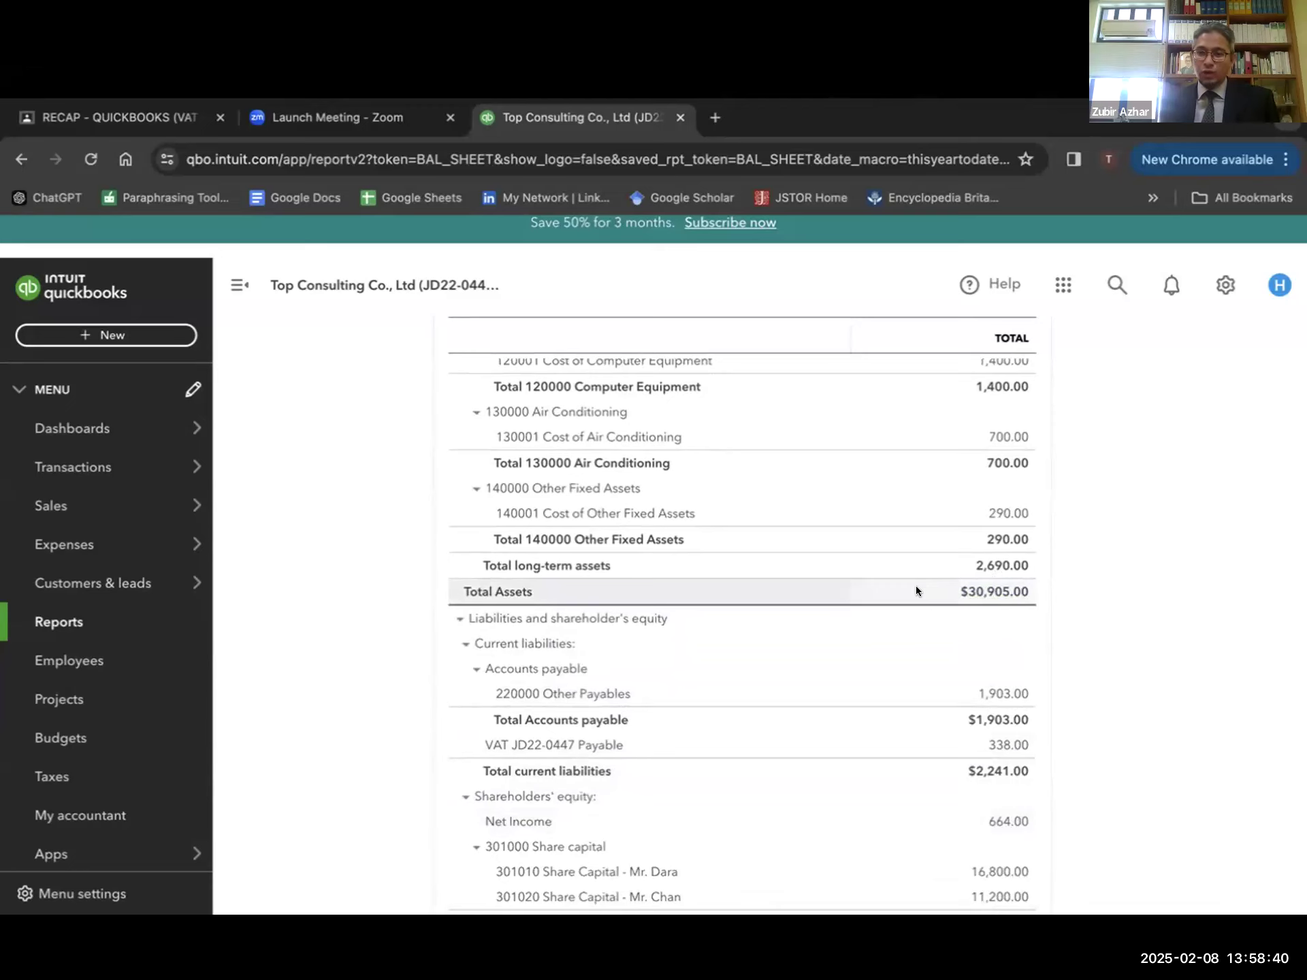
{"action": "scroll", "coordinate": [824, 844], "scroll_direction": "down", "scroll_amount": 4}
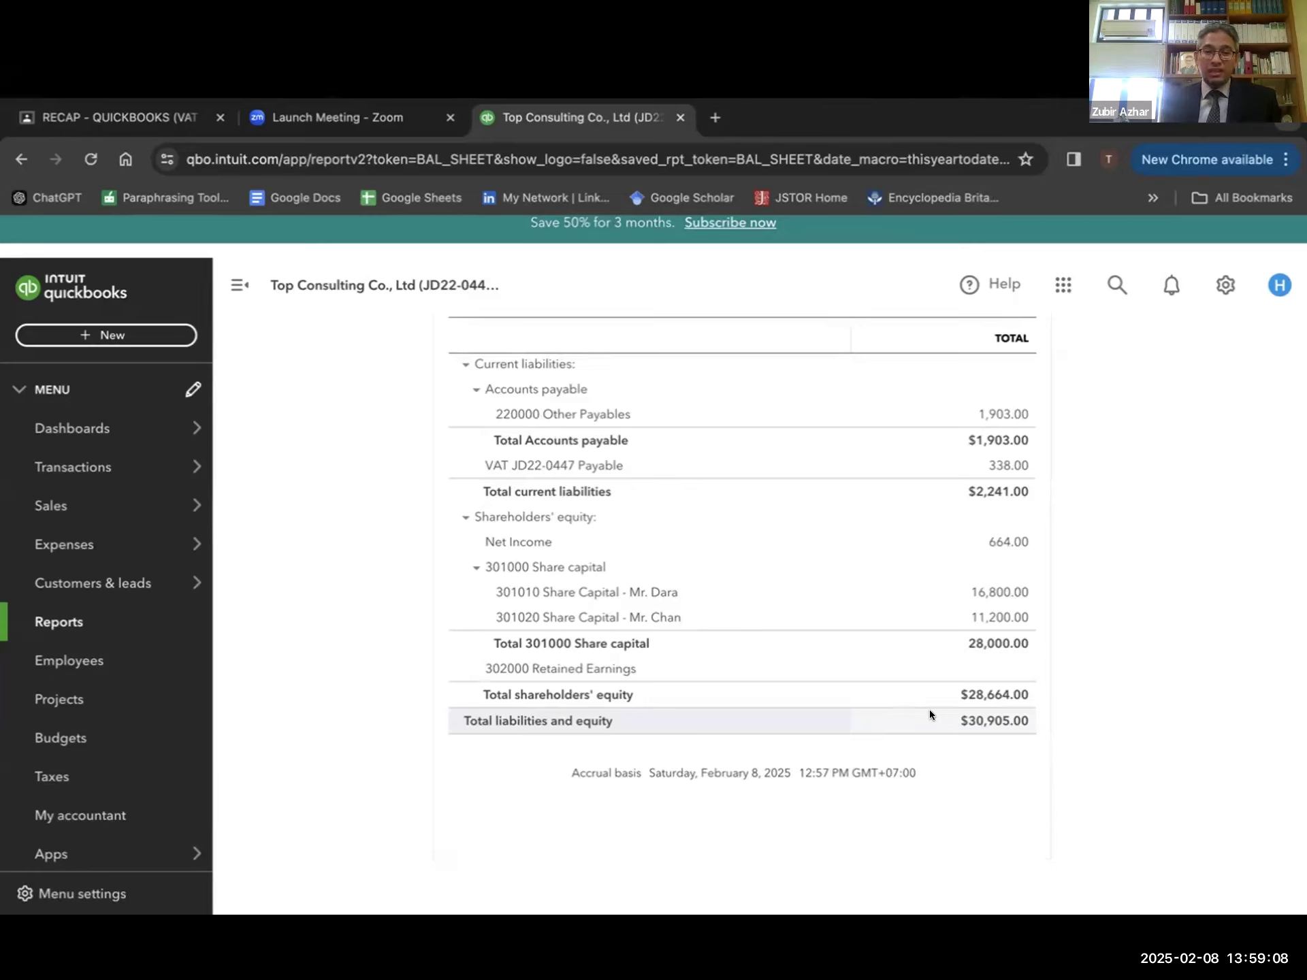
- Return to the report list and open the favourite Profit and Loss report
{"action": "scroll", "coordinate": [639, 548], "scroll_direction": "up", "scroll_amount": 15}
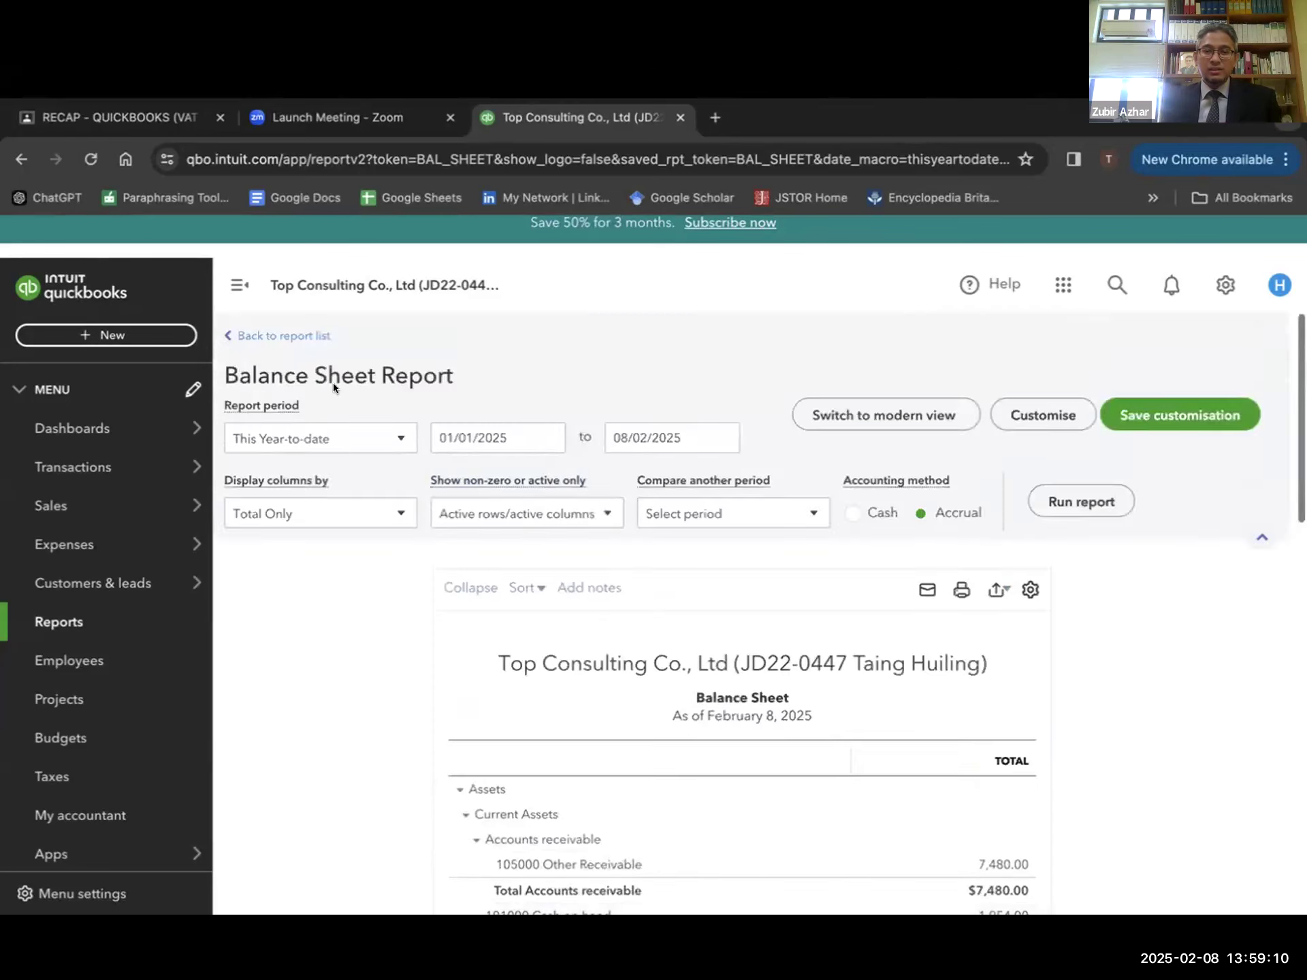
{"action": "left_click", "coordinate": [276, 335]}
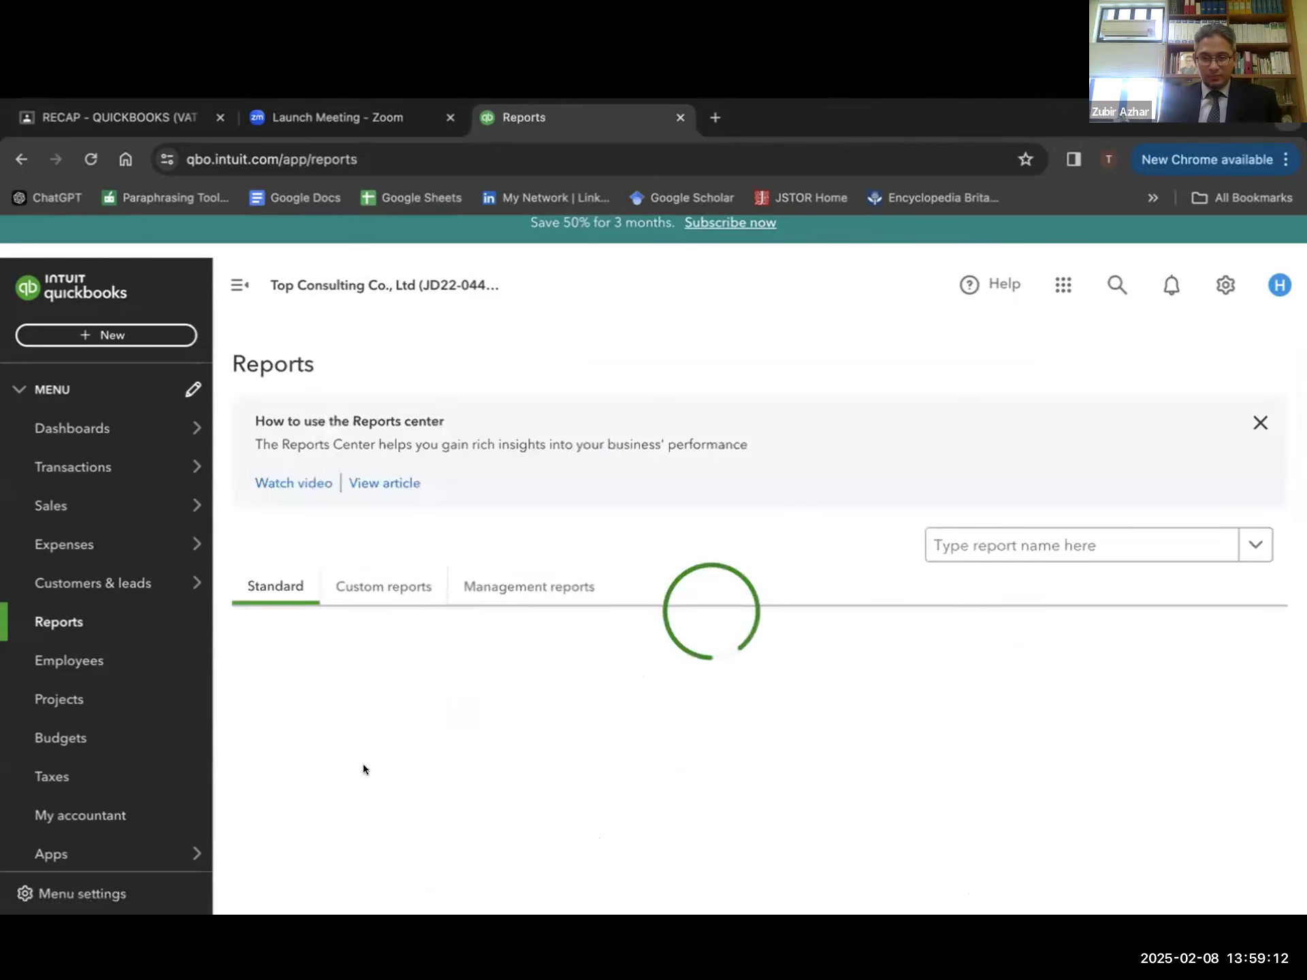
{"action": "left_click", "coordinate": [323, 811]}
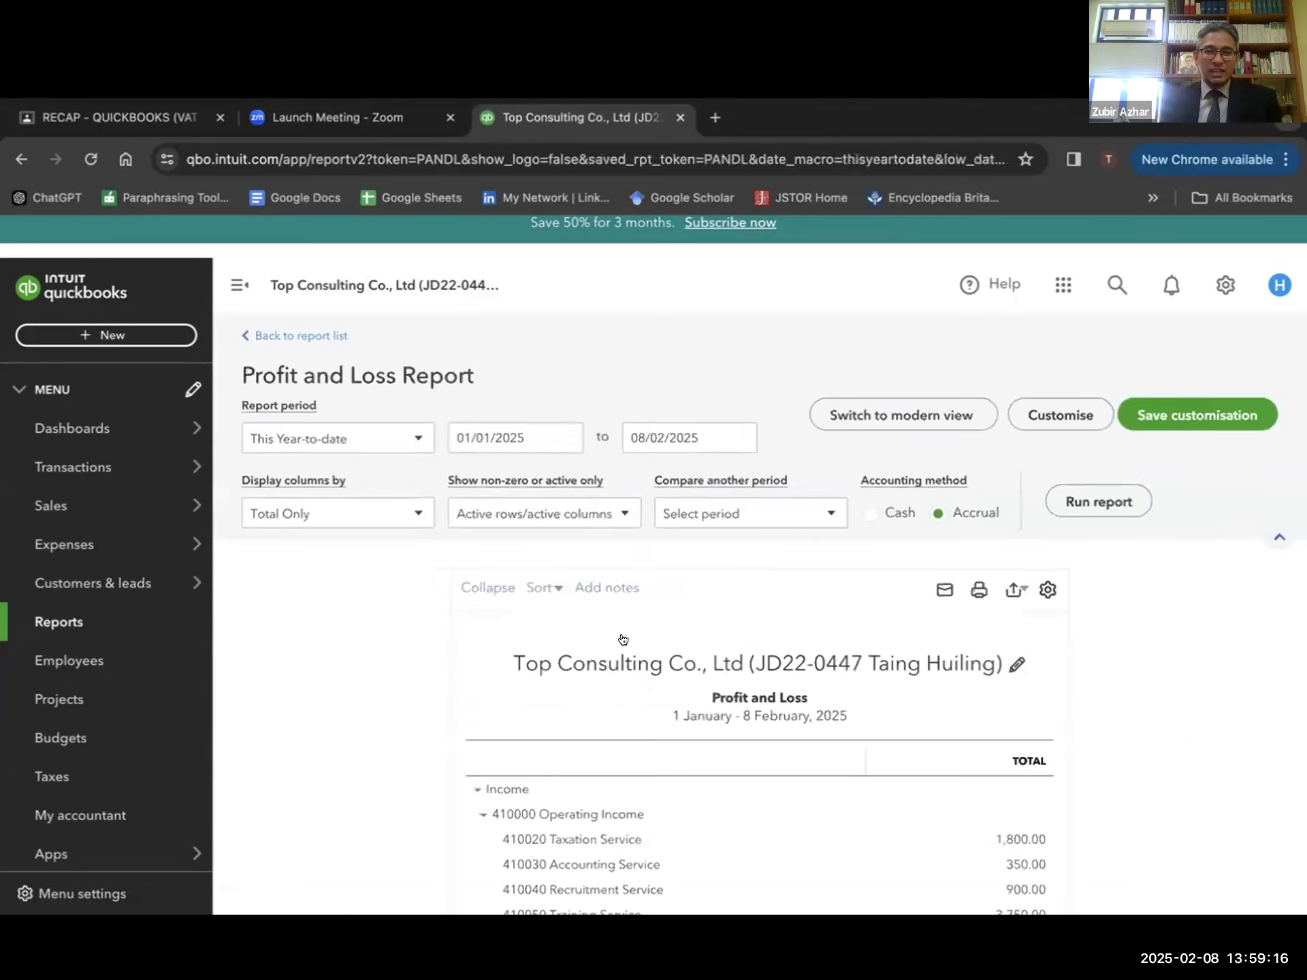
- Examine the Profit and Loss report's operating income, each expense category, total expenses and net earnings
{"action": "scroll", "coordinate": [650, 698], "scroll_direction": "down", "scroll_amount": 4}
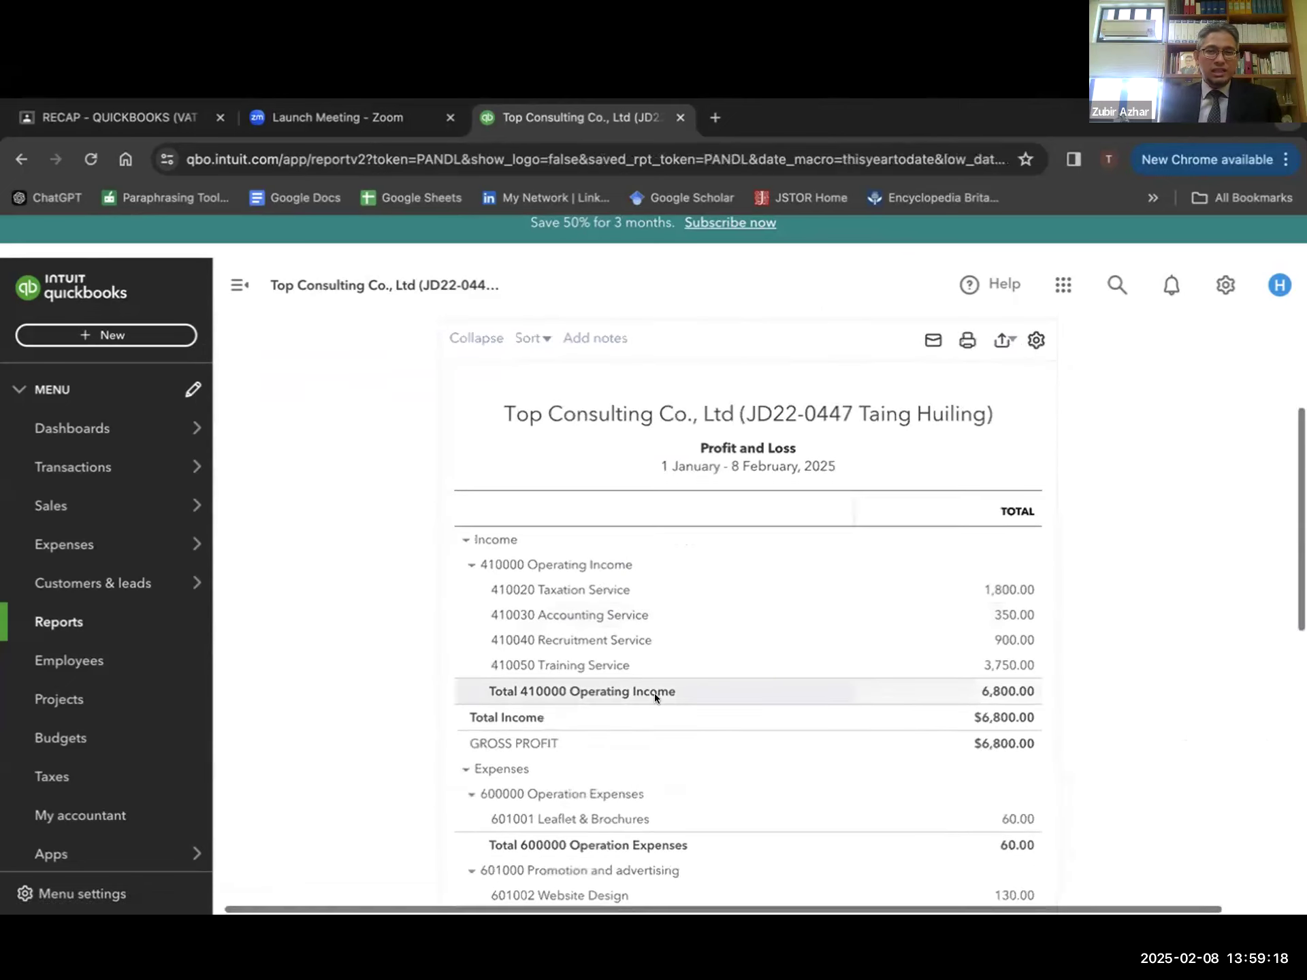
{"action": "scroll", "coordinate": [1179, 671], "scroll_direction": "down", "scroll_amount": 3}
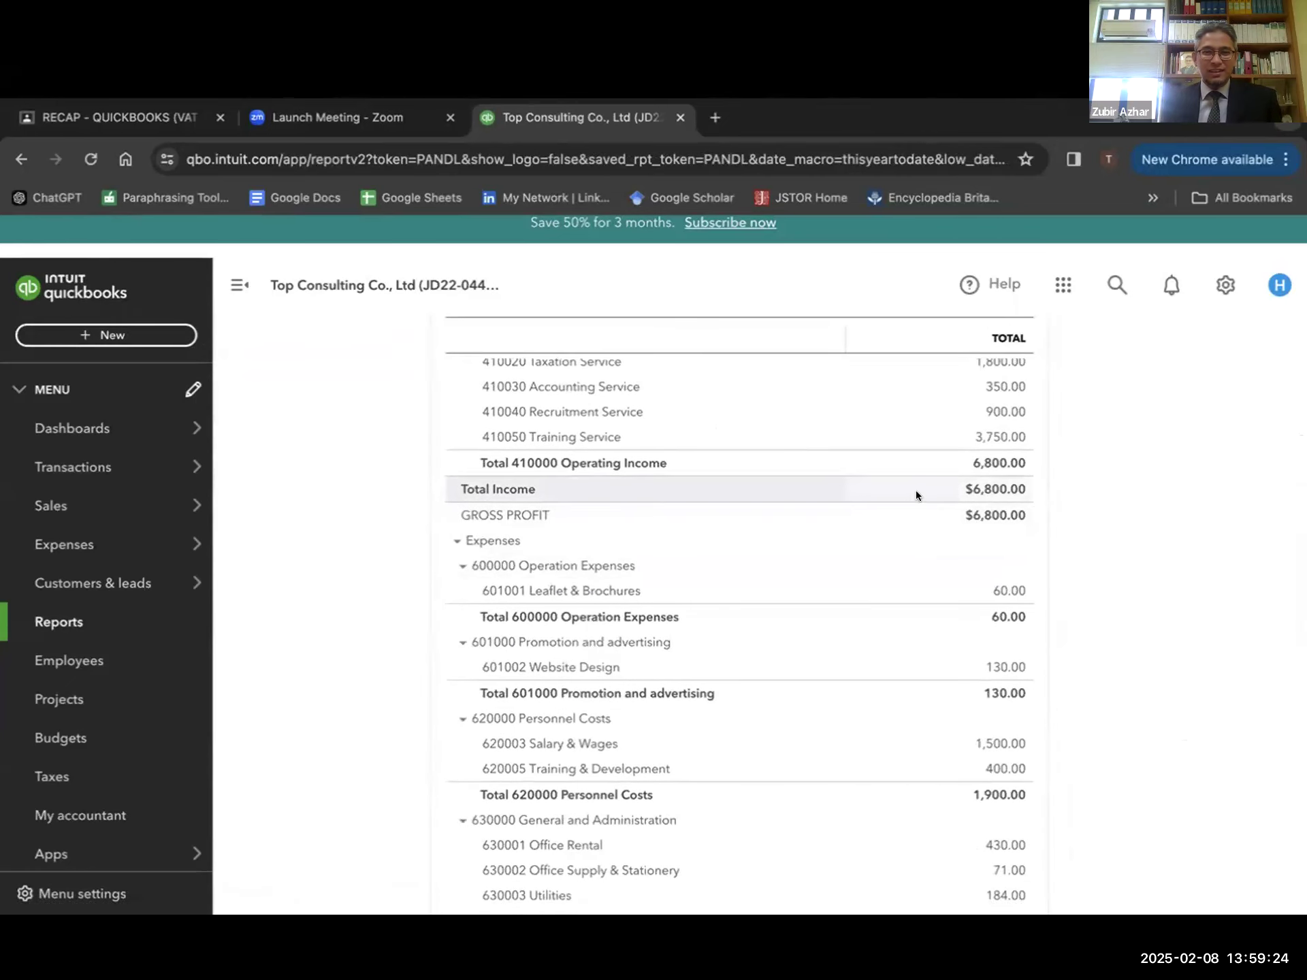
{"action": "scroll", "coordinate": [872, 749], "scroll_direction": "down", "scroll_amount": 3}
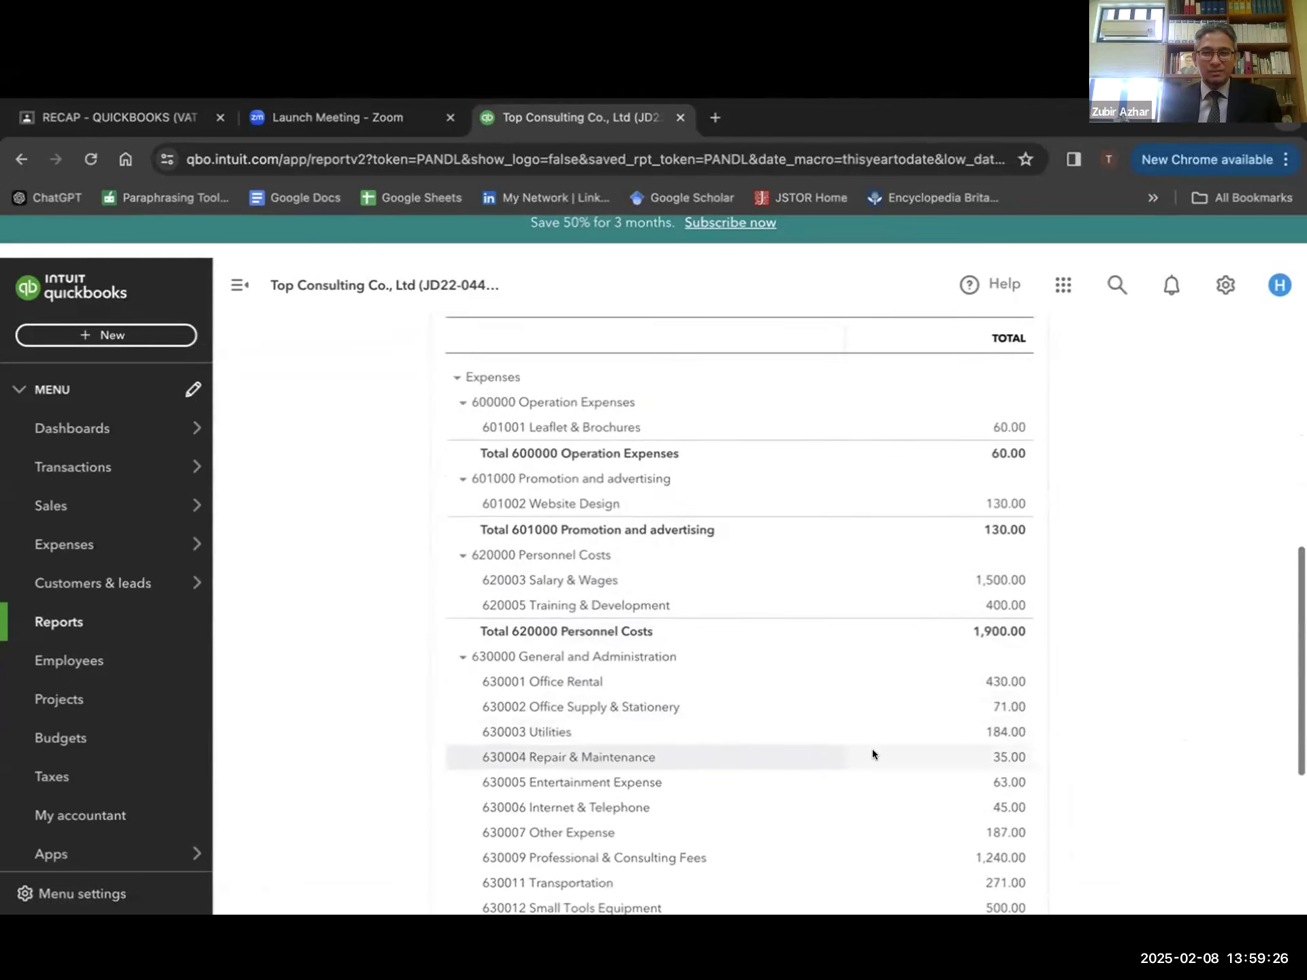
{"action": "scroll", "coordinate": [872, 748], "scroll_direction": "down", "scroll_amount": 4}
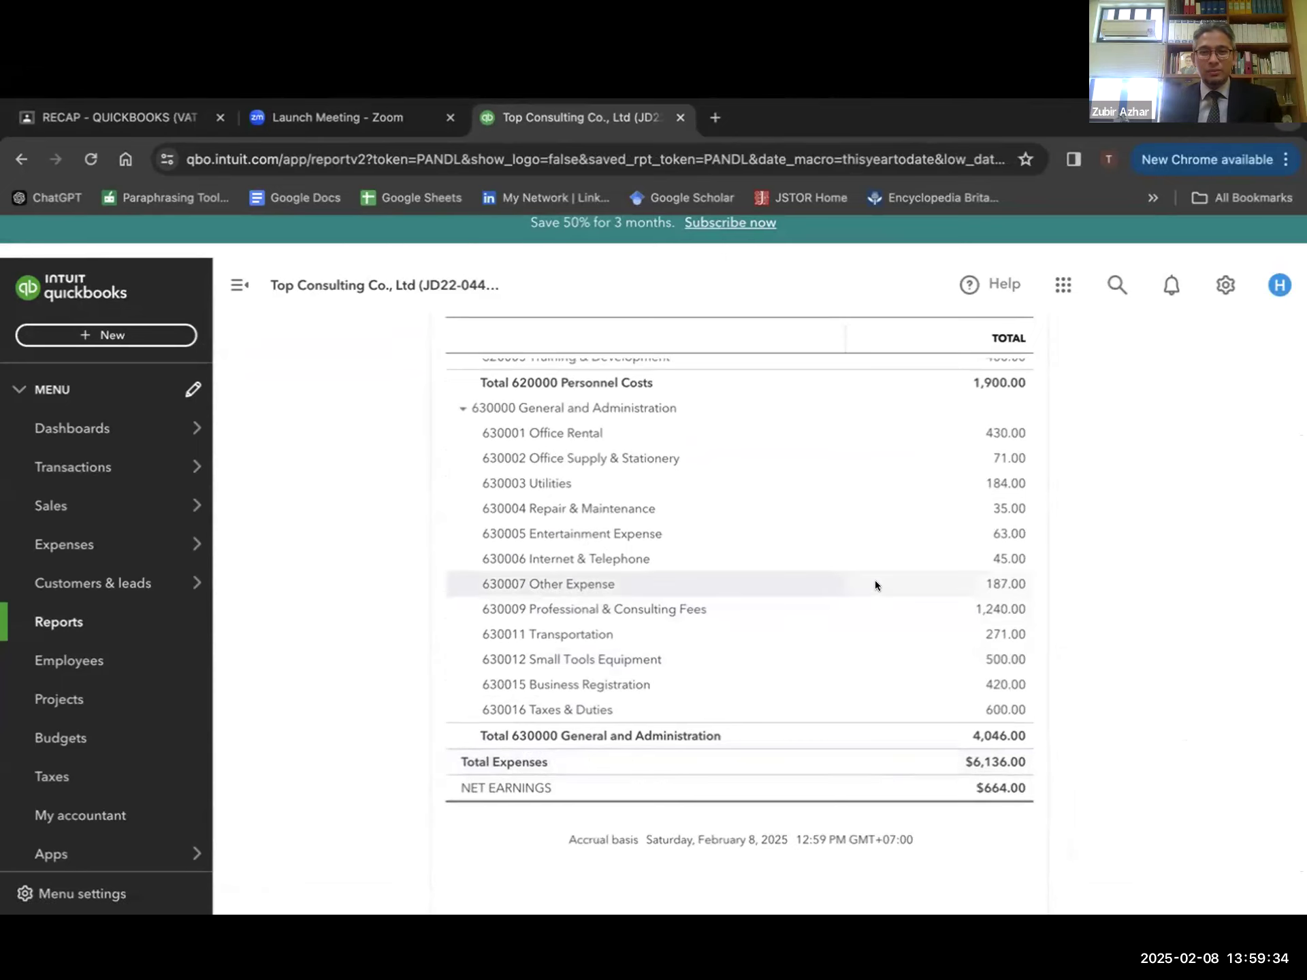
{"action": "scroll", "coordinate": [876, 583], "scroll_direction": "up", "scroll_amount": 5}
{"action": "scroll", "coordinate": [876, 586], "scroll_direction": "up", "scroll_amount": 2}
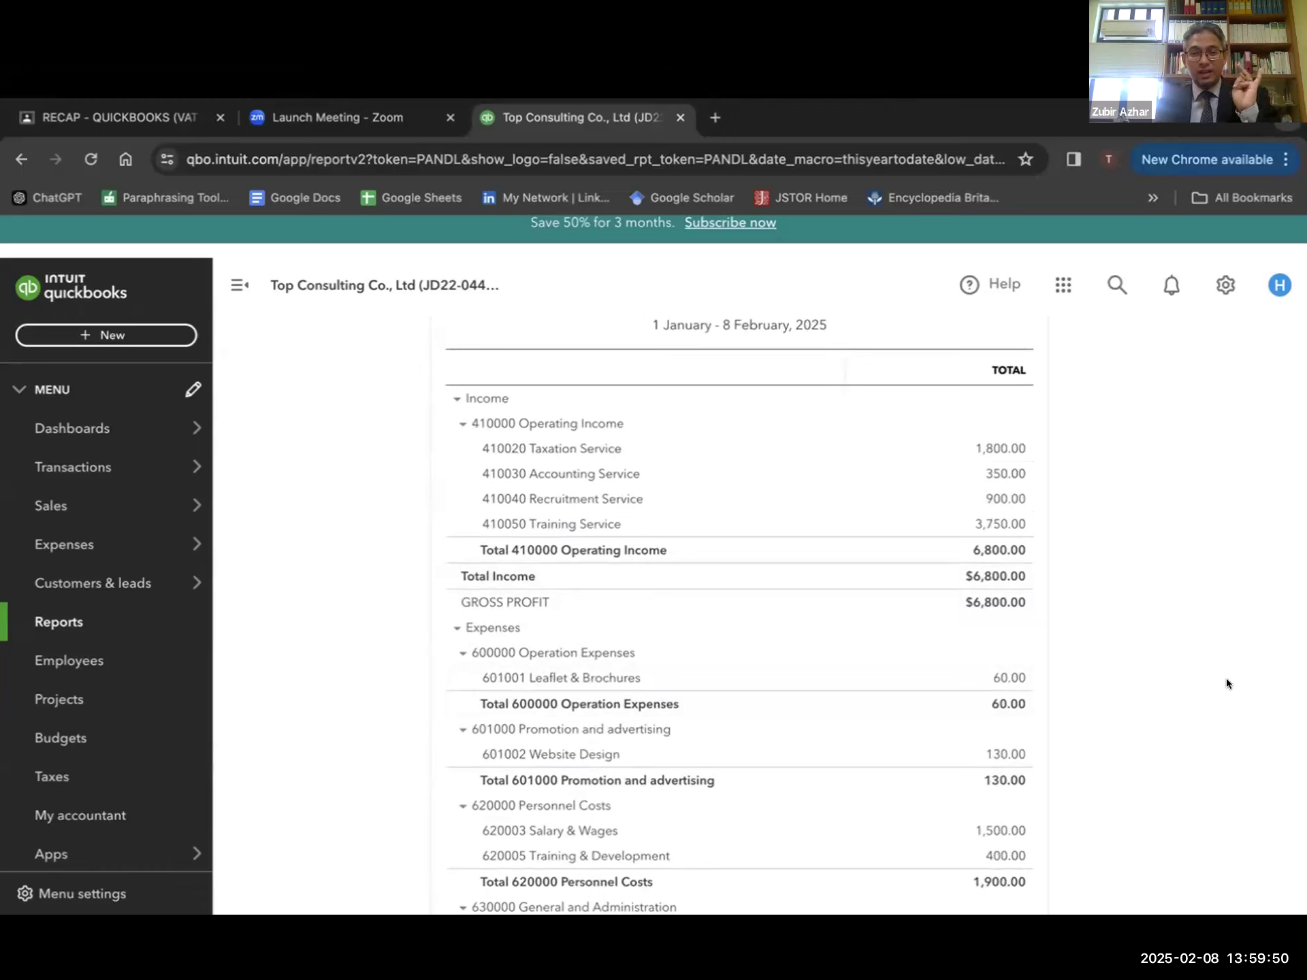
{"action": "scroll", "coordinate": [1183, 691], "scroll_direction": "down", "scroll_amount": 2}
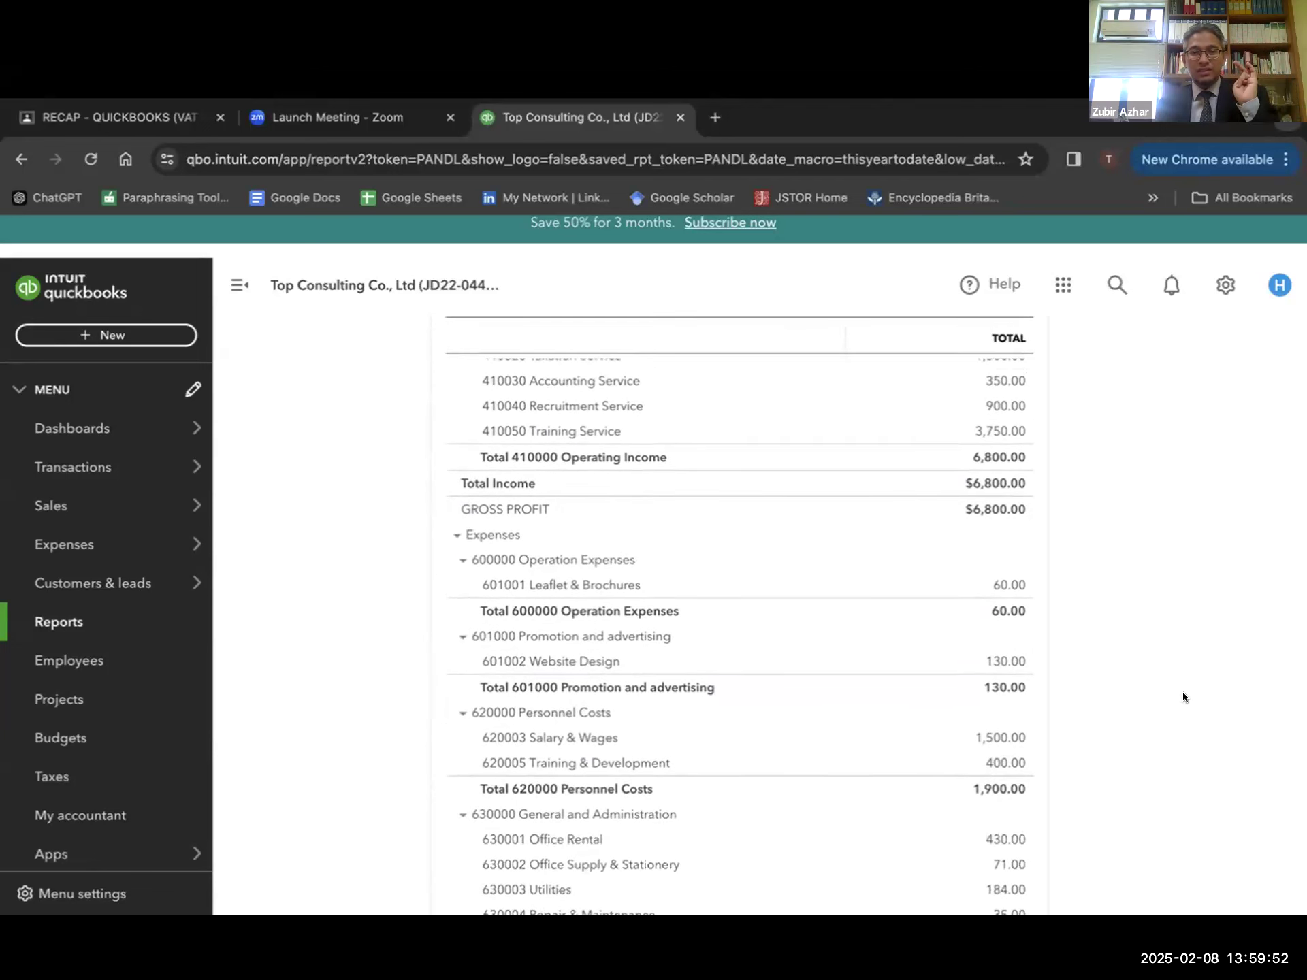
{"action": "scroll", "coordinate": [1182, 692], "scroll_direction": "up", "scroll_amount": 1}
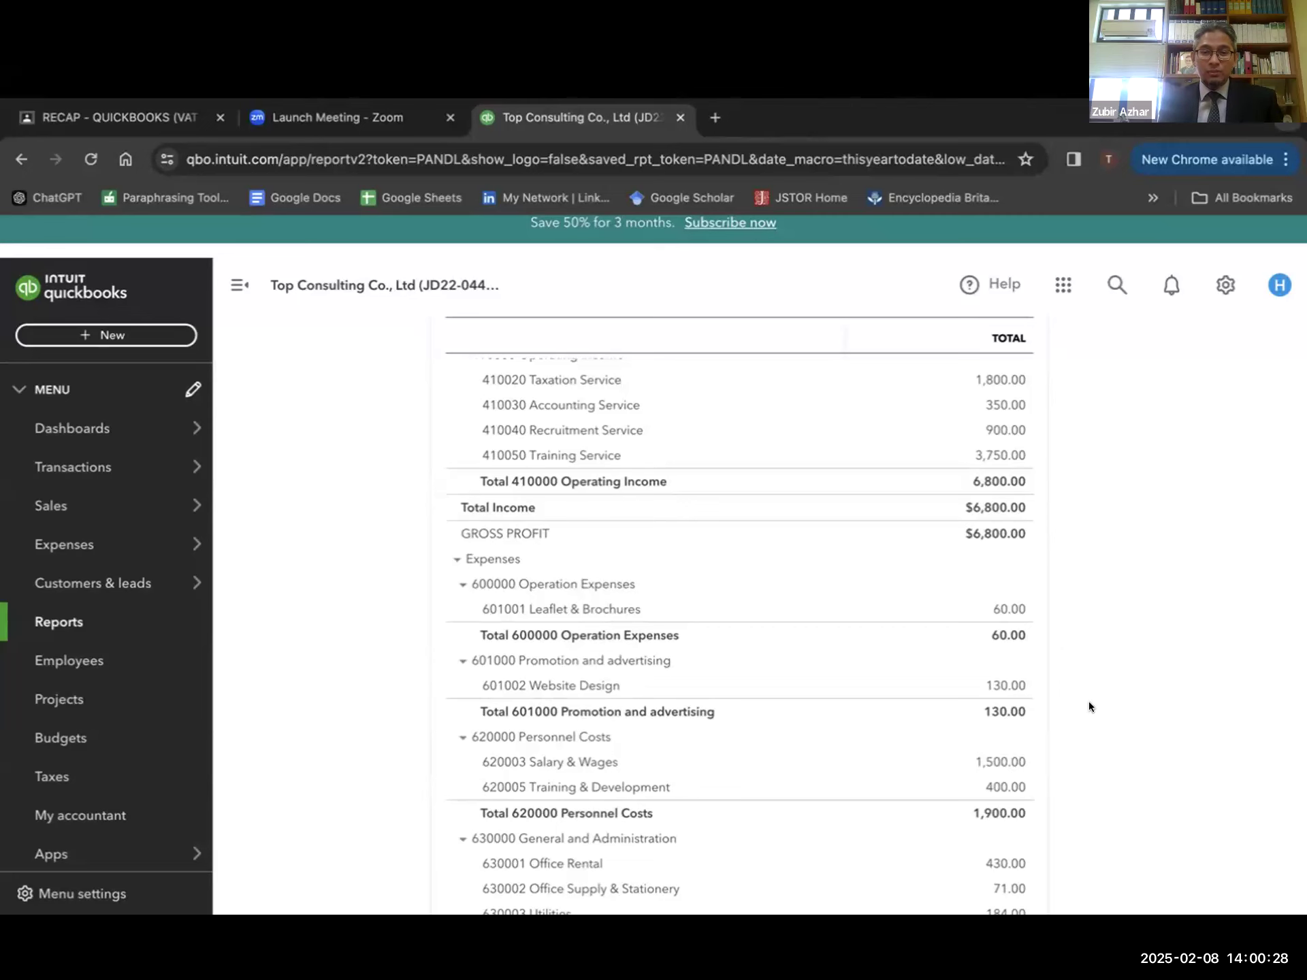
{"action": "scroll", "coordinate": [1088, 701], "scroll_direction": "down", "scroll_amount": 3}
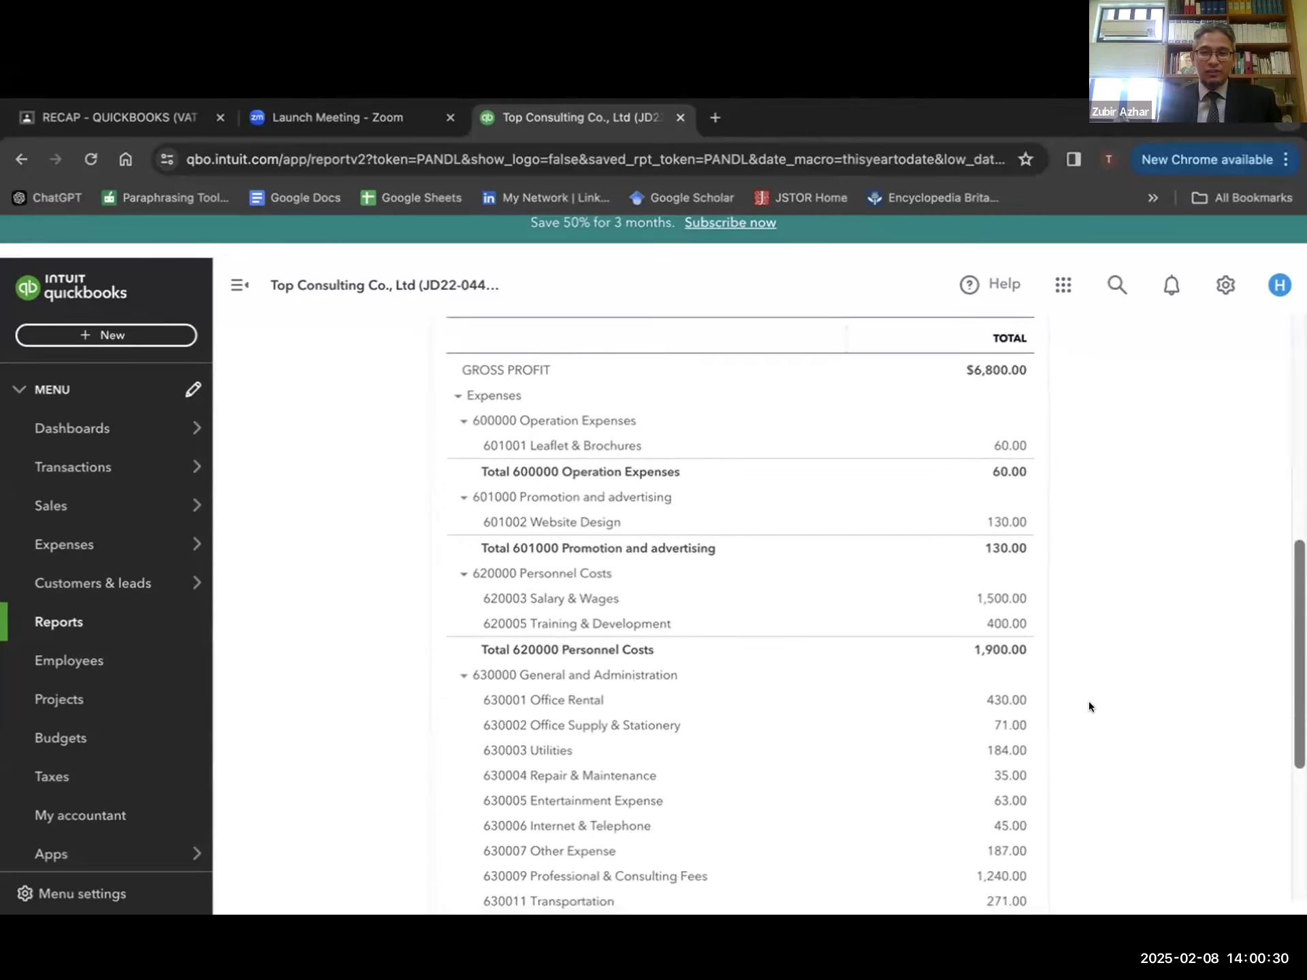
{"action": "scroll", "coordinate": [1089, 701], "scroll_direction": "up", "scroll_amount": 1}
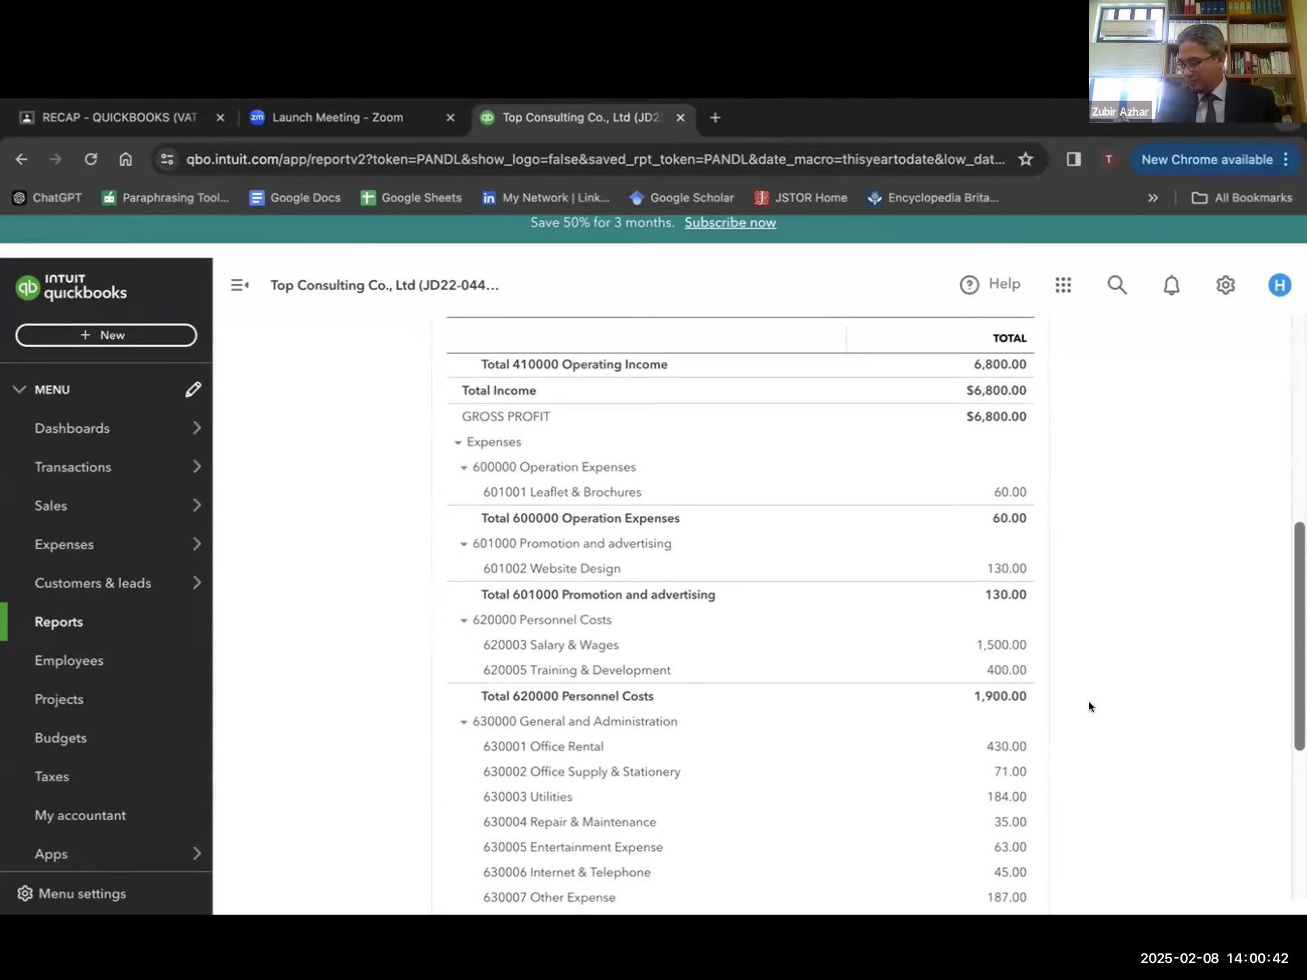
{"action": "scroll", "coordinate": [1088, 706], "scroll_direction": "down", "scroll_amount": 1}
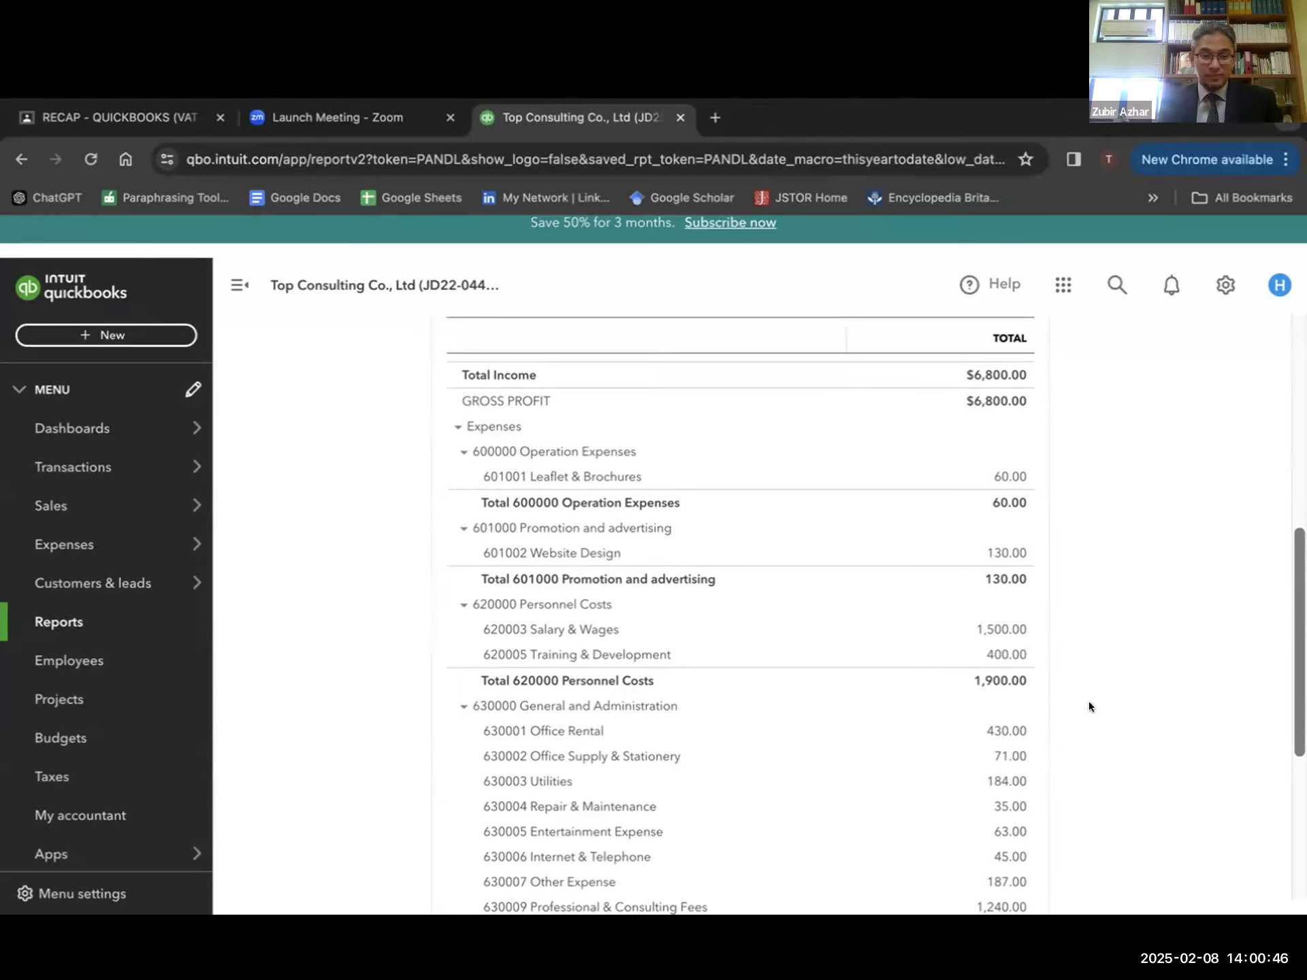
{"action": "scroll", "coordinate": [1089, 701], "scroll_direction": "down", "scroll_amount": 4}
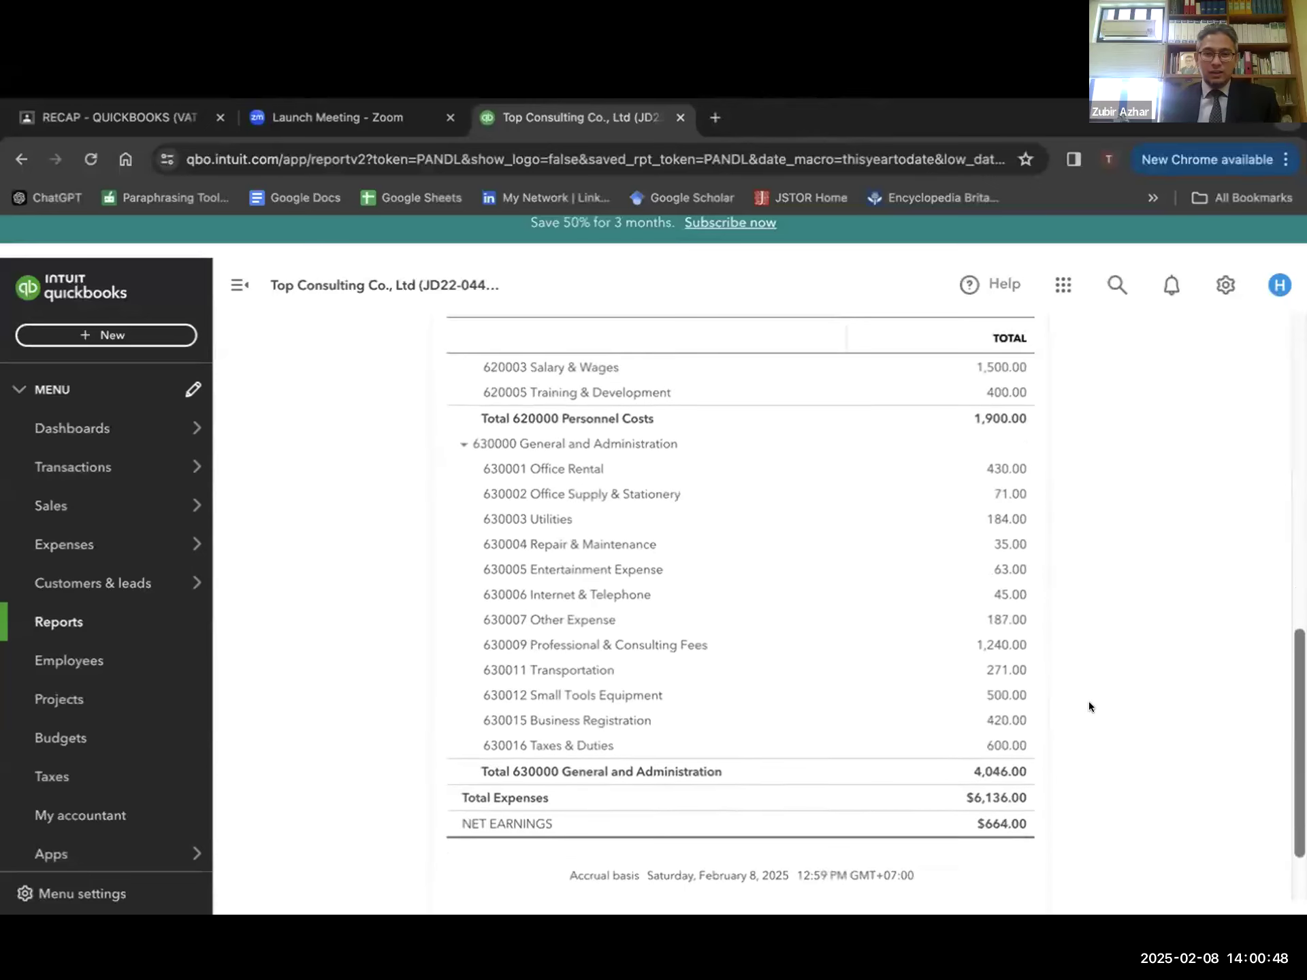
{"action": "scroll", "coordinate": [1089, 701], "scroll_direction": "up", "scroll_amount": 1}
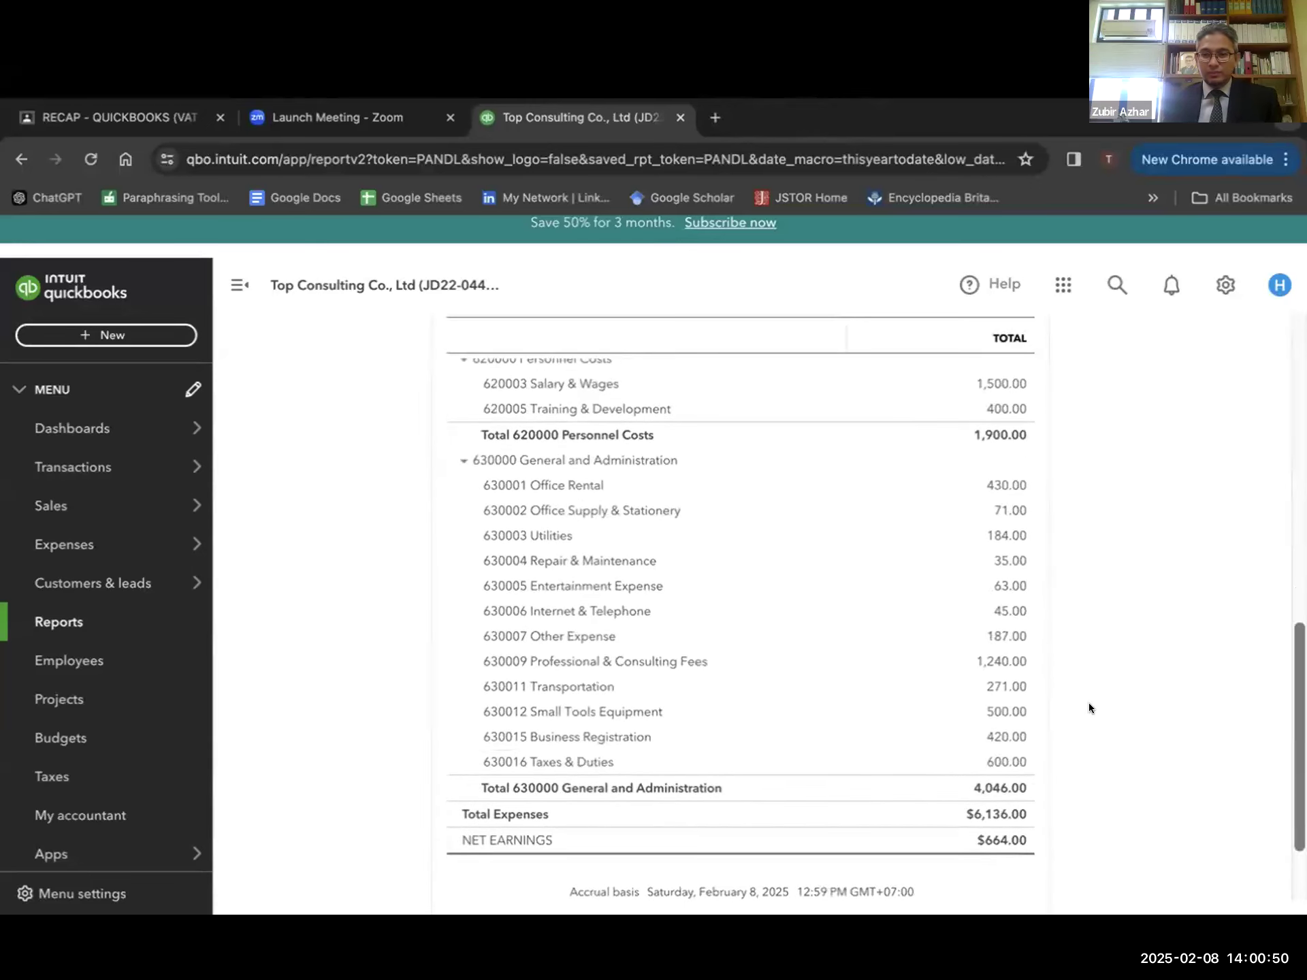
{"action": "scroll", "coordinate": [1085, 706], "scroll_direction": "down", "scroll_amount": 1}
{"action": "scroll", "coordinate": [1085, 706], "scroll_direction": "up", "scroll_amount": 2}
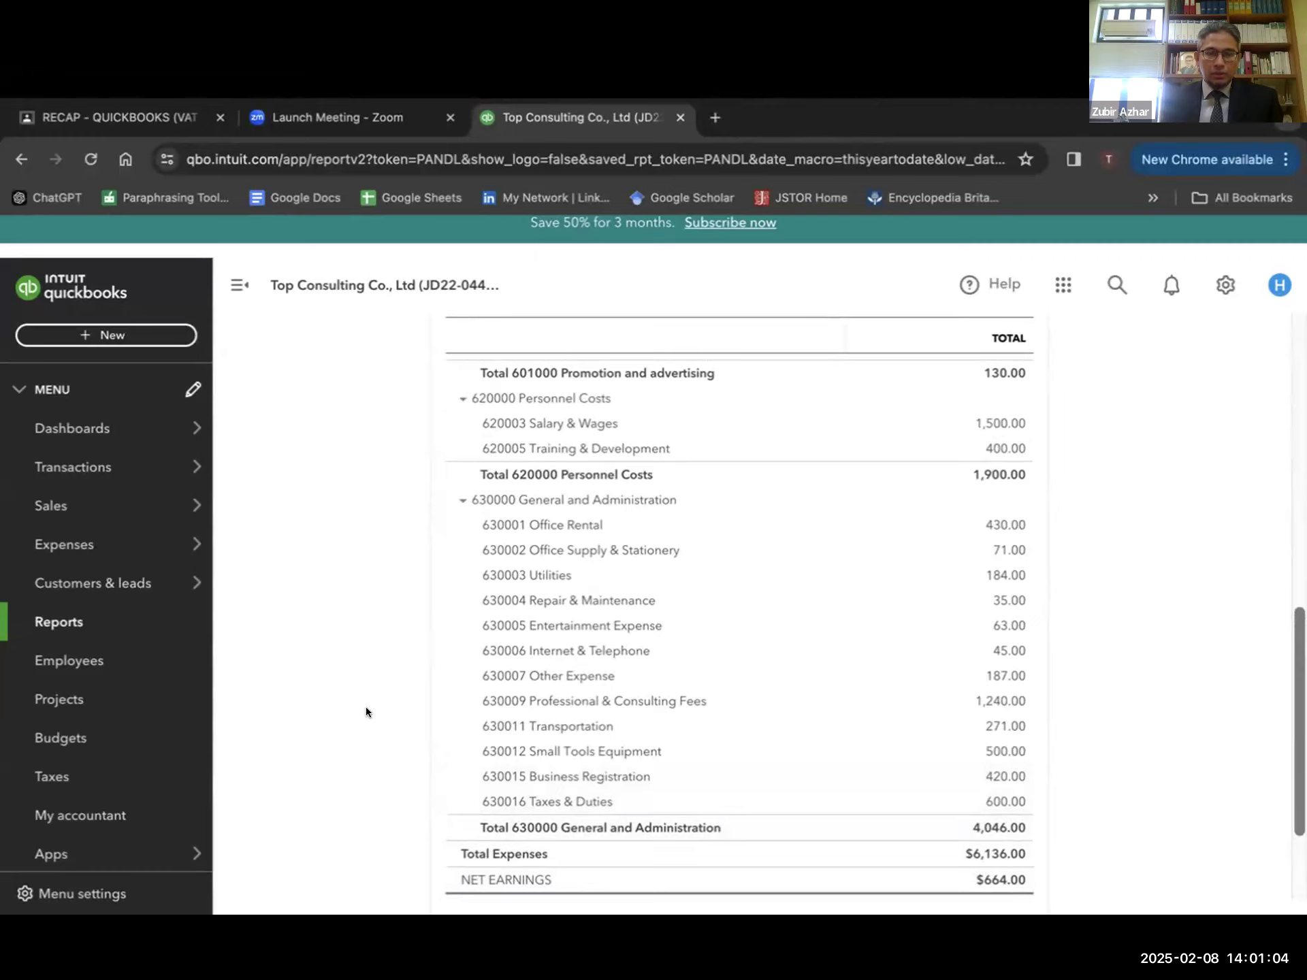
- Go back to the report list and browse the standard reports under Business overview, including the Balance Sheet and Profit and Loss variants
{"action": "scroll", "coordinate": [361, 560], "scroll_direction": "up", "scroll_amount": 15}
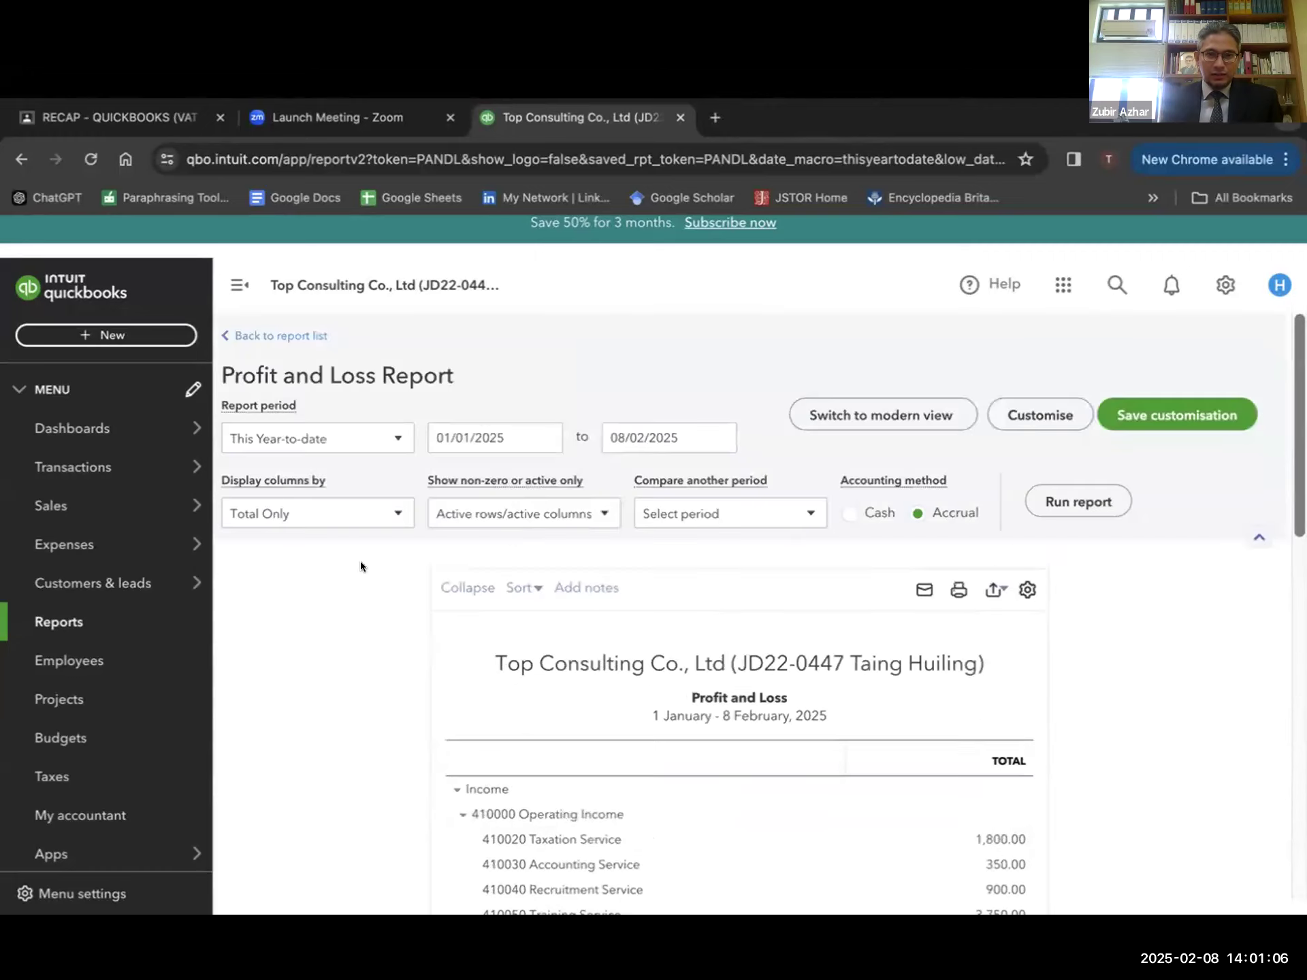
{"action": "left_click", "coordinate": [242, 330]}
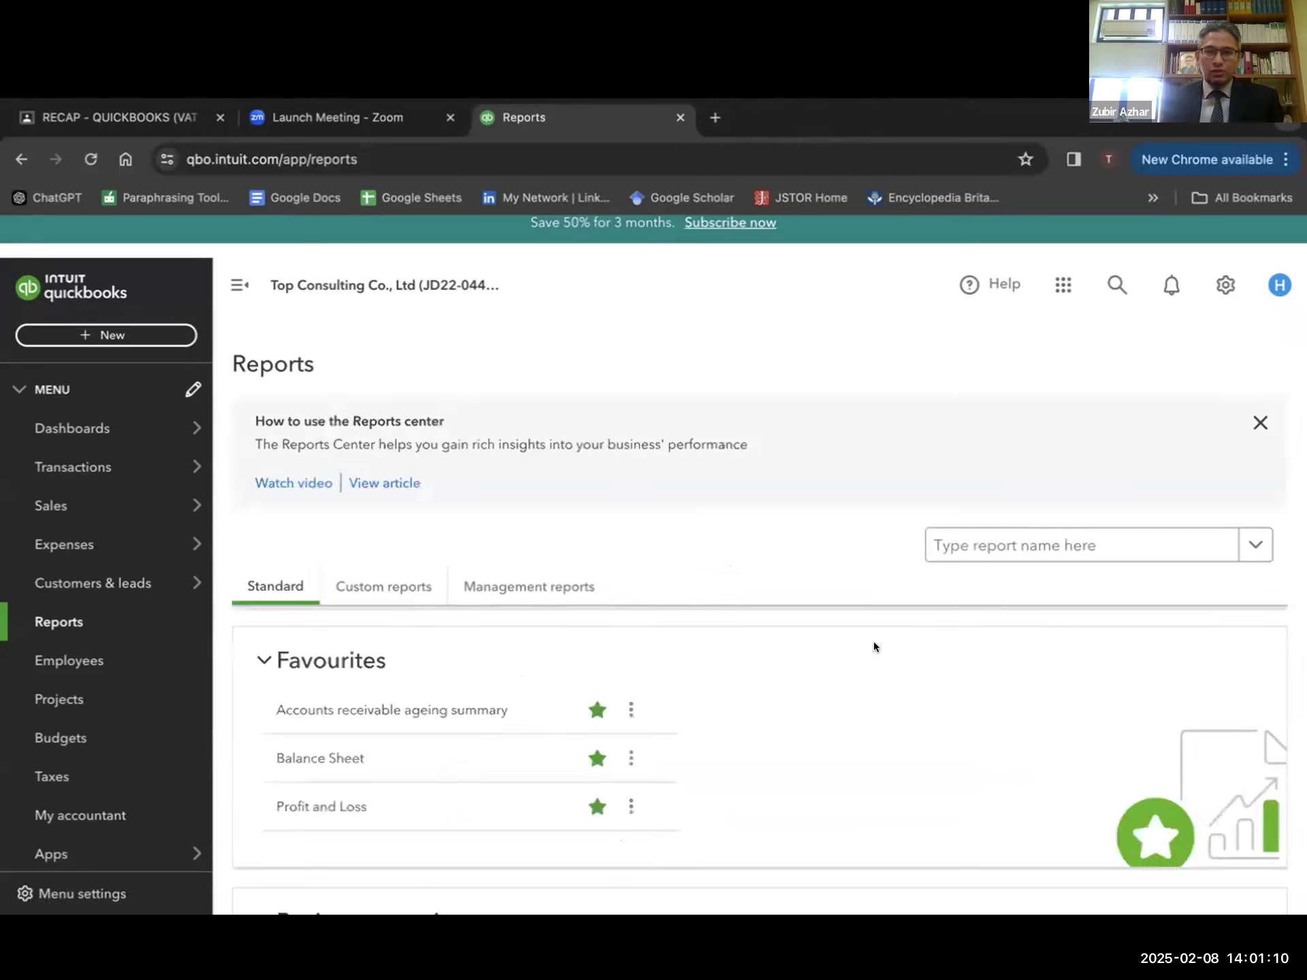
{"action": "scroll", "coordinate": [884, 739], "scroll_direction": "down", "scroll_amount": 2}
{"action": "scroll", "coordinate": [884, 739], "scroll_direction": "down", "scroll_amount": 1}
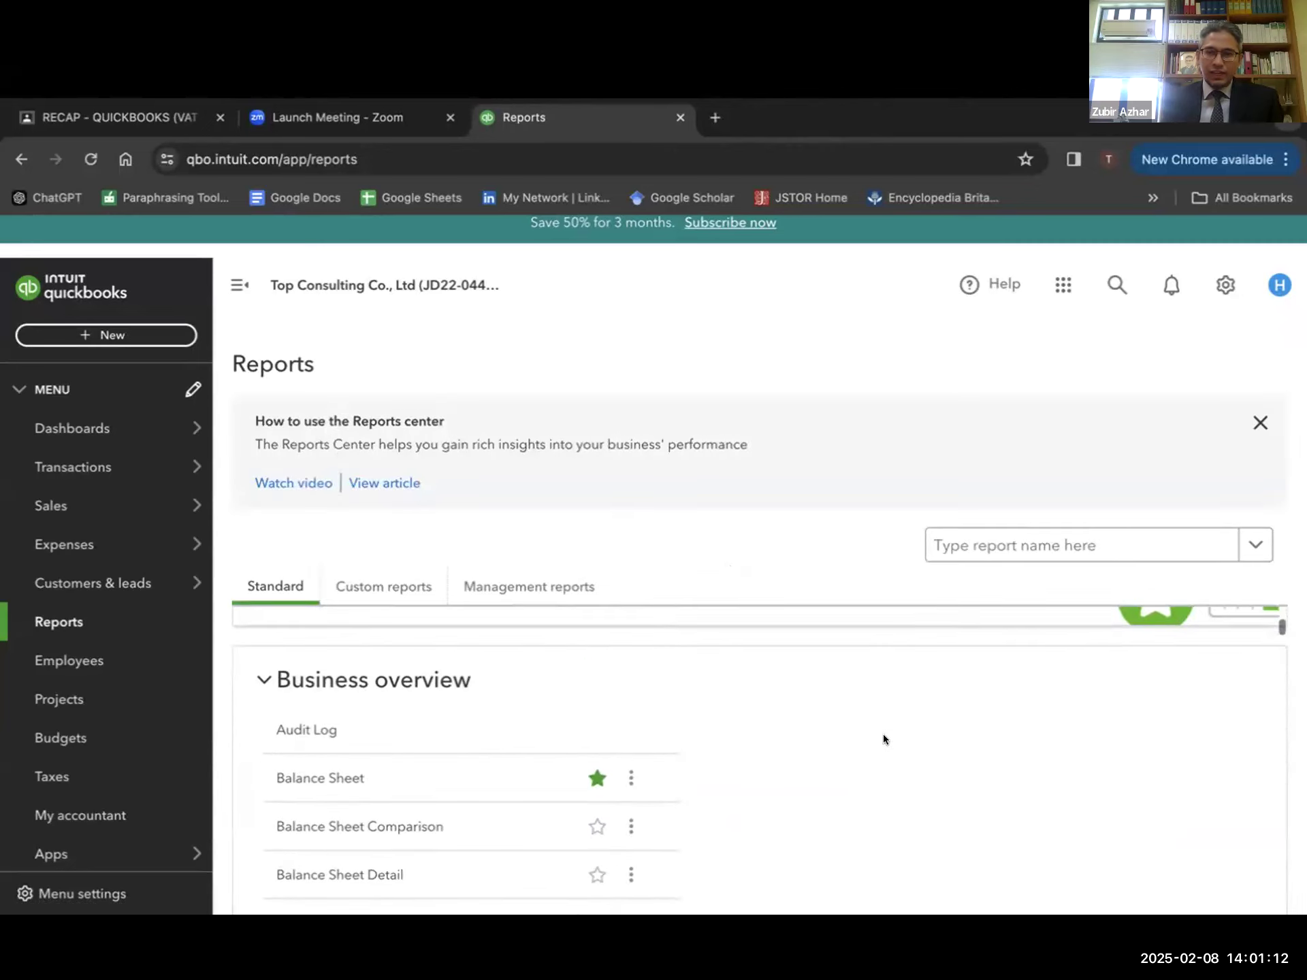
{"action": "scroll", "coordinate": [878, 739], "scroll_direction": "up", "scroll_amount": 3}
{"action": "scroll", "coordinate": [877, 734], "scroll_direction": "down", "scroll_amount": 4}
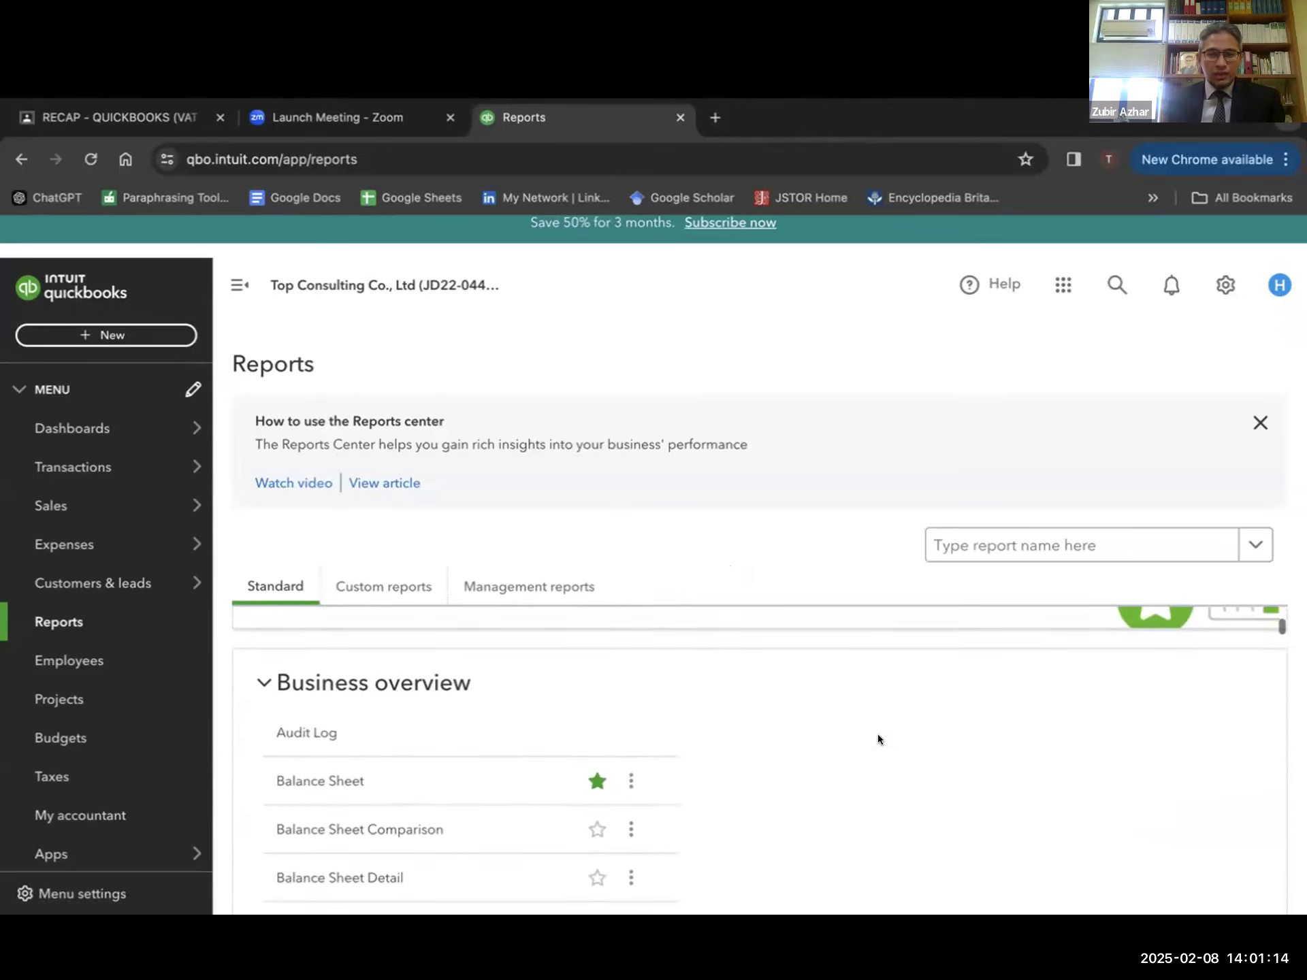
{"action": "scroll", "coordinate": [877, 734], "scroll_direction": "down", "scroll_amount": 4}
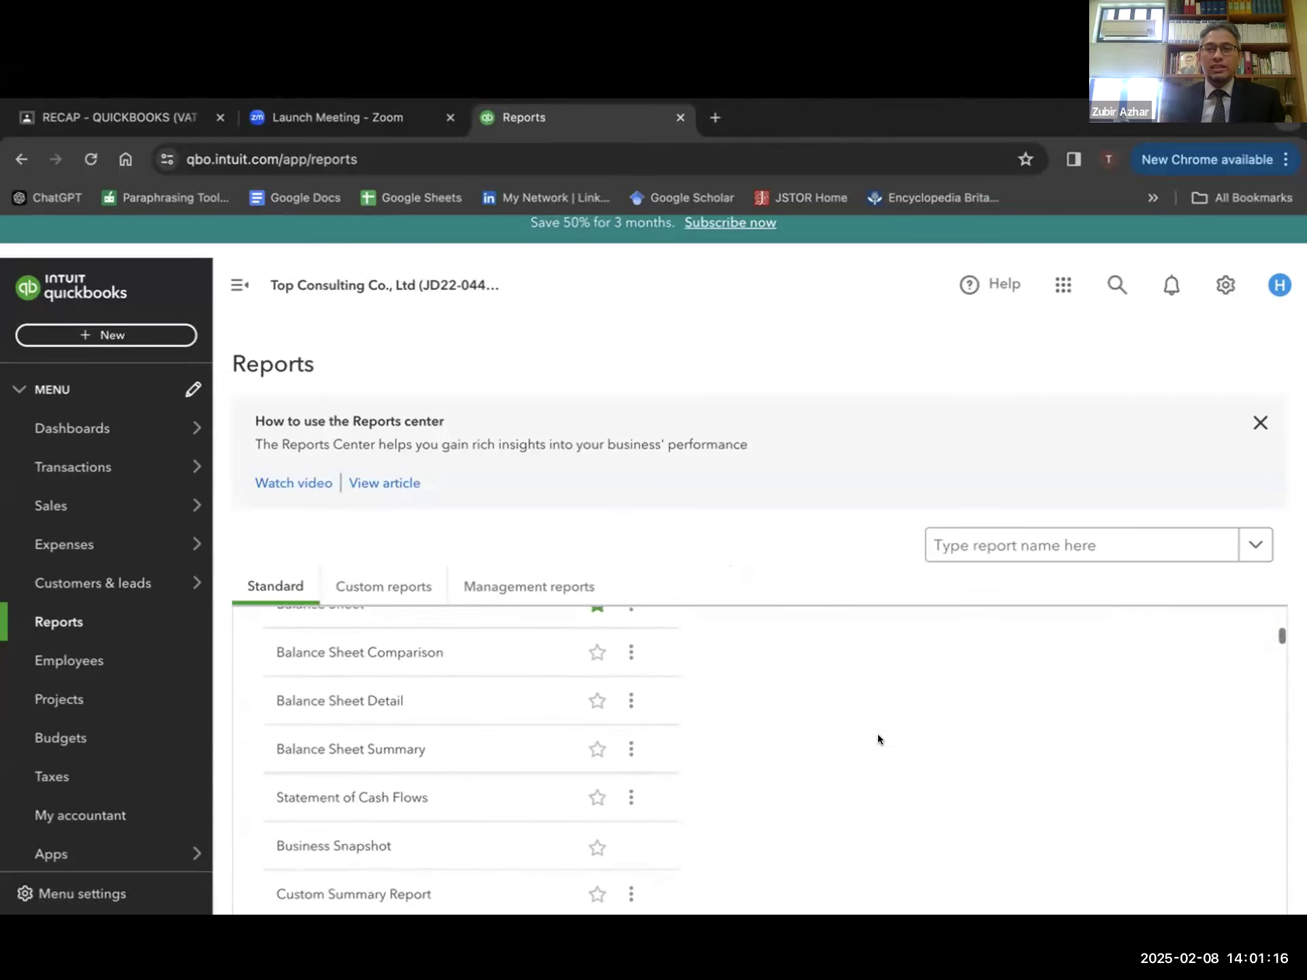
{"action": "scroll", "coordinate": [878, 738], "scroll_direction": "down", "scroll_amount": 3}
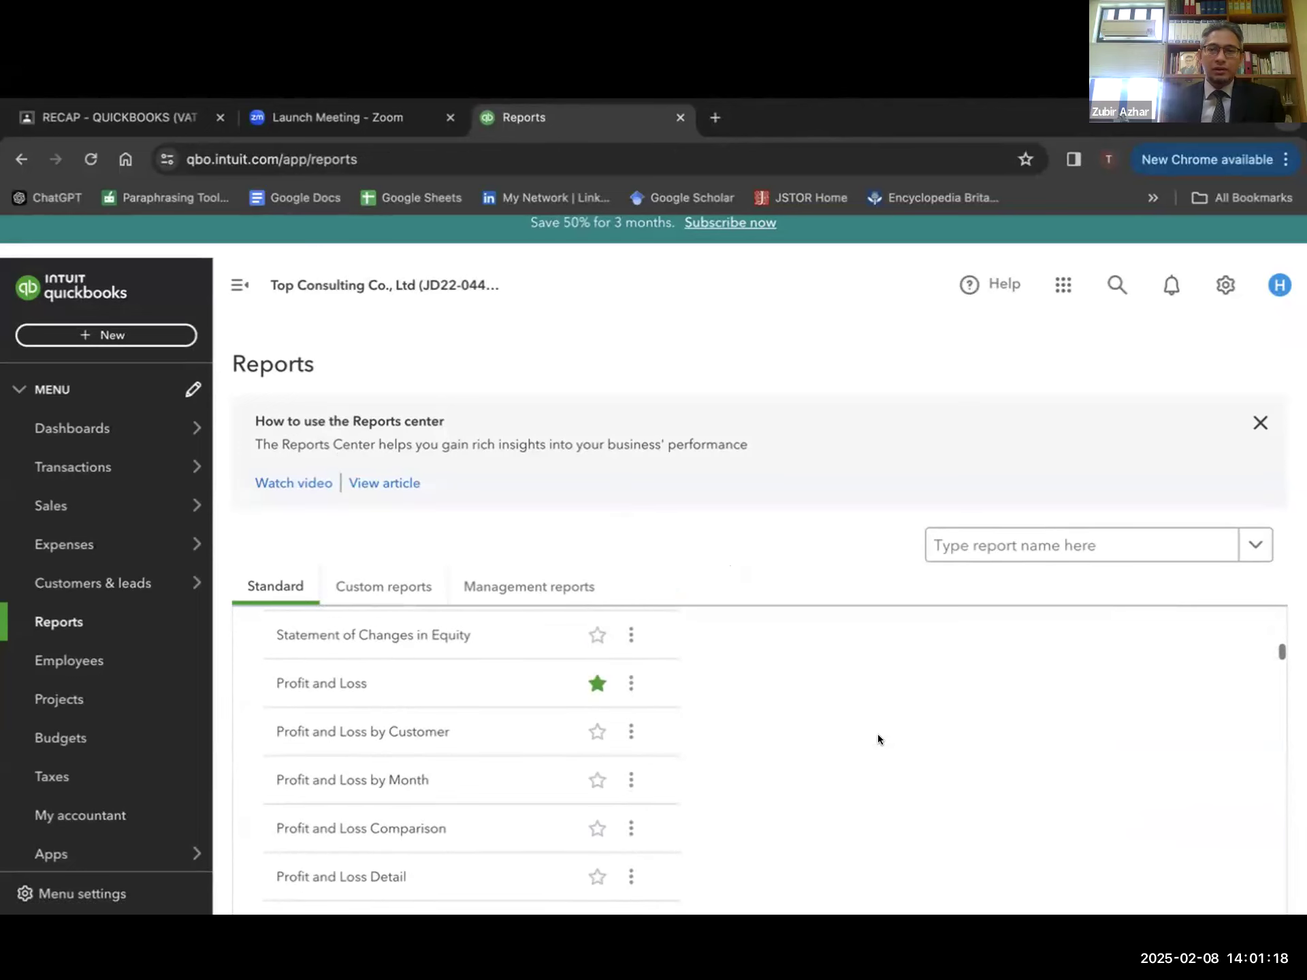
- Browse the report name search list, from the supplier and payables reports through the VAT tax summary, detail and exception reports
{"action": "left_click", "coordinate": [1047, 544]}
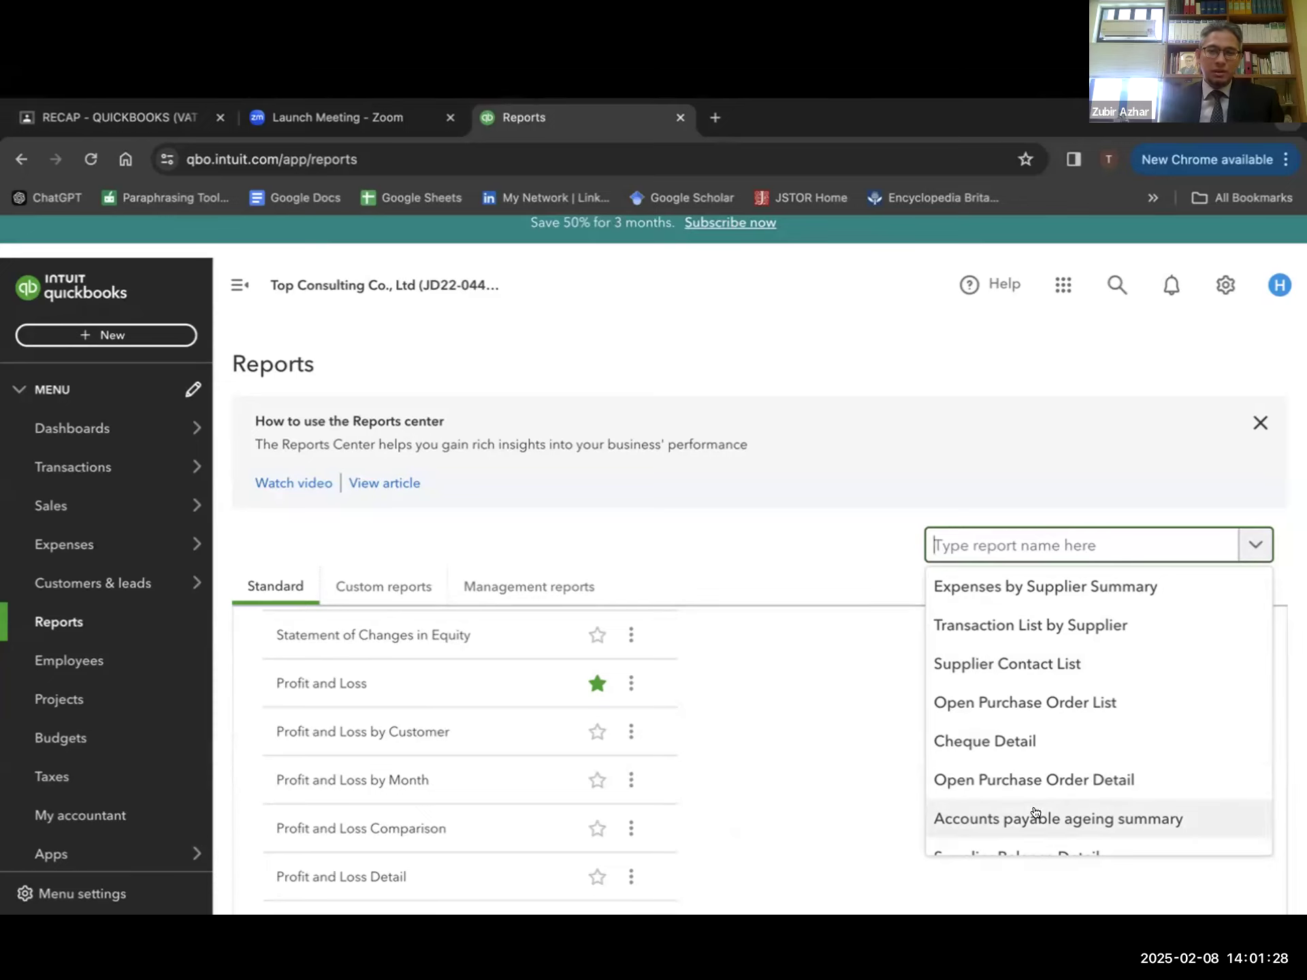
{"action": "scroll", "coordinate": [1034, 813], "scroll_direction": "down", "scroll_amount": 5}
{"action": "scroll", "coordinate": [1035, 812], "scroll_direction": "down", "scroll_amount": 3}
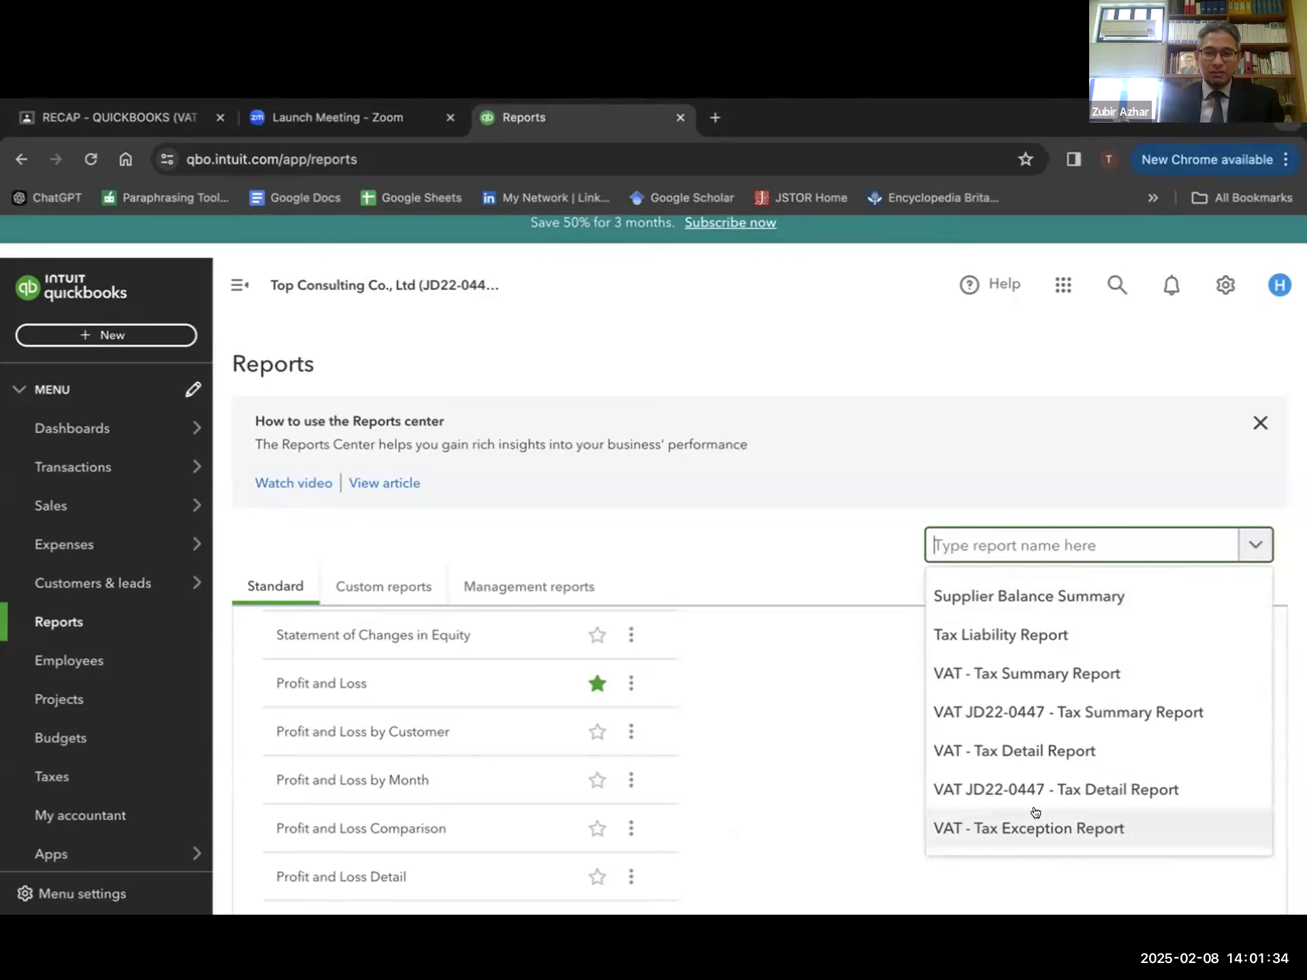
{"action": "scroll", "coordinate": [1035, 812], "scroll_direction": "down", "scroll_amount": 2}
{"action": "scroll", "coordinate": [1034, 812], "scroll_direction": "up", "scroll_amount": 3}
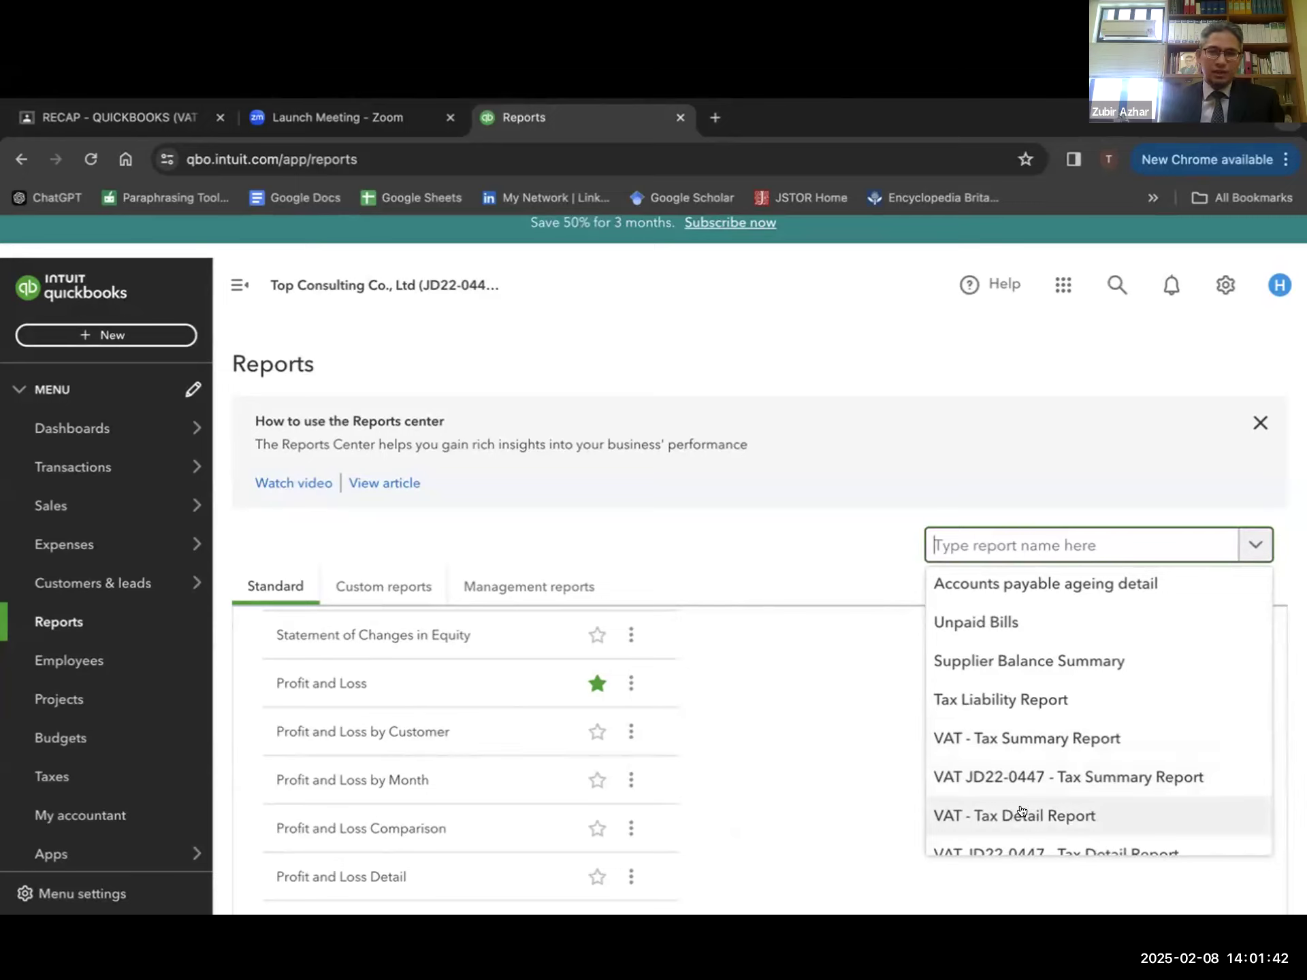
{"action": "scroll", "coordinate": [1021, 811], "scroll_direction": "down", "scroll_amount": 3}
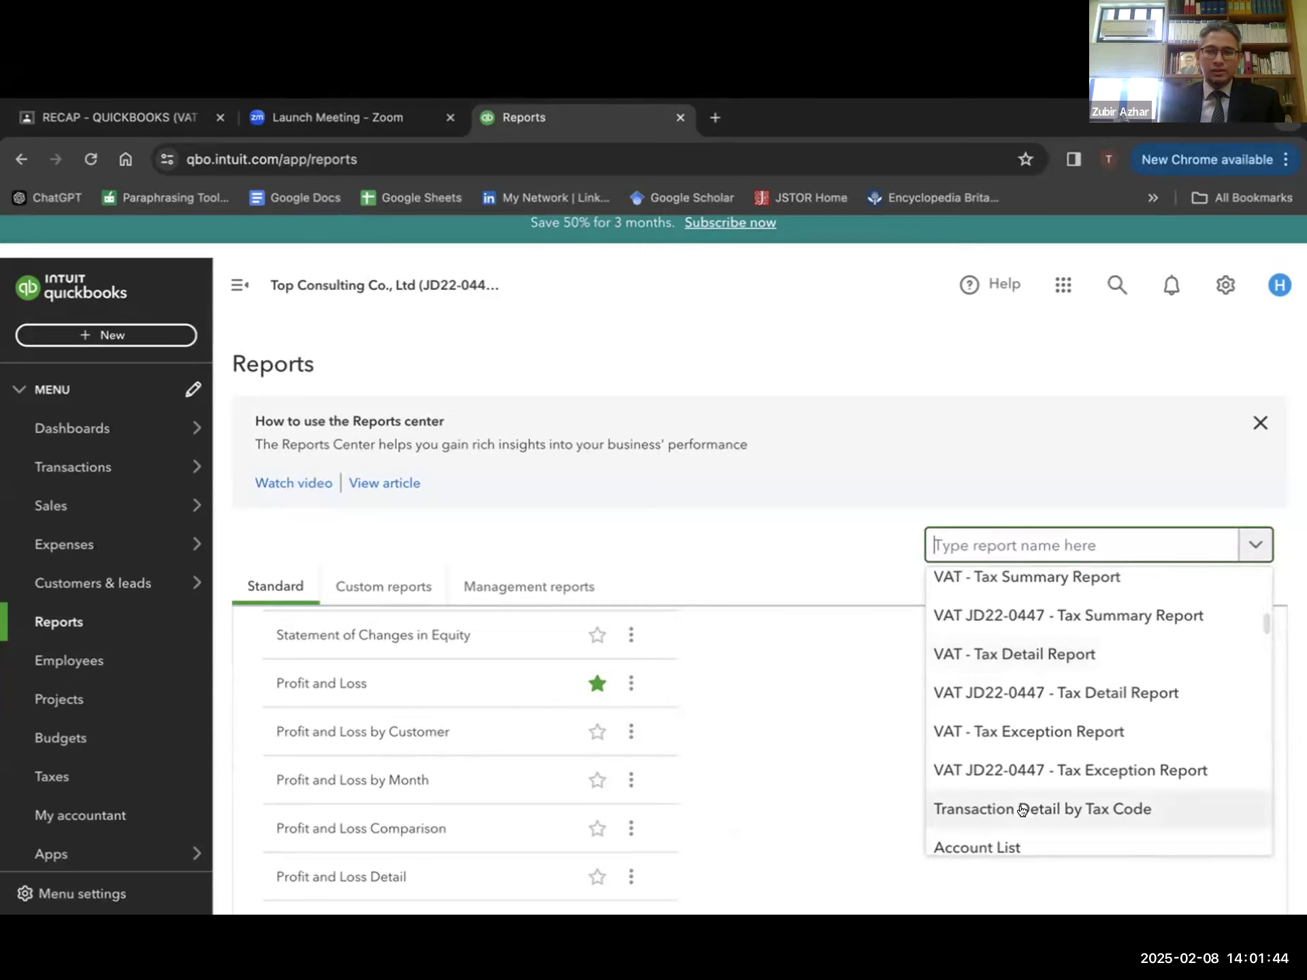
{"action": "scroll", "coordinate": [1021, 810], "scroll_direction": "down", "scroll_amount": 5}
{"action": "left_click", "coordinate": [860, 772]}
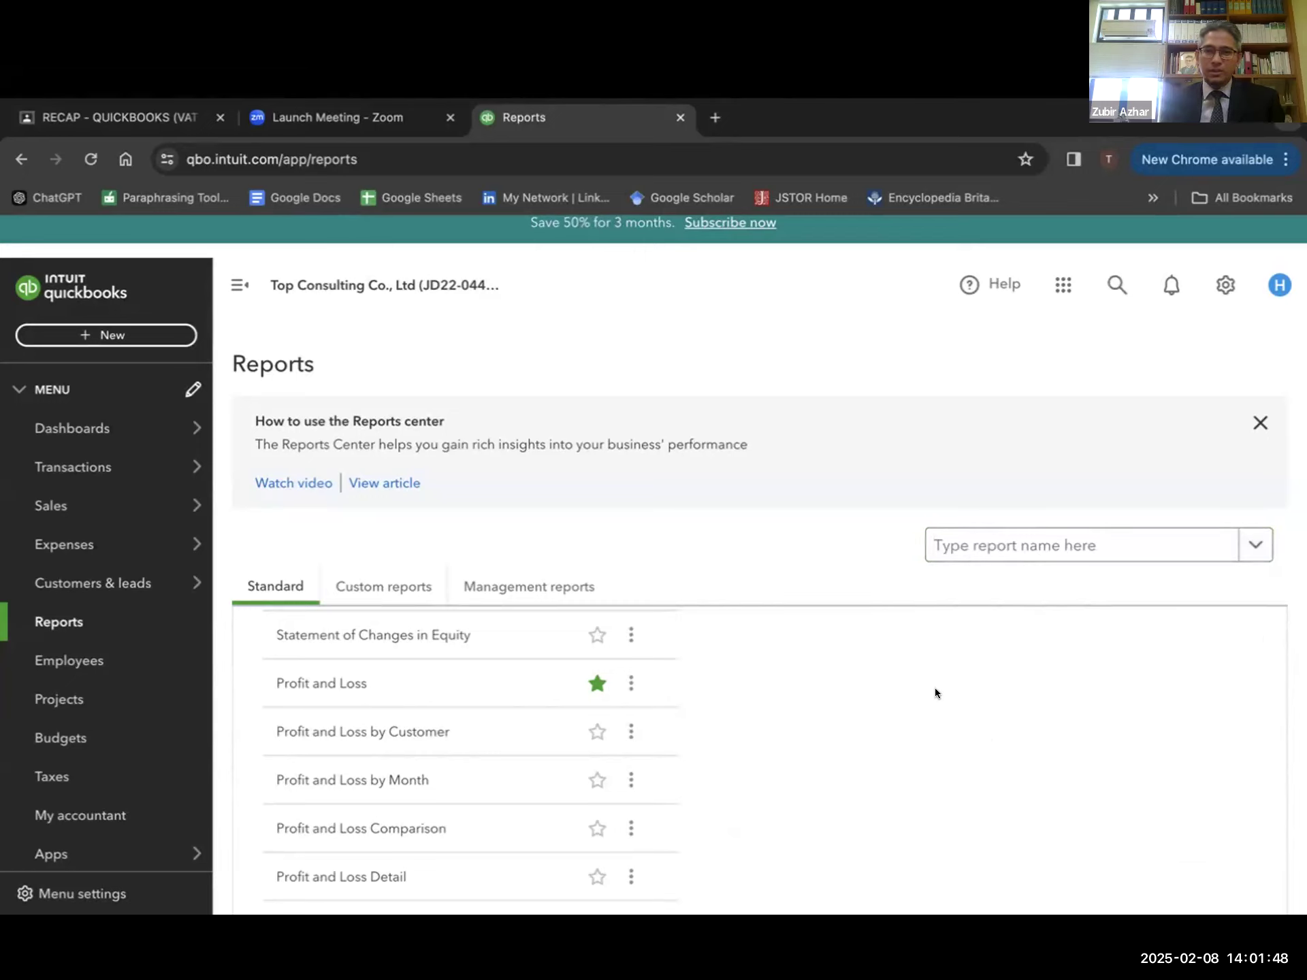
{"action": "scroll", "coordinate": [841, 727], "scroll_direction": "down", "scroll_amount": 2}
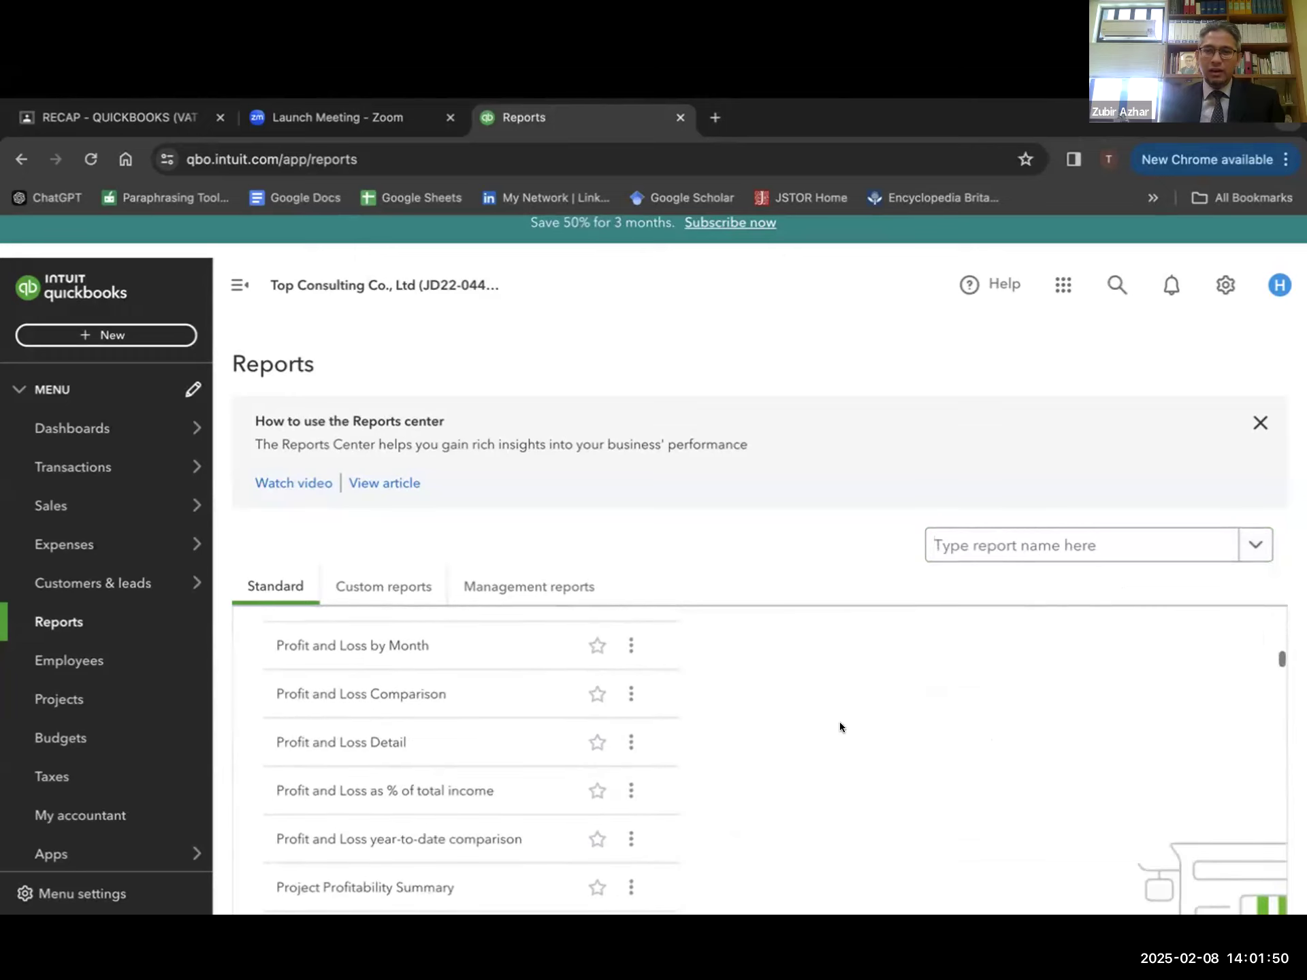
- Search the reports for "Gen" and open the General Ledger report
{"action": "left_click", "coordinate": [1122, 545]}
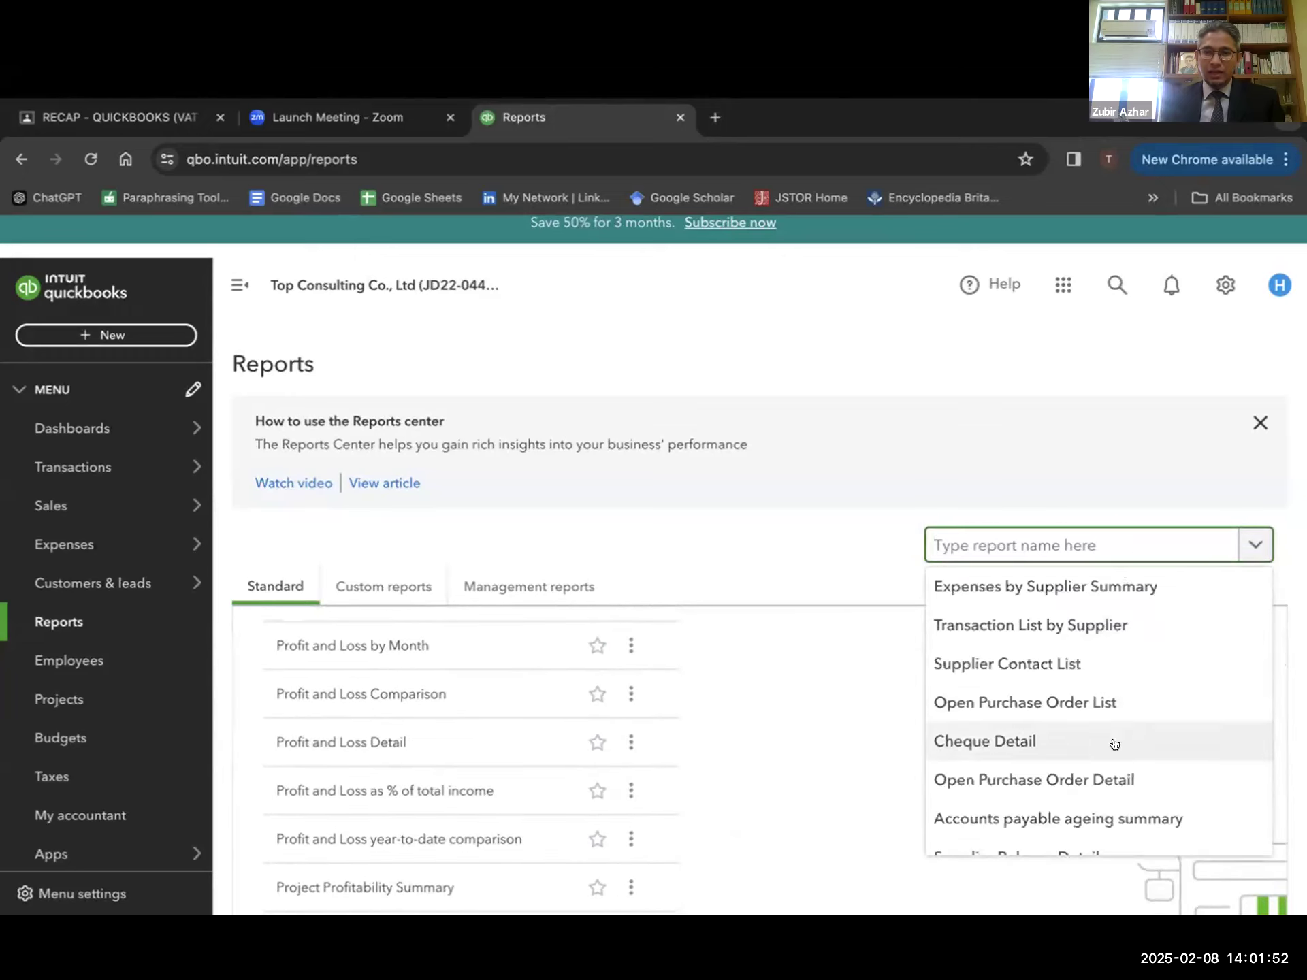
{"action": "scroll", "coordinate": [1082, 789], "scroll_direction": "down", "scroll_amount": 1}
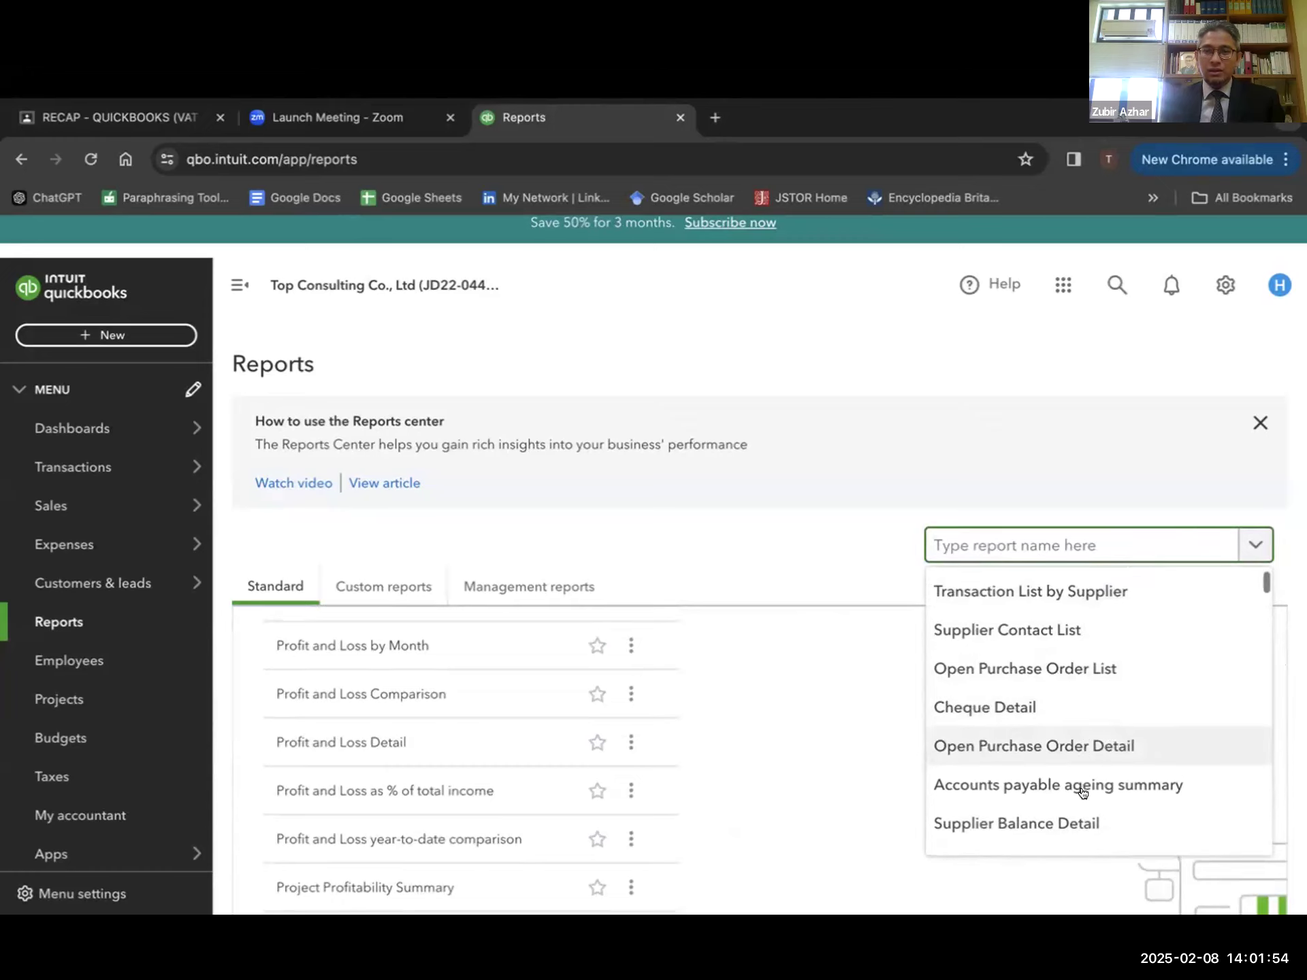
{"action": "type", "text": "Gen"}
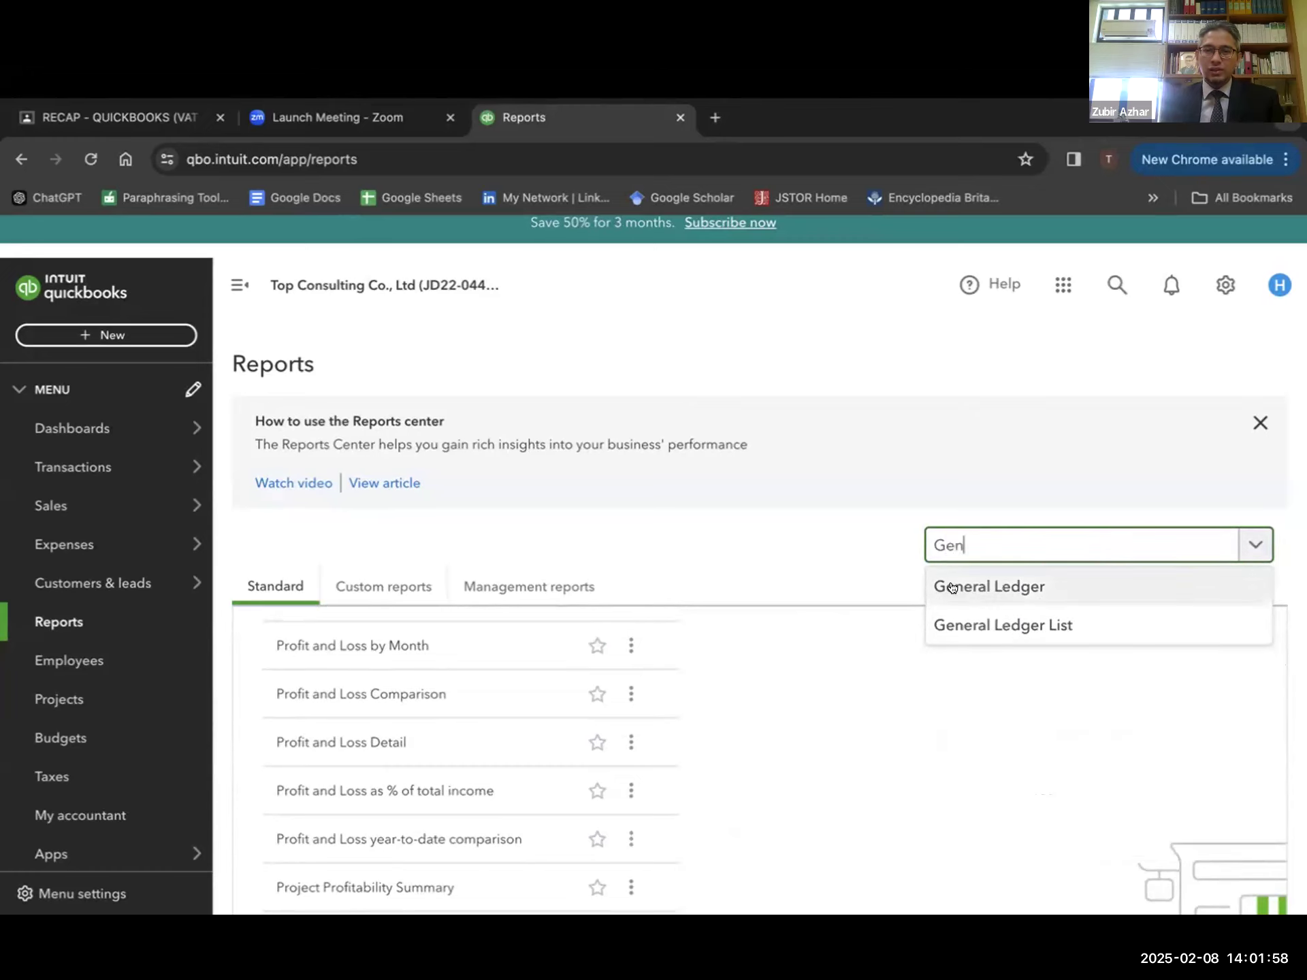
{"action": "left_click", "coordinate": [951, 587]}
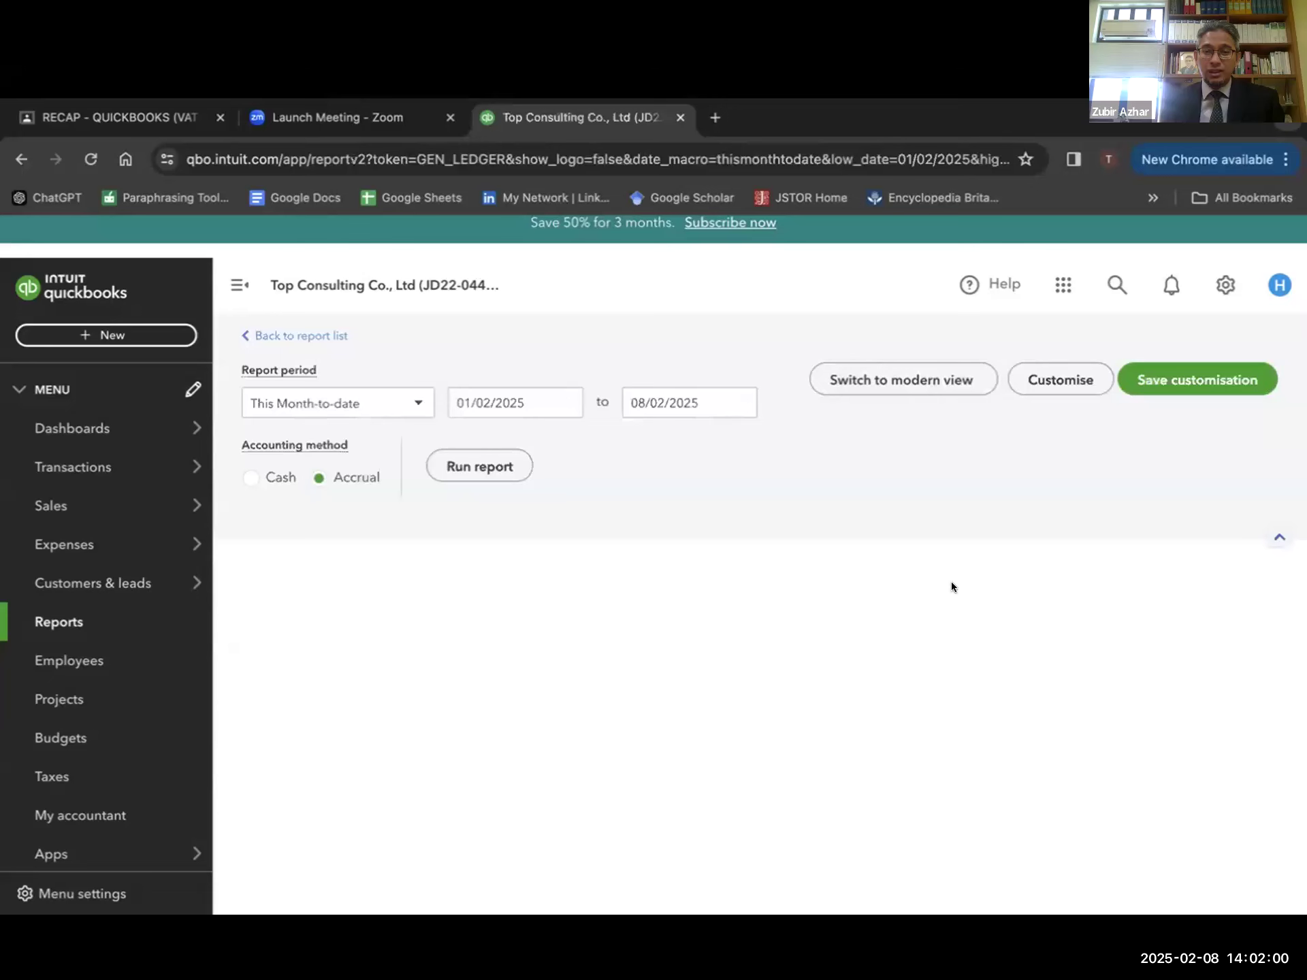
- Examine the General Ledger's beginning balances for cash, receivables, fixed assets, other payables and VAT payable
{"action": "scroll", "coordinate": [795, 664], "scroll_direction": "down", "scroll_amount": 2}
{"action": "scroll", "coordinate": [795, 664], "scroll_direction": "down", "scroll_amount": 2}
{"action": "scroll", "coordinate": [796, 664], "scroll_direction": "up", "scroll_amount": 2}
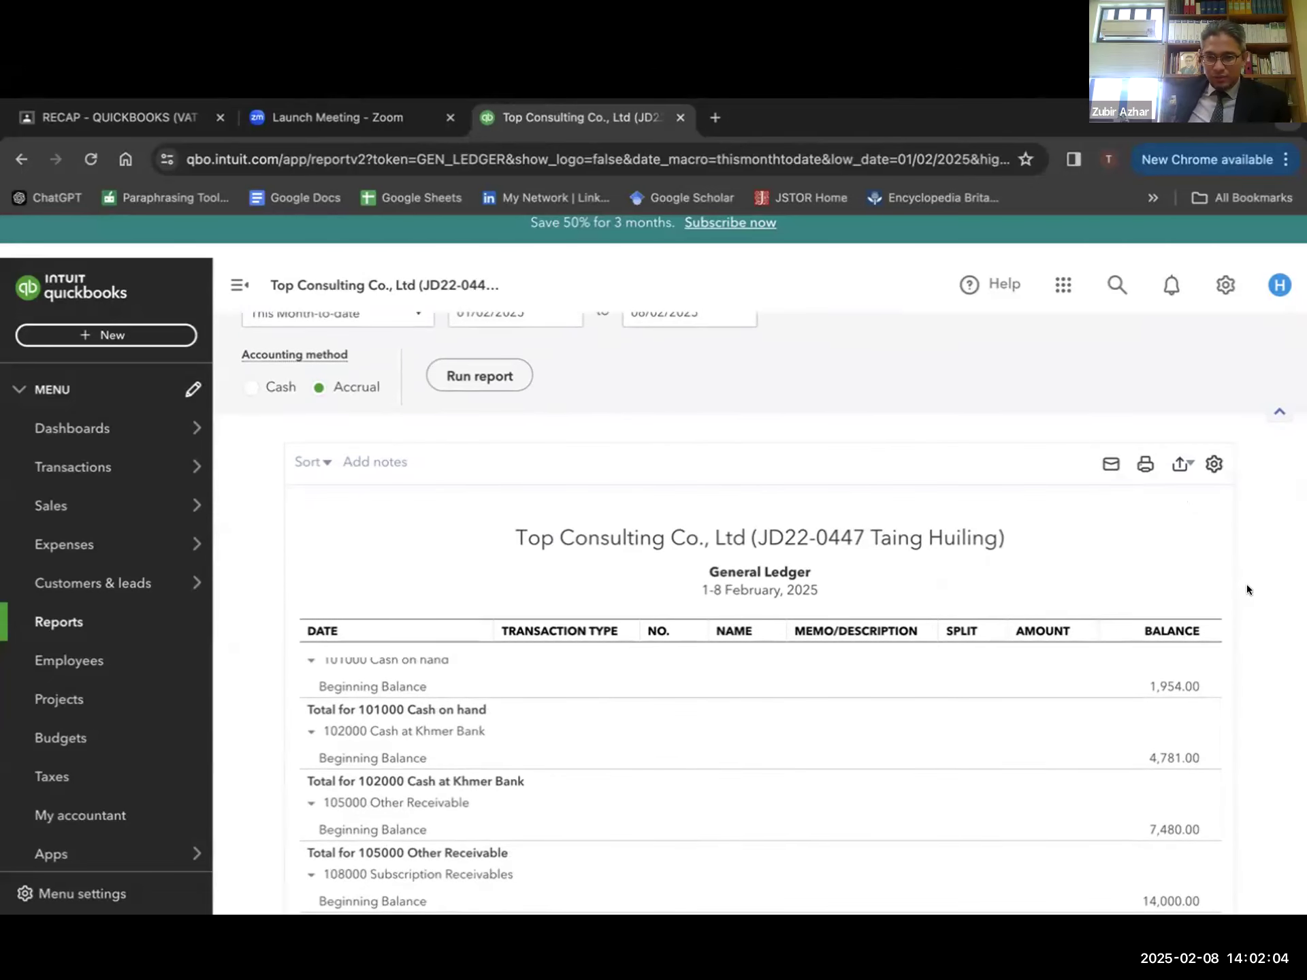
{"action": "scroll", "coordinate": [1247, 589], "scroll_direction": "down", "scroll_amount": 4}
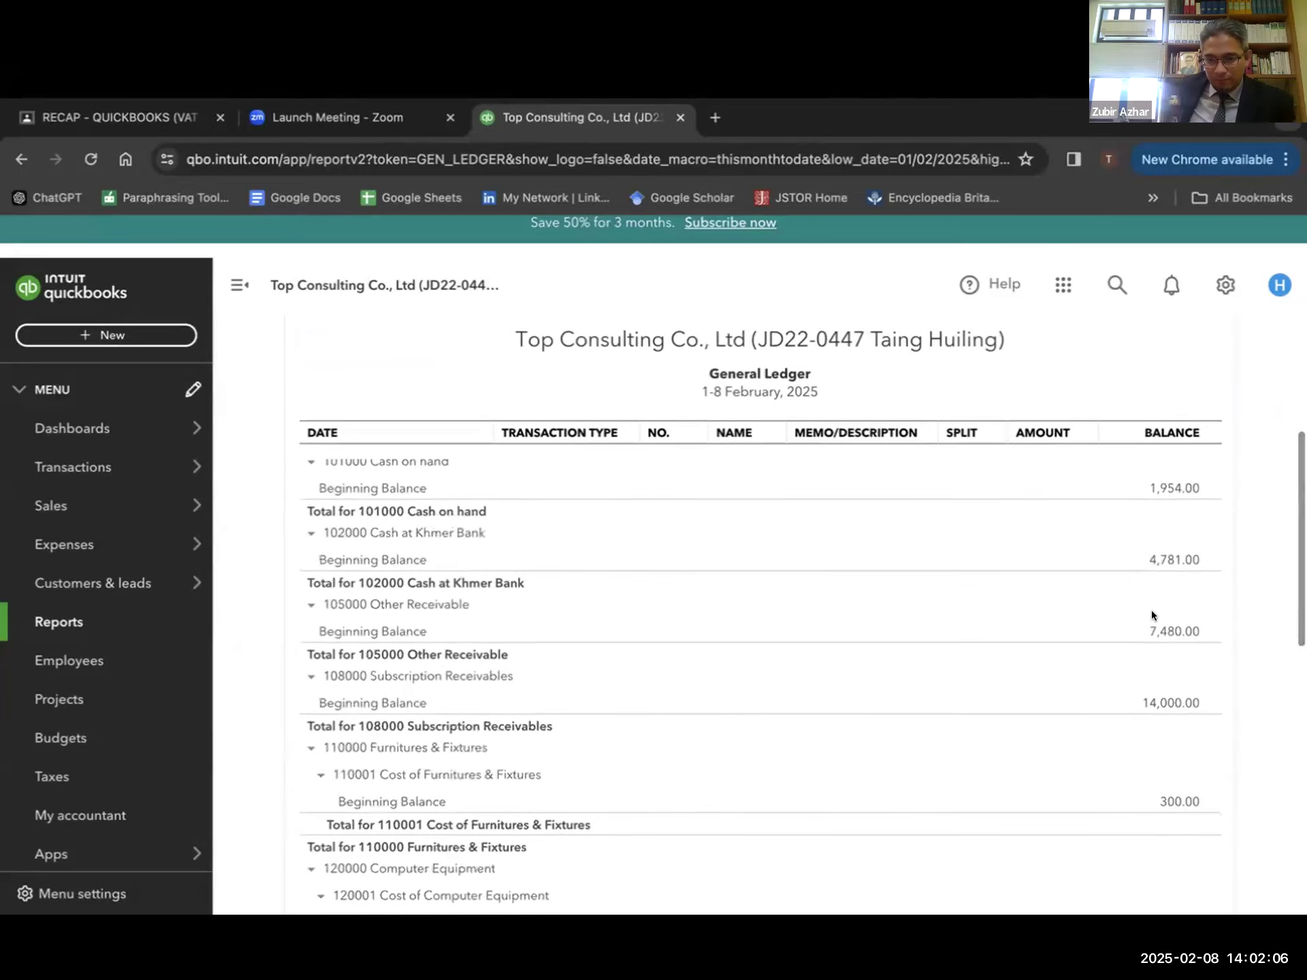
{"action": "scroll", "coordinate": [1269, 583], "scroll_direction": "down", "scroll_amount": 5}
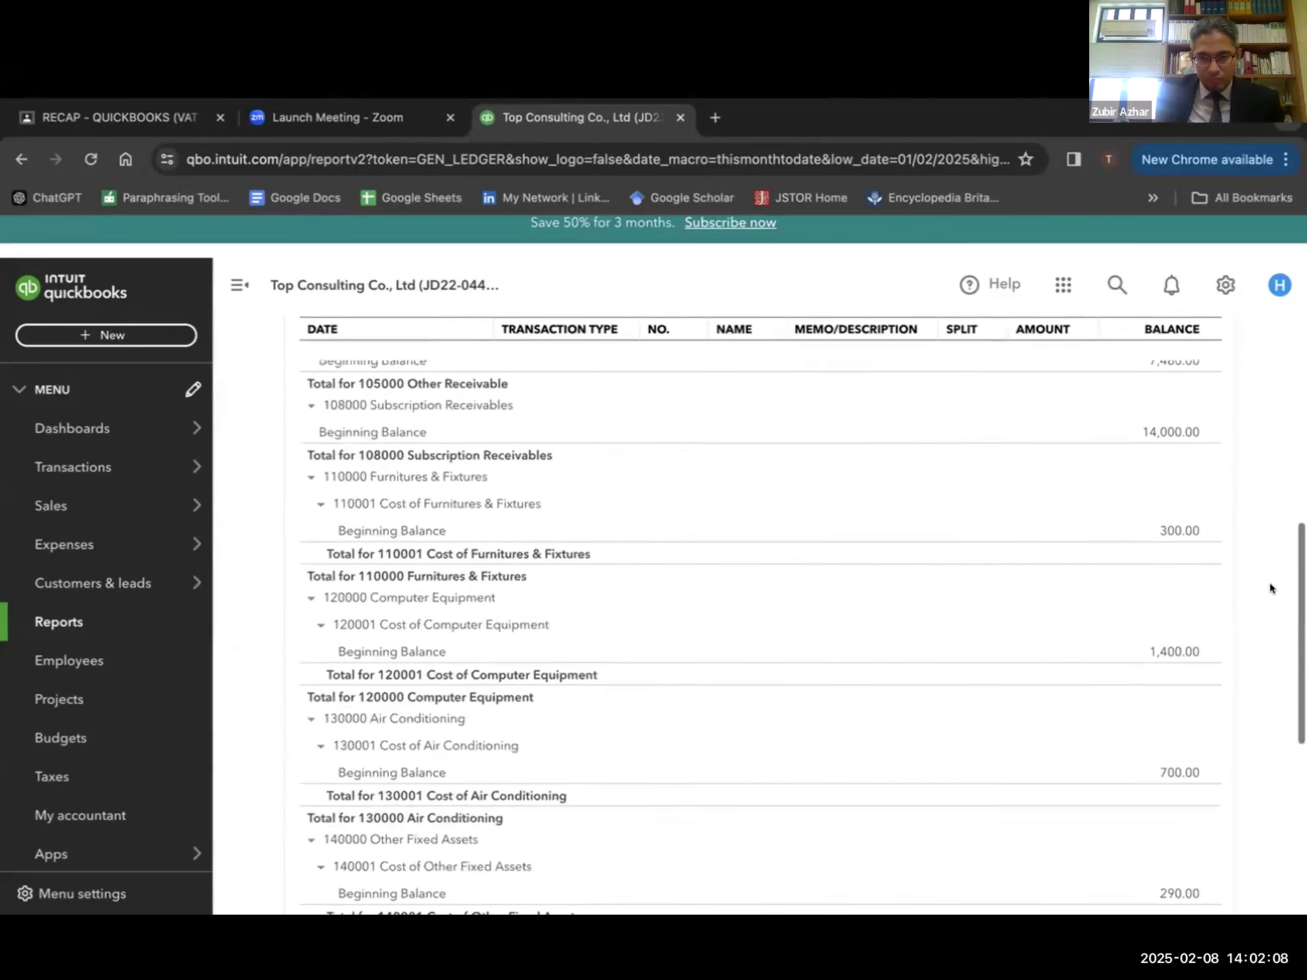
{"action": "scroll", "coordinate": [1269, 584], "scroll_direction": "down", "scroll_amount": 7}
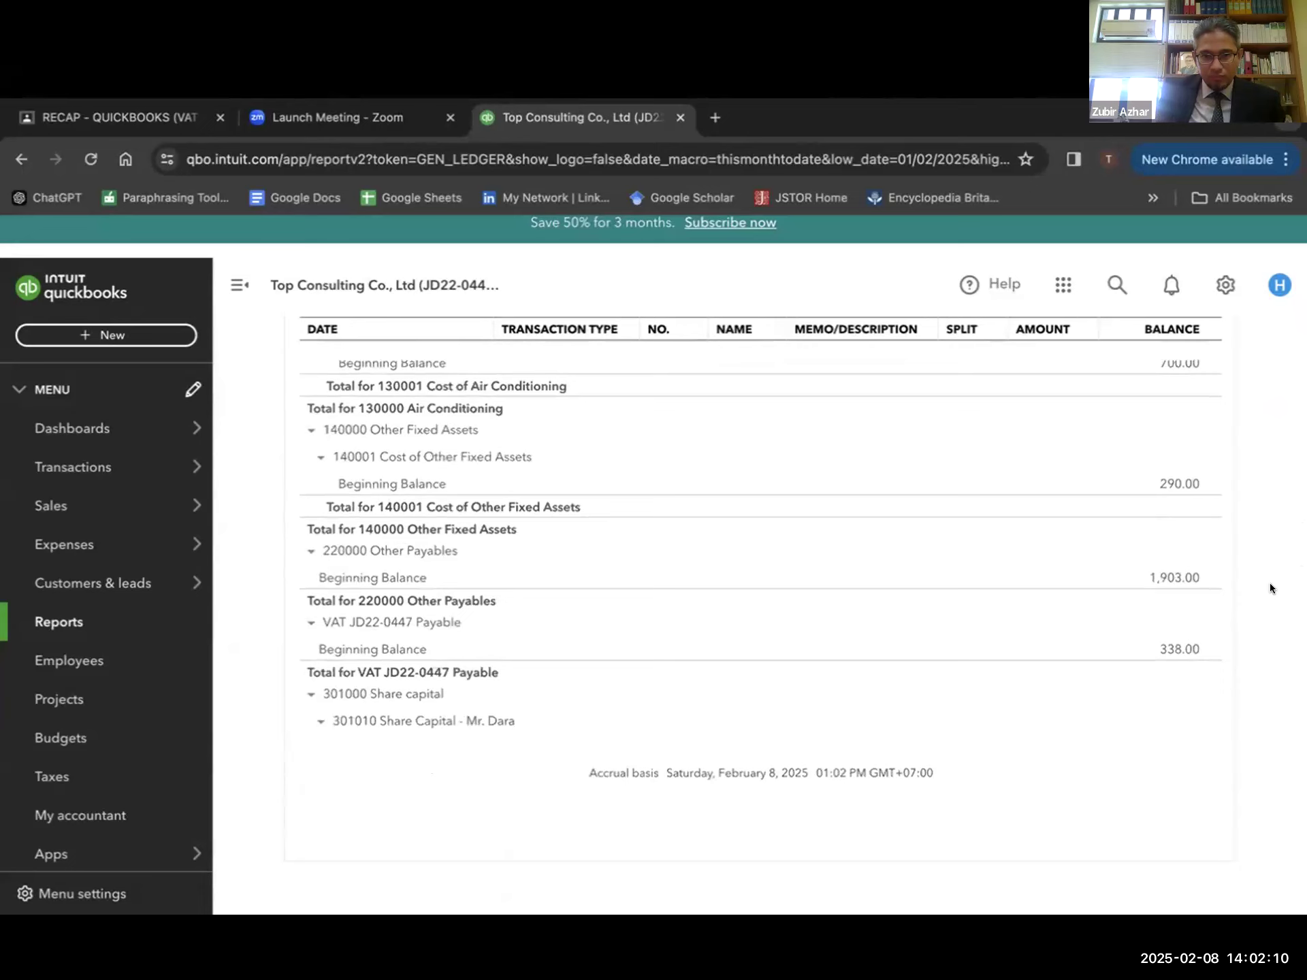
{"action": "scroll", "coordinate": [1269, 583], "scroll_direction": "up", "scroll_amount": 1}
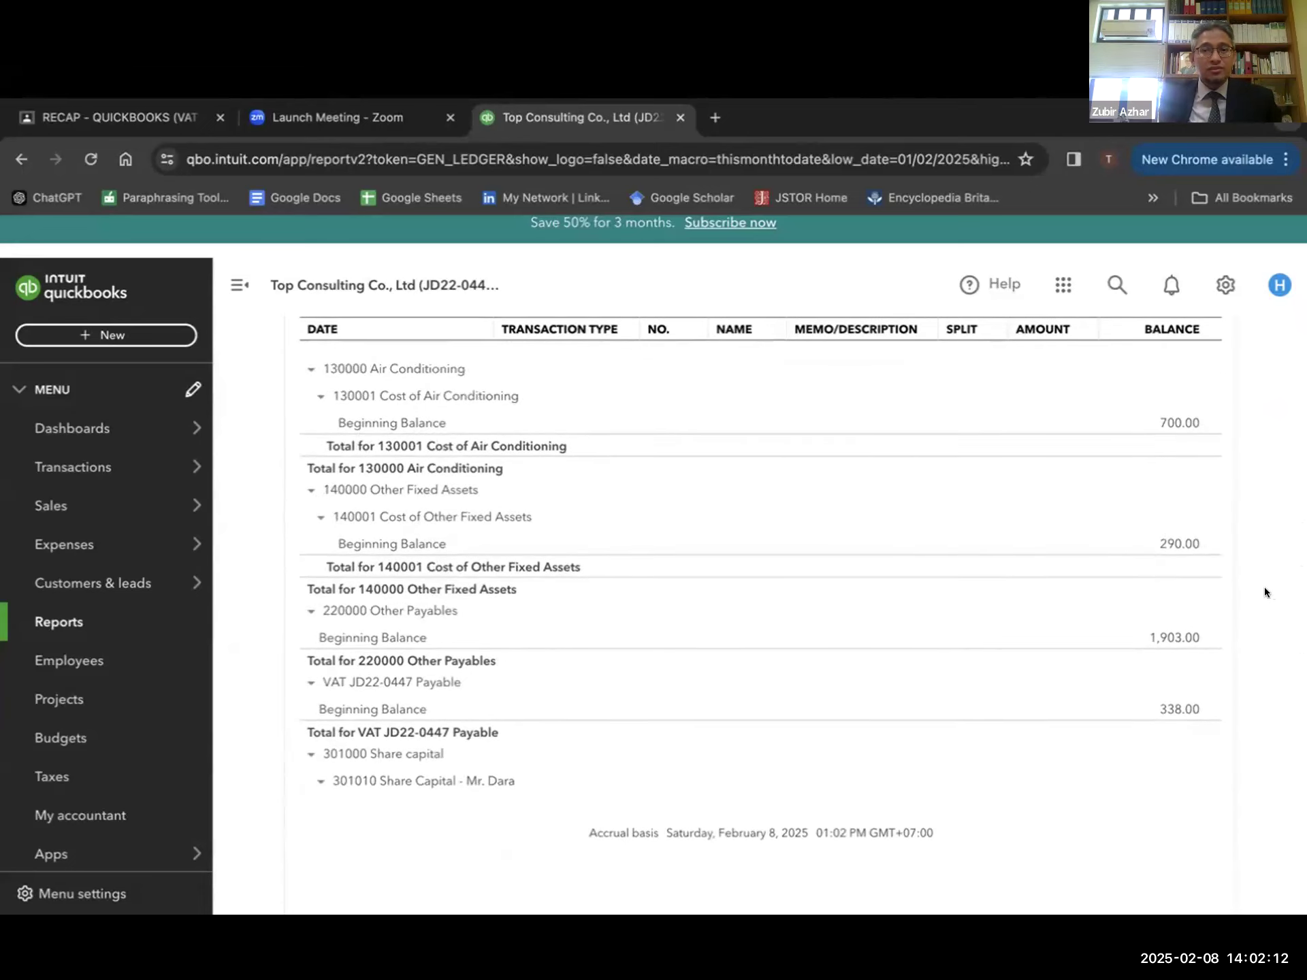
{"action": "scroll", "coordinate": [1265, 592], "scroll_direction": "down", "scroll_amount": 1}
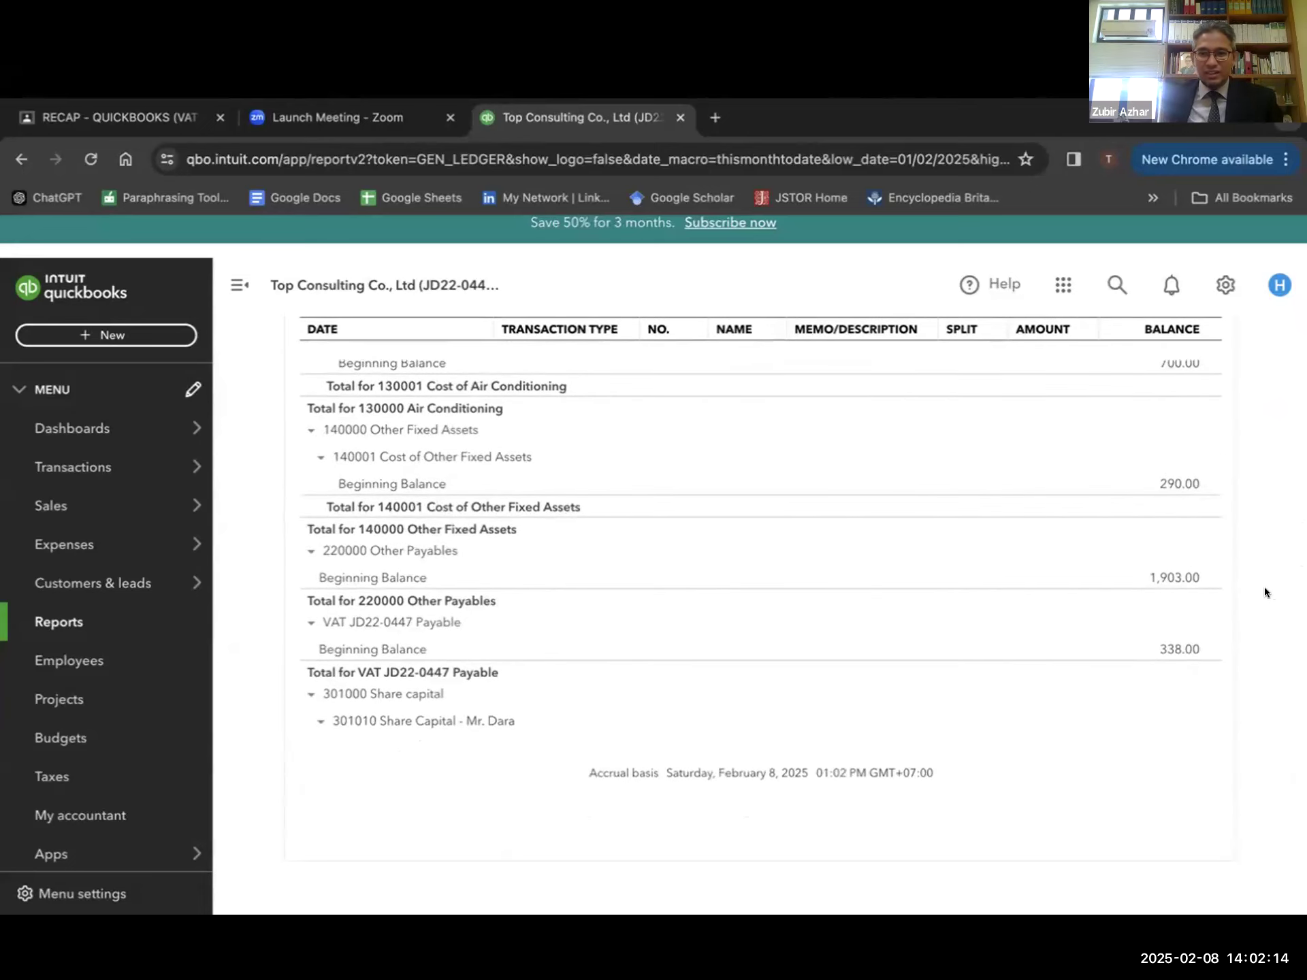
{"action": "scroll", "coordinate": [1263, 590], "scroll_direction": "up", "scroll_amount": 9}
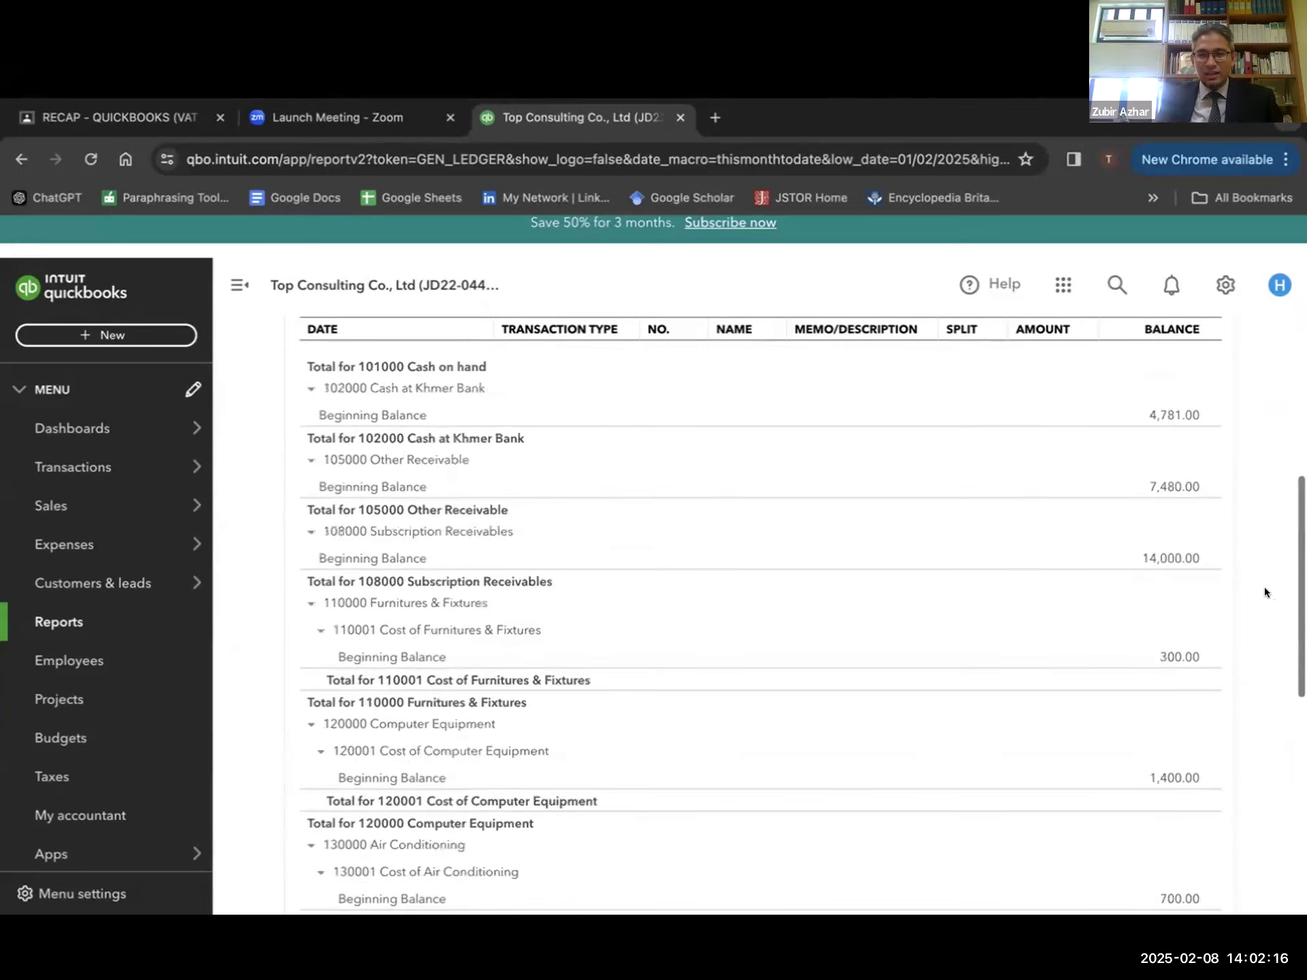
- Review the General Ledger's share capital, operating income and expense accounts down to General and Administration, and return to the report header
{"action": "scroll", "coordinate": [986, 615], "scroll_direction": "down", "scroll_amount": 4}
{"action": "scroll", "coordinate": [986, 614], "scroll_direction": "down", "scroll_amount": 20}
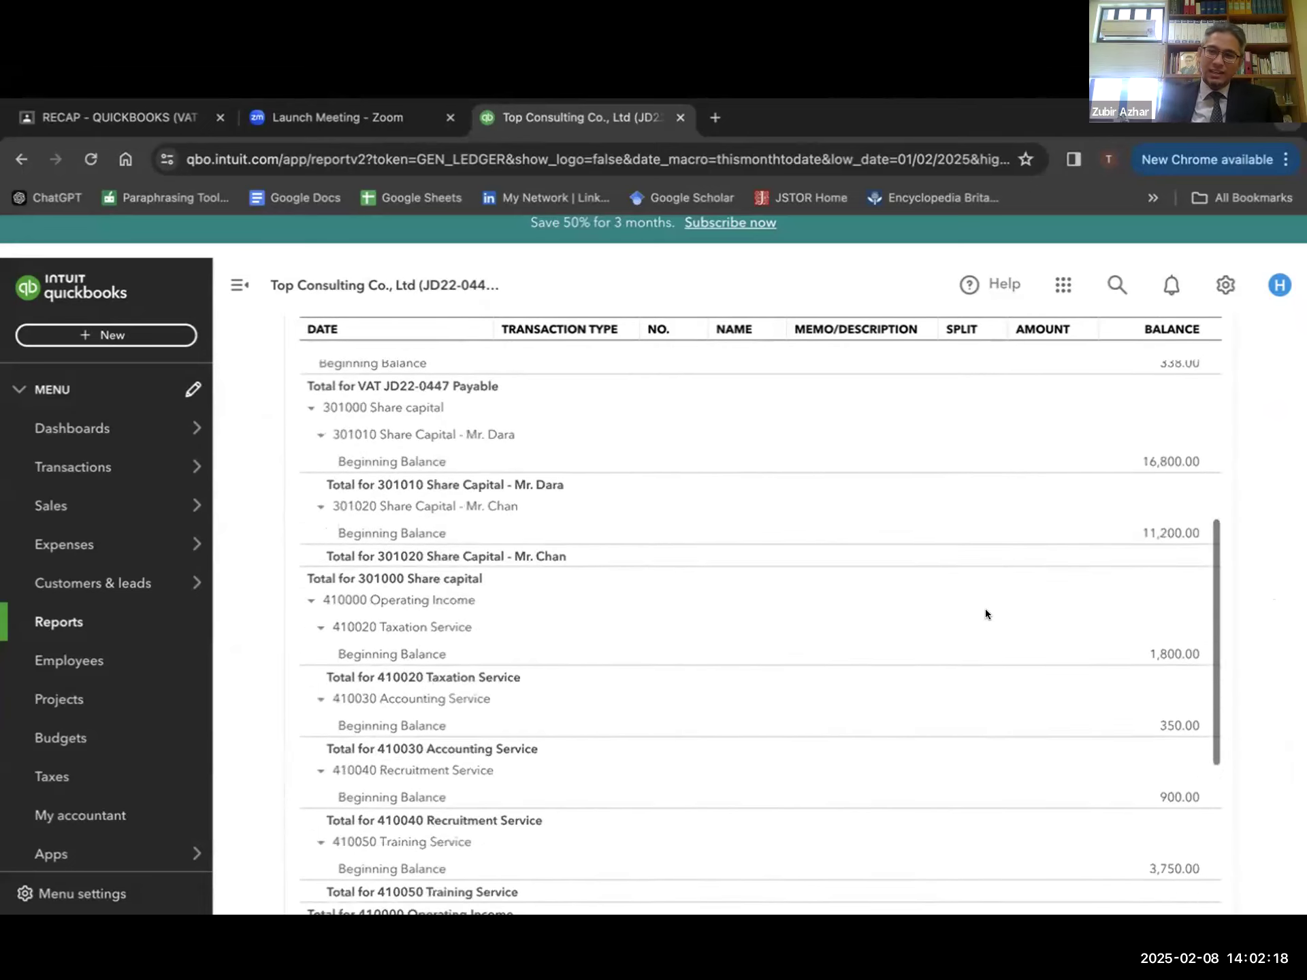
{"action": "scroll", "coordinate": [986, 615], "scroll_direction": "down", "scroll_amount": 15}
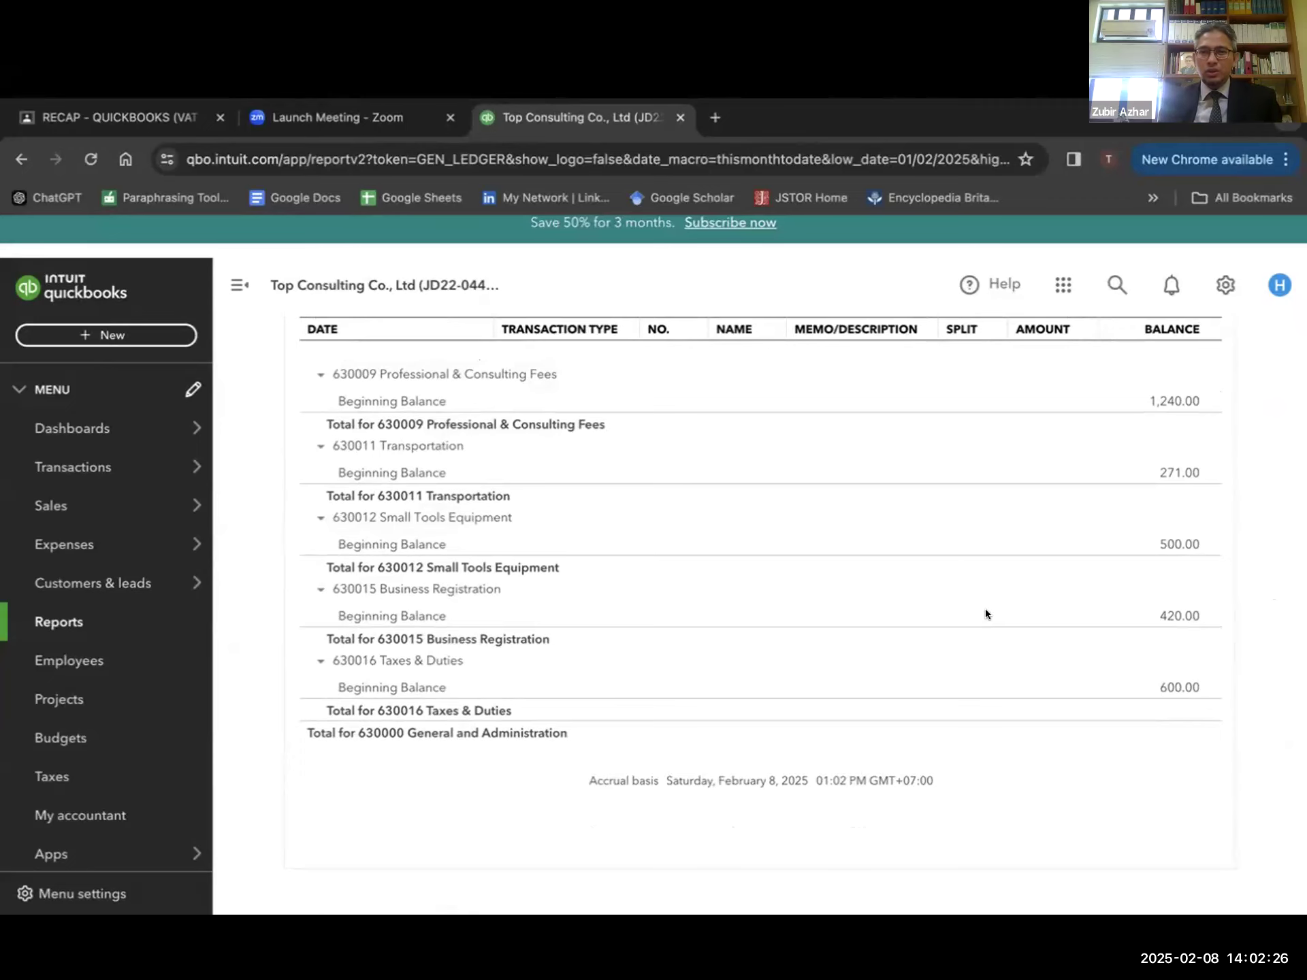
{"action": "scroll", "coordinate": [986, 614], "scroll_direction": "up", "scroll_amount": 2}
{"action": "scroll", "coordinate": [985, 614], "scroll_direction": "down", "scroll_amount": 2}
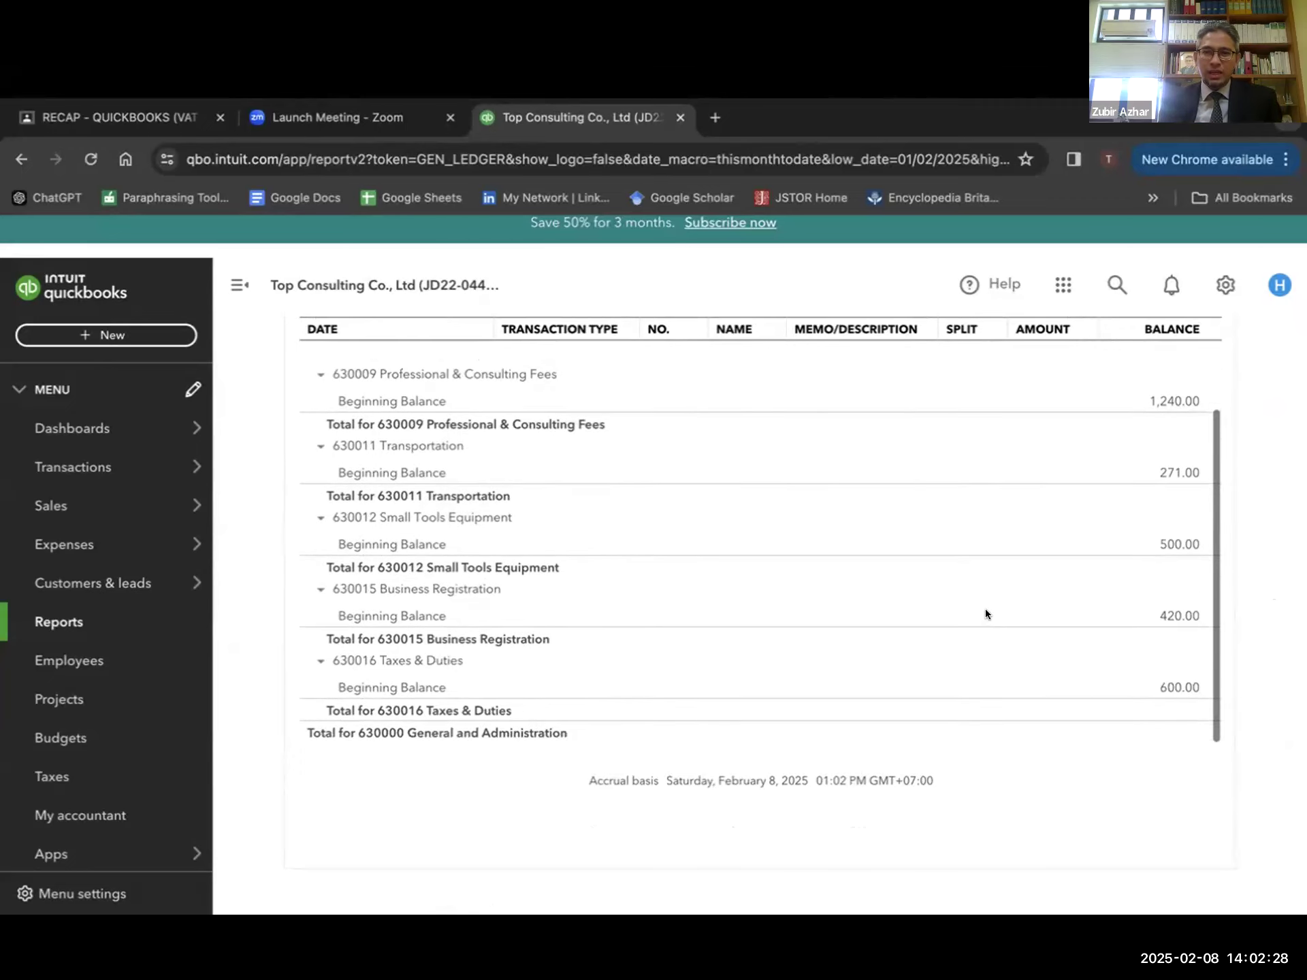
{"action": "scroll", "coordinate": [986, 657], "scroll_direction": "up", "scroll_amount": 2}
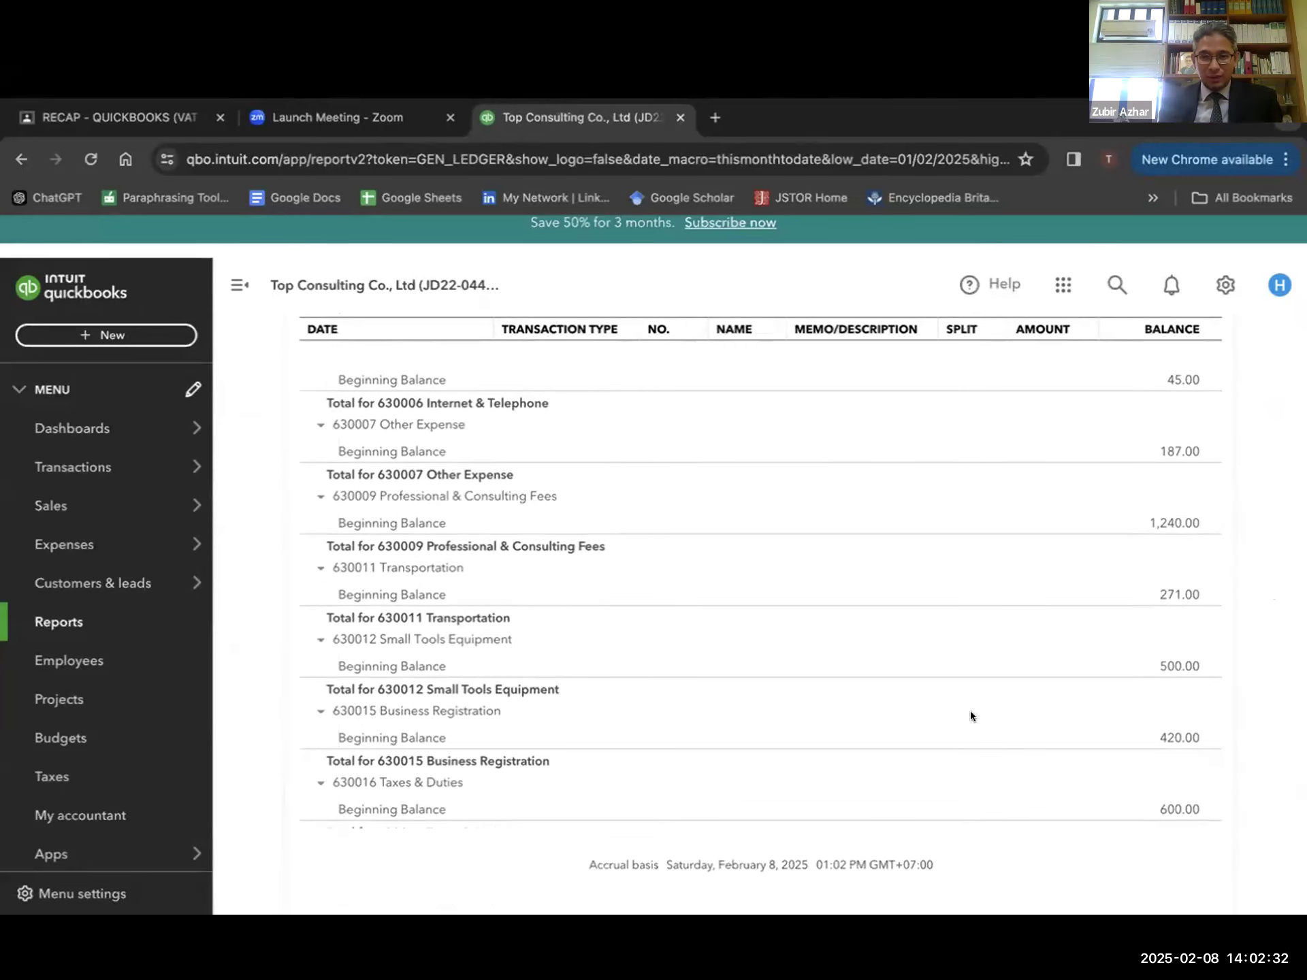
{"action": "scroll", "coordinate": [456, 521], "scroll_direction": "up", "scroll_amount": 10}
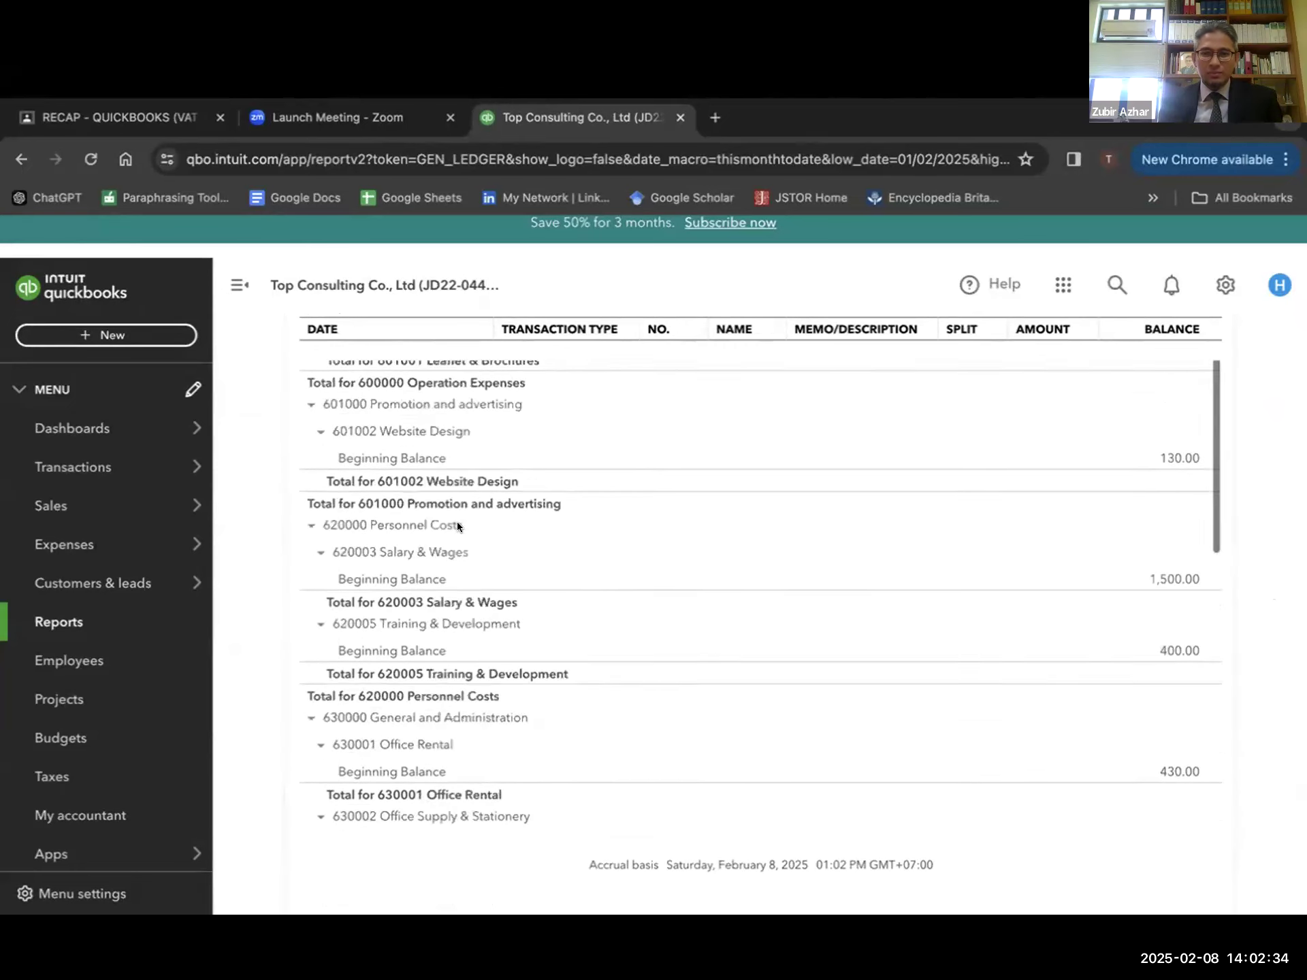
{"action": "scroll", "coordinate": [1245, 443], "scroll_direction": "up", "scroll_amount": 15}
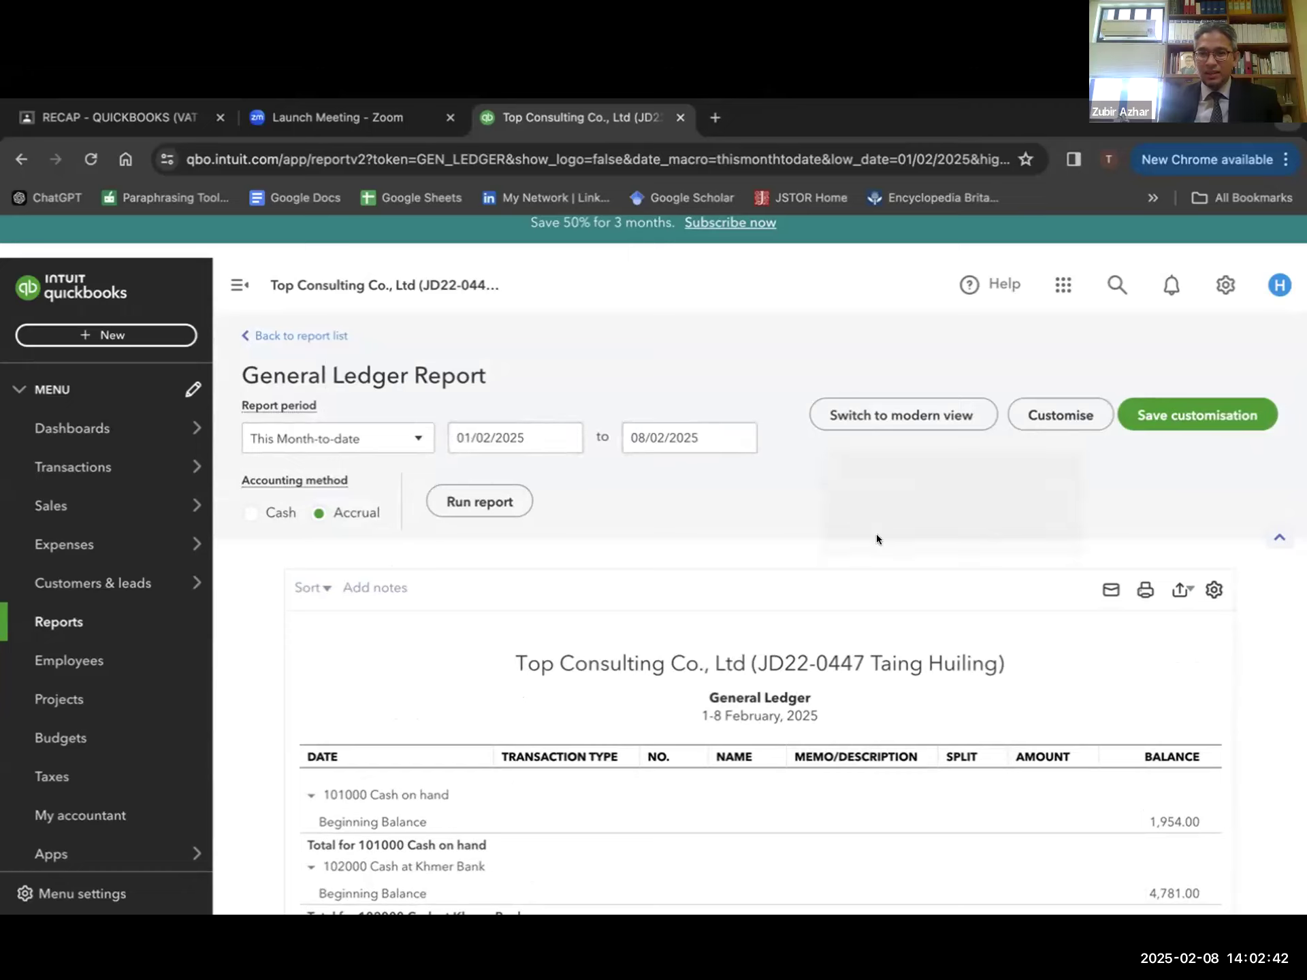
- Export the General Ledger report to Excel and open the downloaded .xlsx file from the Downloads folder
{"action": "left_click", "coordinate": [1181, 589]}
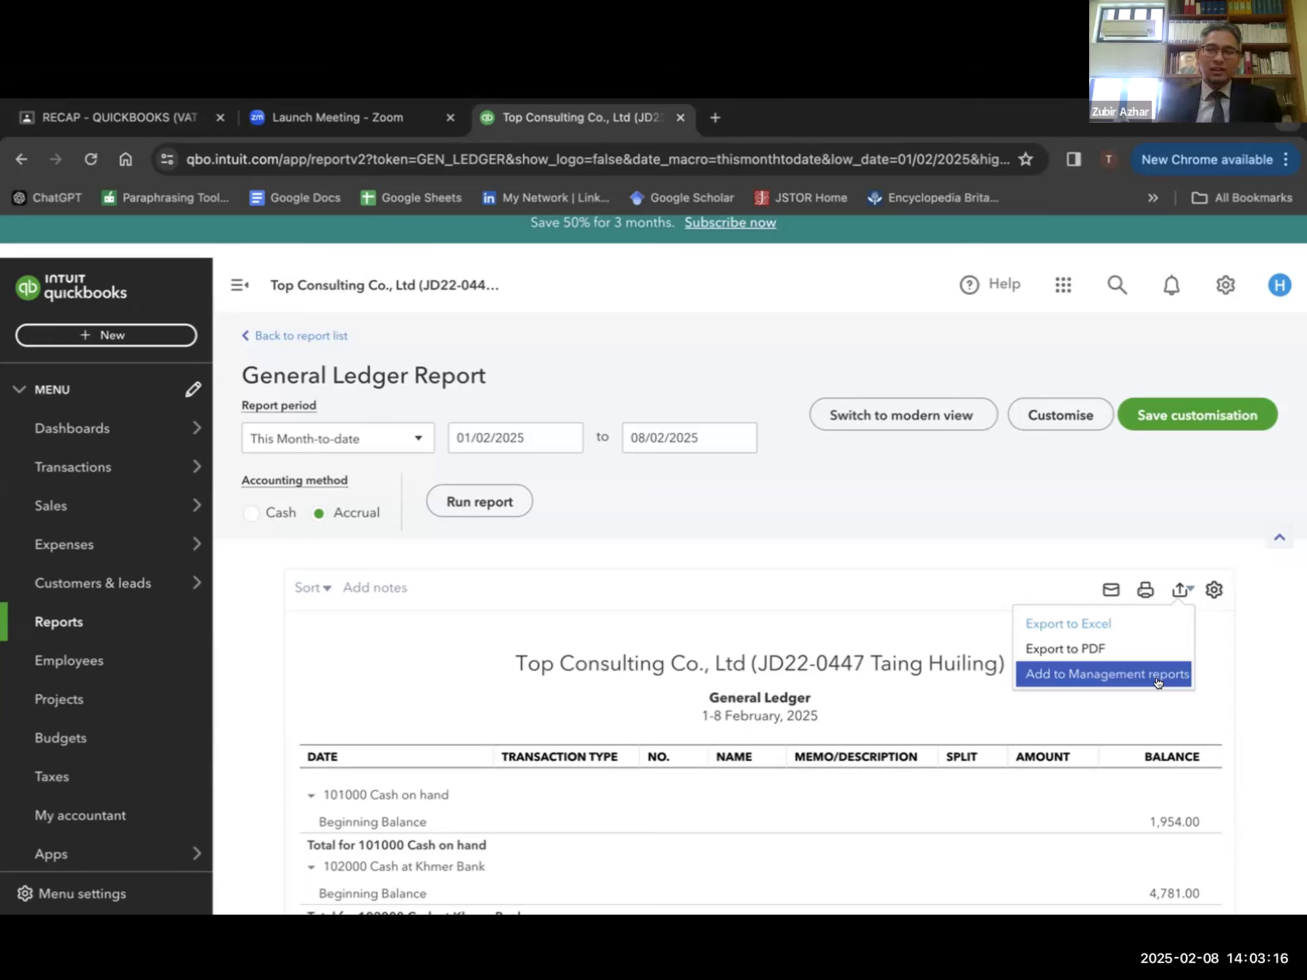
{"action": "left_click", "coordinate": [1130, 649]}
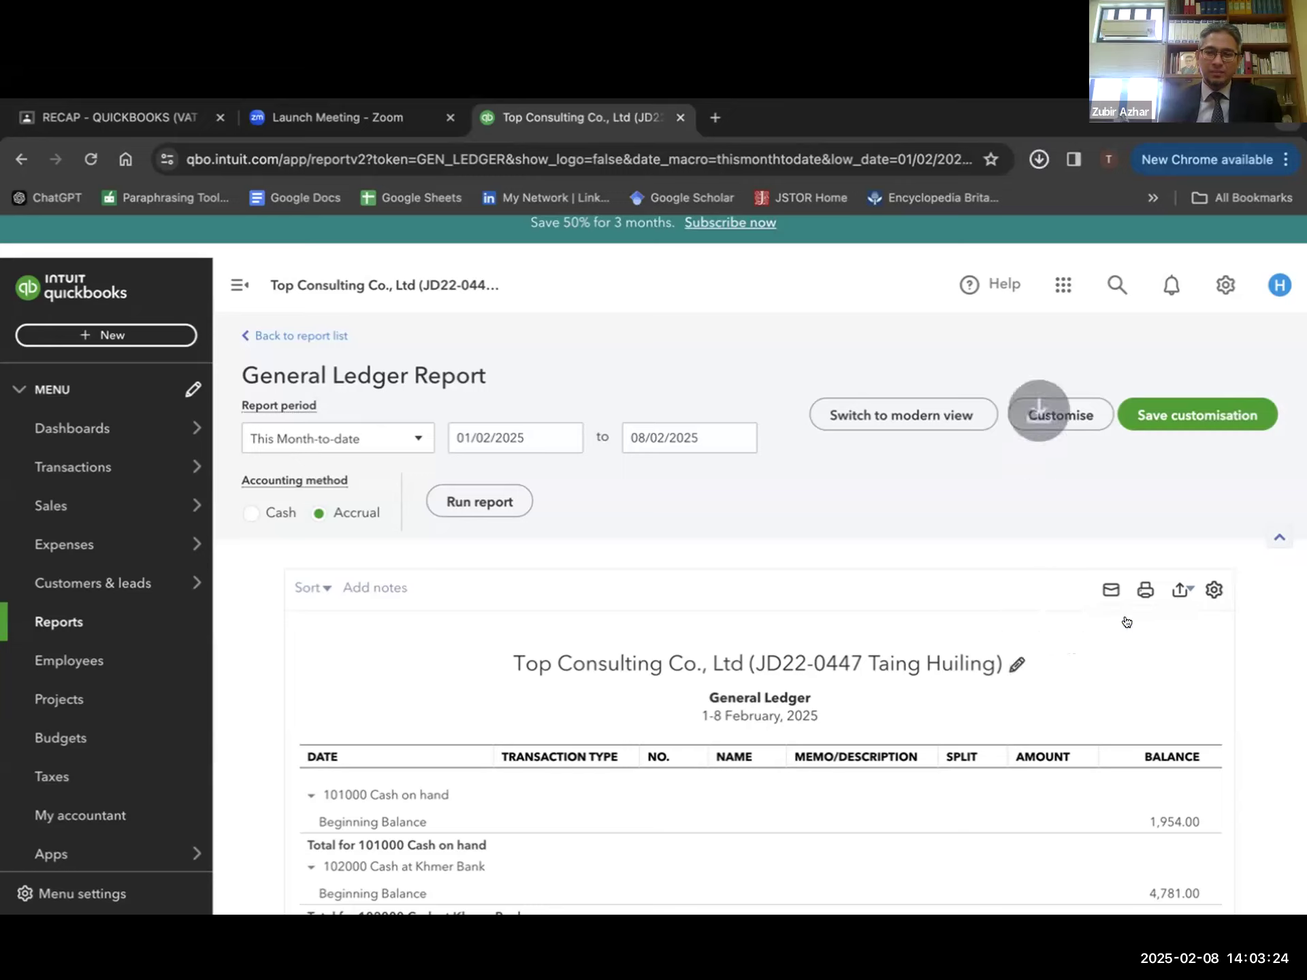
{"action": "left_click", "coordinate": [1038, 158]}
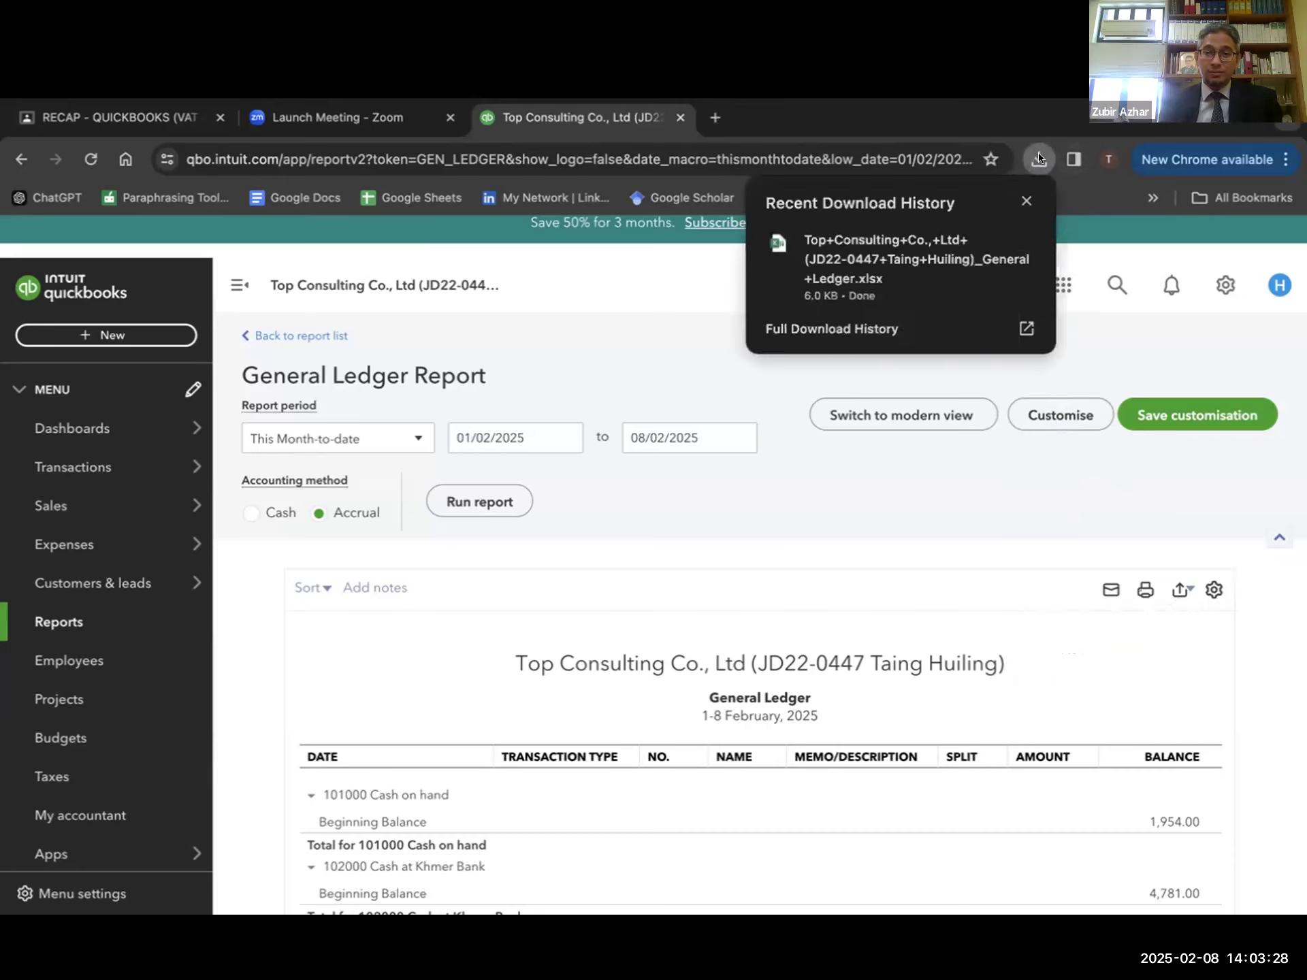
{"action": "left_click", "coordinate": [986, 242]}
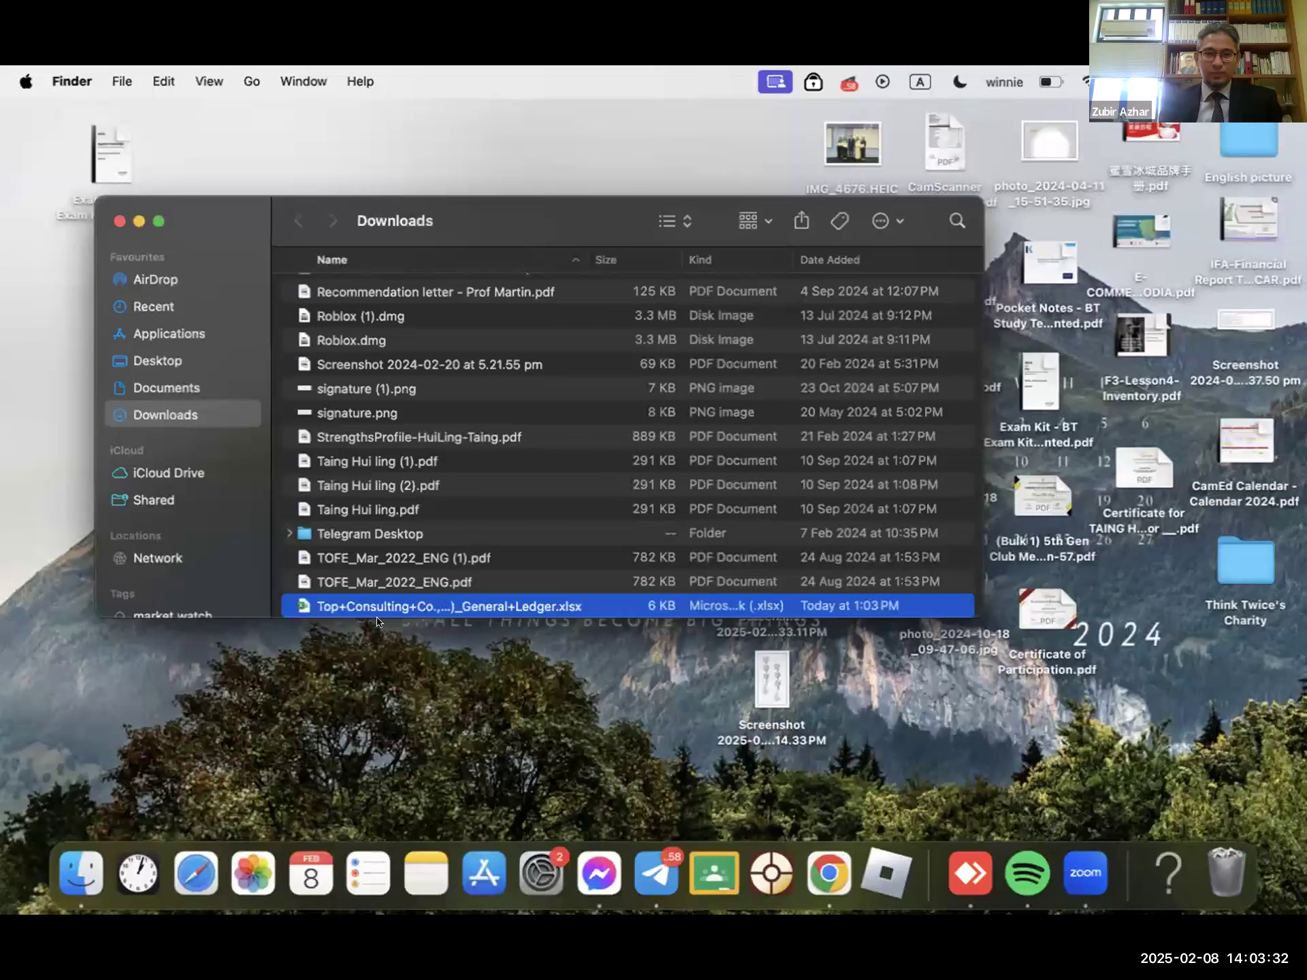
{"action": "double_click", "coordinate": [379, 607]}
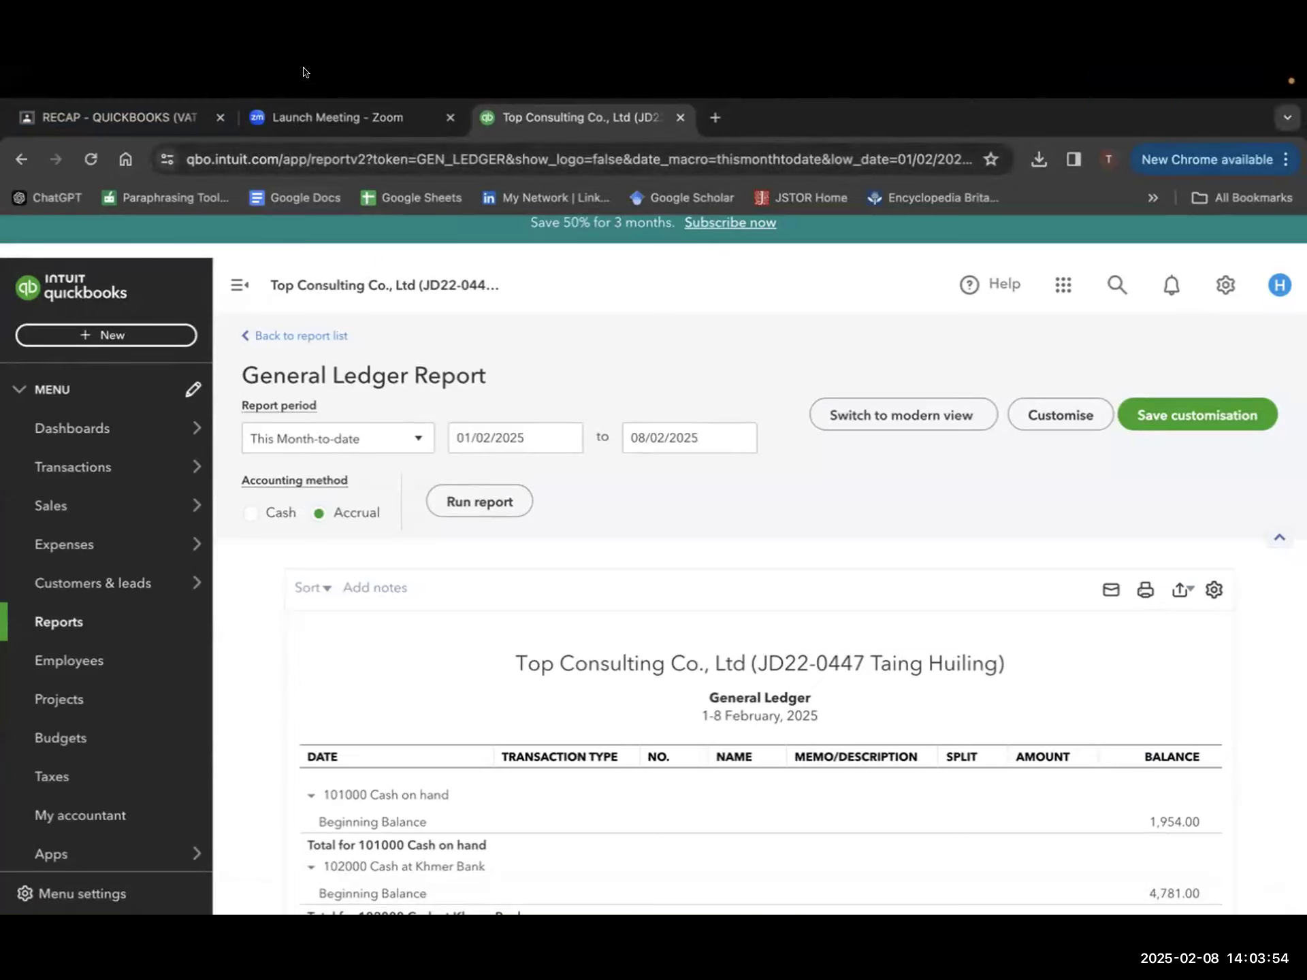
- Switch to Excel and display the exported General Ledger workbook full screen at 155% zoom
{"action": "mouse_move", "coordinate": [304, 70]}
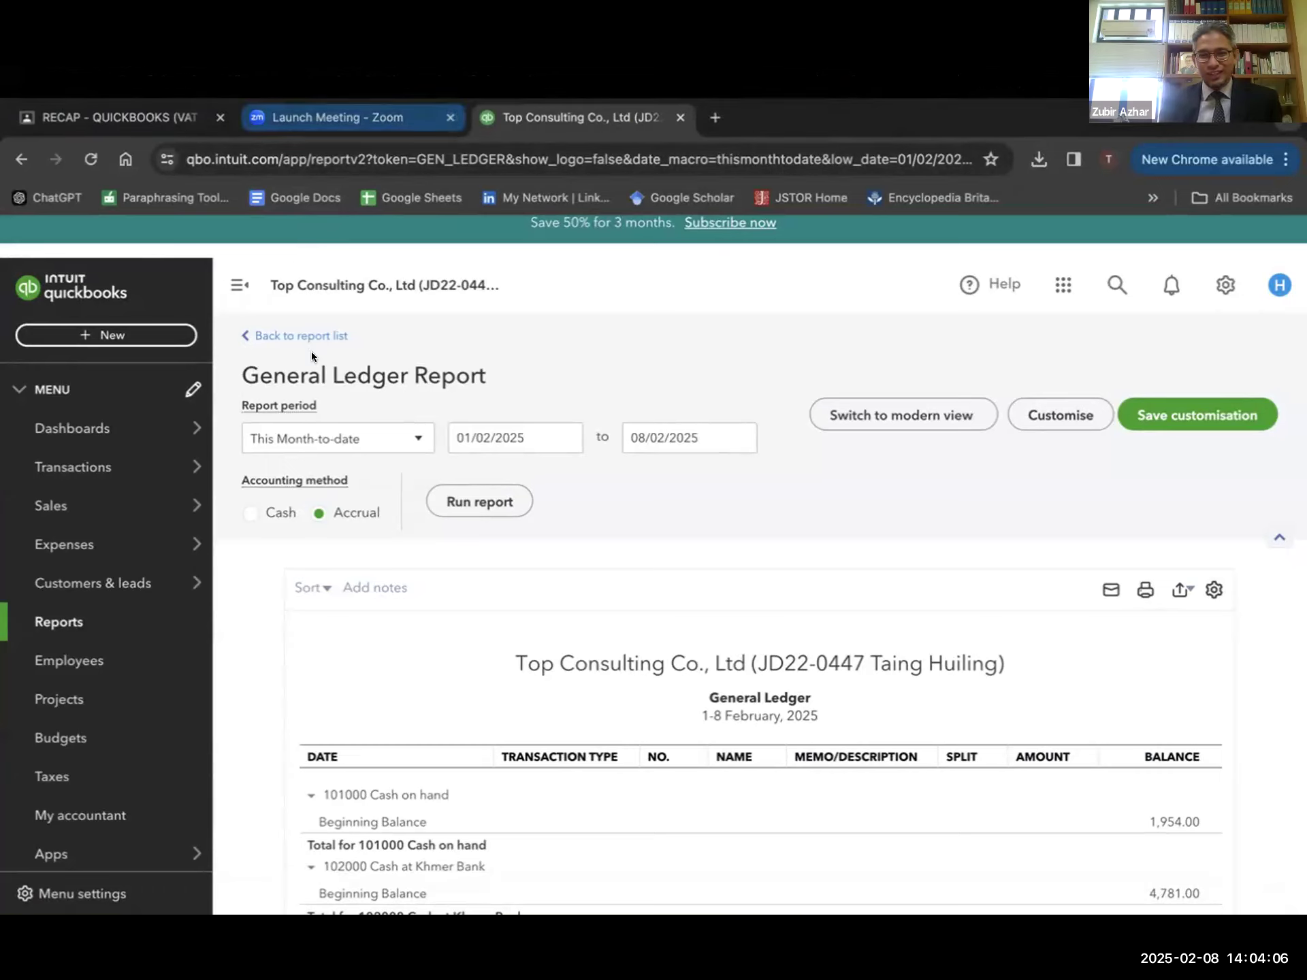
{"action": "mouse_move", "coordinate": [470, 70]}
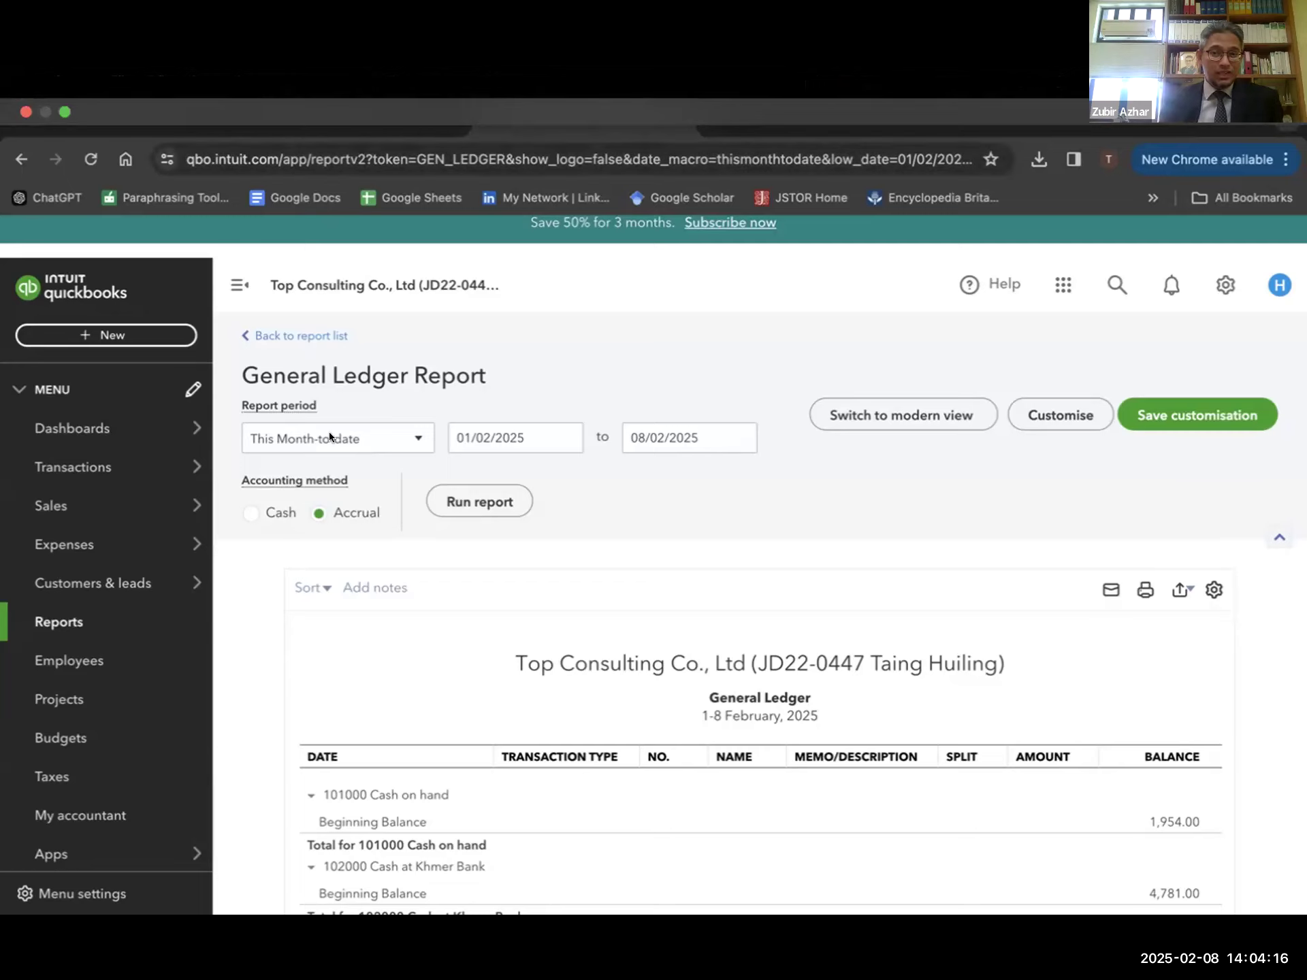
{"action": "key", "text": "ctrl+Left"}
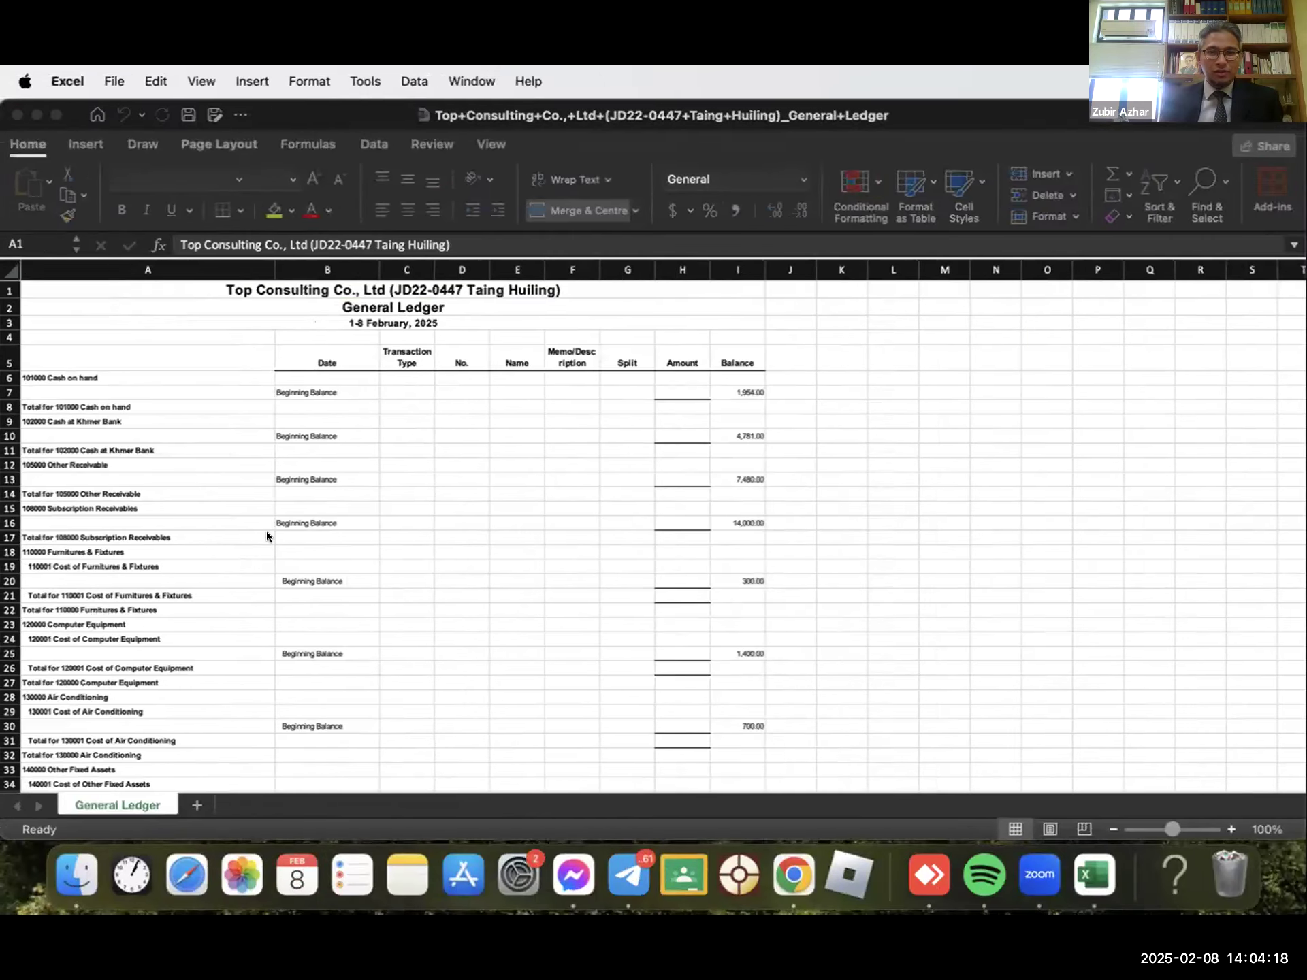
{"action": "scroll", "coordinate": [264, 513], "scroll_direction": "up", "scroll_amount": 1}
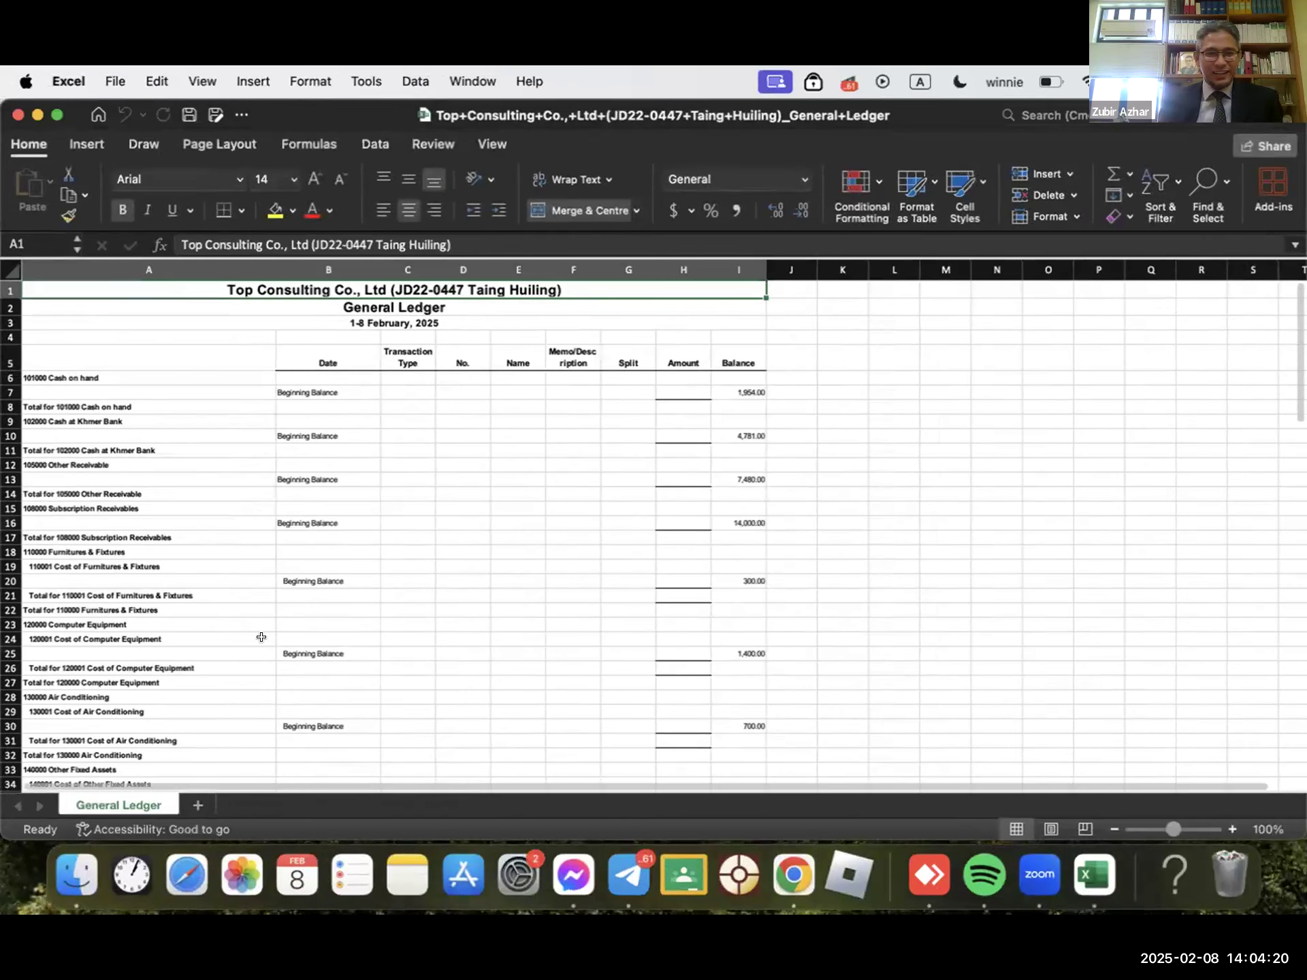
{"action": "left_click", "coordinate": [56, 116]}
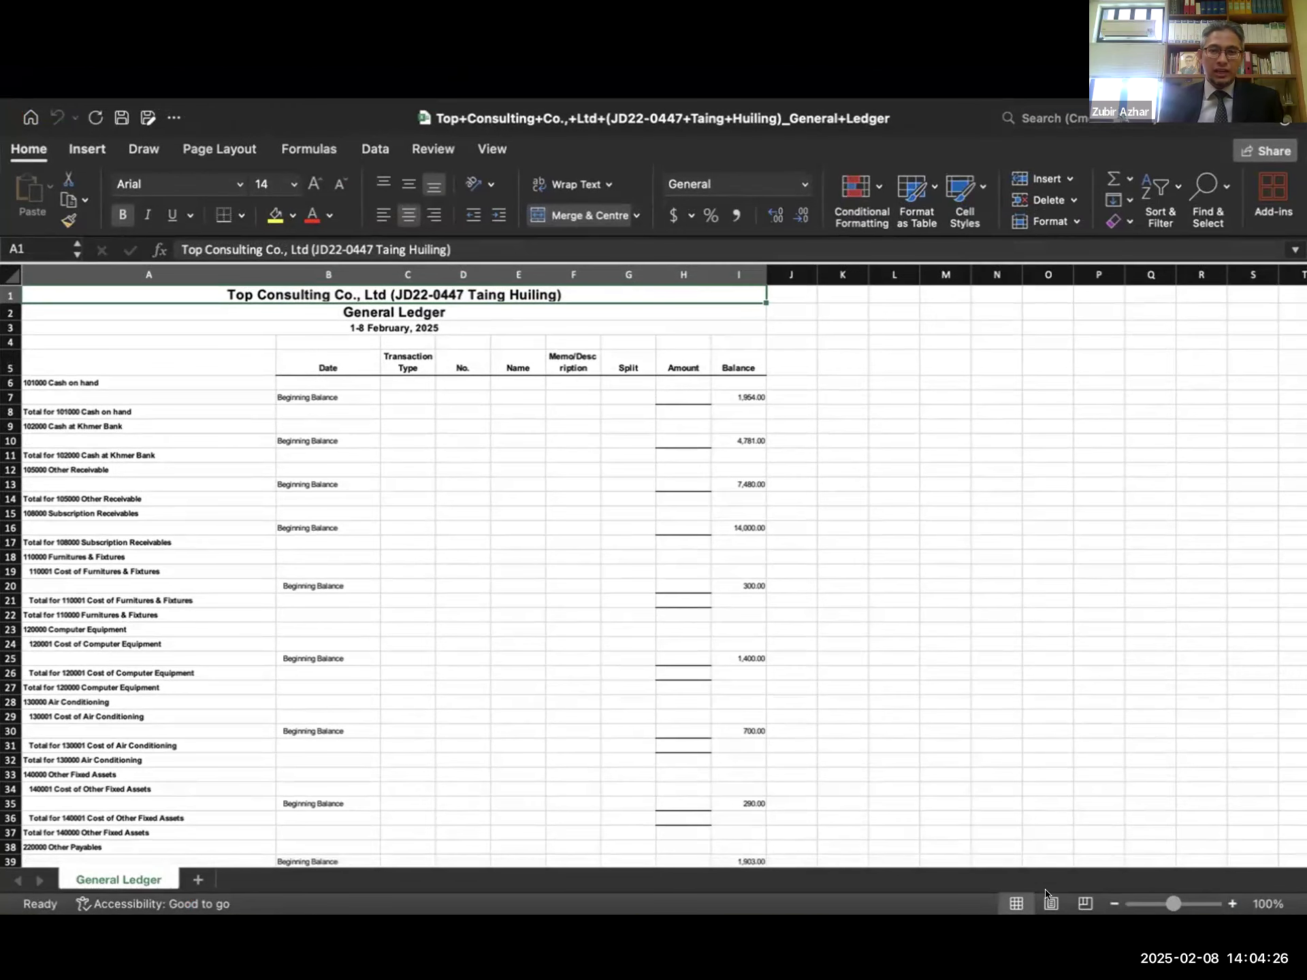
{"action": "left_click", "coordinate": [1184, 906]}
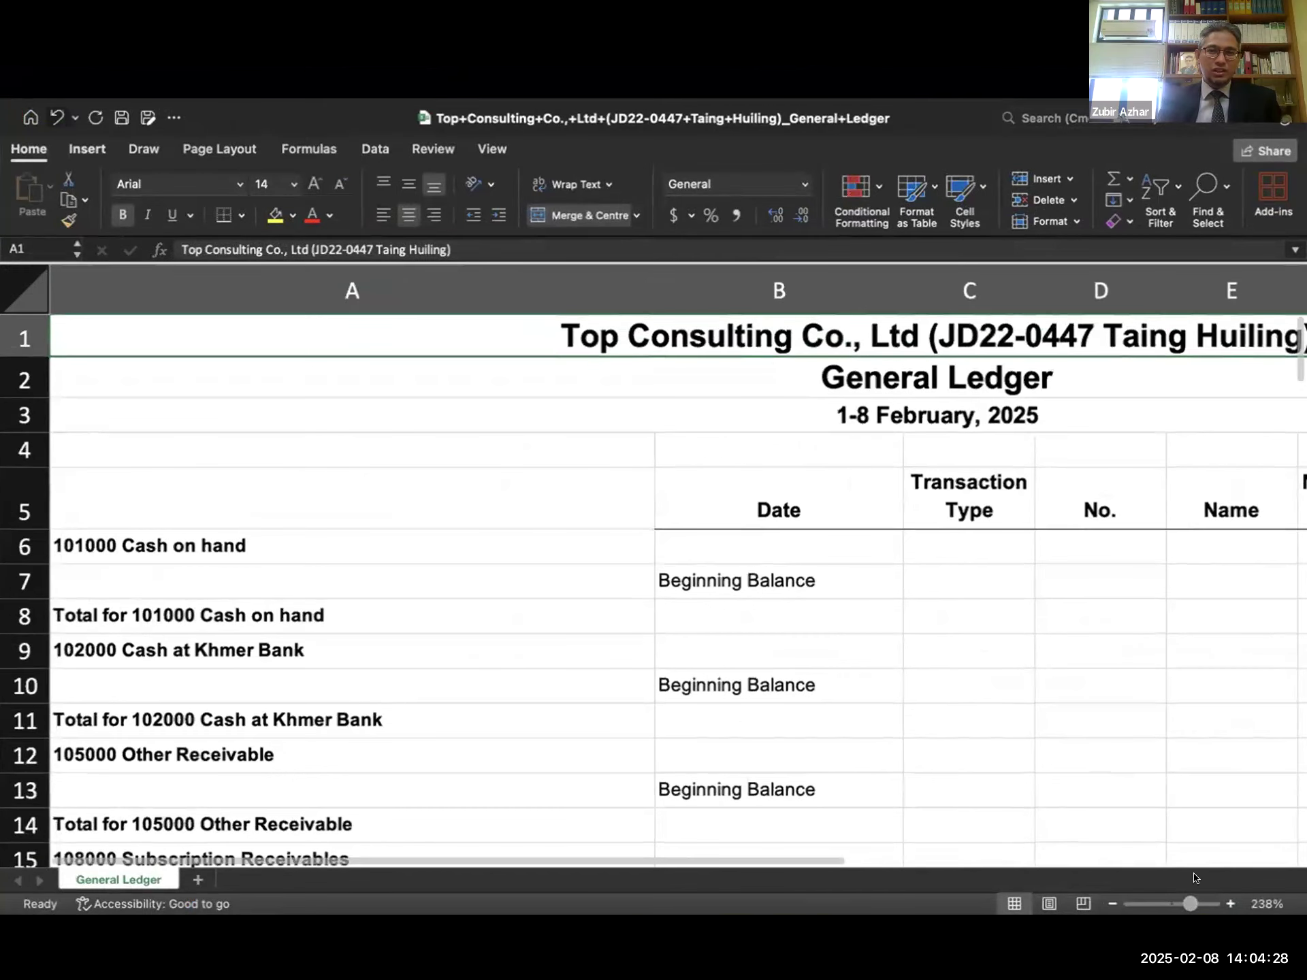
{"action": "left_click", "coordinate": [1172, 906]}
{"action": "scroll", "coordinate": [913, 691], "scroll_direction": "down", "scroll_amount": 1}
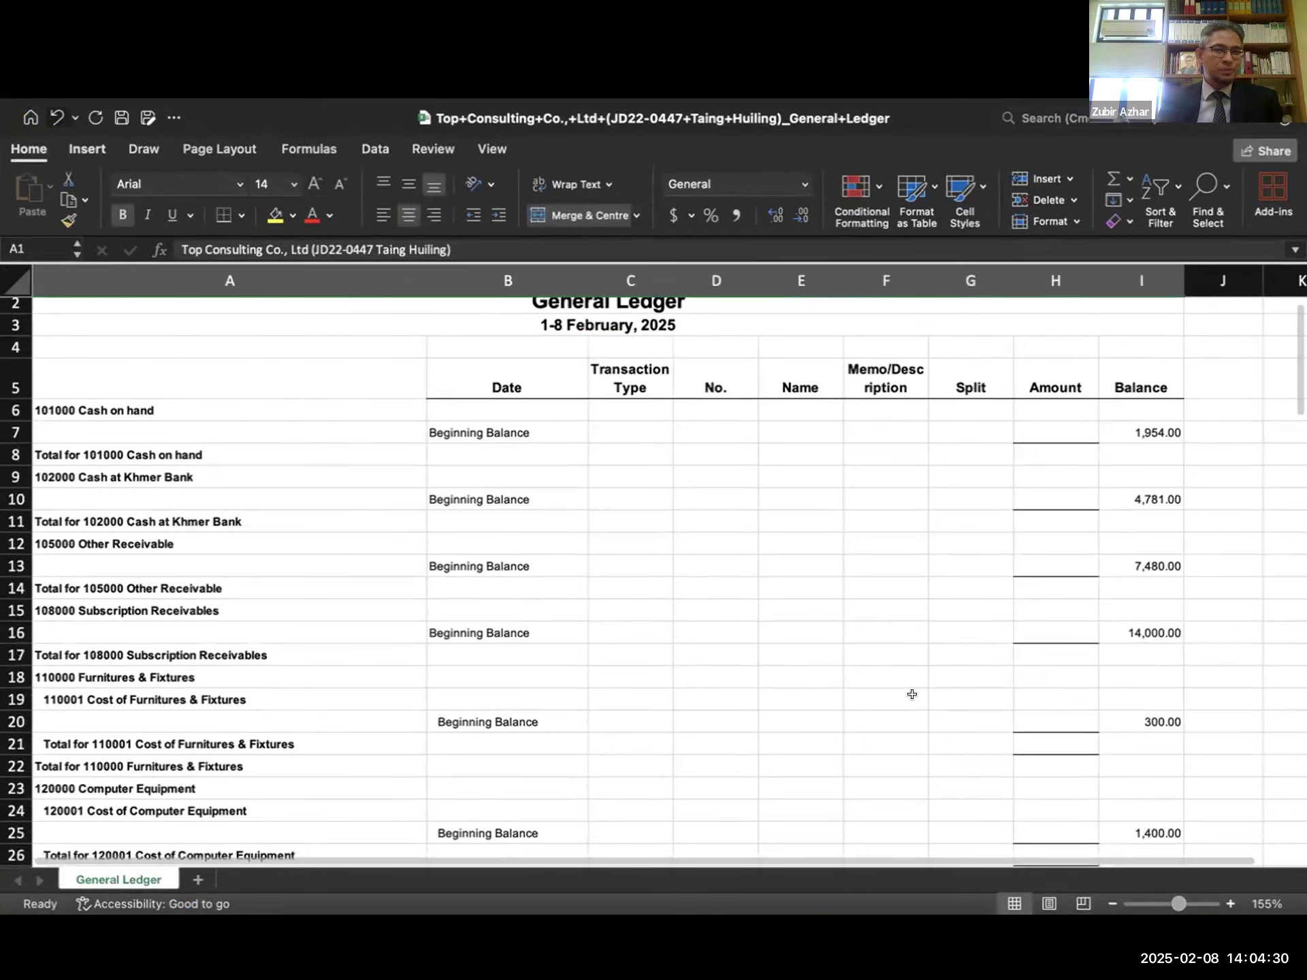
{"action": "left_click", "coordinate": [614, 426]}
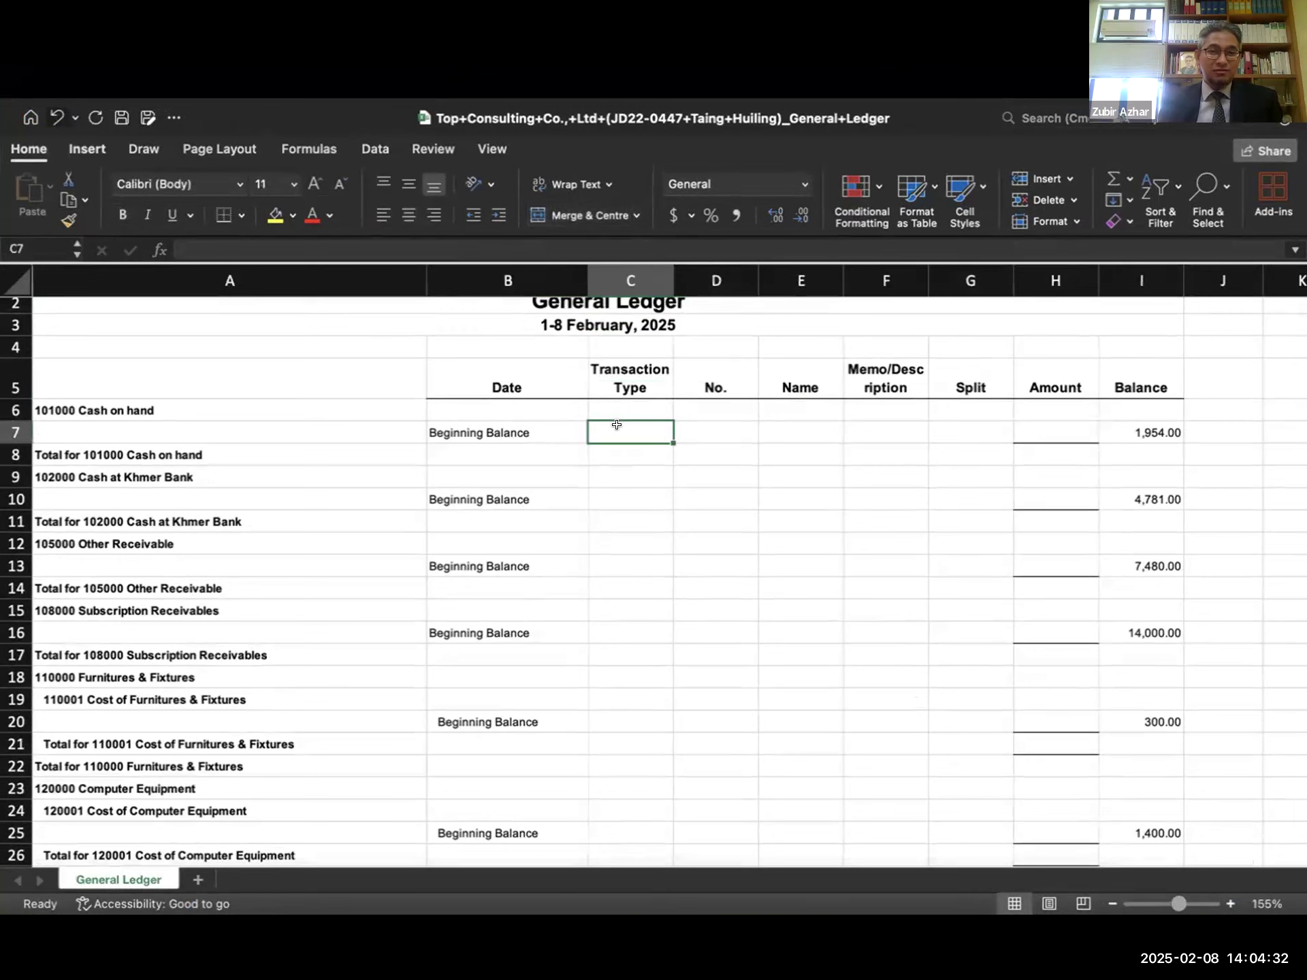
{"action": "type", "text": "f"}
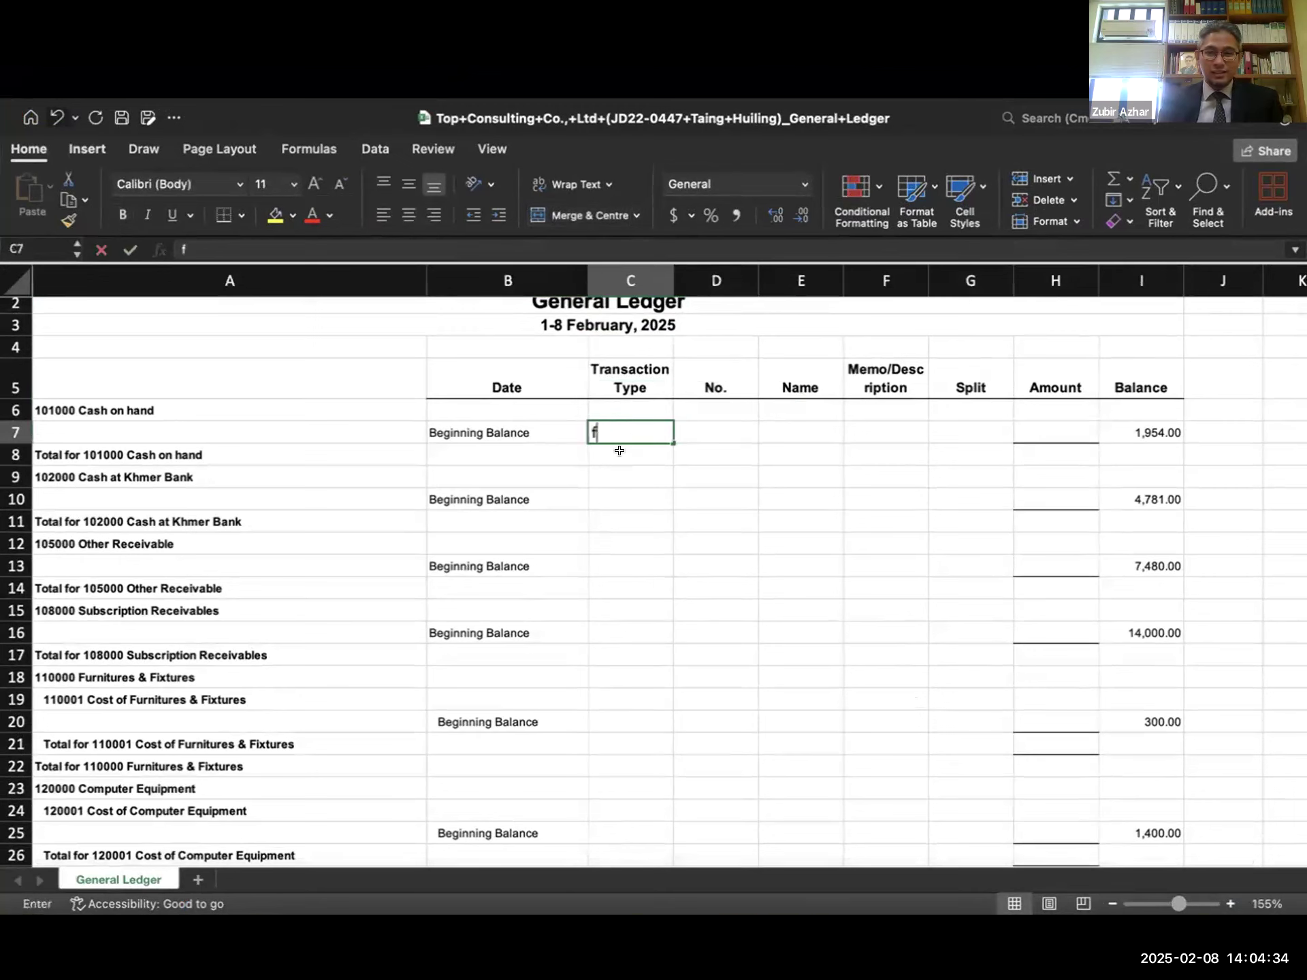
{"action": "key", "text": "BackSpace"}
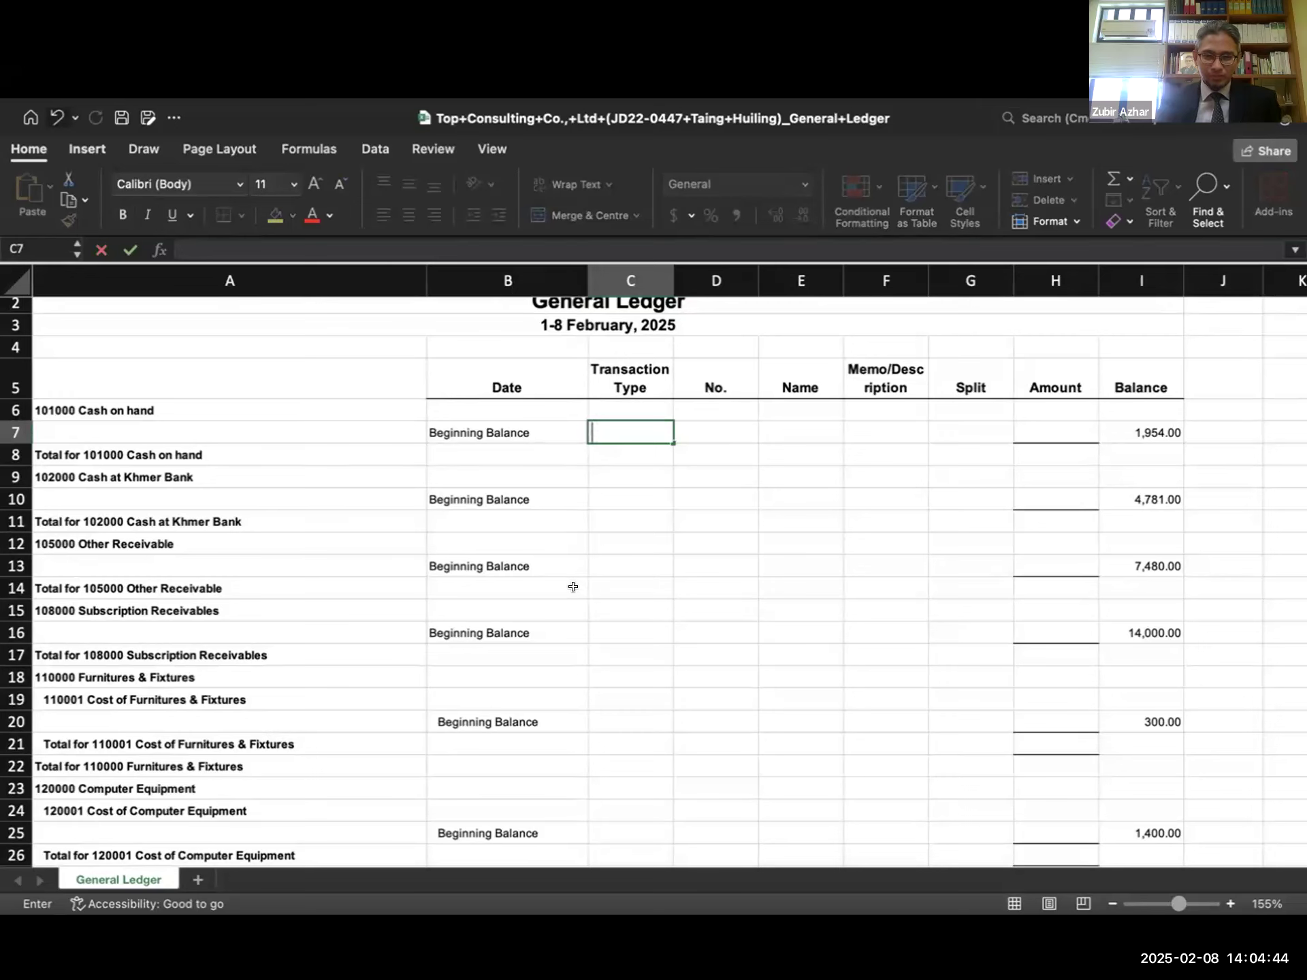
{"action": "left_click", "coordinate": [633, 499]}
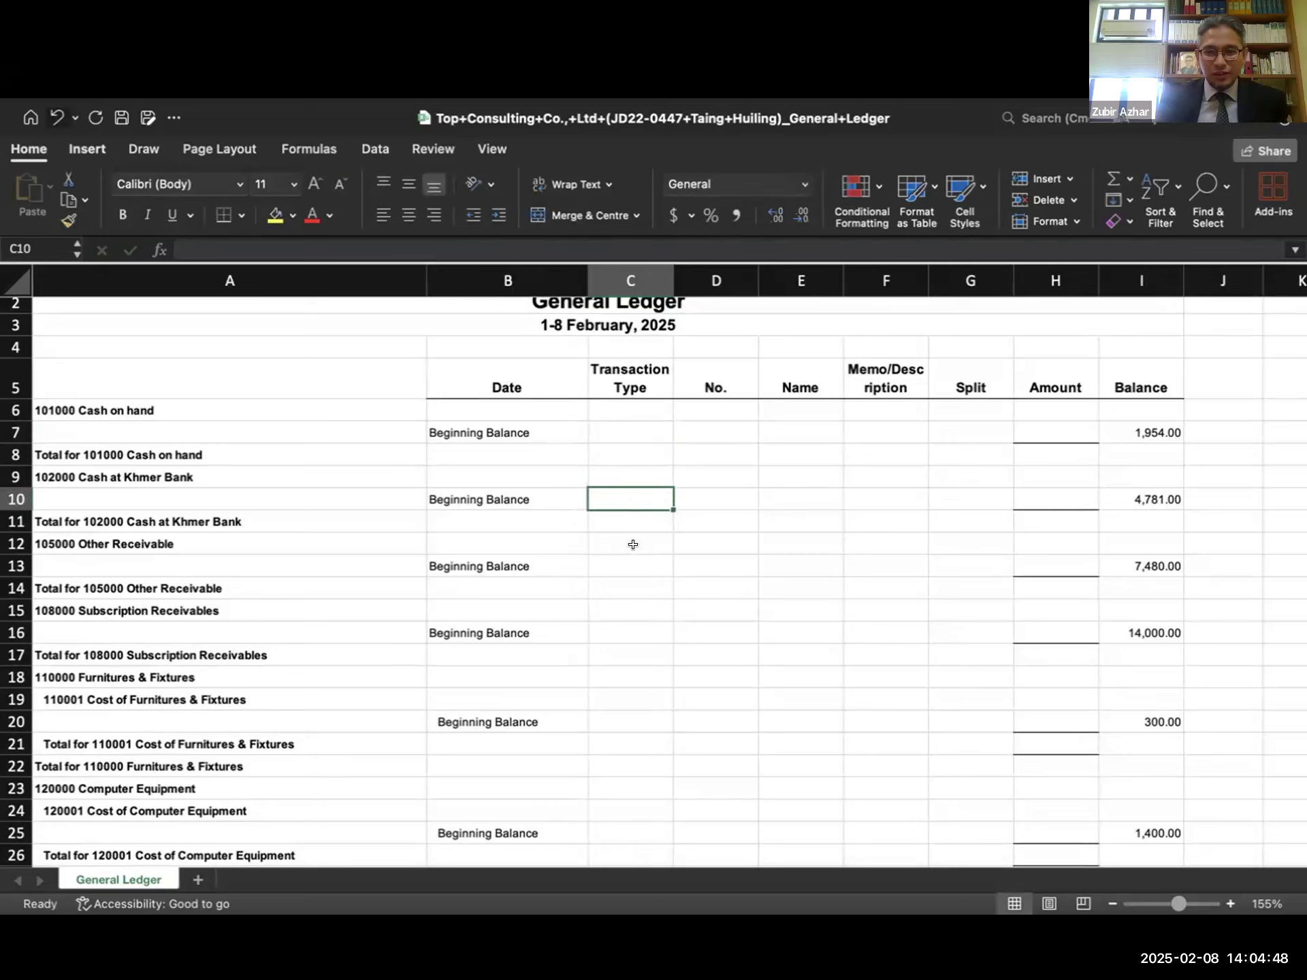
- Look through the exported General Ledger worksheet down to the General and Administration expense accounts and return to its header
{"action": "scroll", "coordinate": [634, 662], "scroll_direction": "down", "scroll_amount": 13}
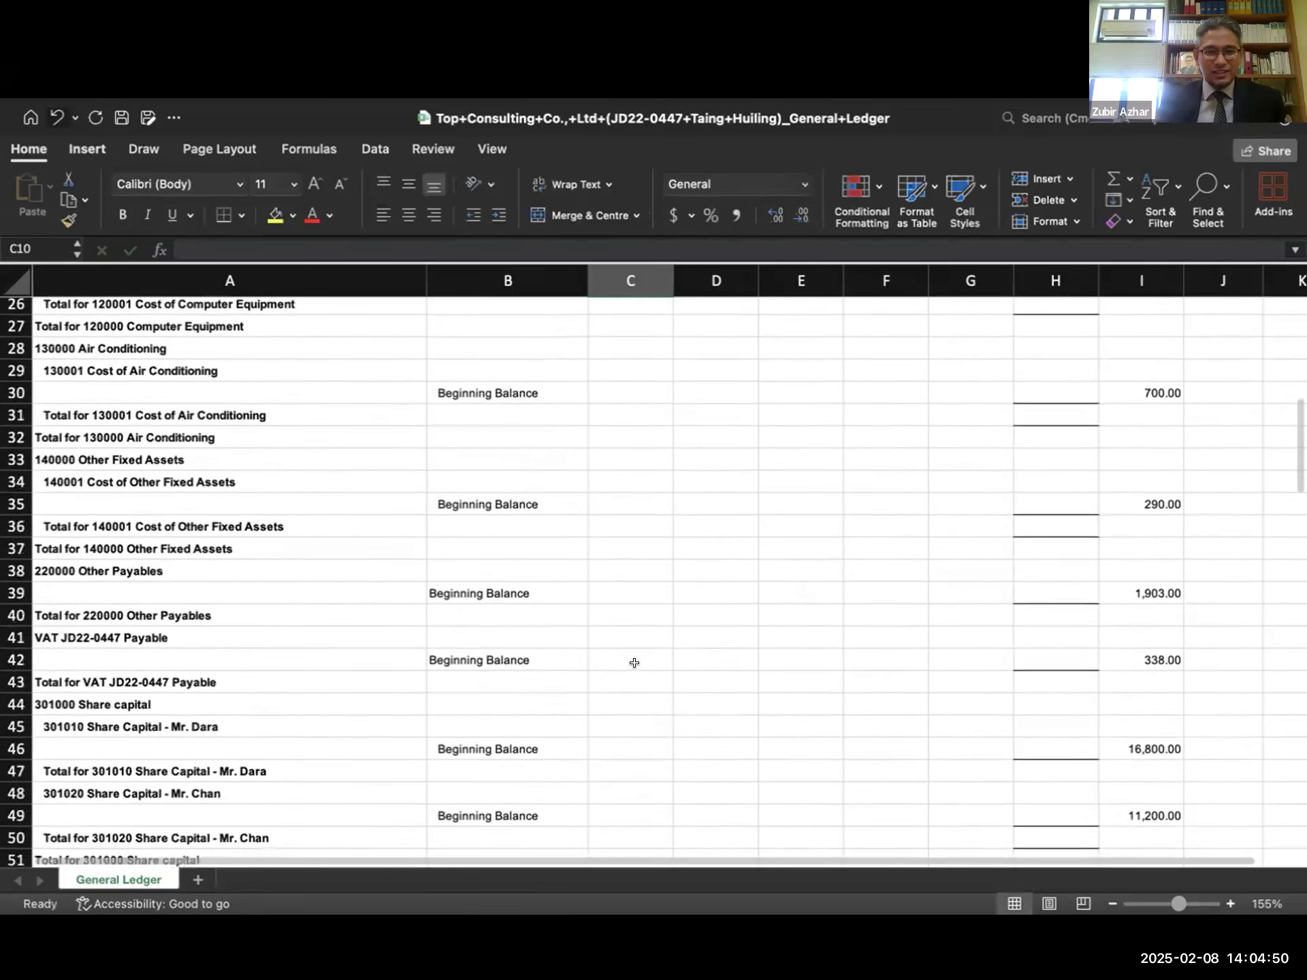
{"action": "scroll", "coordinate": [635, 662], "scroll_direction": "down", "scroll_amount": 18}
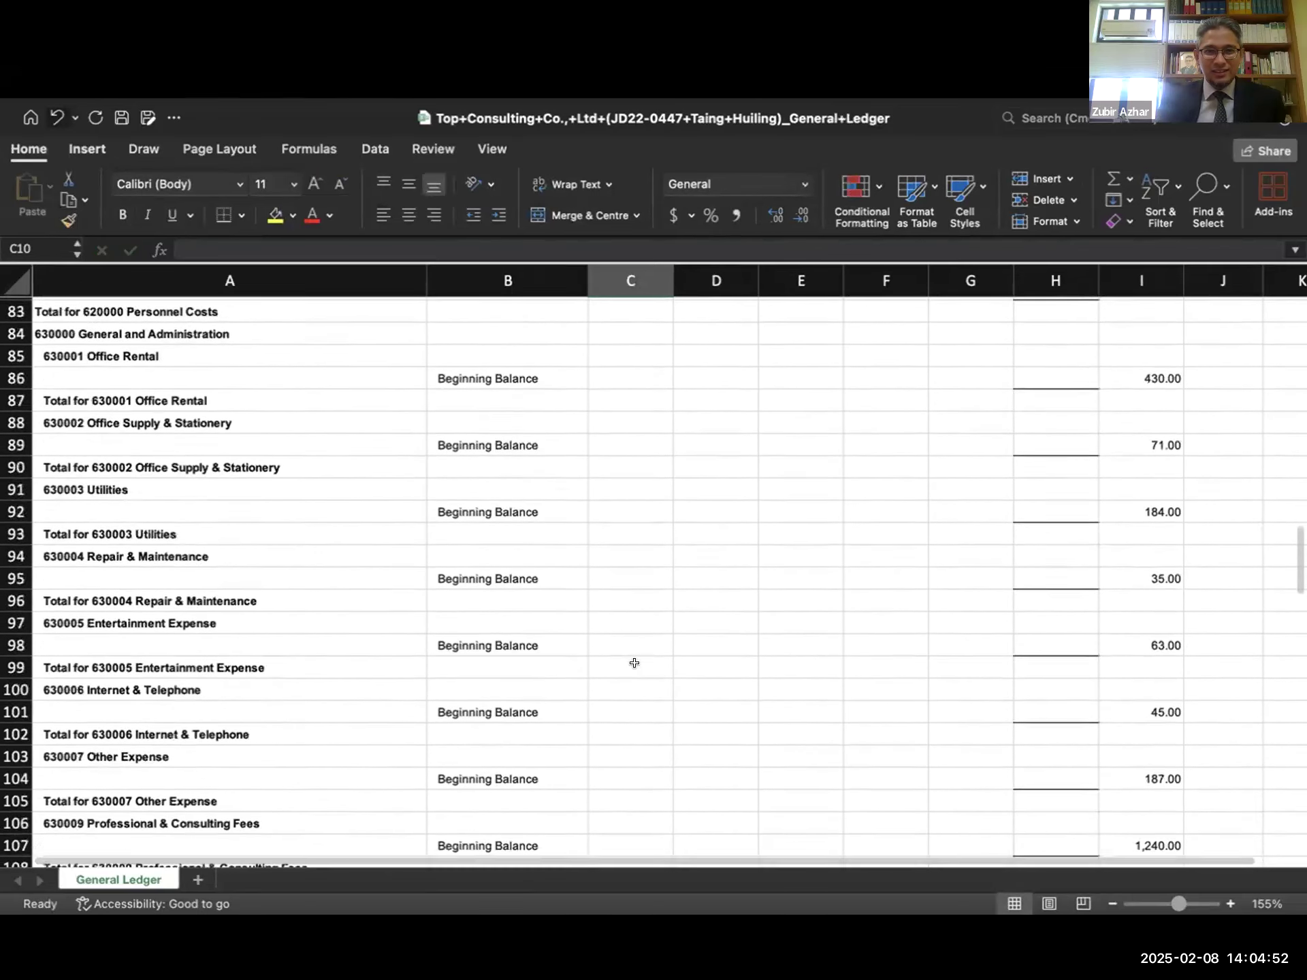
{"action": "scroll", "coordinate": [634, 662], "scroll_direction": "down", "scroll_amount": 7}
{"action": "scroll", "coordinate": [634, 663], "scroll_direction": "up", "scroll_amount": 20}
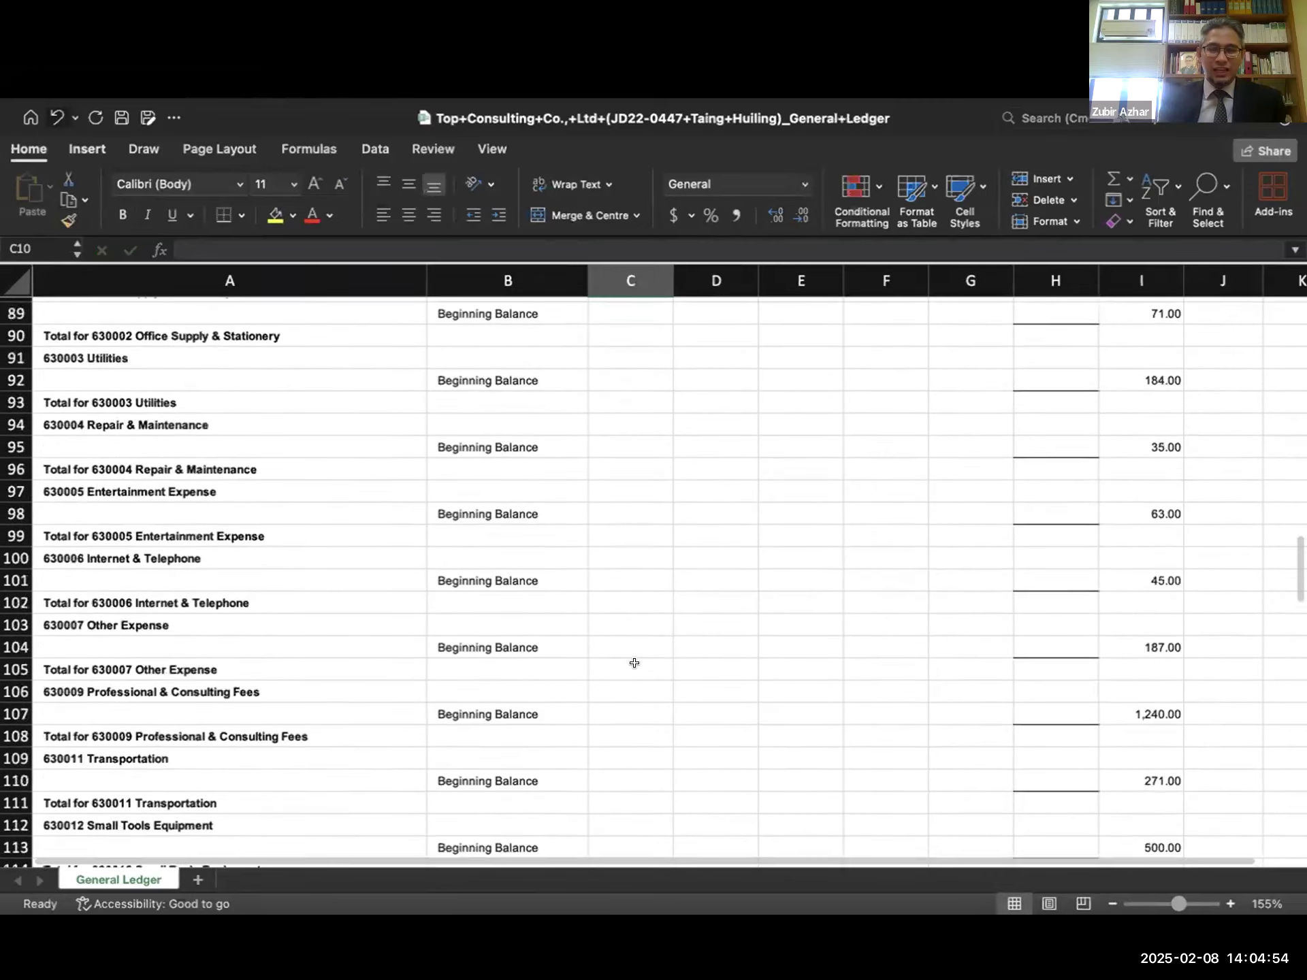
{"action": "scroll", "coordinate": [634, 662], "scroll_direction": "up", "scroll_amount": 12}
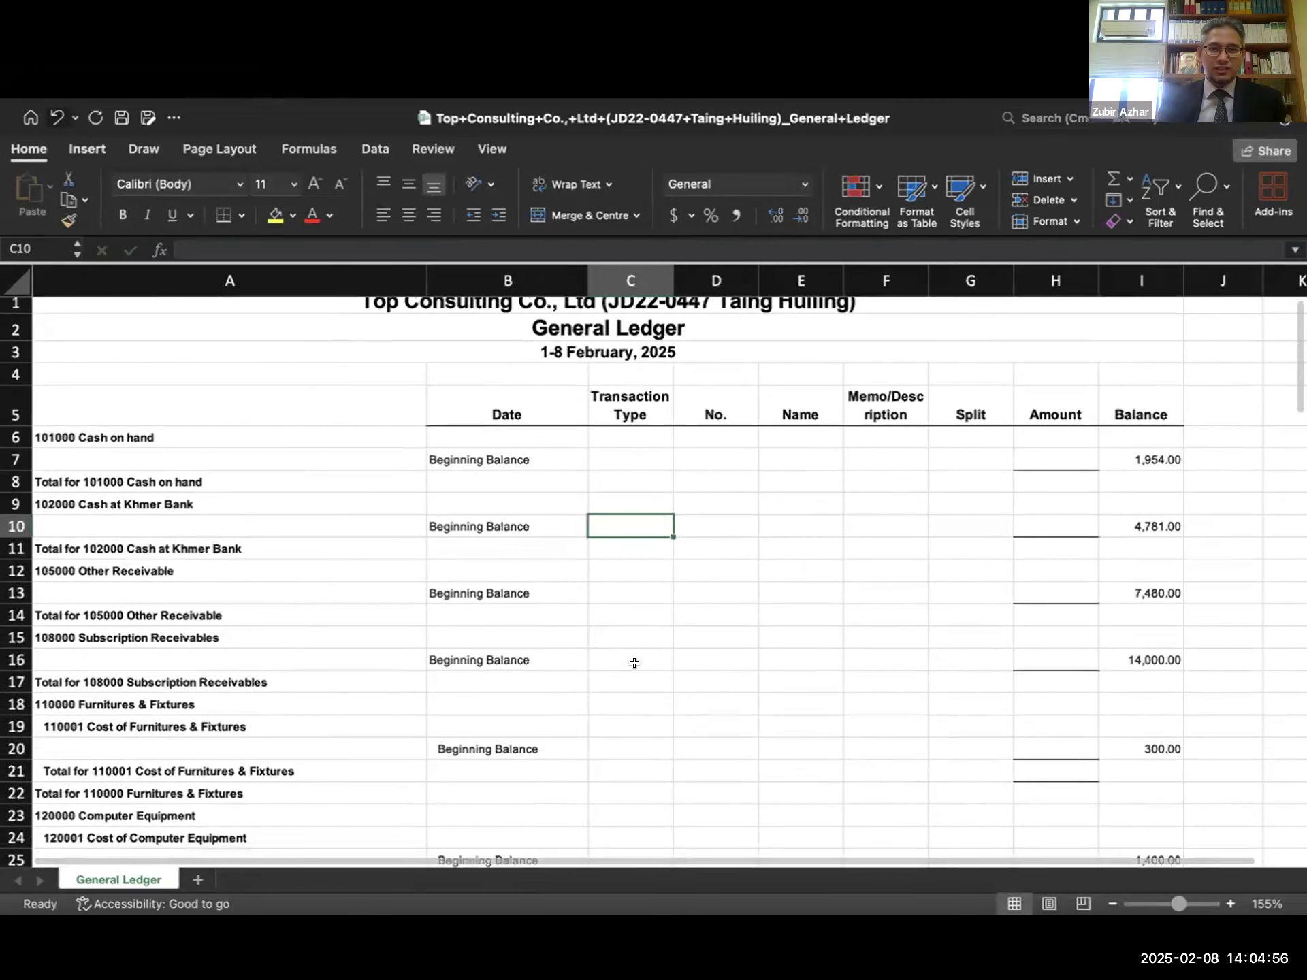
{"action": "scroll", "coordinate": [634, 662], "scroll_direction": "up", "scroll_amount": 1}
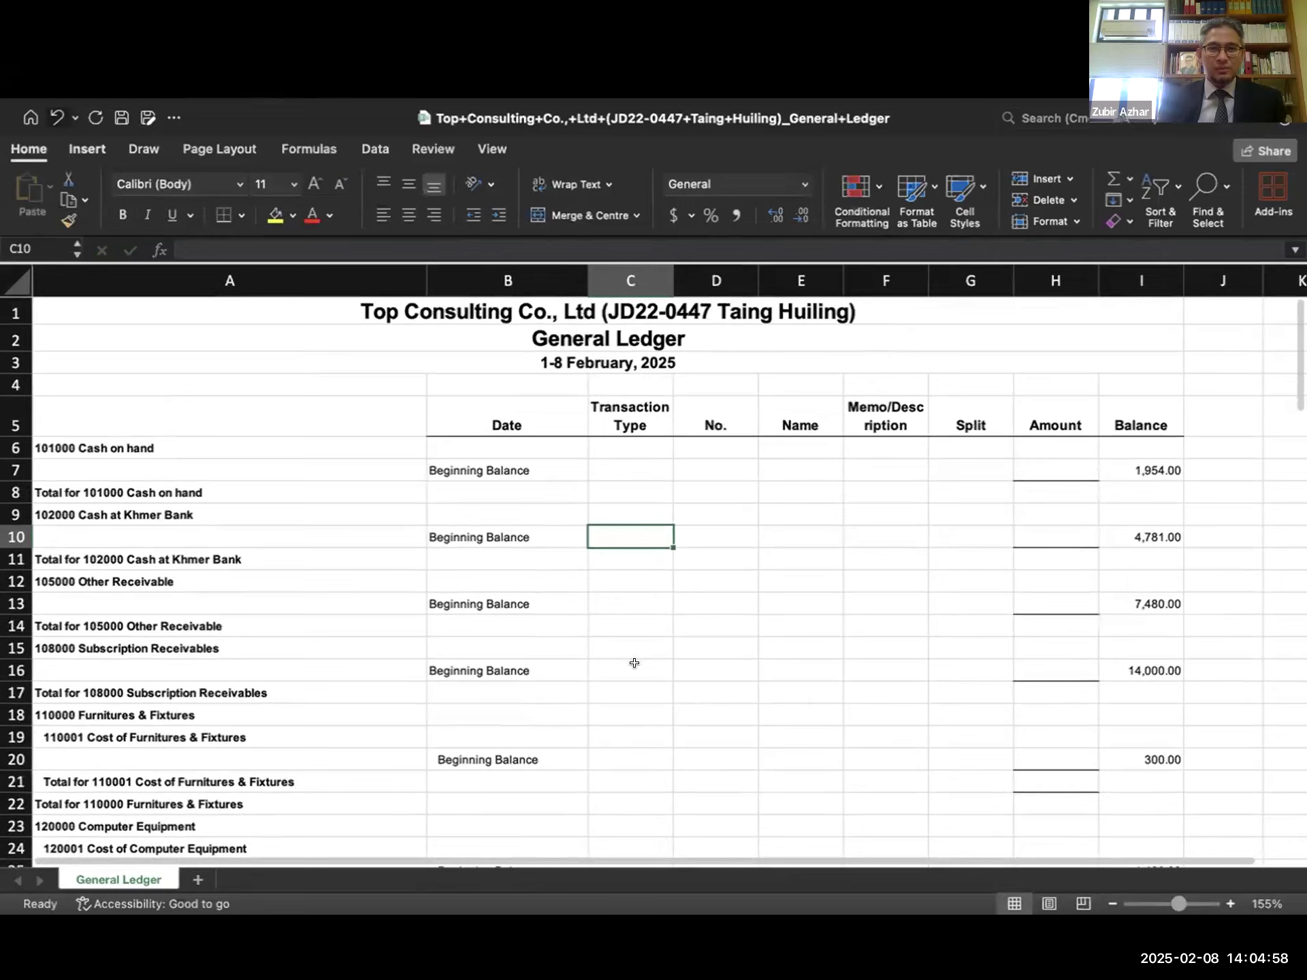
{"action": "scroll", "coordinate": [635, 663], "scroll_direction": "right", "scroll_amount": 1}
{"action": "scroll", "coordinate": [635, 663], "scroll_direction": "down", "scroll_amount": 1}
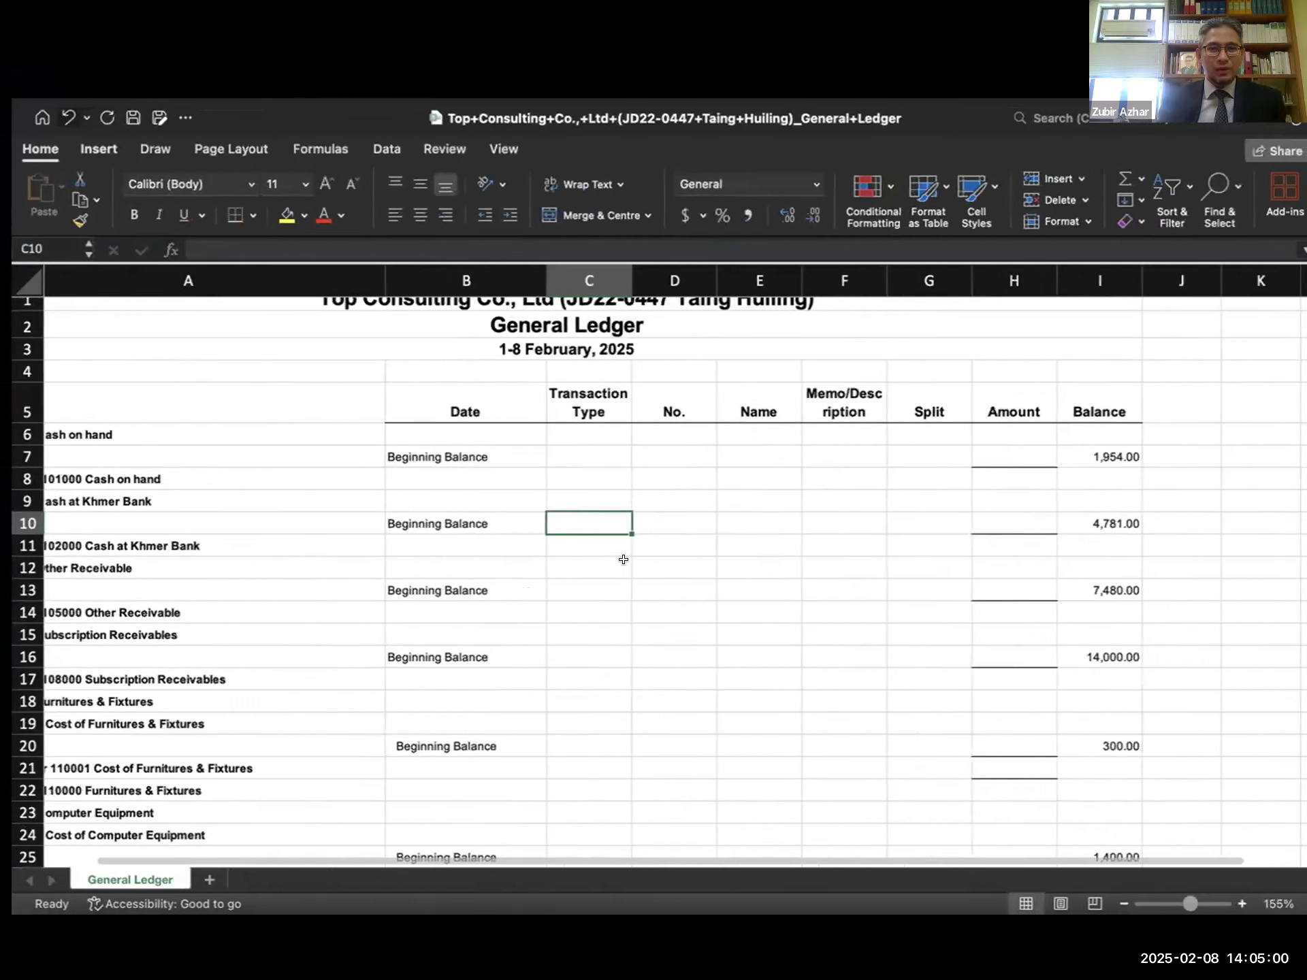
{"action": "scroll", "coordinate": [627, 563], "scroll_direction": "left", "scroll_amount": 2}
{"action": "scroll", "coordinate": [627, 563], "scroll_direction": "up", "scroll_amount": 1}
- Switch back to QuickBooks in Chrome and return from the General Ledger report to the report list
{"action": "key", "text": "ctrl+Right"}
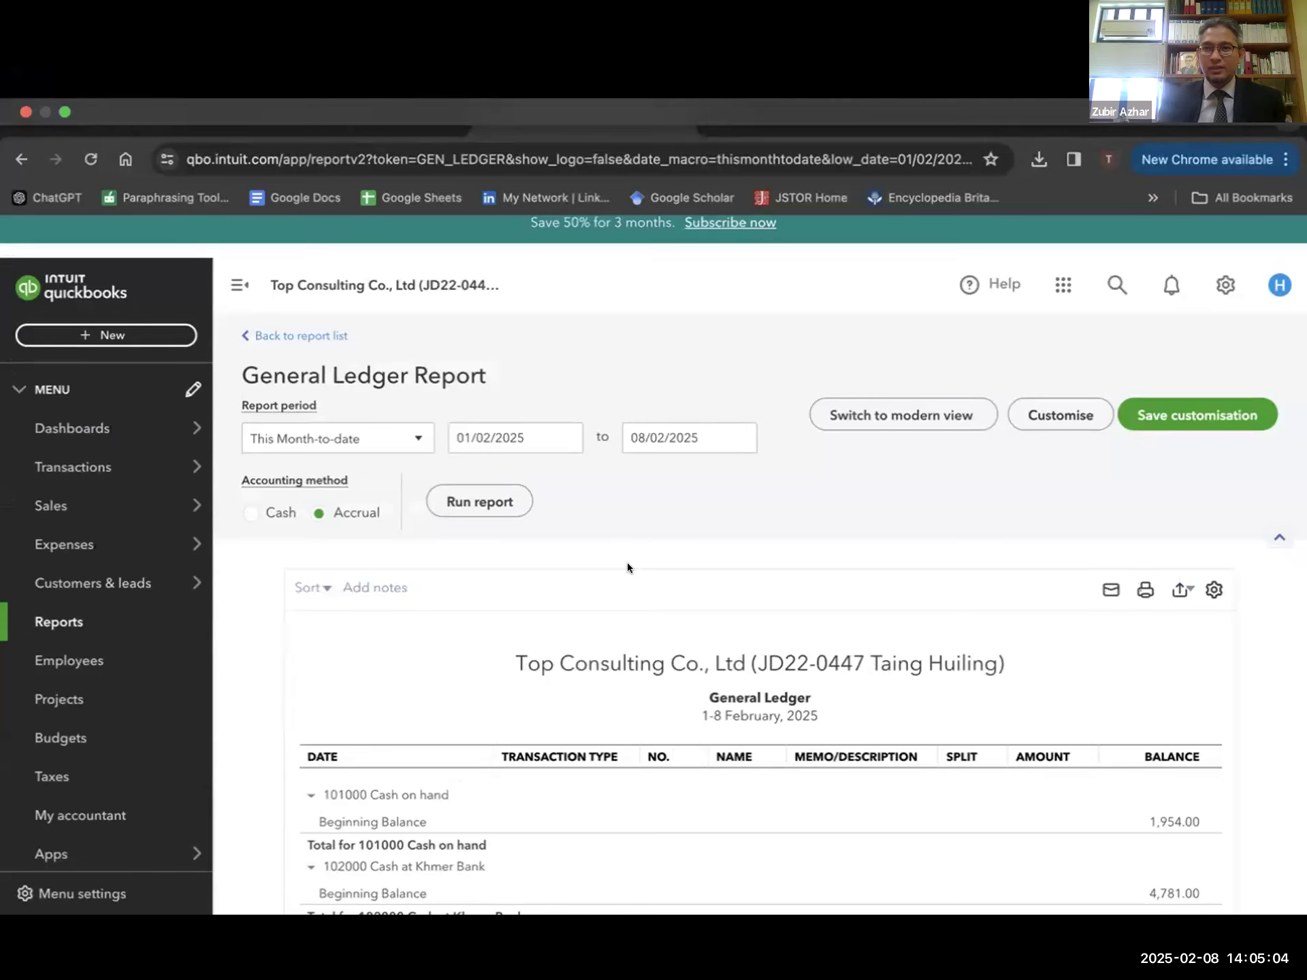
{"action": "scroll", "coordinate": [887, 590], "scroll_direction": "down", "scroll_amount": 8}
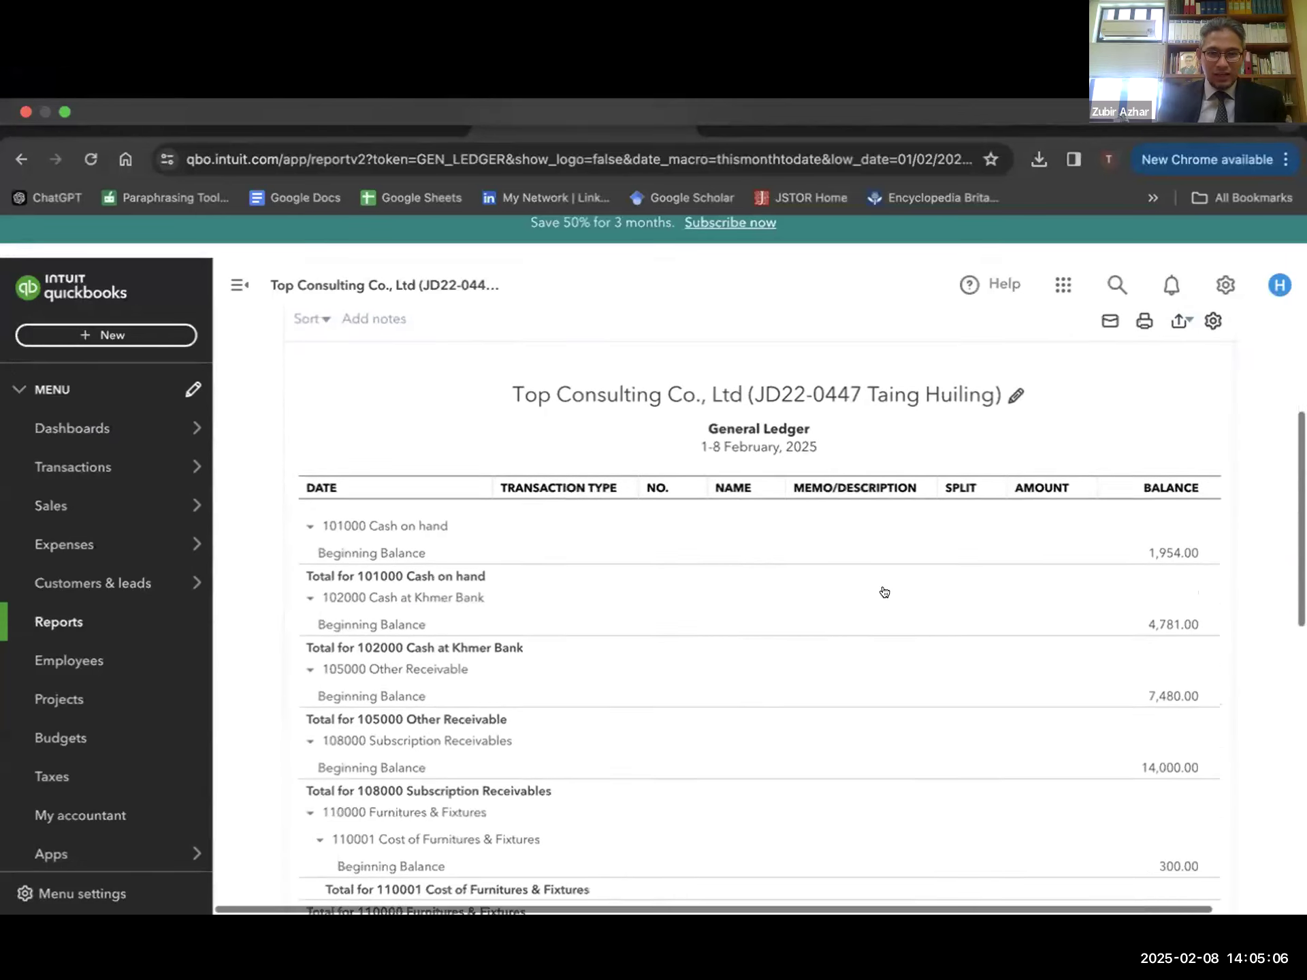
{"action": "scroll", "coordinate": [978, 463], "scroll_direction": "up", "scroll_amount": 5}
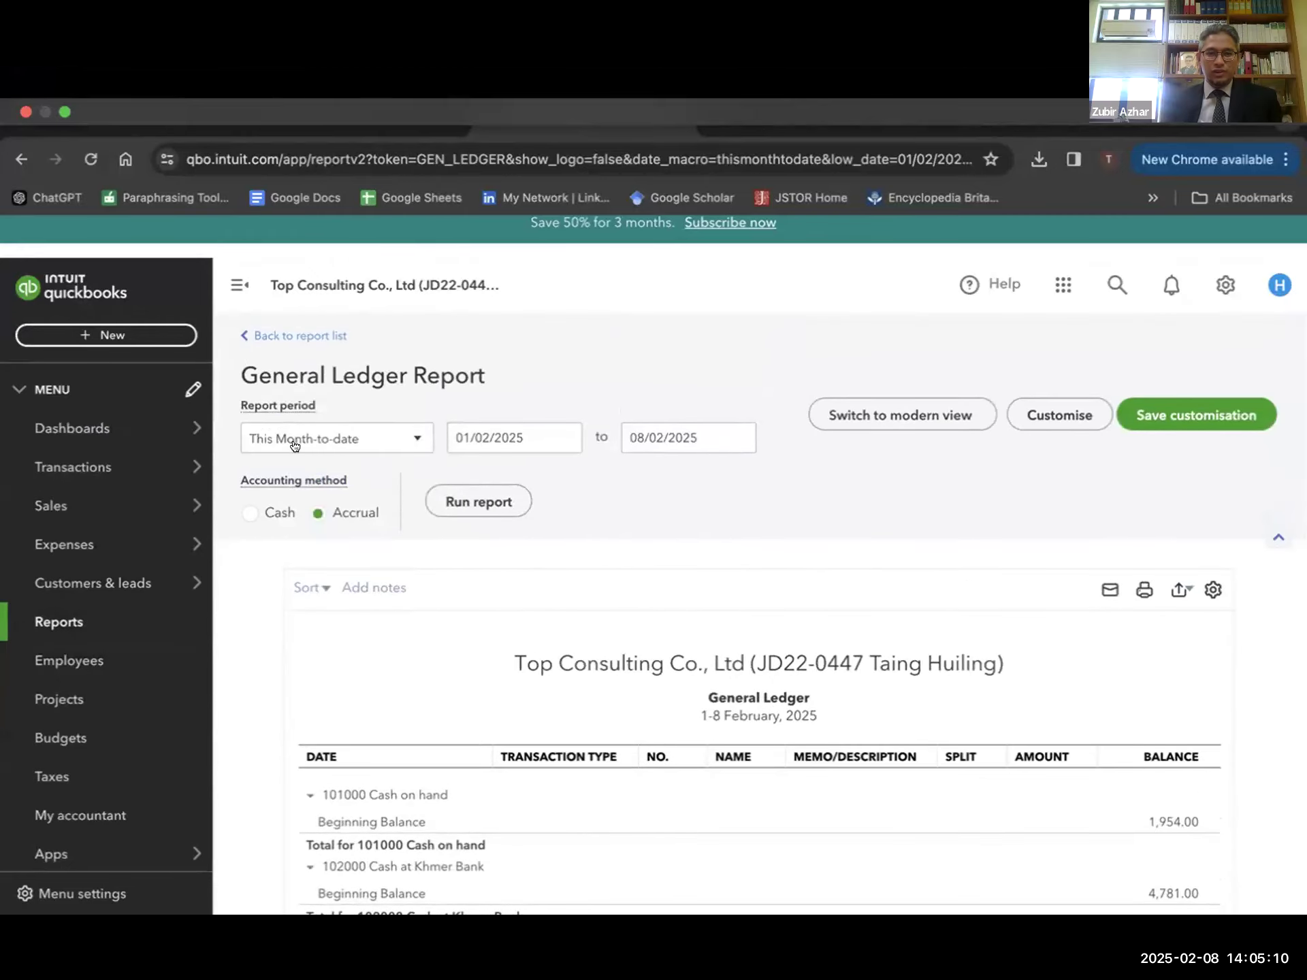
{"action": "left_click", "coordinate": [281, 330]}
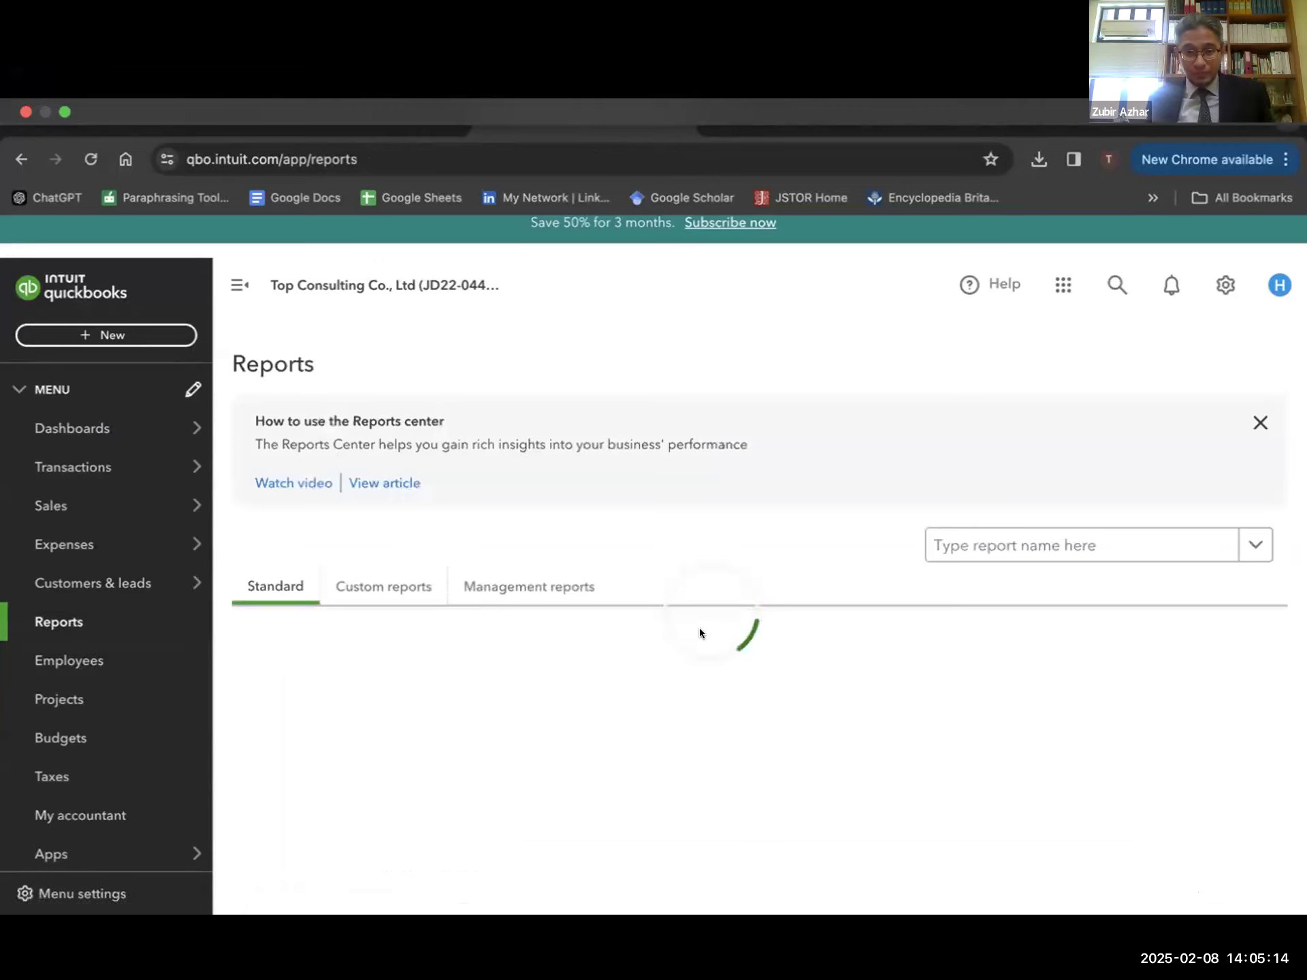
- Examine the Business overview group of standard reports, including the Balance Sheet, Cash Flows and Profit and Loss variants
{"action": "scroll", "coordinate": [699, 744], "scroll_direction": "down", "scroll_amount": 2}
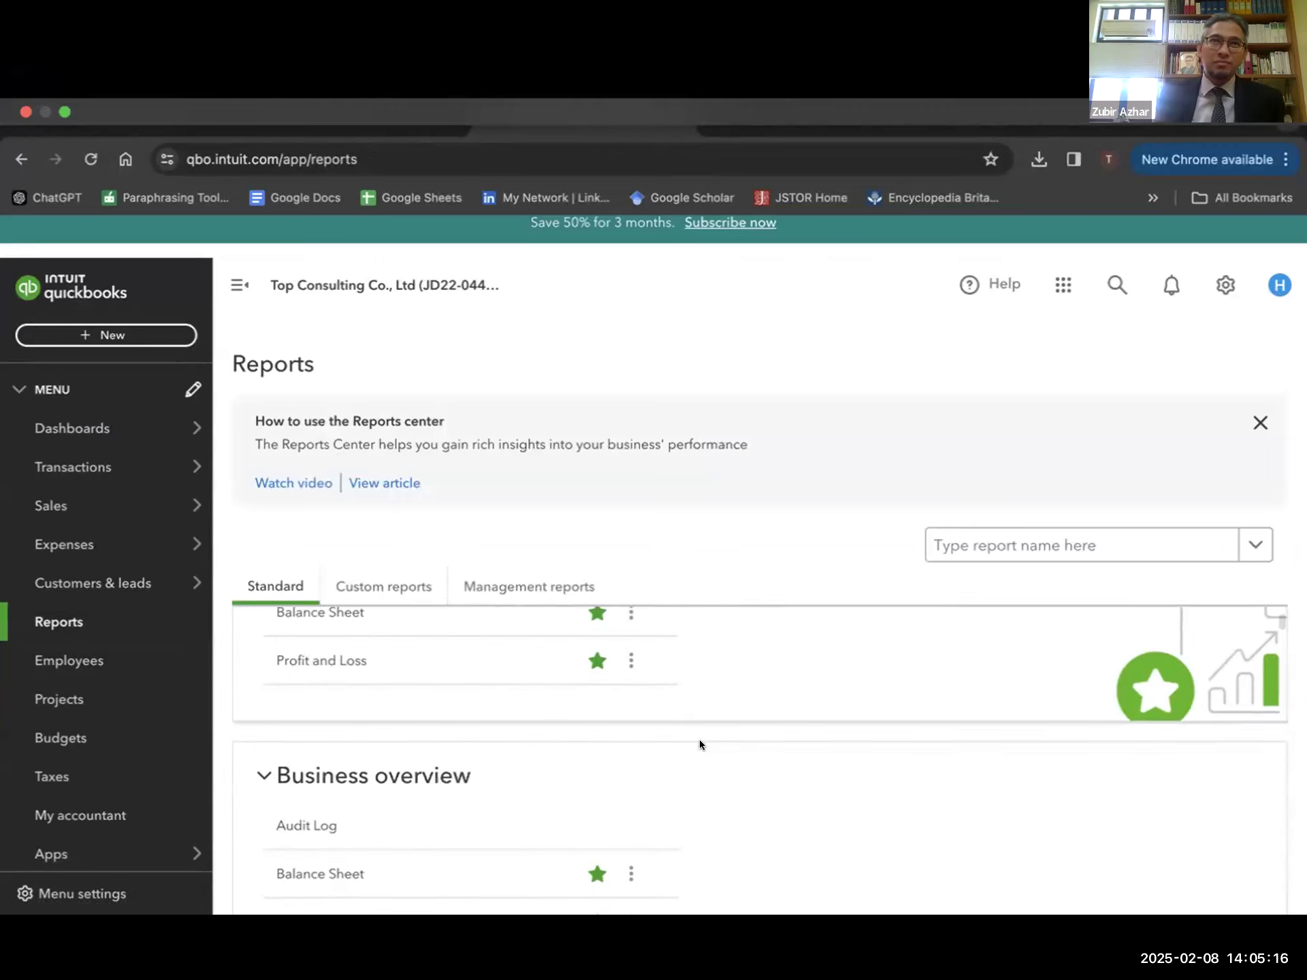
{"action": "scroll", "coordinate": [700, 739], "scroll_direction": "down", "scroll_amount": 5}
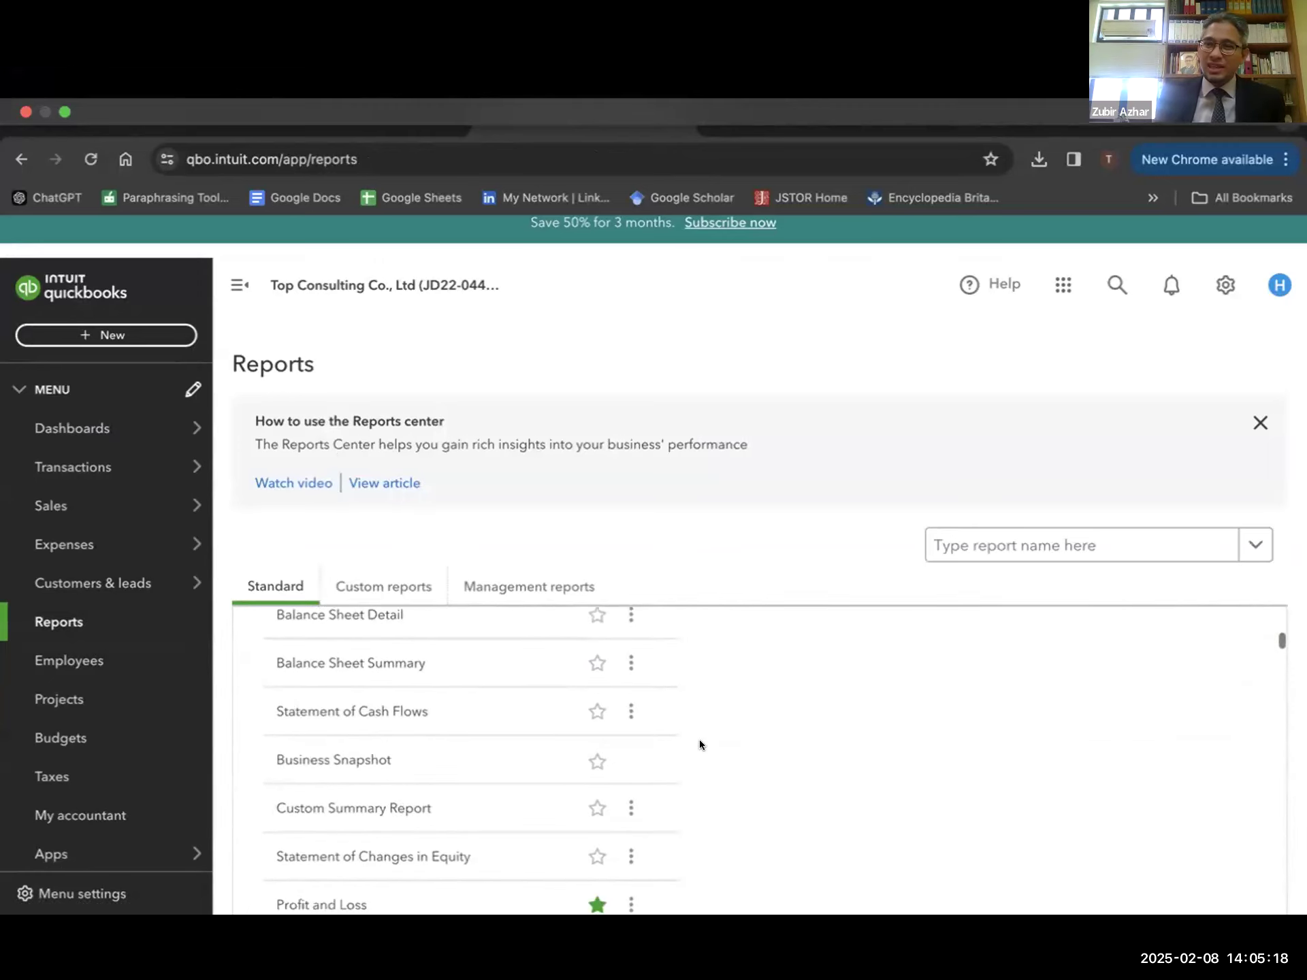
{"action": "scroll", "coordinate": [700, 745], "scroll_direction": "down", "scroll_amount": 1}
{"action": "scroll", "coordinate": [700, 739], "scroll_direction": "up", "scroll_amount": 4}
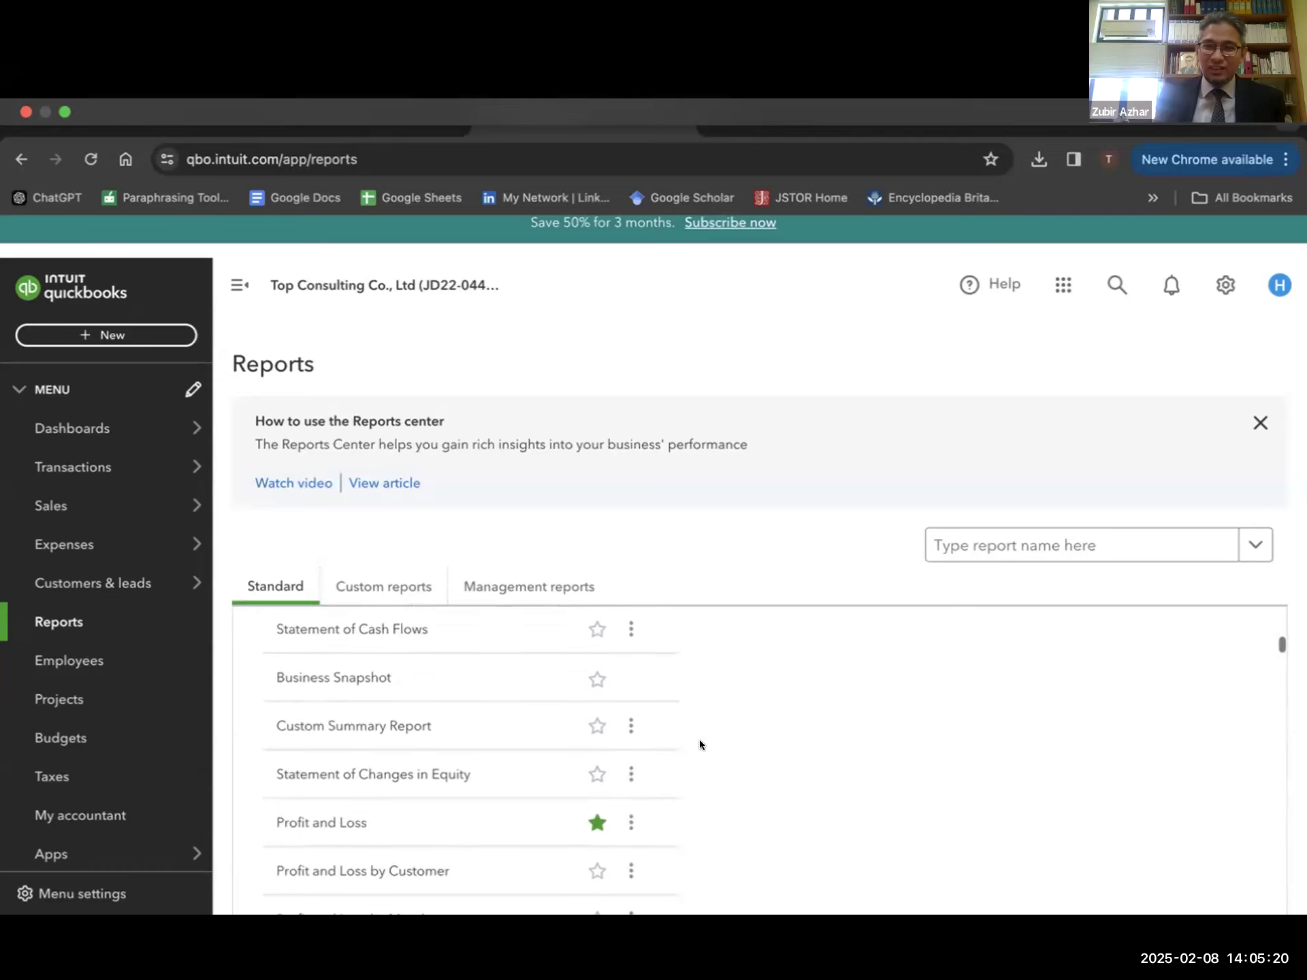
{"action": "scroll", "coordinate": [700, 739], "scroll_direction": "down", "scroll_amount": 3}
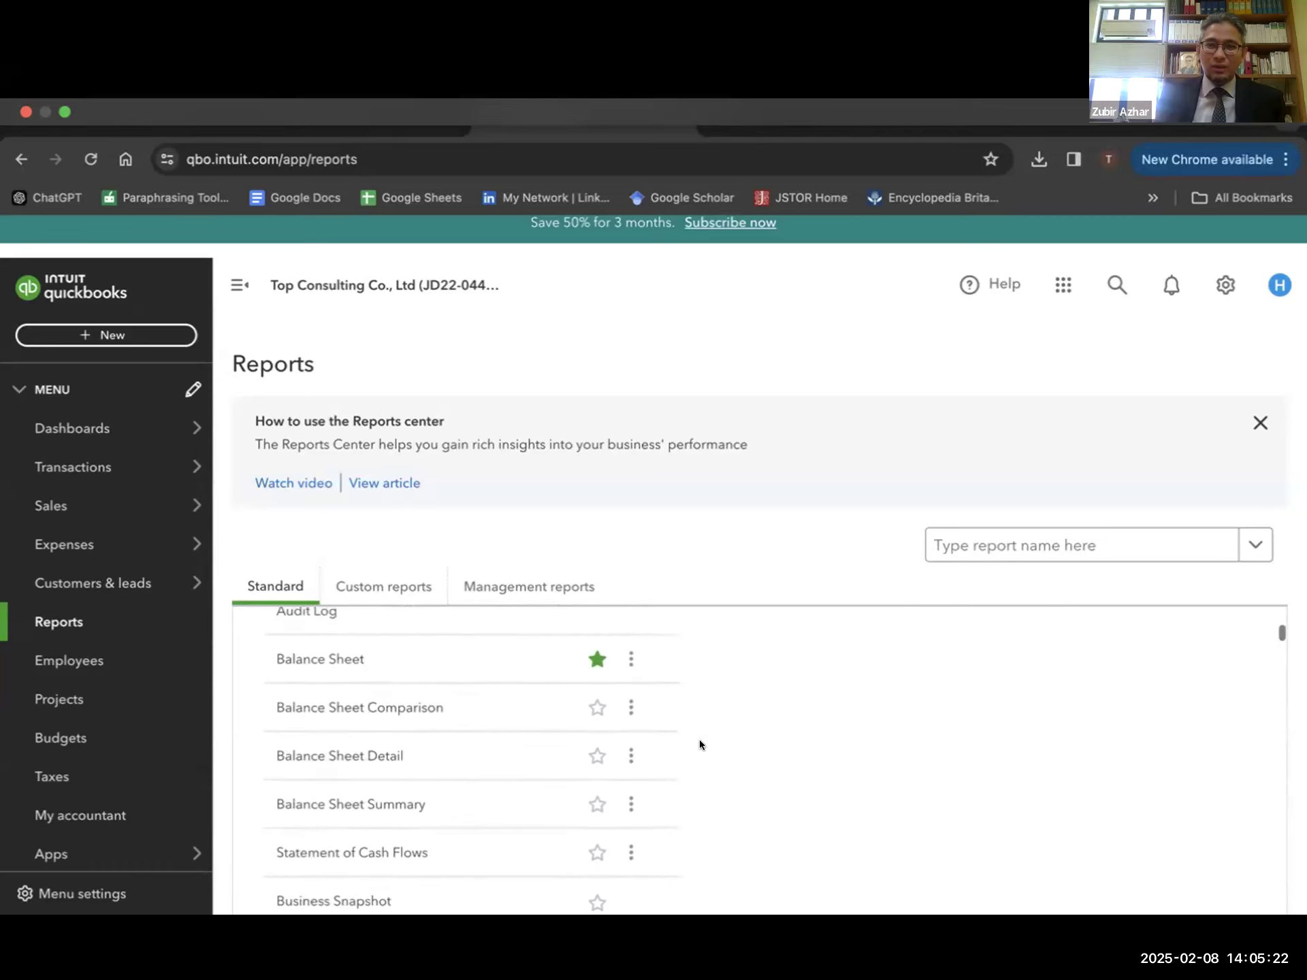
{"action": "scroll", "coordinate": [700, 739], "scroll_direction": "down", "scroll_amount": 5}
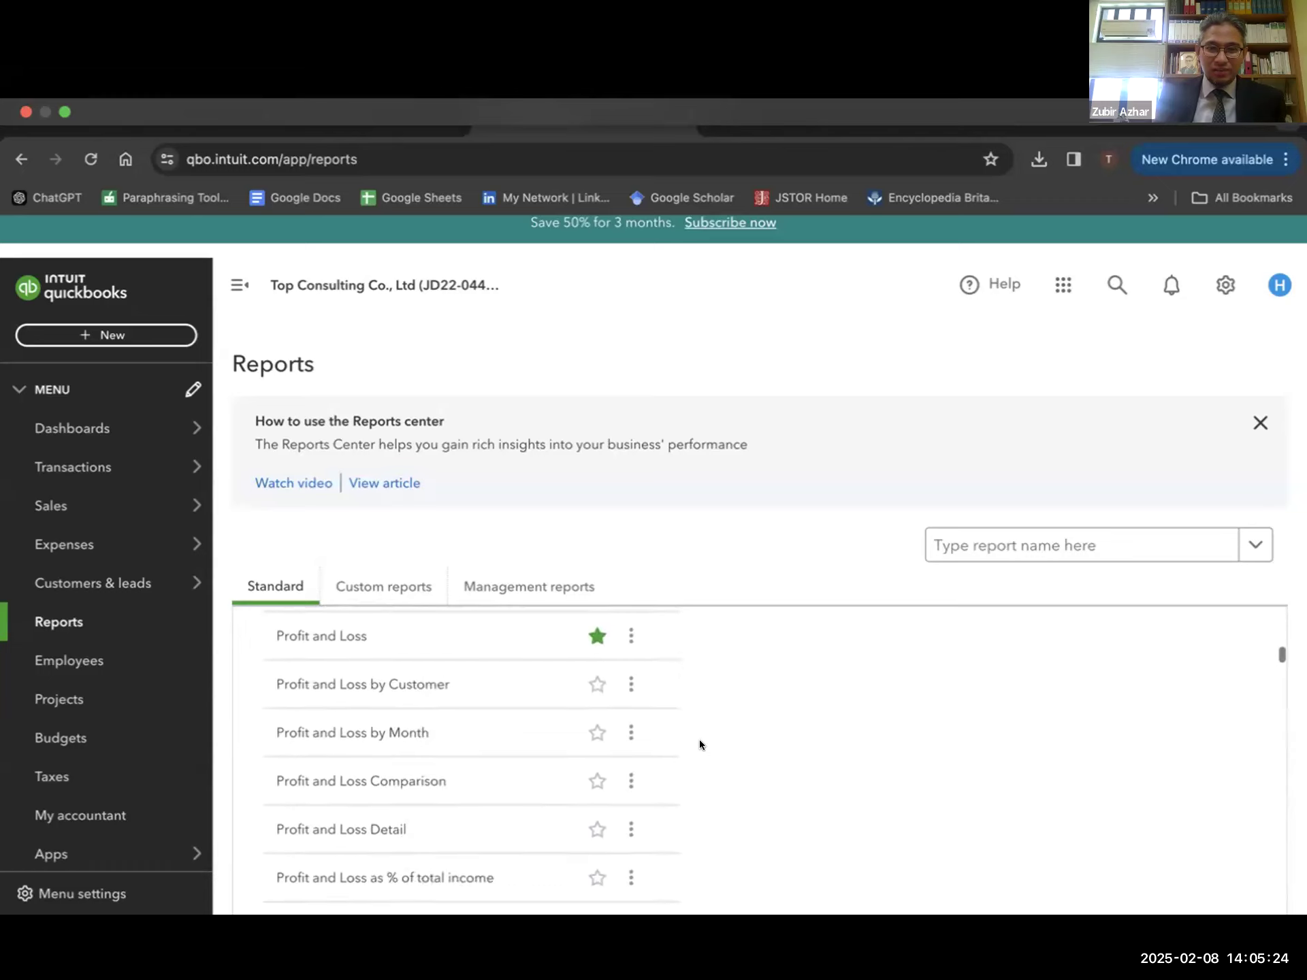
{"action": "scroll", "coordinate": [700, 740], "scroll_direction": "down", "scroll_amount": 4}
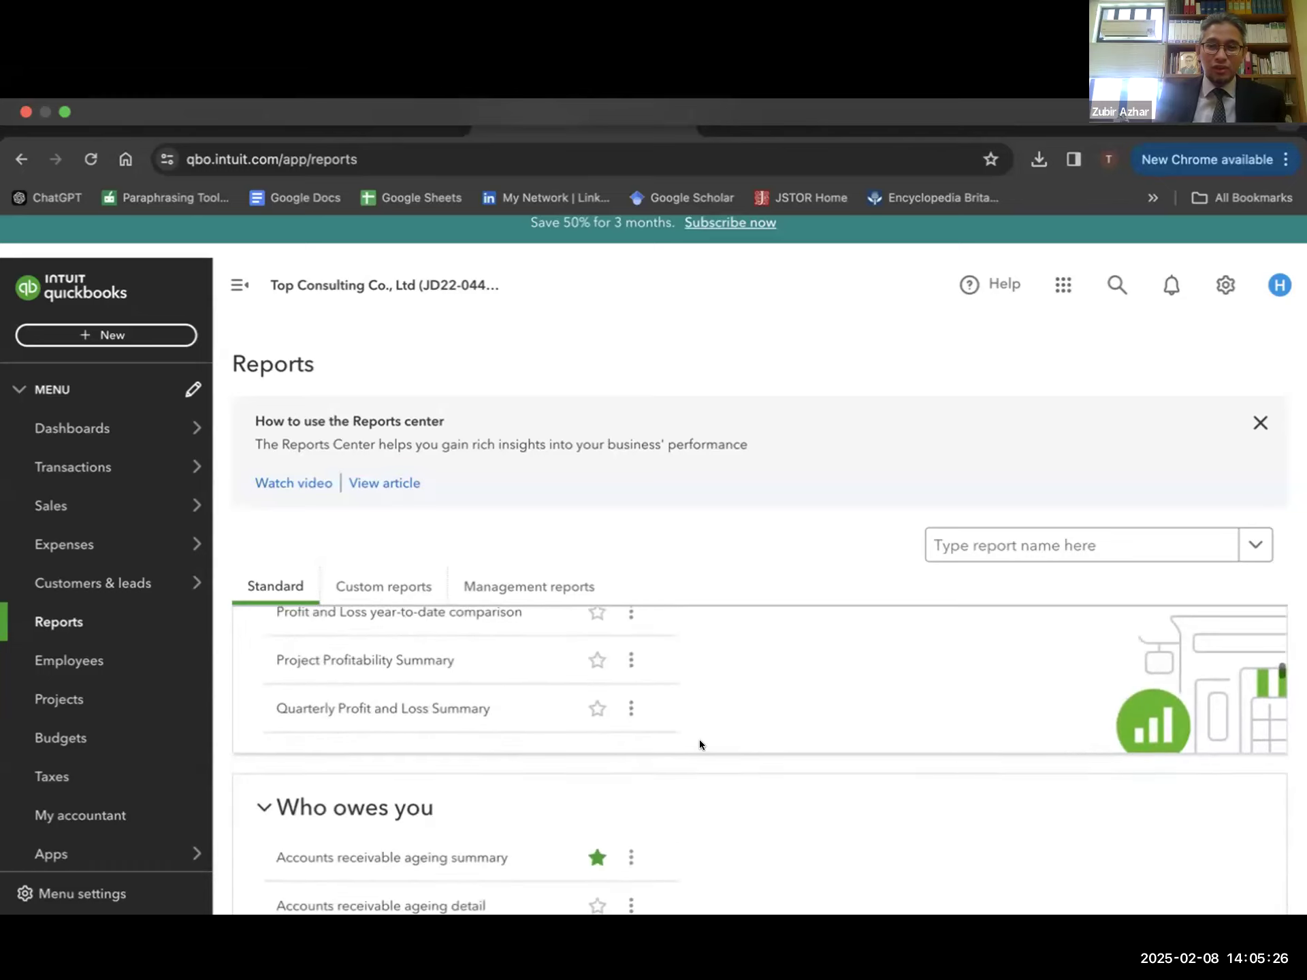
- Examine the standard reports in the Who owes you and Sales and customers groups, down to Transaction List by Customer
{"action": "scroll", "coordinate": [700, 739], "scroll_direction": "down", "scroll_amount": 4}
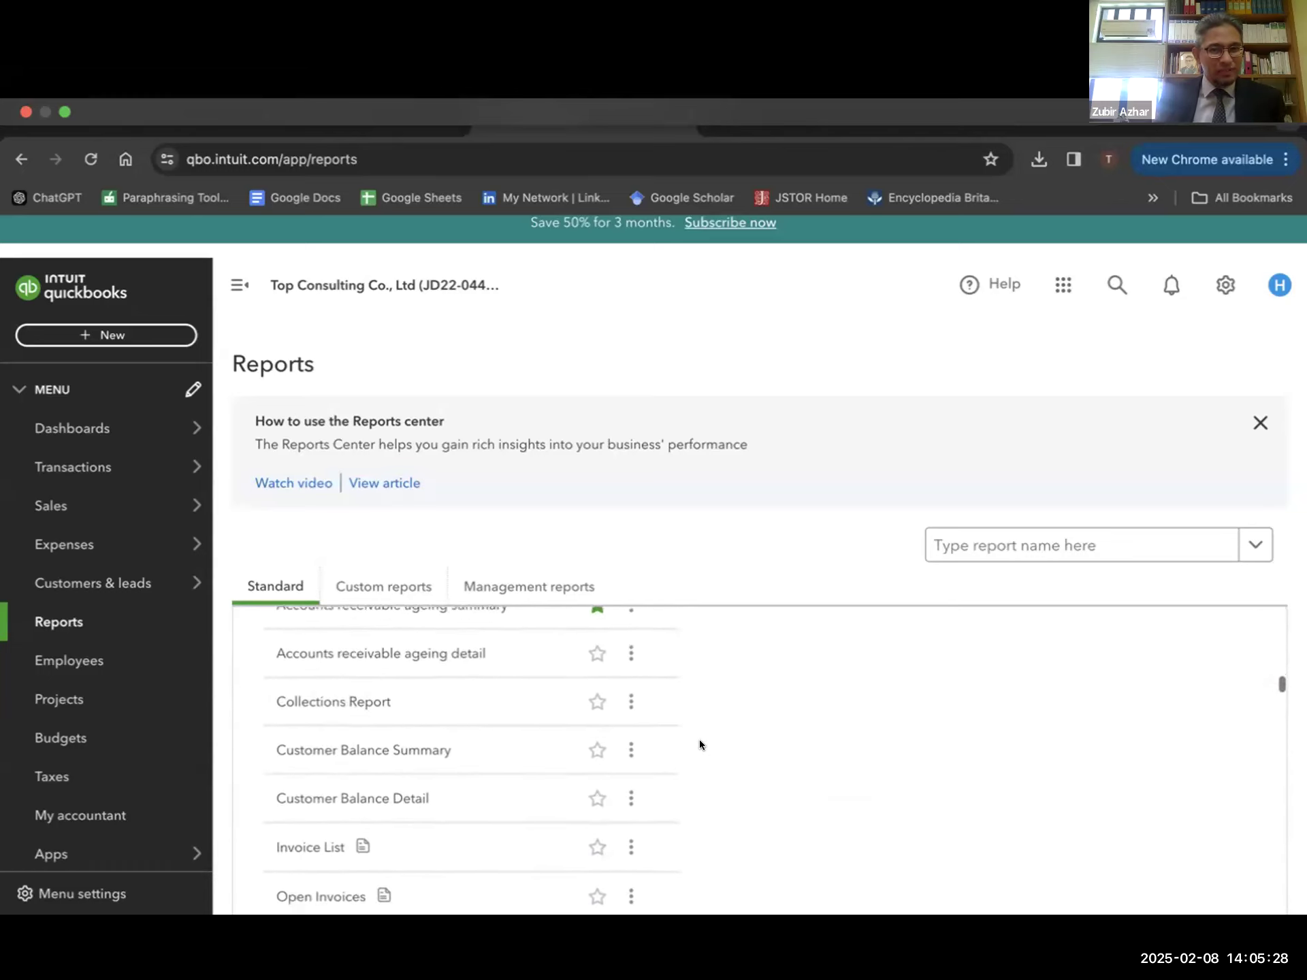
{"action": "scroll", "coordinate": [700, 739], "scroll_direction": "down", "scroll_amount": 5}
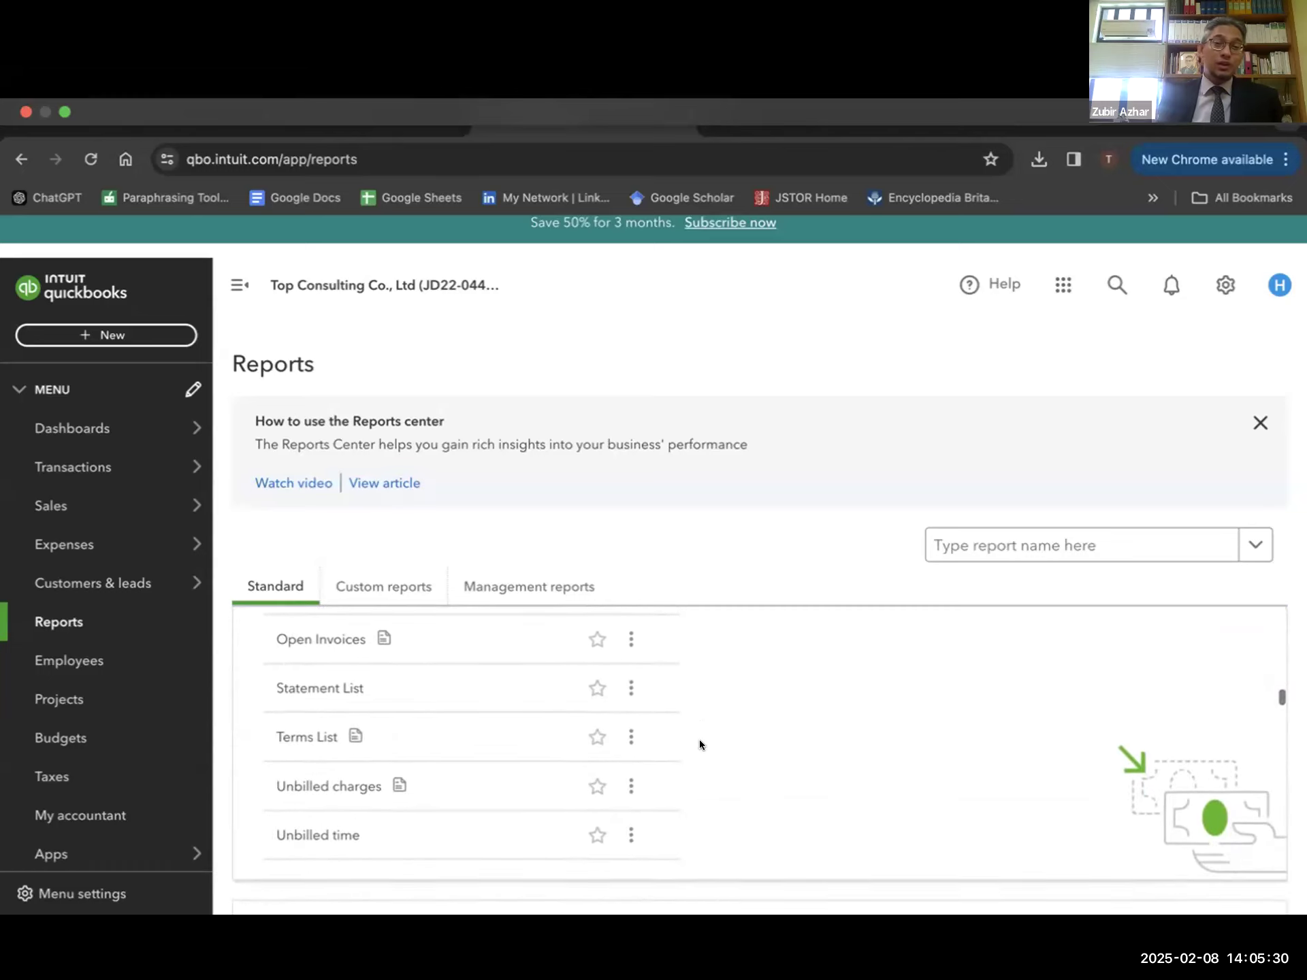
{"action": "scroll", "coordinate": [700, 745], "scroll_direction": "down", "scroll_amount": 2}
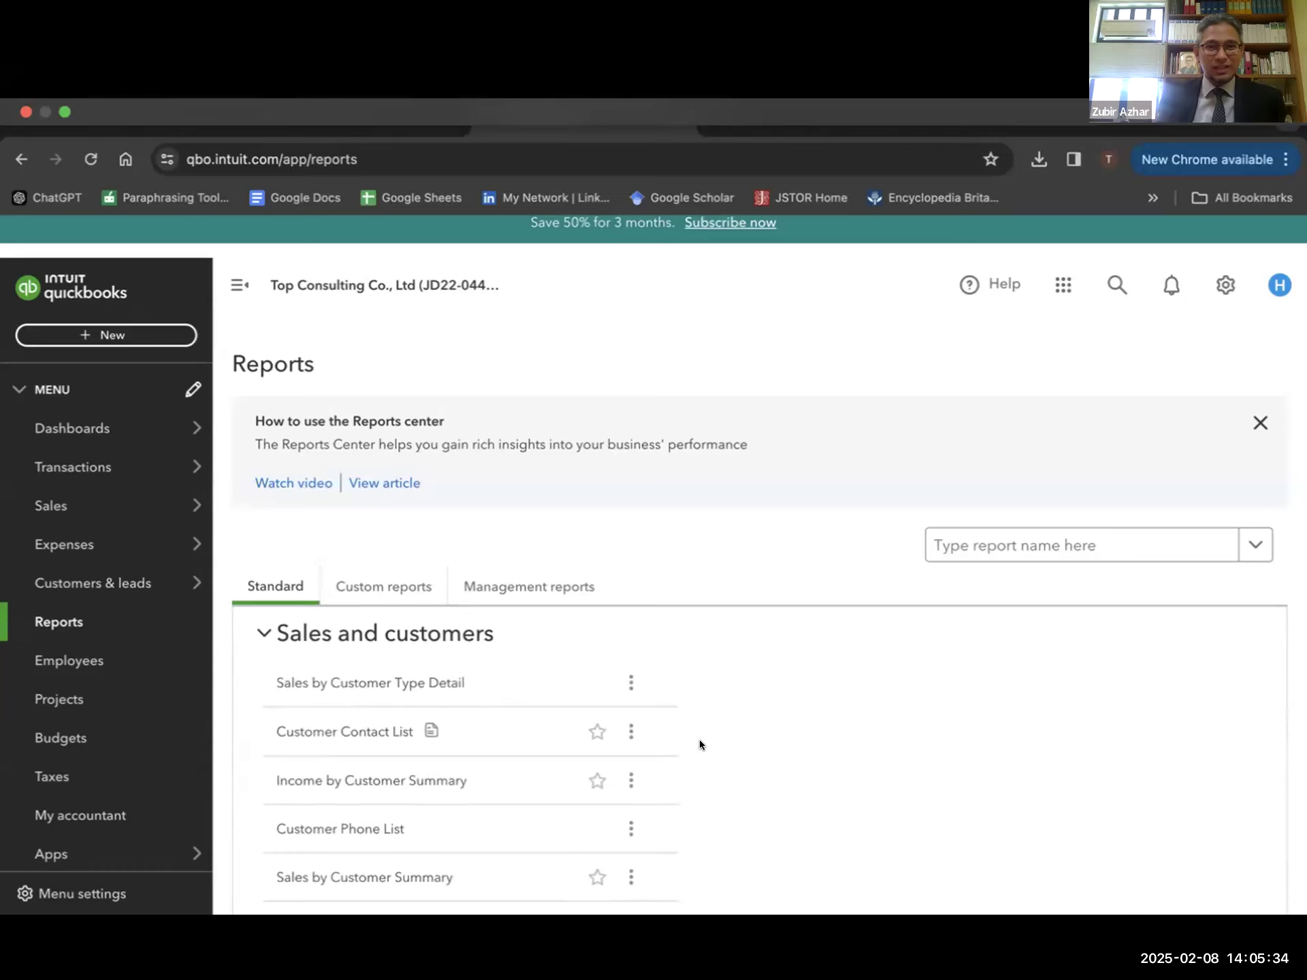
{"action": "scroll", "coordinate": [700, 743], "scroll_direction": "down", "scroll_amount": 4}
{"action": "scroll", "coordinate": [700, 742], "scroll_direction": "down", "scroll_amount": 3}
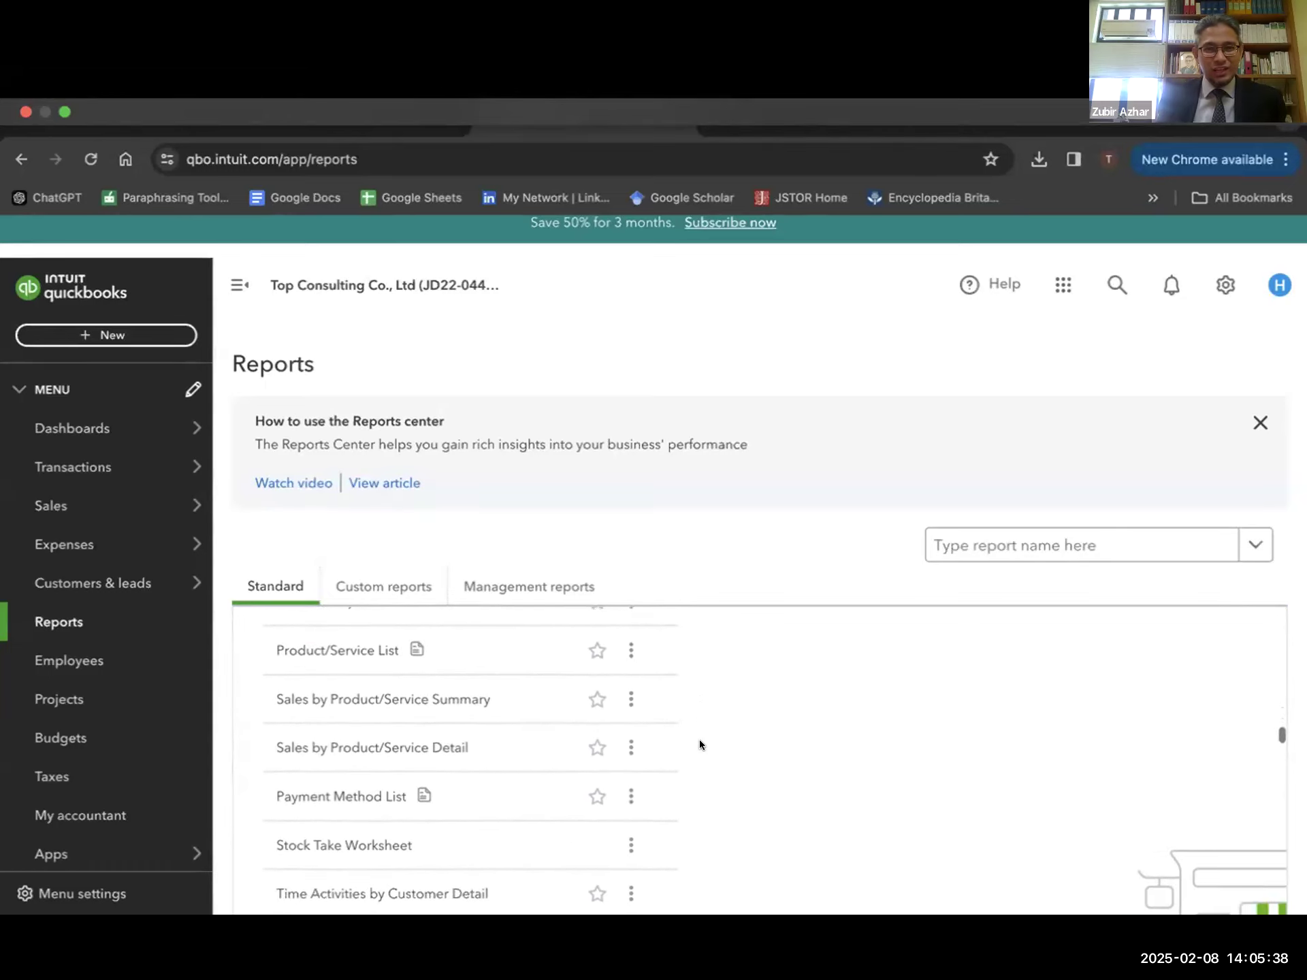
{"action": "scroll", "coordinate": [700, 742], "scroll_direction": "down", "scroll_amount": 2}
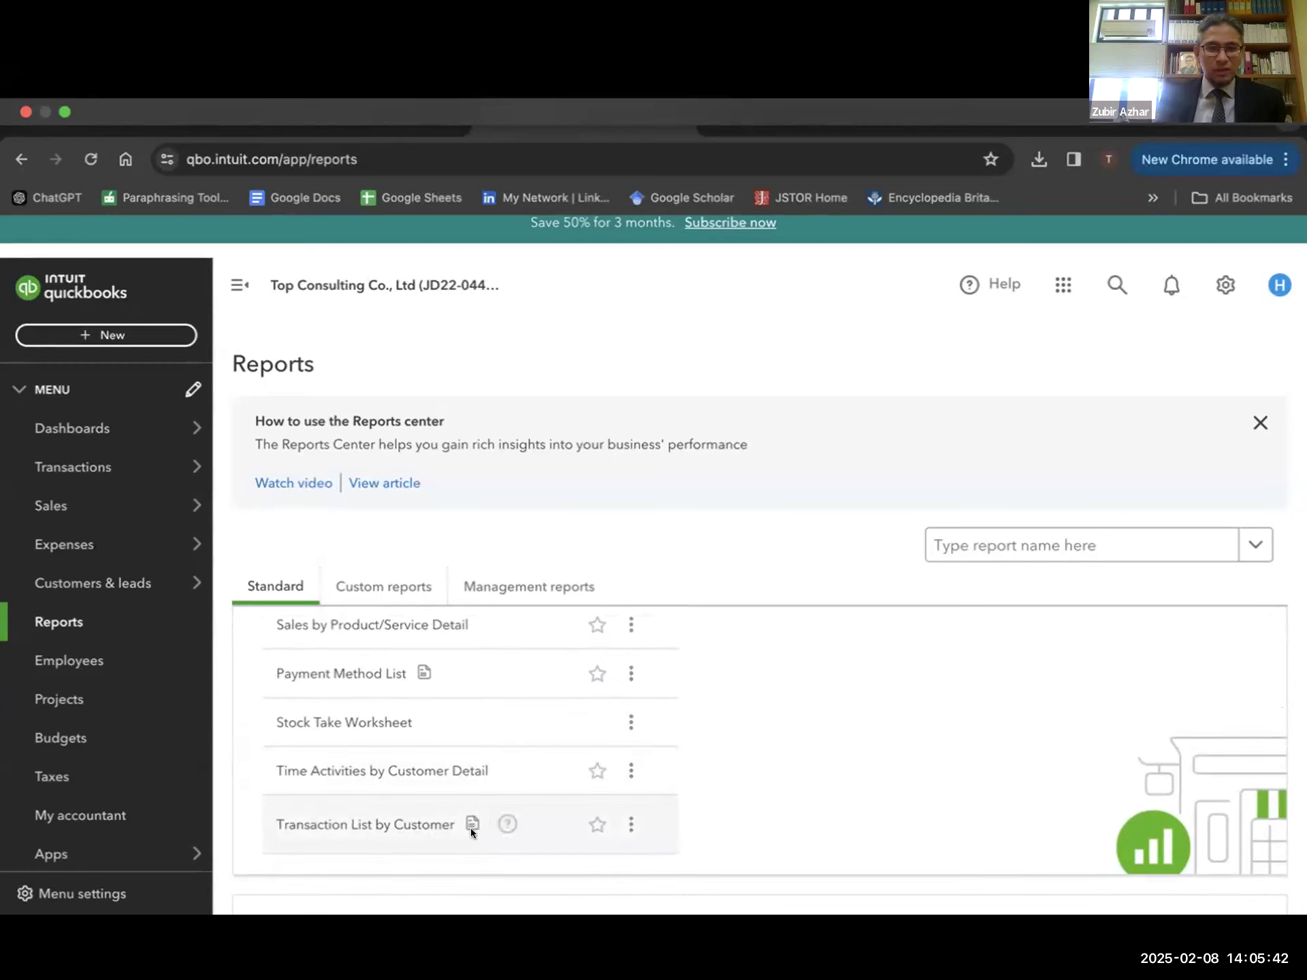
{"action": "scroll", "coordinate": [471, 828], "scroll_direction": "down", "scroll_amount": 1}
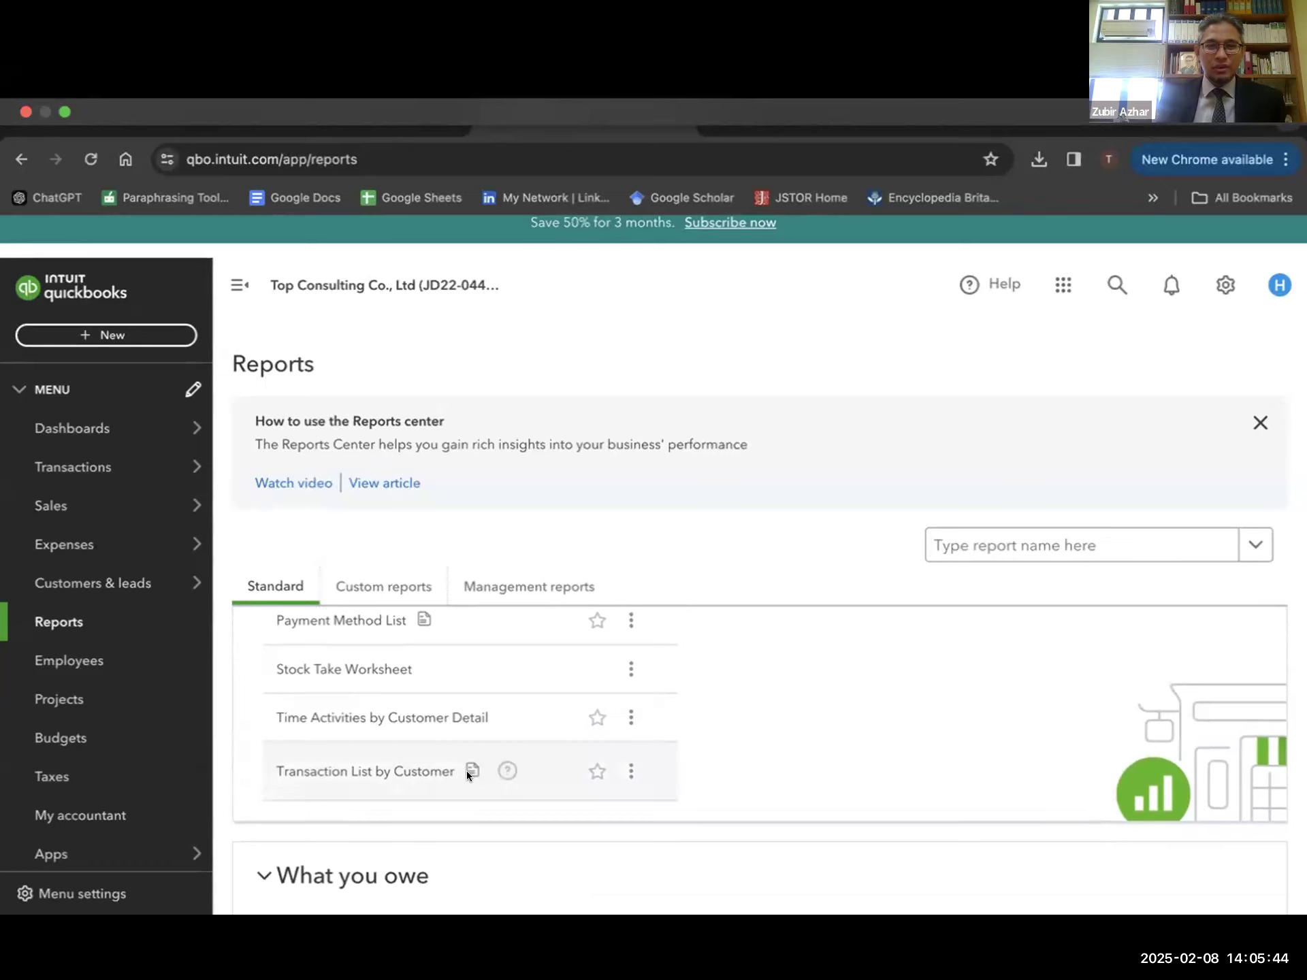
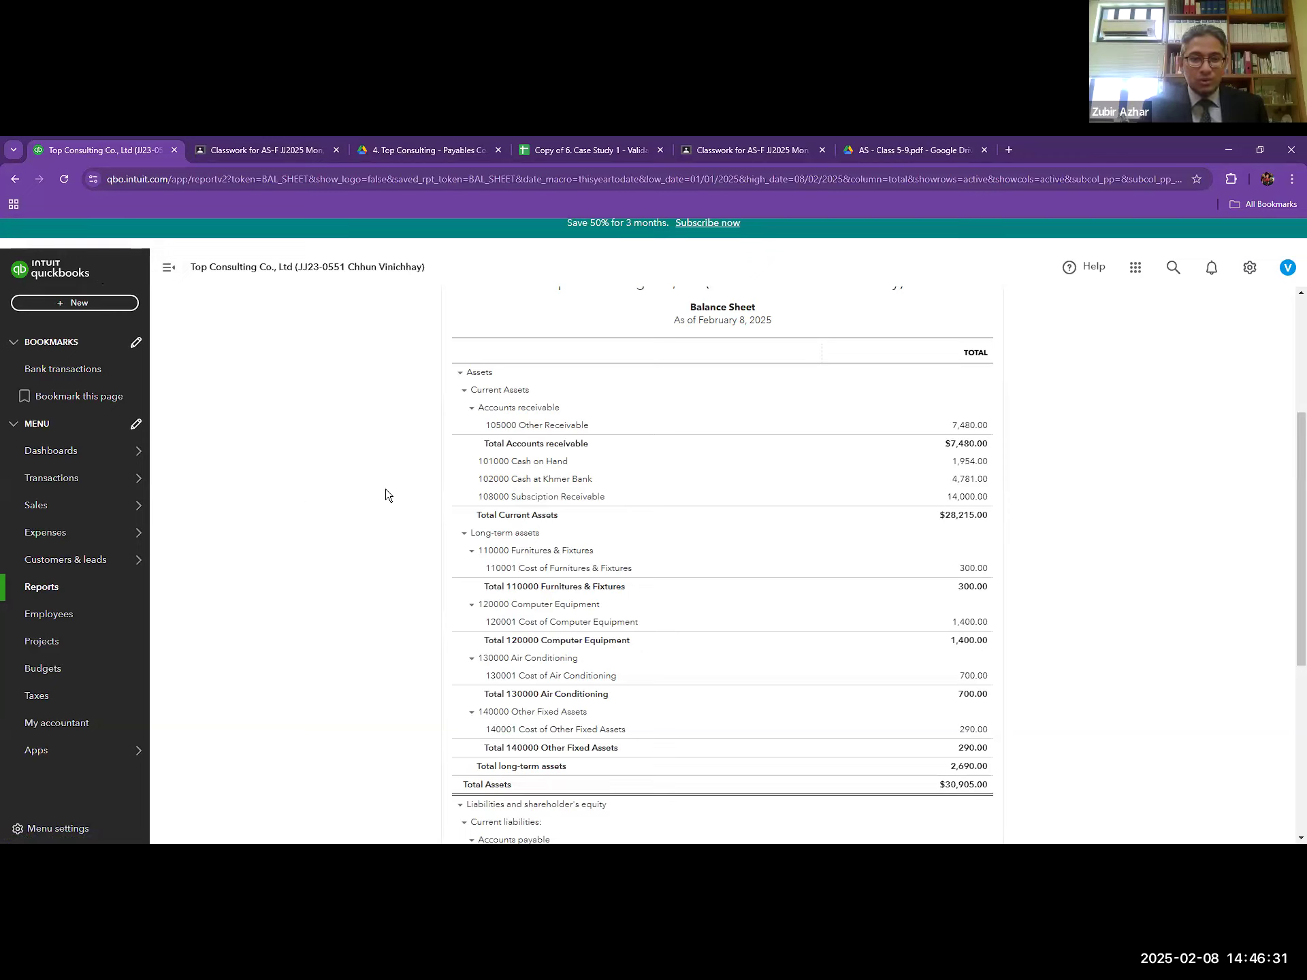
- Open the Balance Sheet report from the report list and run it with the period ending 31/01/2025
{"action": "left_click", "coordinate": [41, 586]}
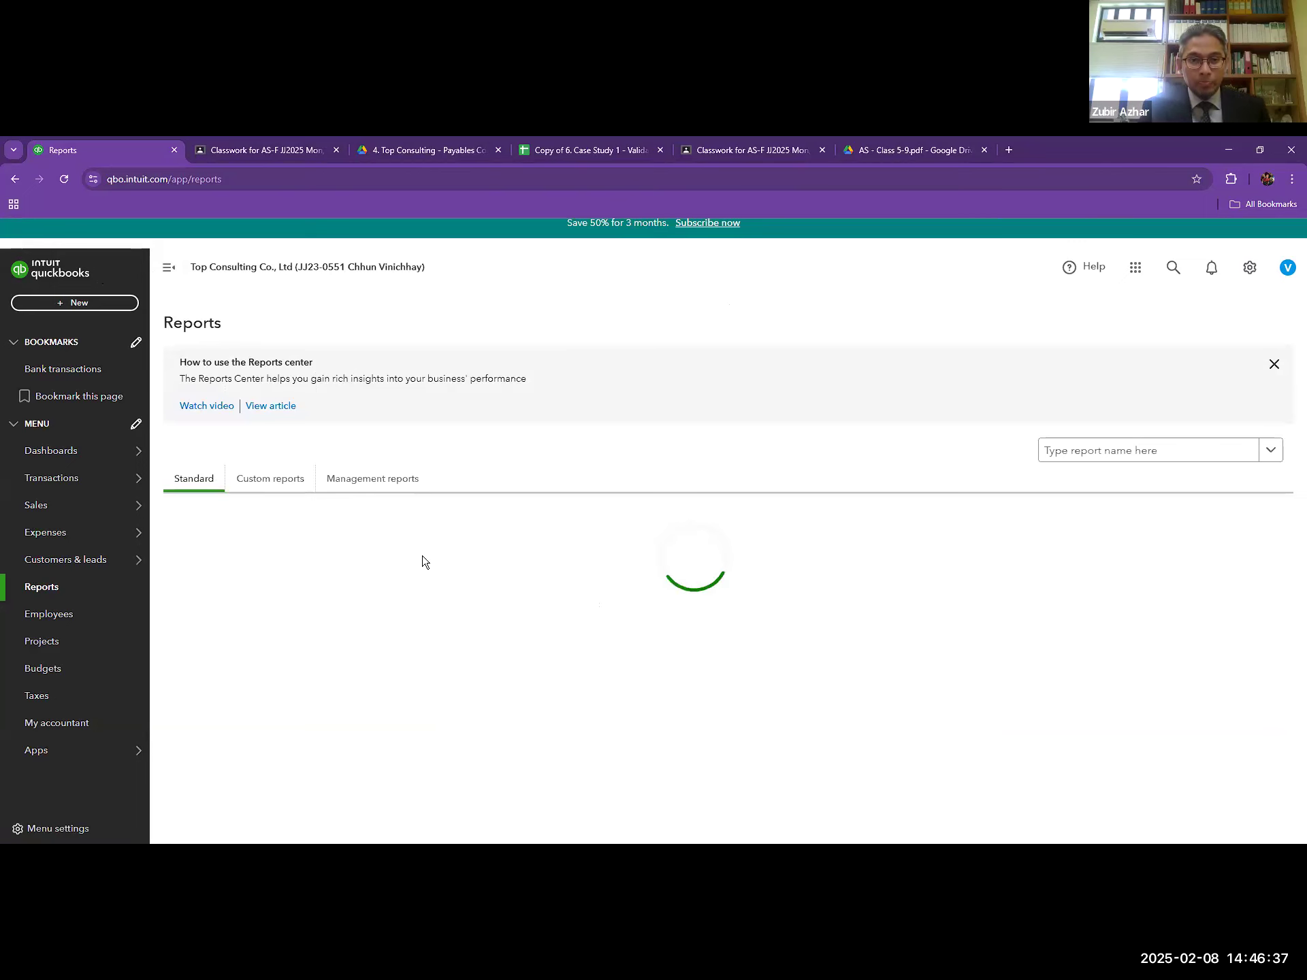
{"action": "left_click", "coordinate": [228, 604]}
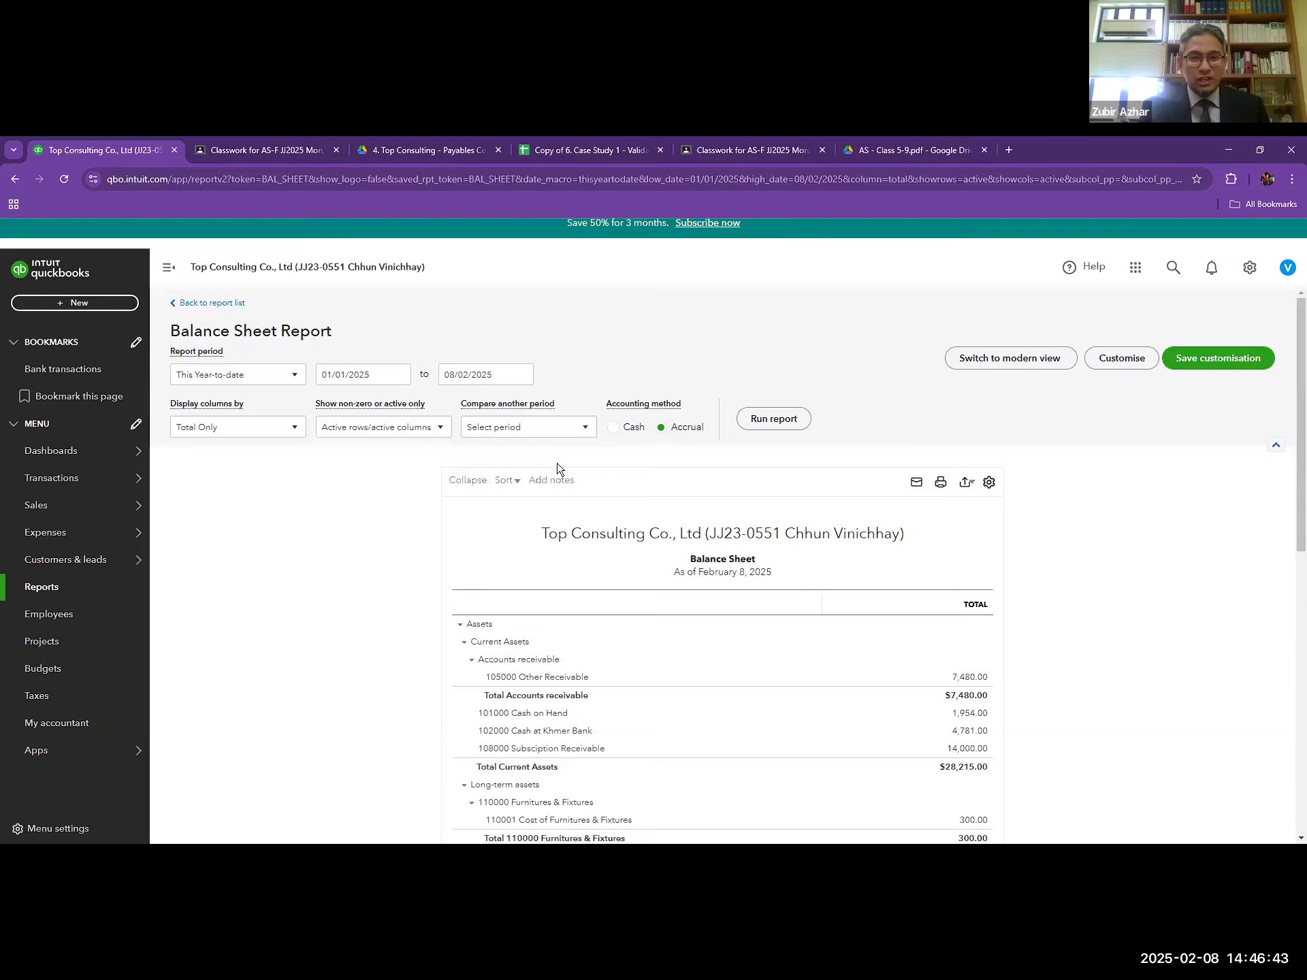
{"action": "left_click", "coordinate": [521, 375]}
{"action": "left_click", "coordinate": [453, 408]}
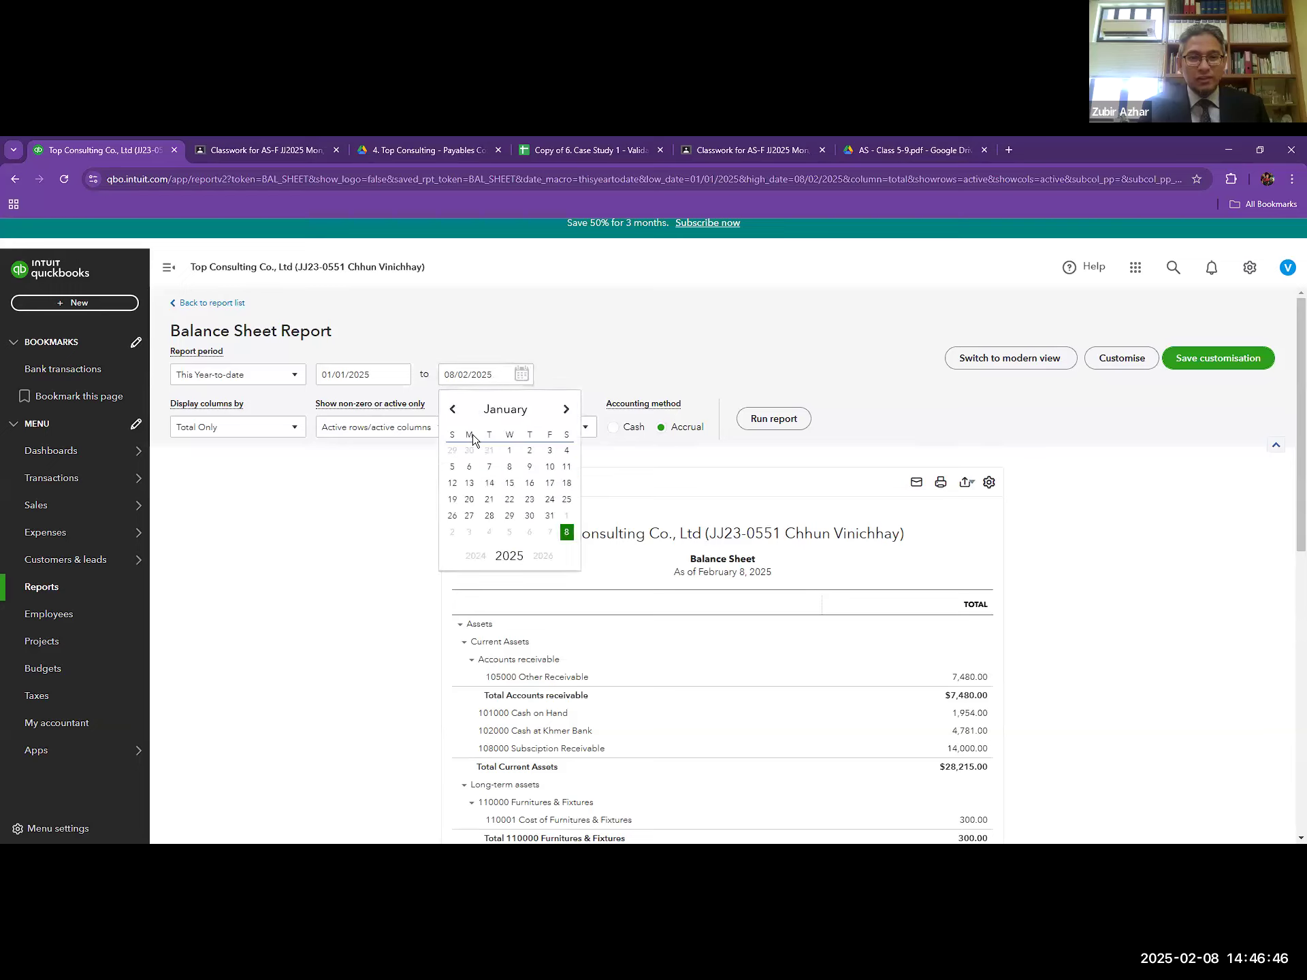
{"action": "left_click", "coordinate": [549, 518]}
{"action": "left_click", "coordinate": [771, 418]}
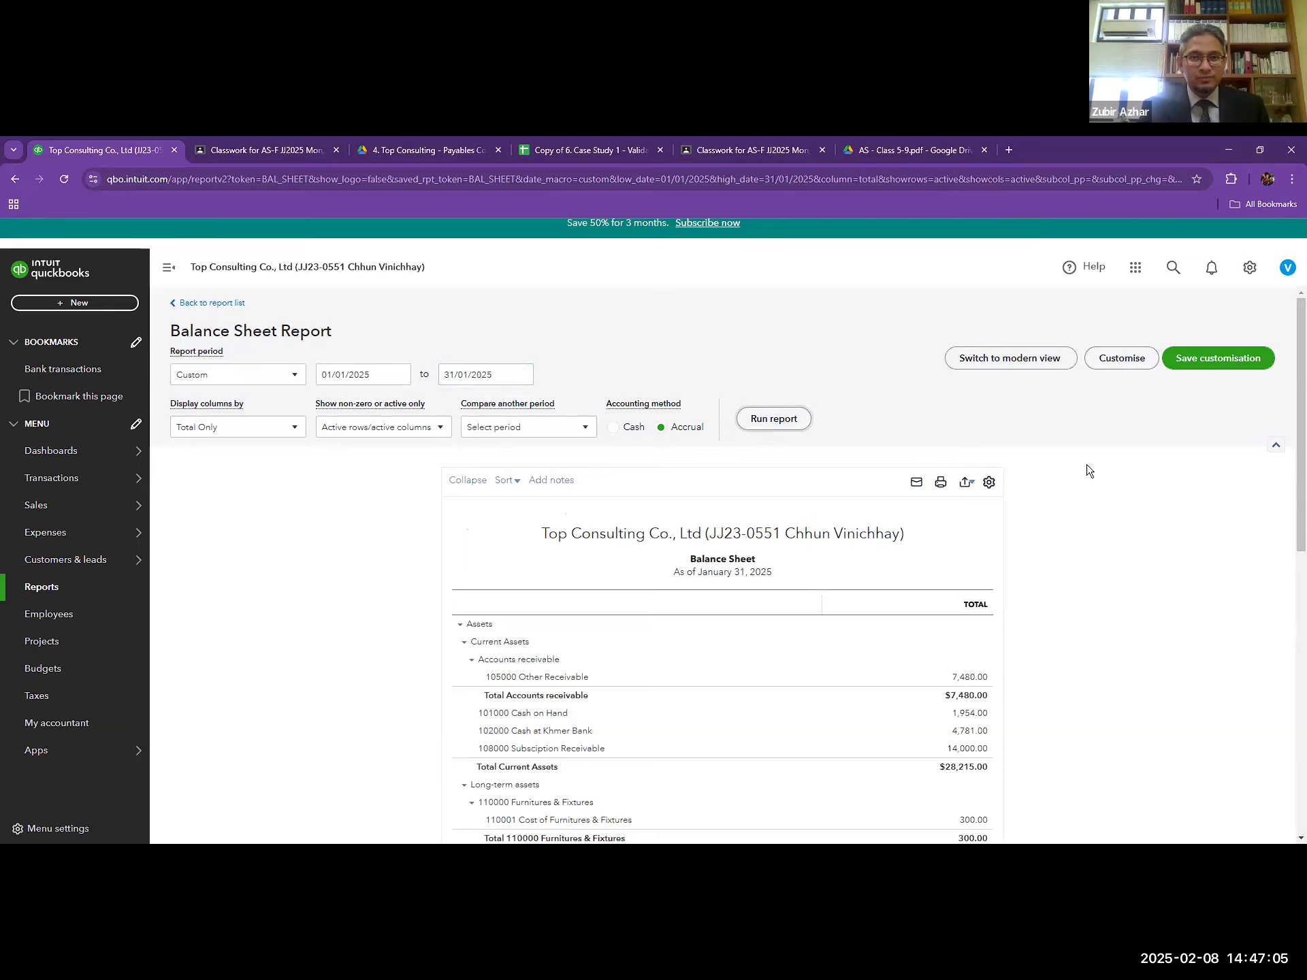
- Review the Balance Sheet's asset section and open the Transaction Report behind the Total long-term assets amount
{"action": "scroll", "coordinate": [1059, 494], "scroll_direction": "down", "scroll_amount": 3}
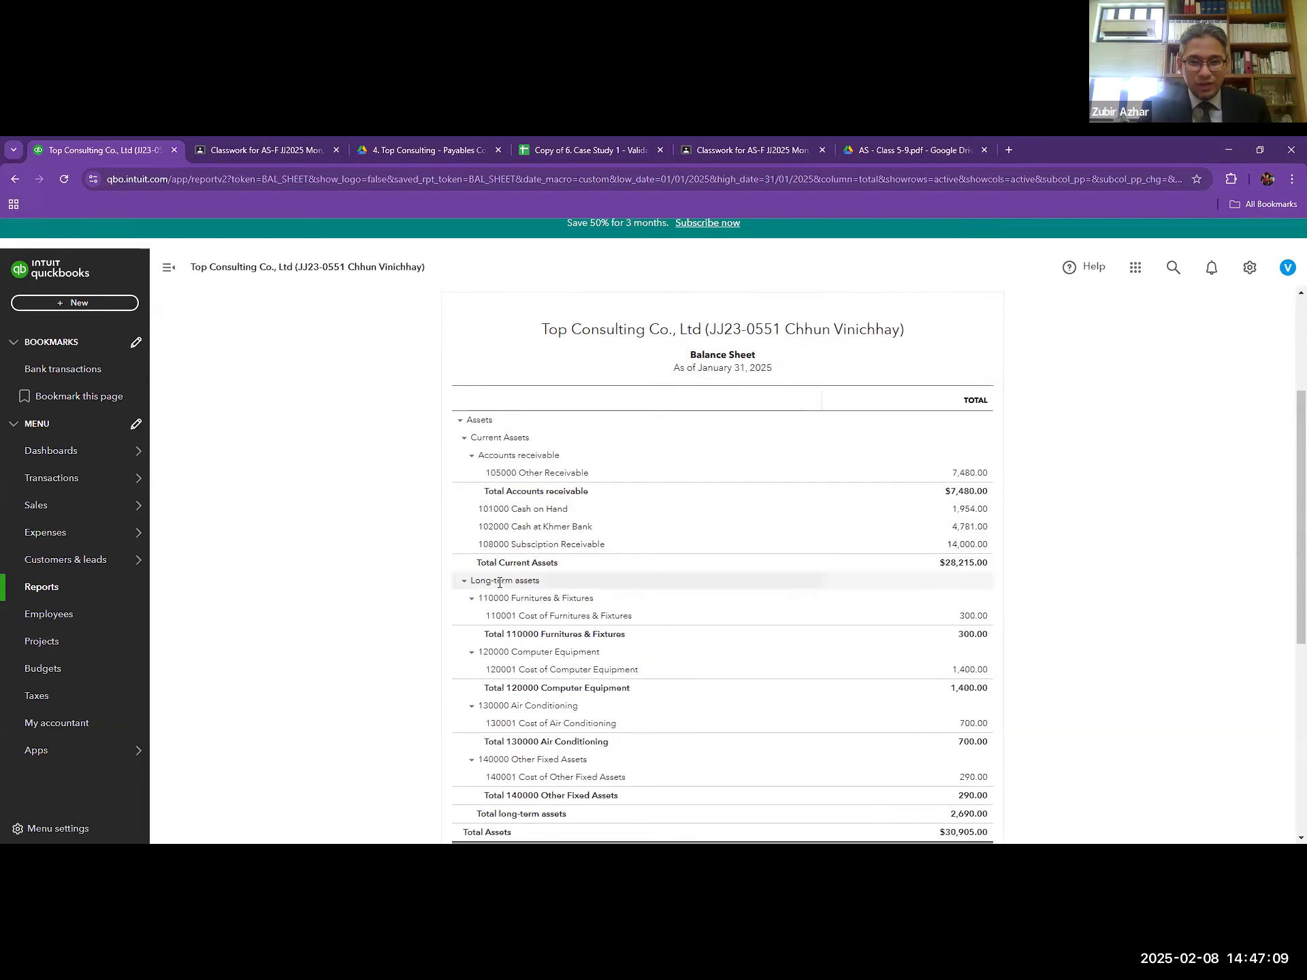
{"action": "scroll", "coordinate": [501, 545], "scroll_direction": "down", "scroll_amount": 1}
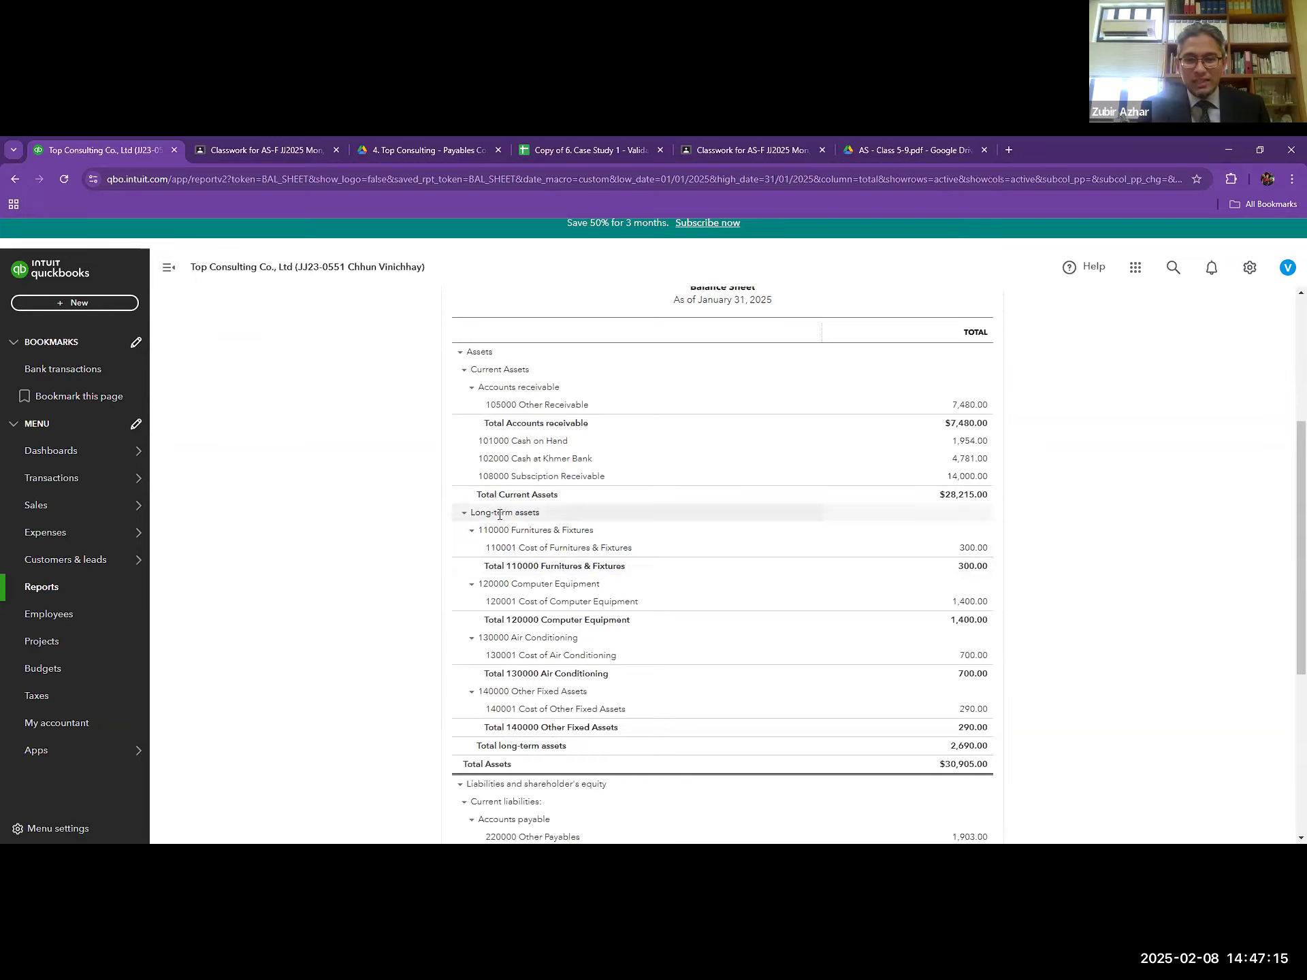
{"action": "left_click_drag", "start_coordinate": [951, 750], "coordinate": [989, 745]}
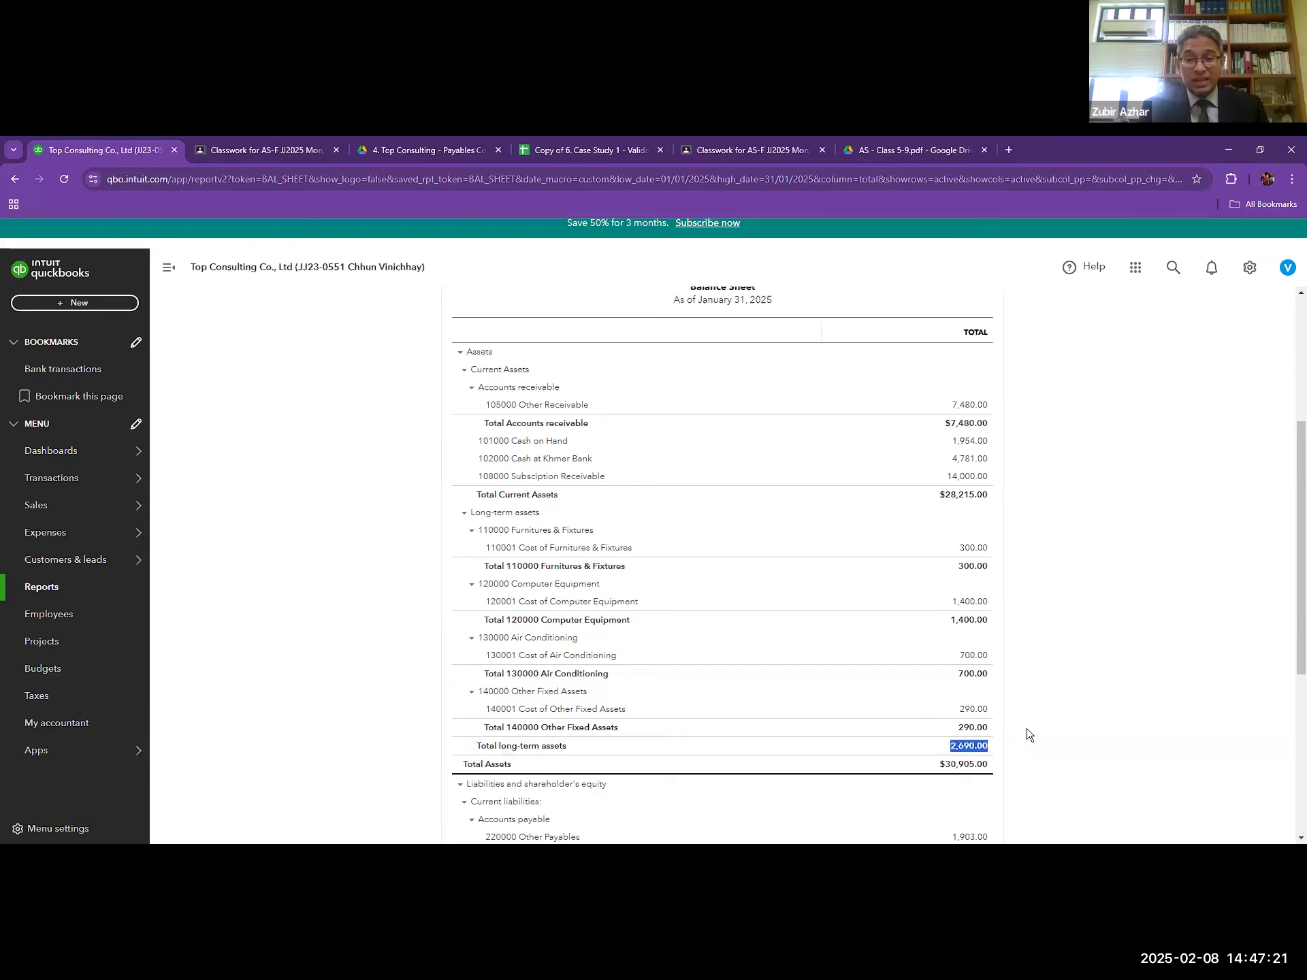
{"action": "left_click", "coordinate": [975, 747]}
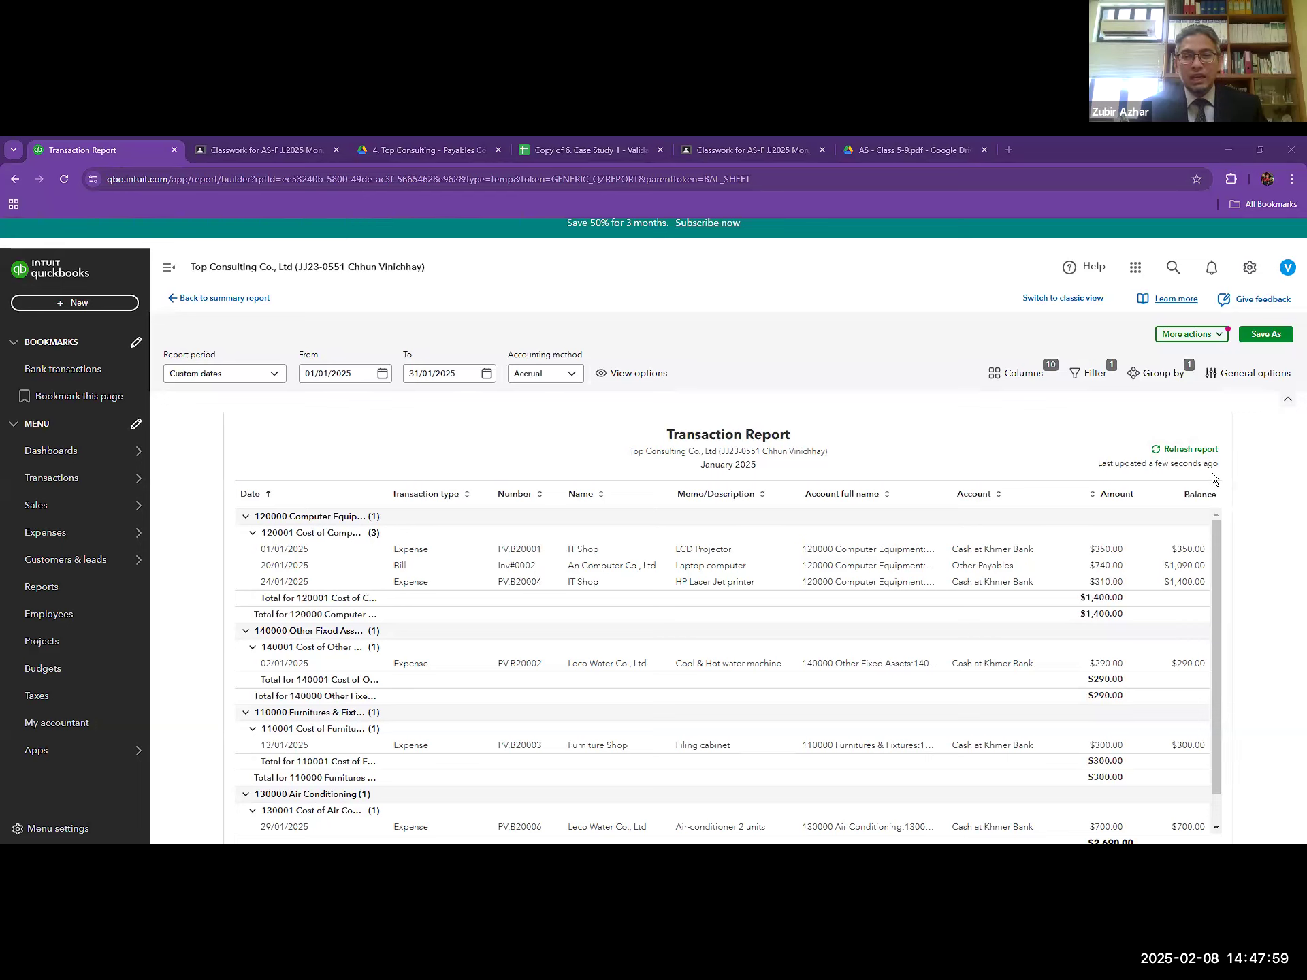
- Export the January 2025 Transaction Report of long-term assets to Excel
{"action": "scroll", "coordinate": [895, 561], "scroll_direction": "down", "scroll_amount": 1}
{"action": "scroll", "coordinate": [897, 562], "scroll_direction": "up", "scroll_amount": 1}
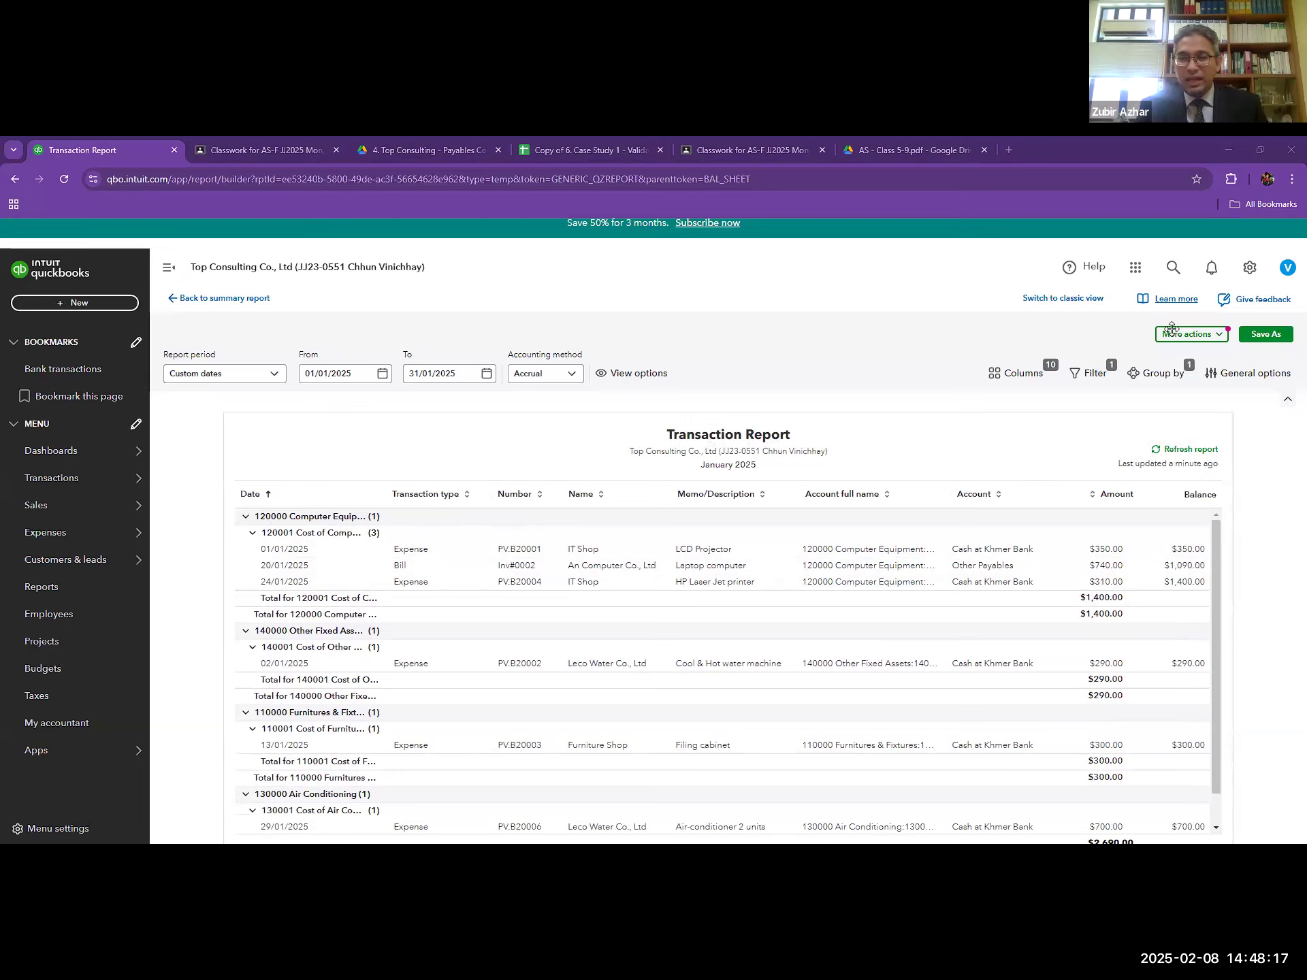
{"action": "left_click", "coordinate": [1216, 336]}
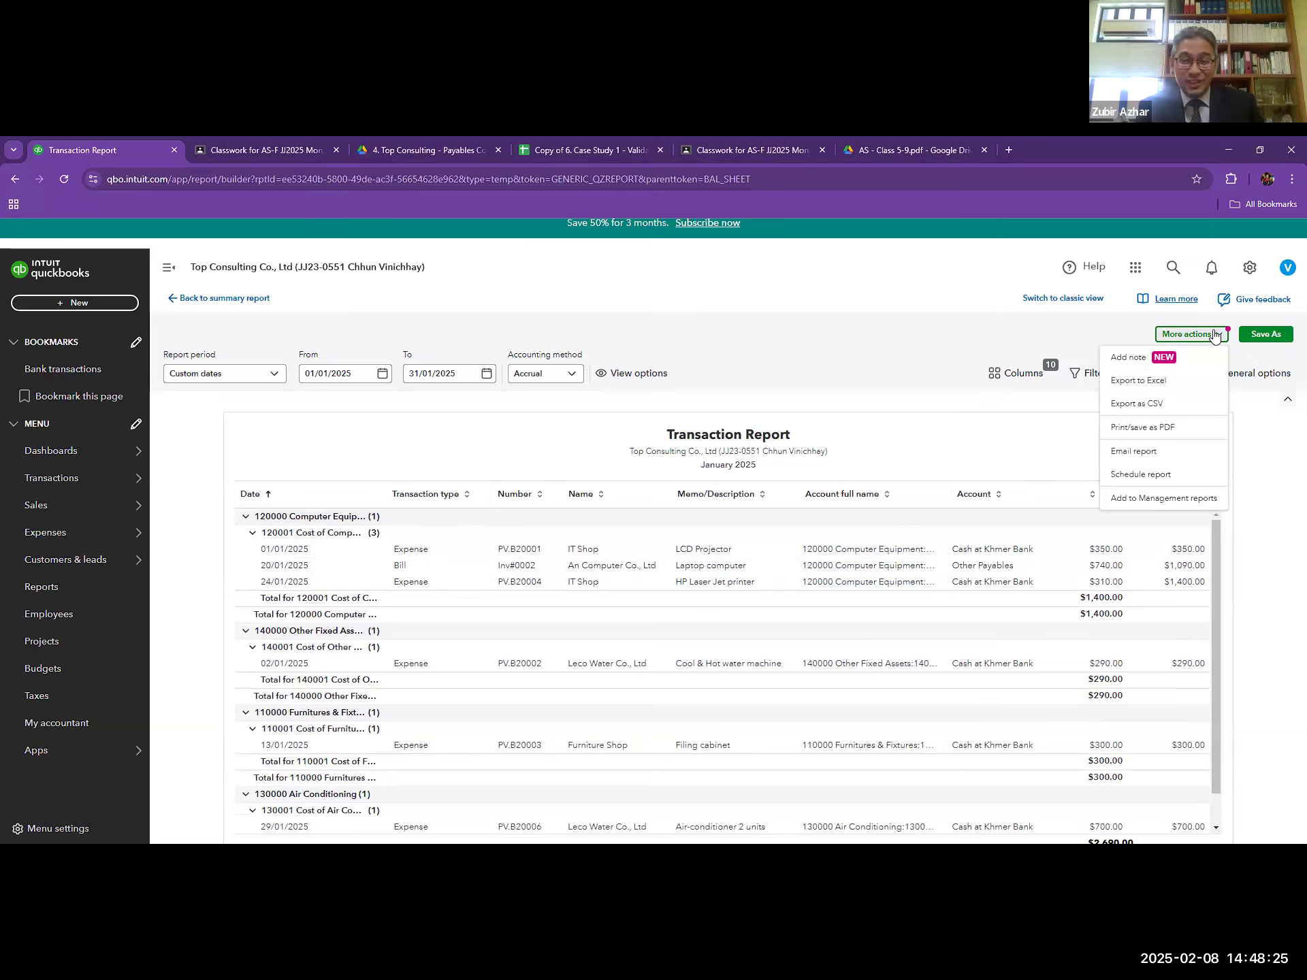
{"action": "left_click", "coordinate": [1214, 334]}
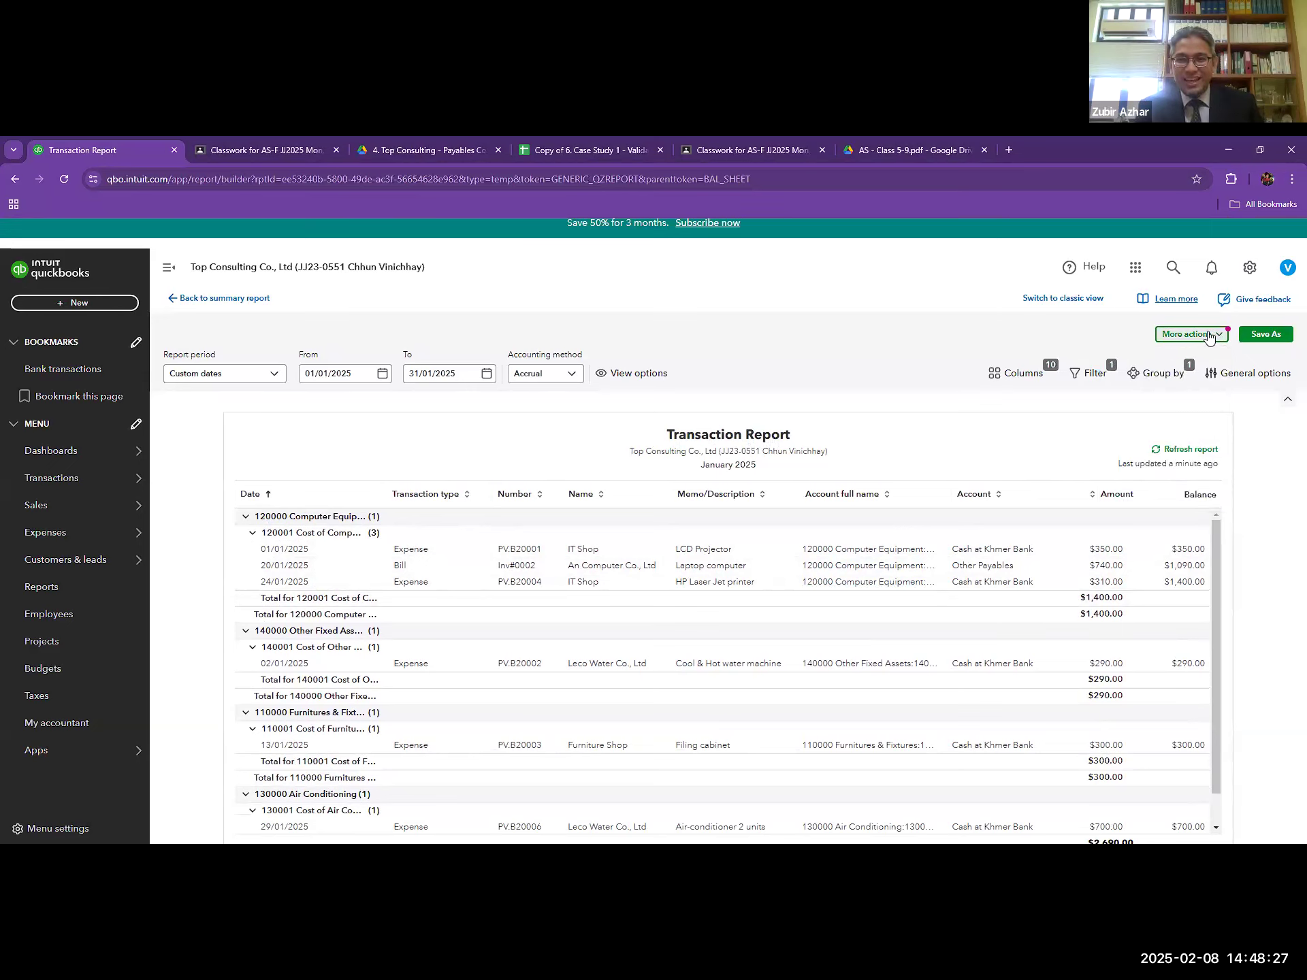
{"action": "left_click", "coordinate": [1209, 337]}
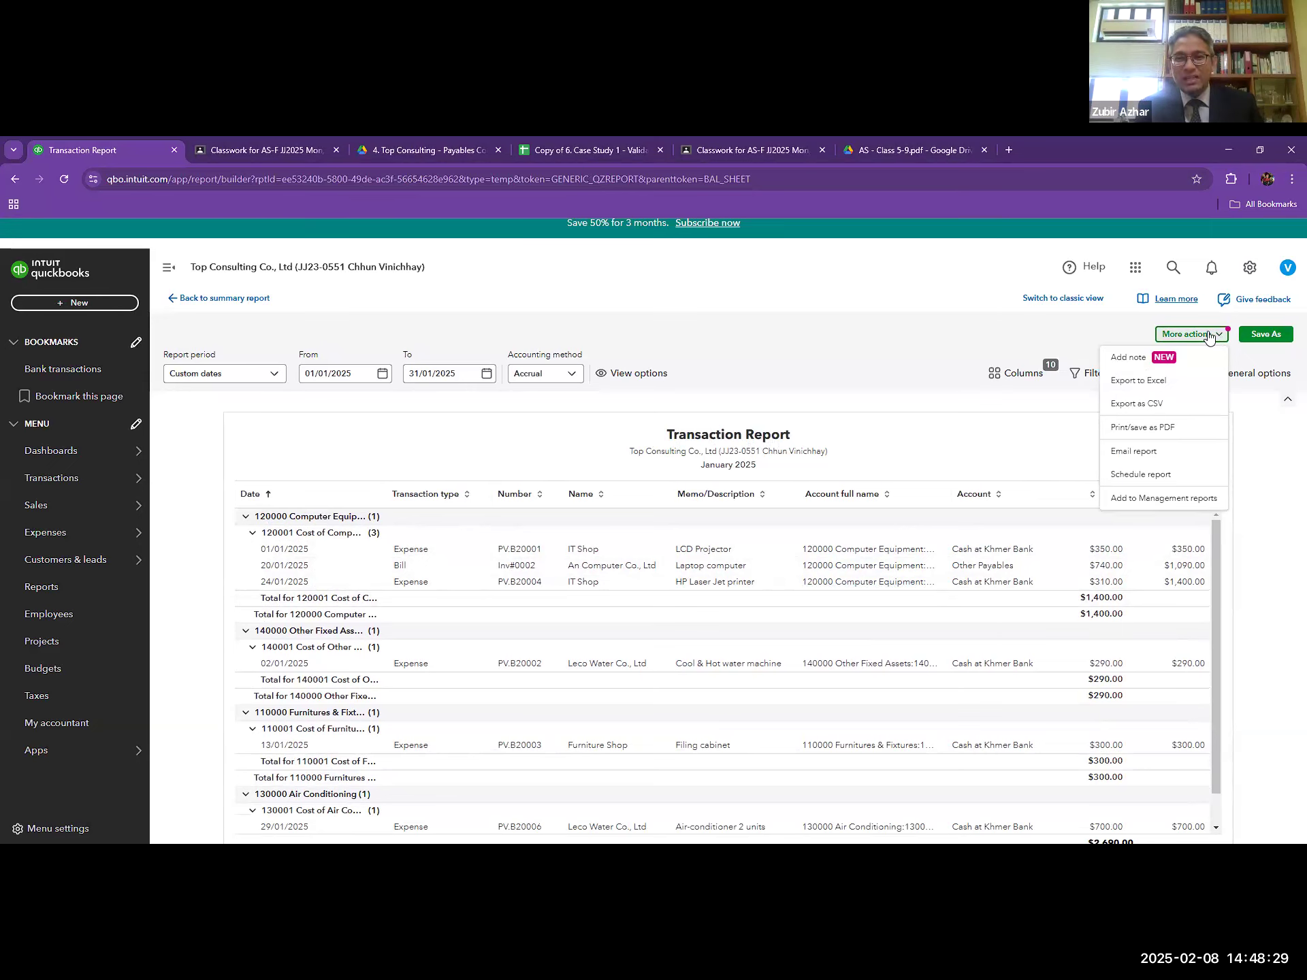
{"action": "left_click", "coordinate": [1168, 382]}
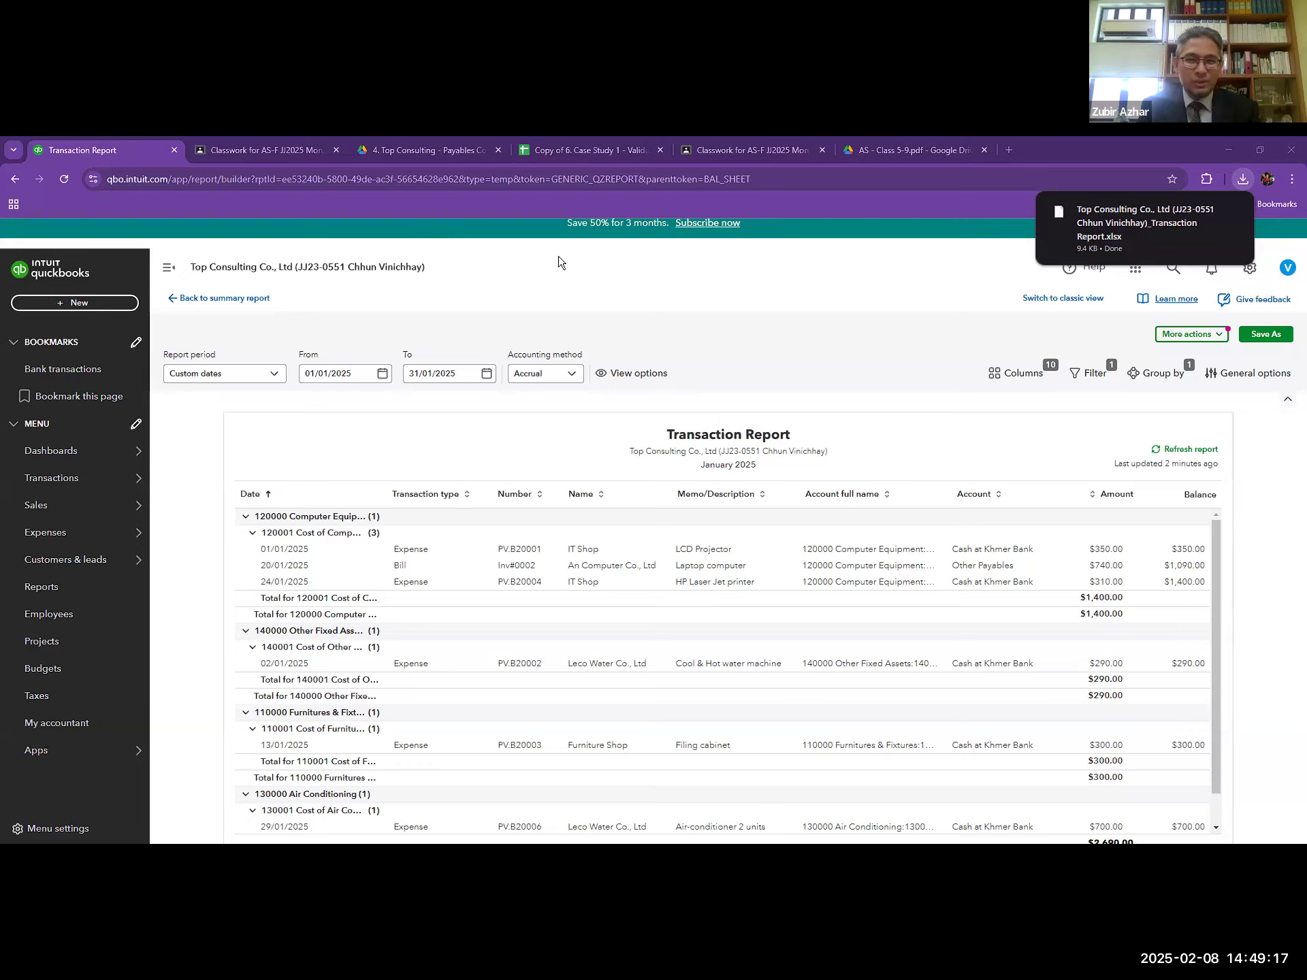
{"action": "mouse_move", "coordinate": [1207, 215]}
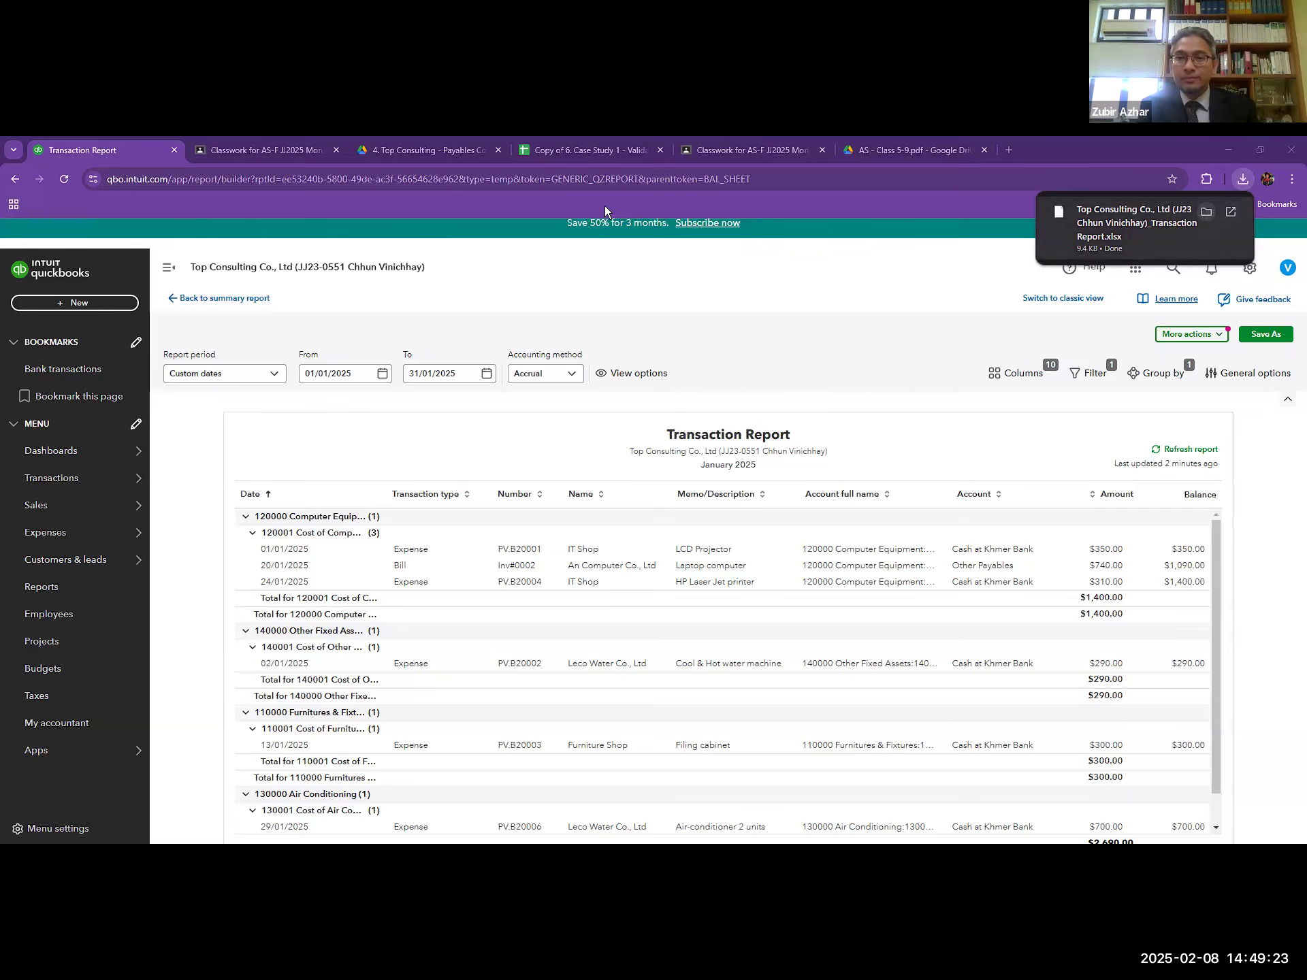
- Open Google Sheets in a new browser tab and switch to the school's Google account
{"action": "left_click", "coordinate": [1011, 151]}
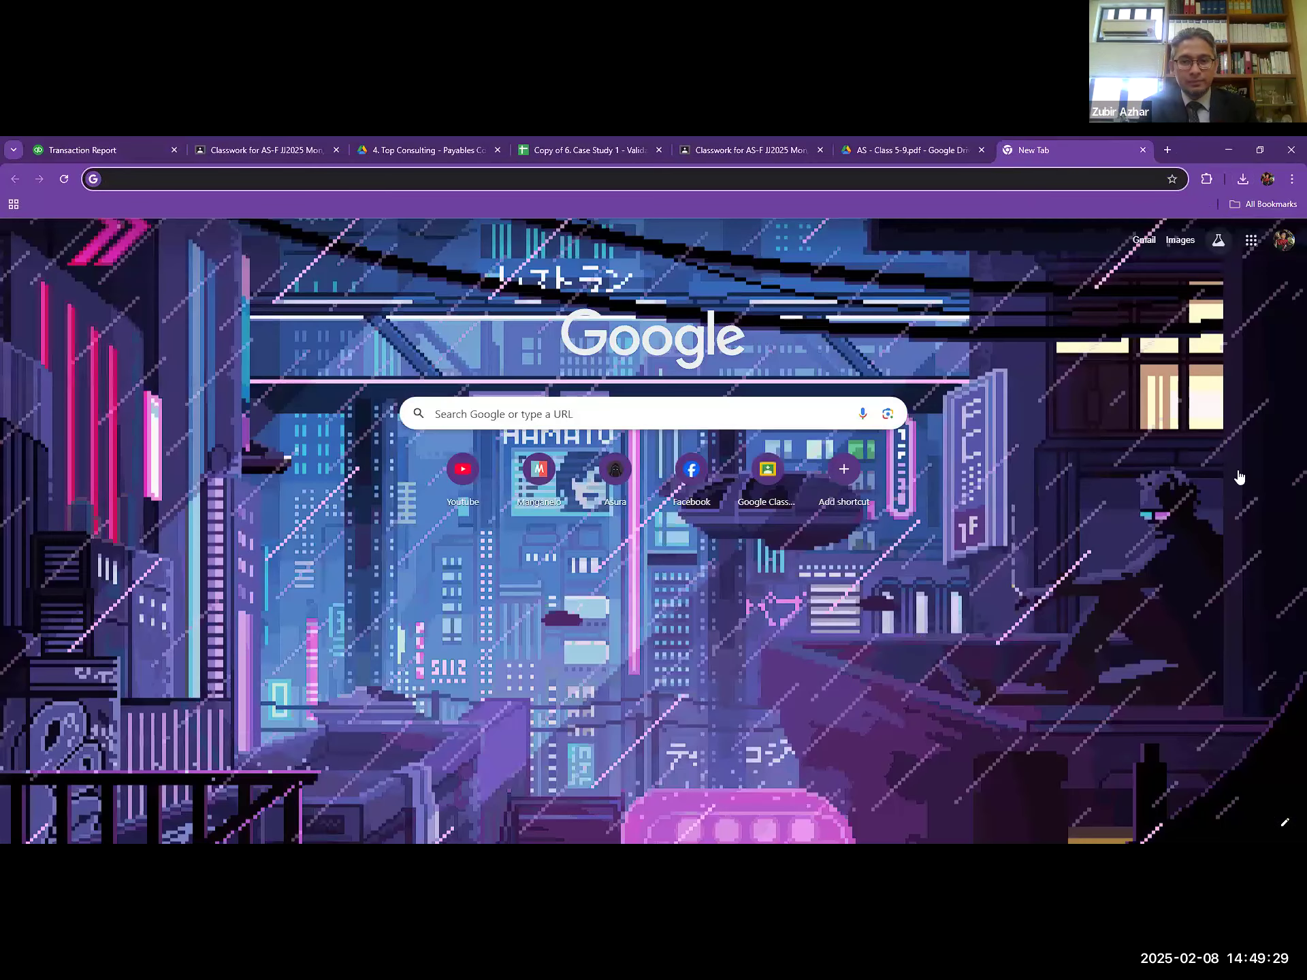
{"action": "left_click", "coordinate": [1240, 477]}
{"action": "left_click", "coordinate": [1277, 242]}
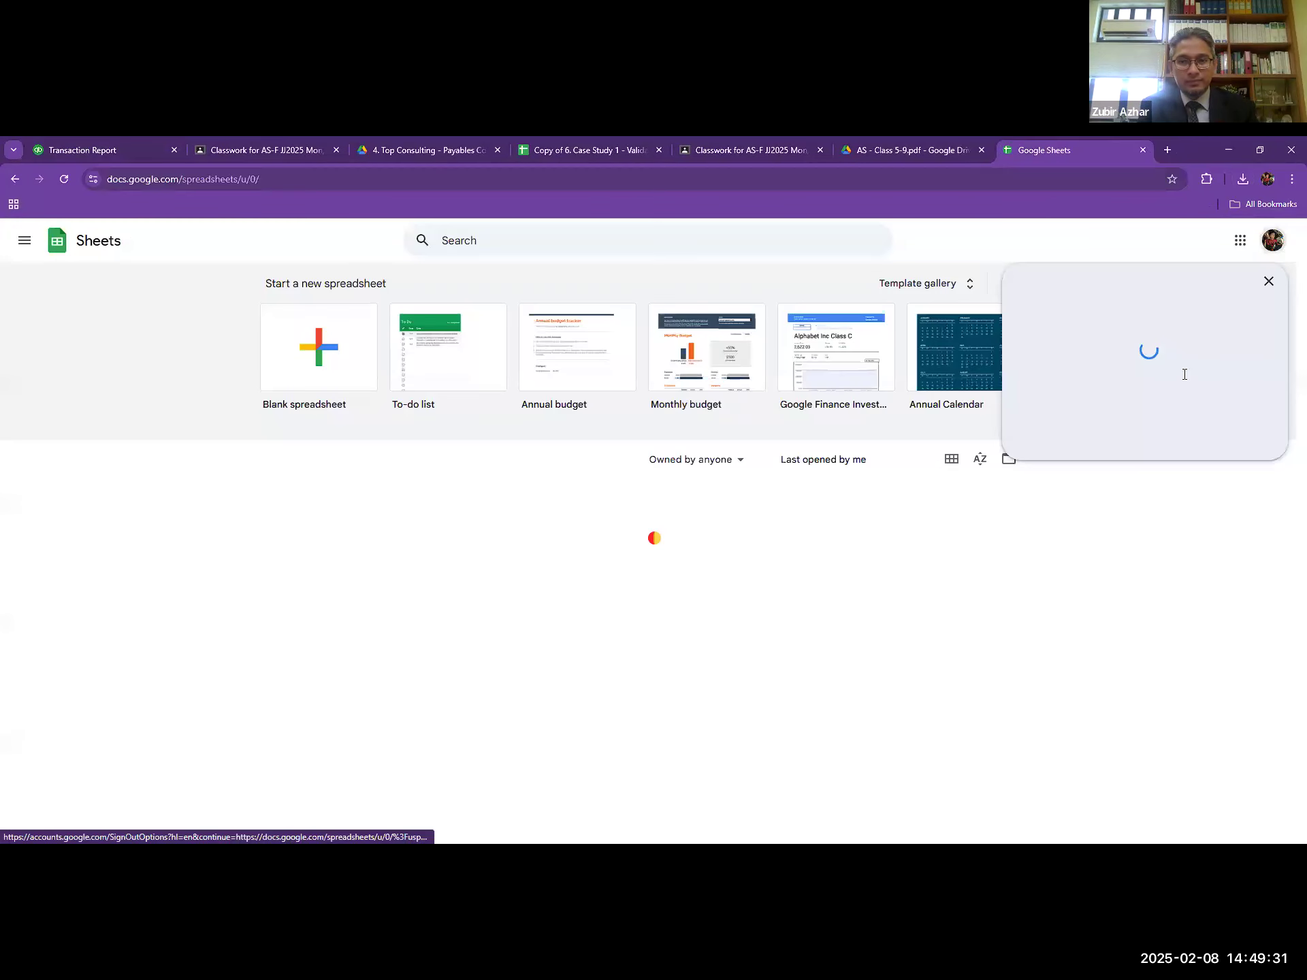
{"action": "left_click", "coordinate": [1160, 492]}
{"action": "left_click", "coordinate": [1003, 151]}
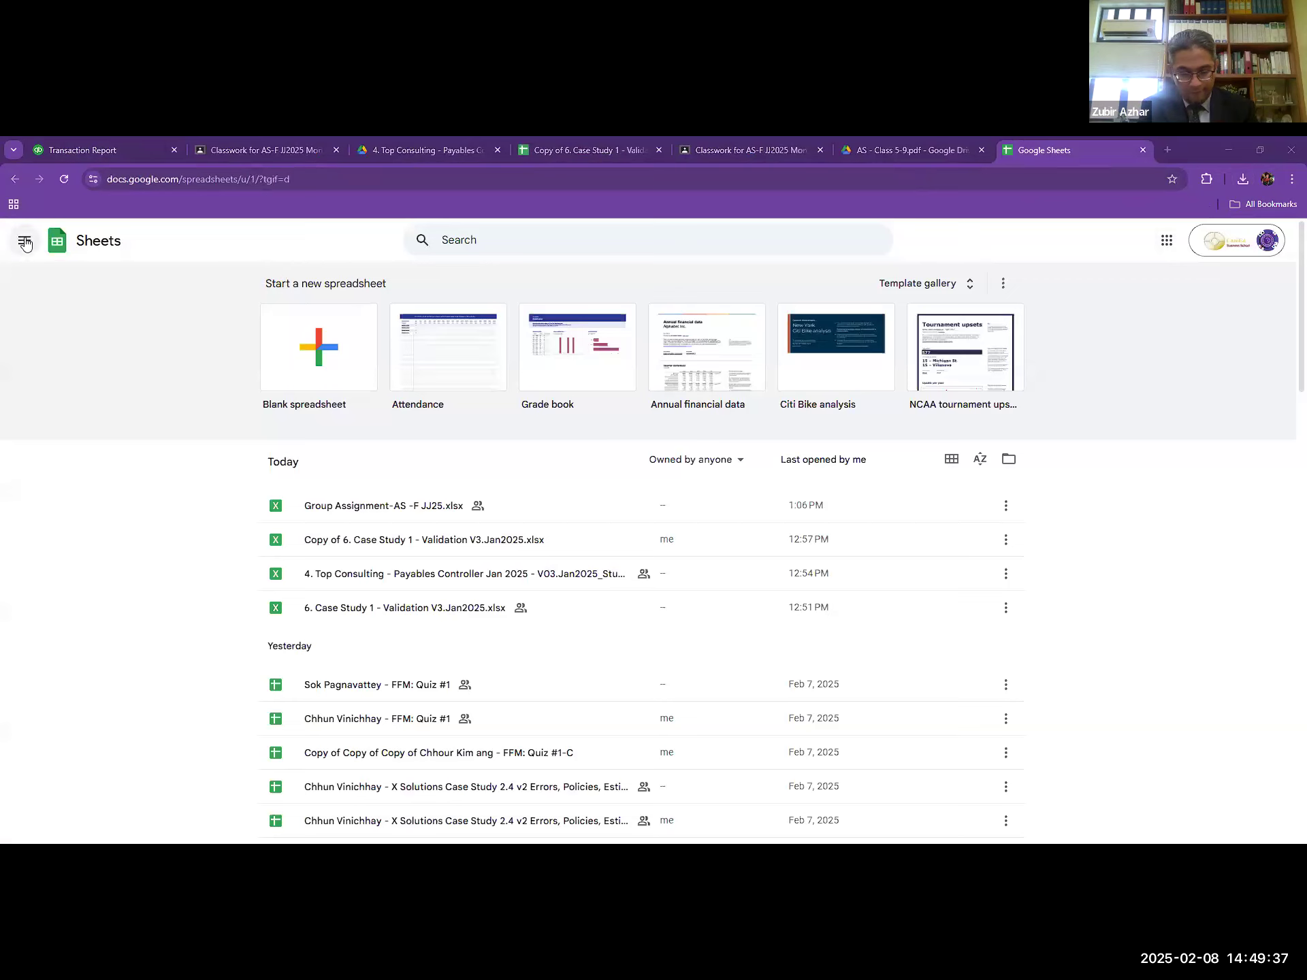
- Upload the exported Transaction Report .xlsx file from the Downloads folder and open it in Google Sheets
{"action": "left_click", "coordinate": [25, 242]}
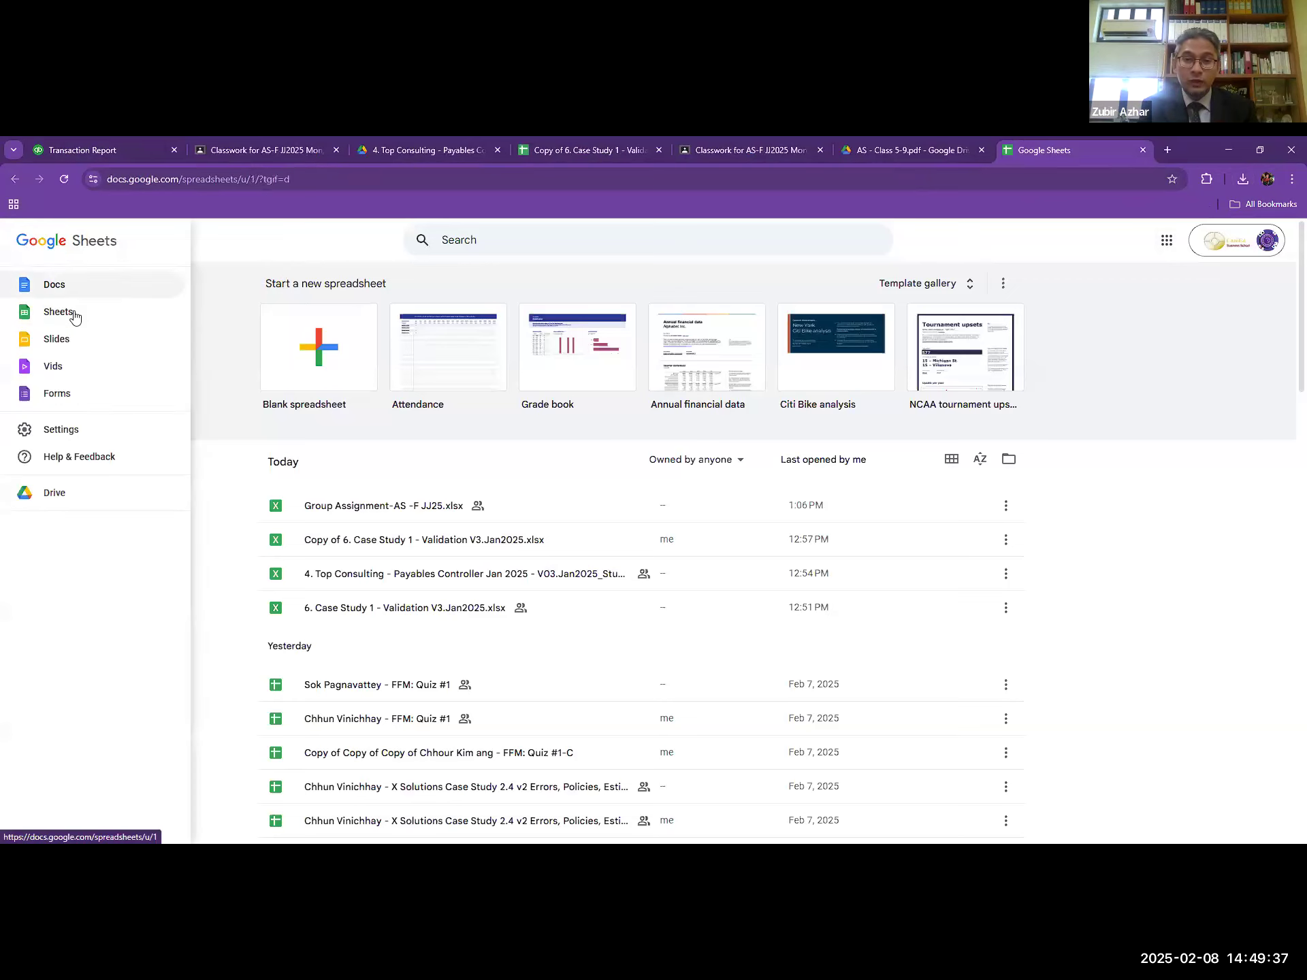
{"action": "left_click", "coordinate": [206, 323]}
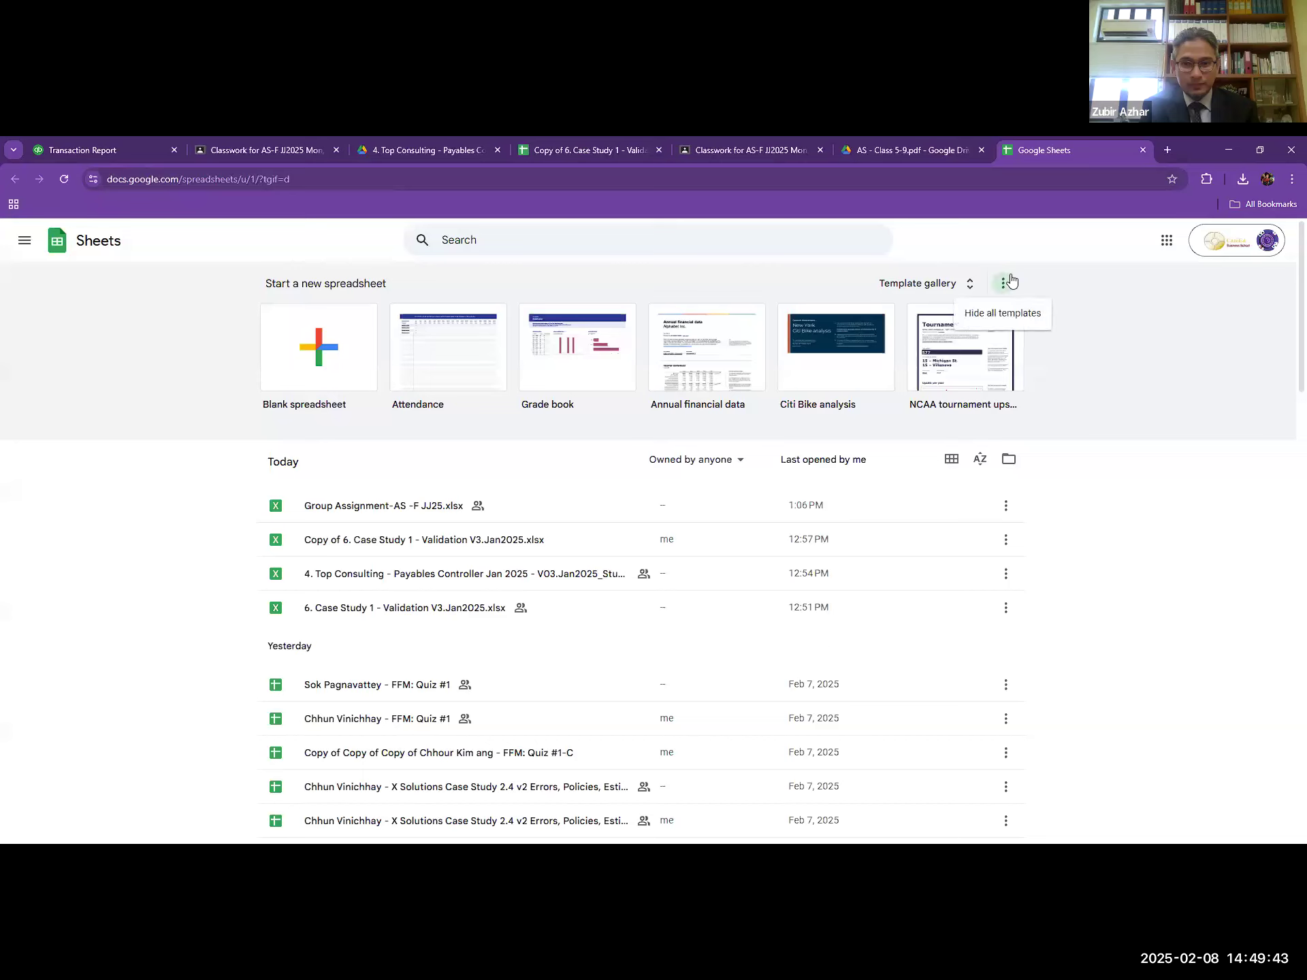
{"action": "left_click", "coordinate": [1008, 459]}
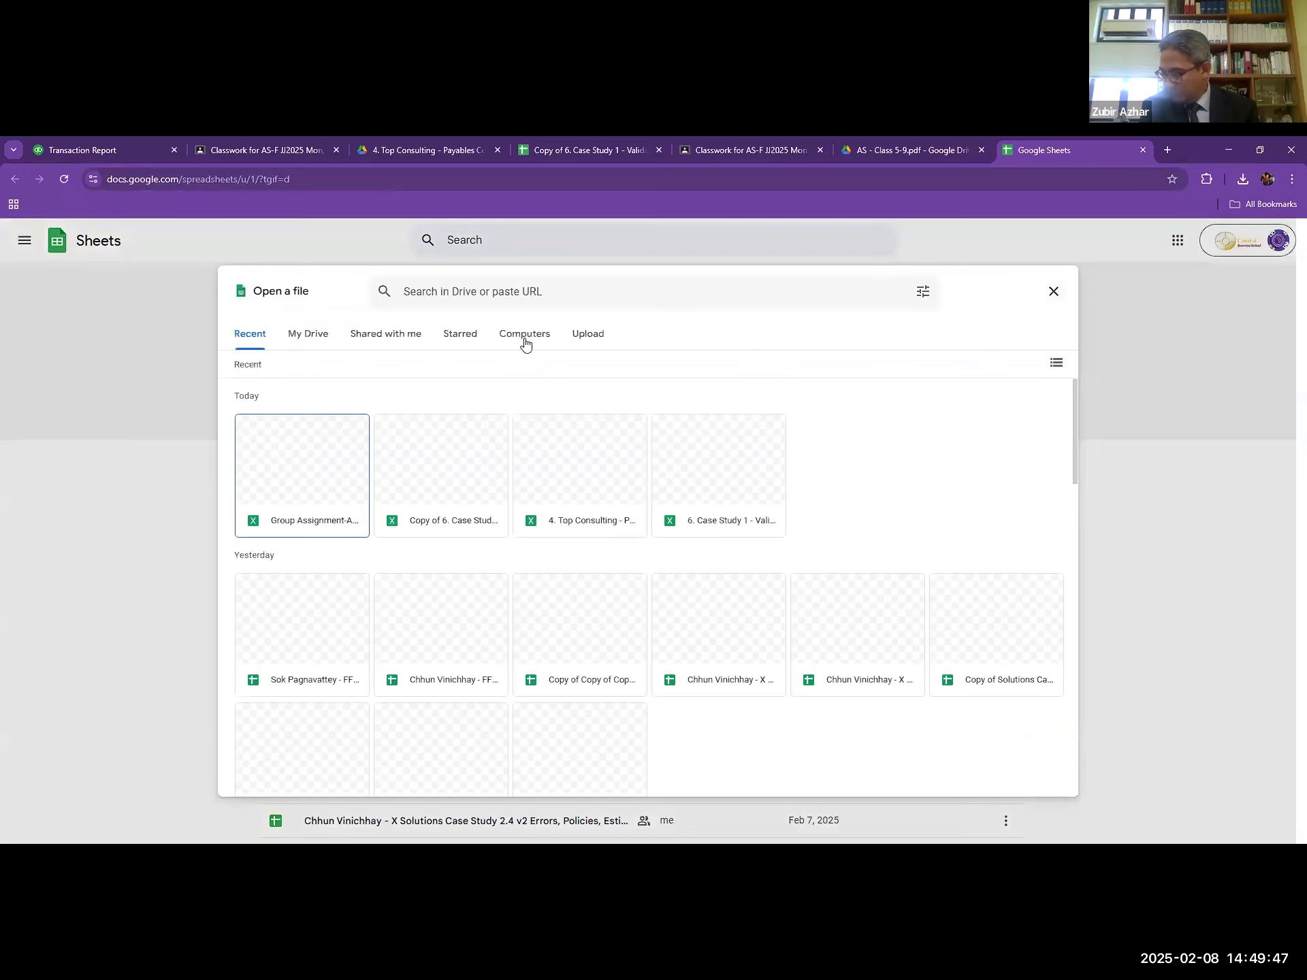
{"action": "left_click", "coordinate": [591, 335]}
{"action": "left_click", "coordinate": [640, 620]}
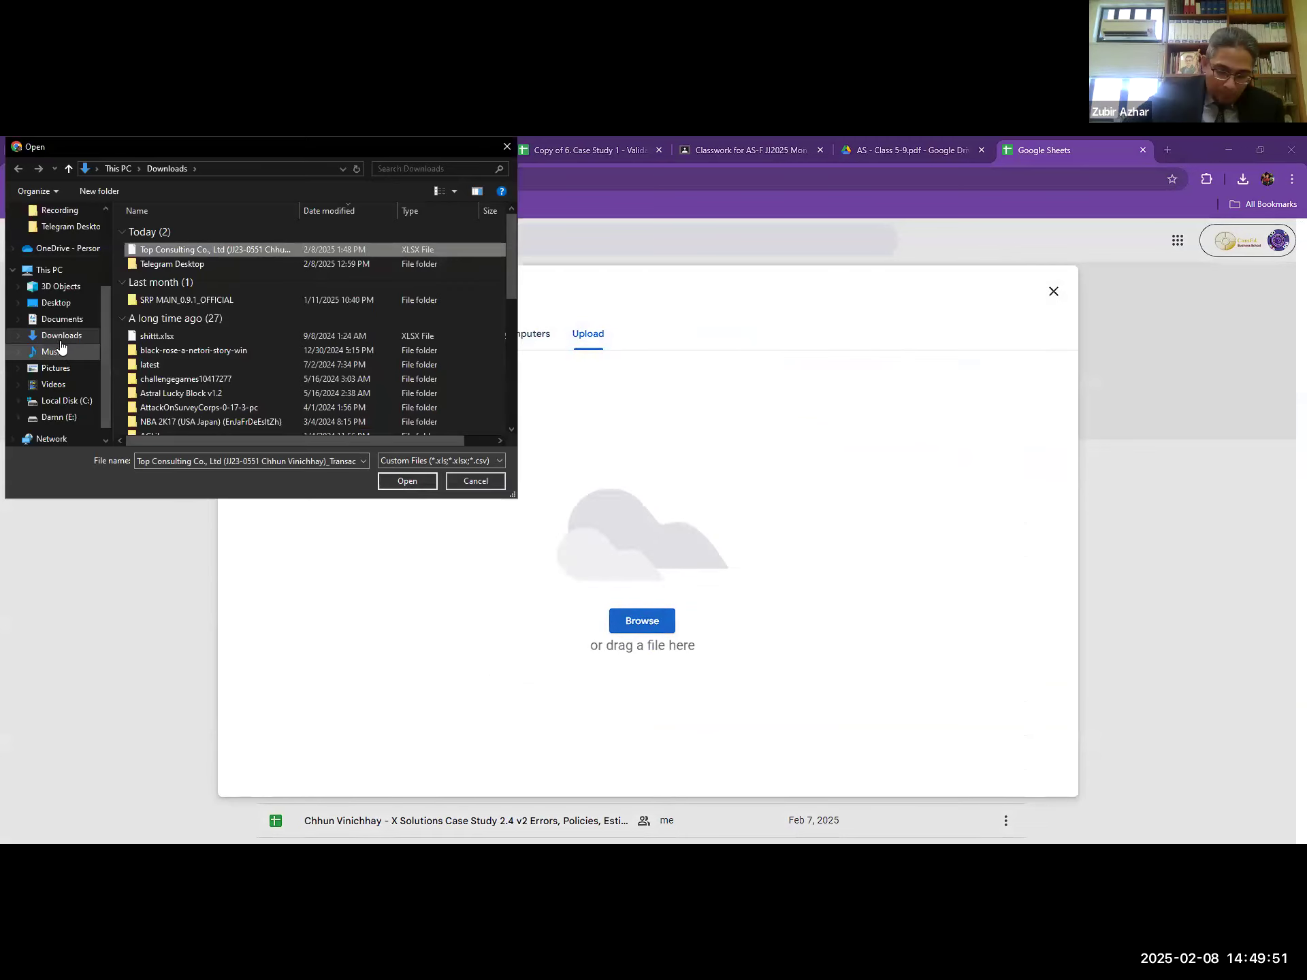
{"action": "left_click", "coordinate": [415, 480]}
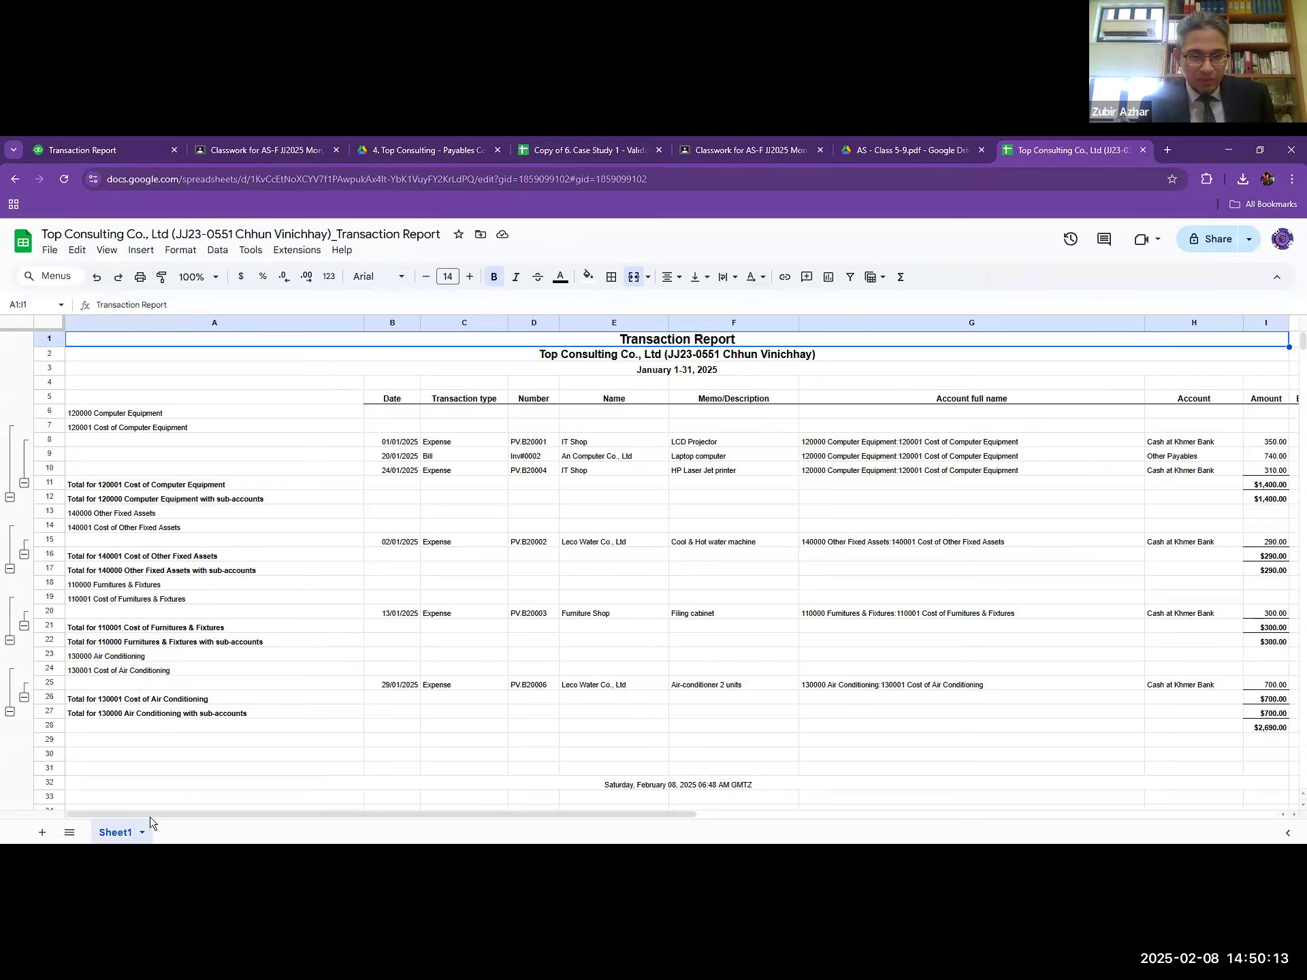
- Add a new sheet and enter the headers Account Code, Fixed Asset, Cost($) and Useful Life (Year) in A2:D2
{"action": "left_click", "coordinate": [42, 833]}
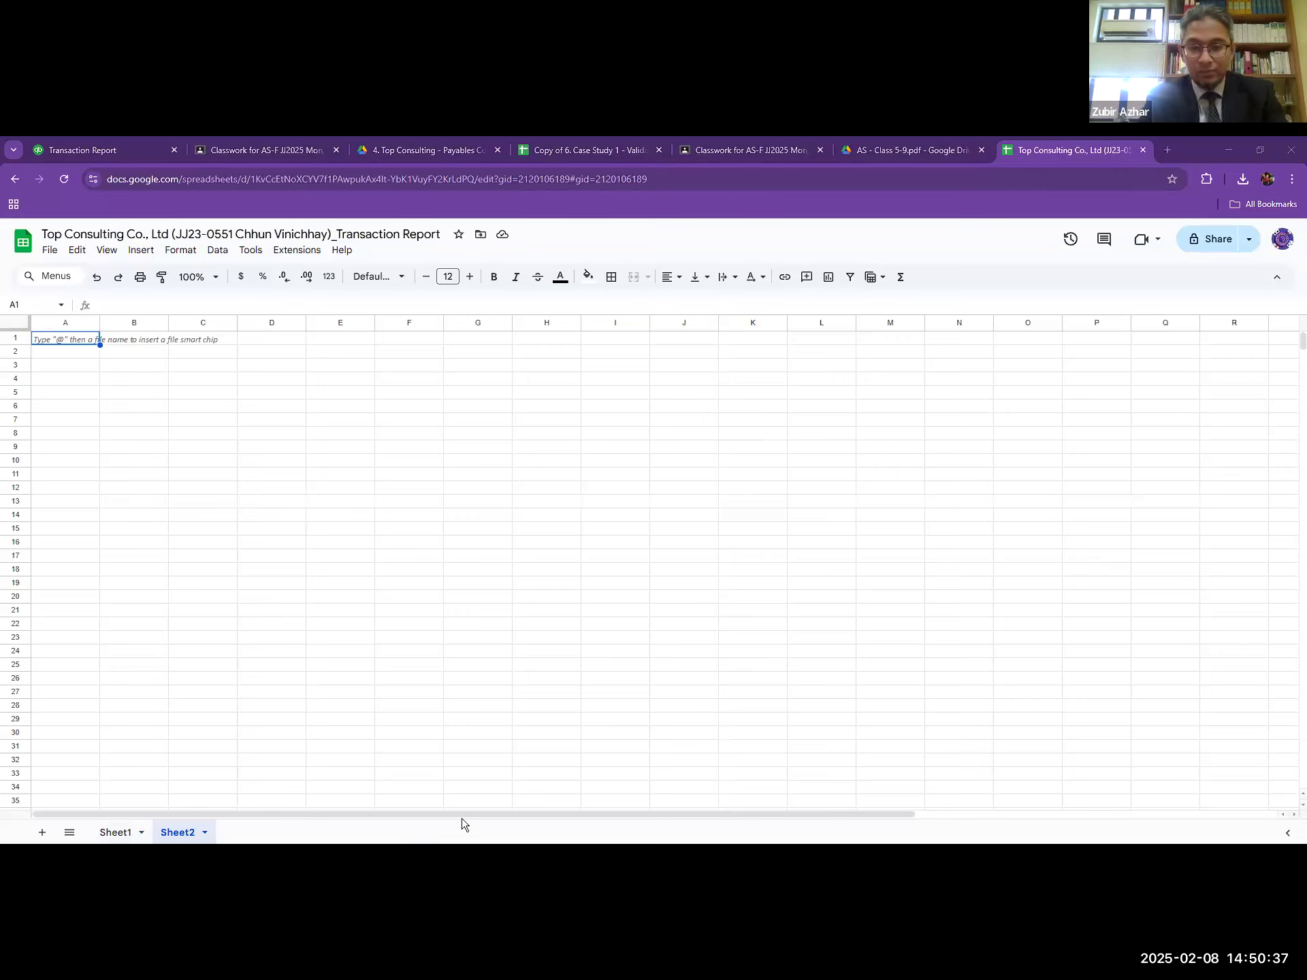
{"action": "left_click", "coordinate": [92, 353]}
{"action": "type", "text": "Account Code"}
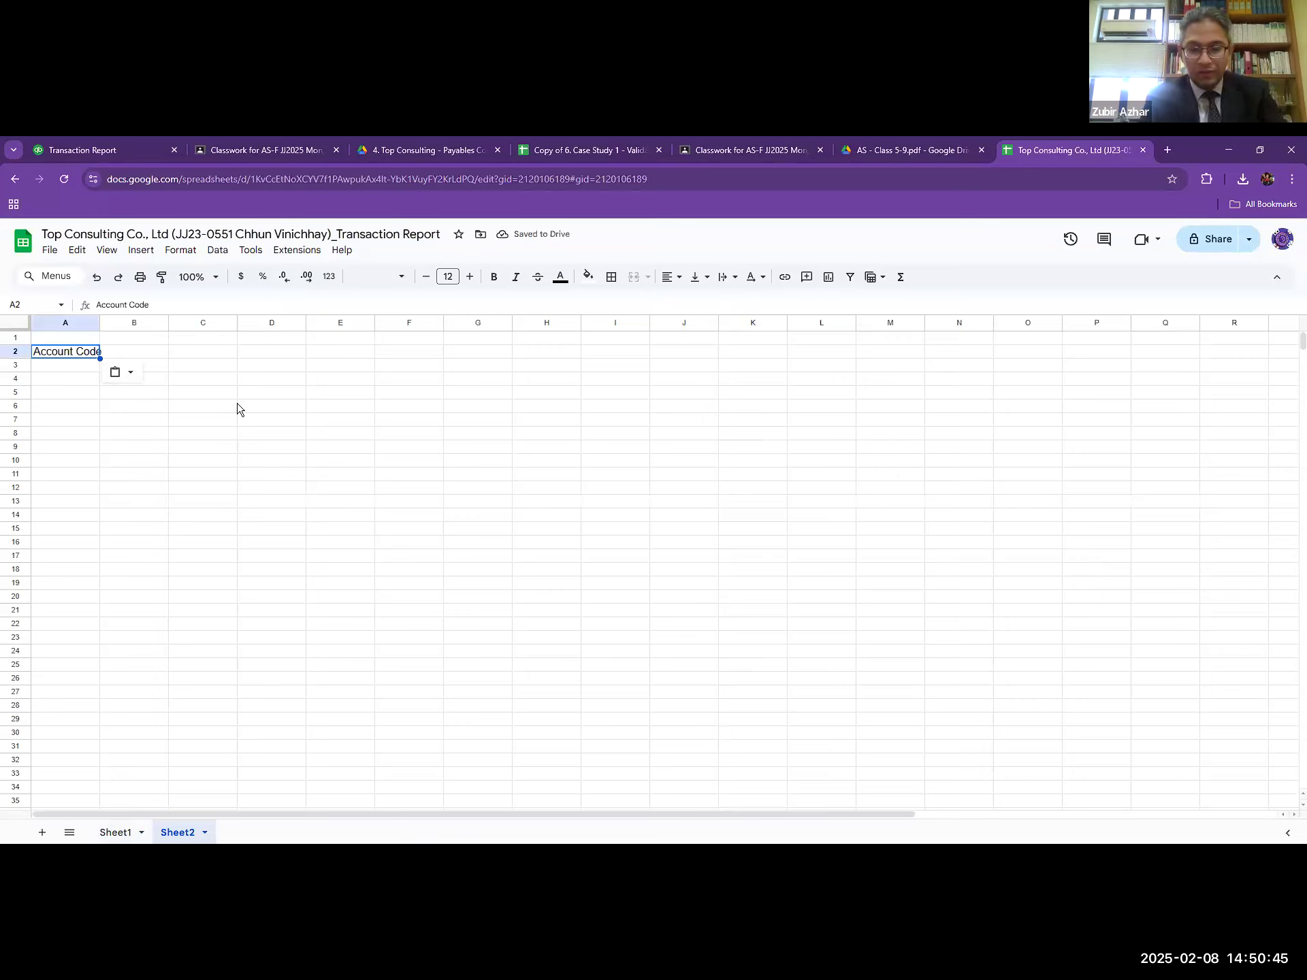
{"action": "left_click", "coordinate": [153, 353]}
{"action": "type", "text": "Fixed Asset"}
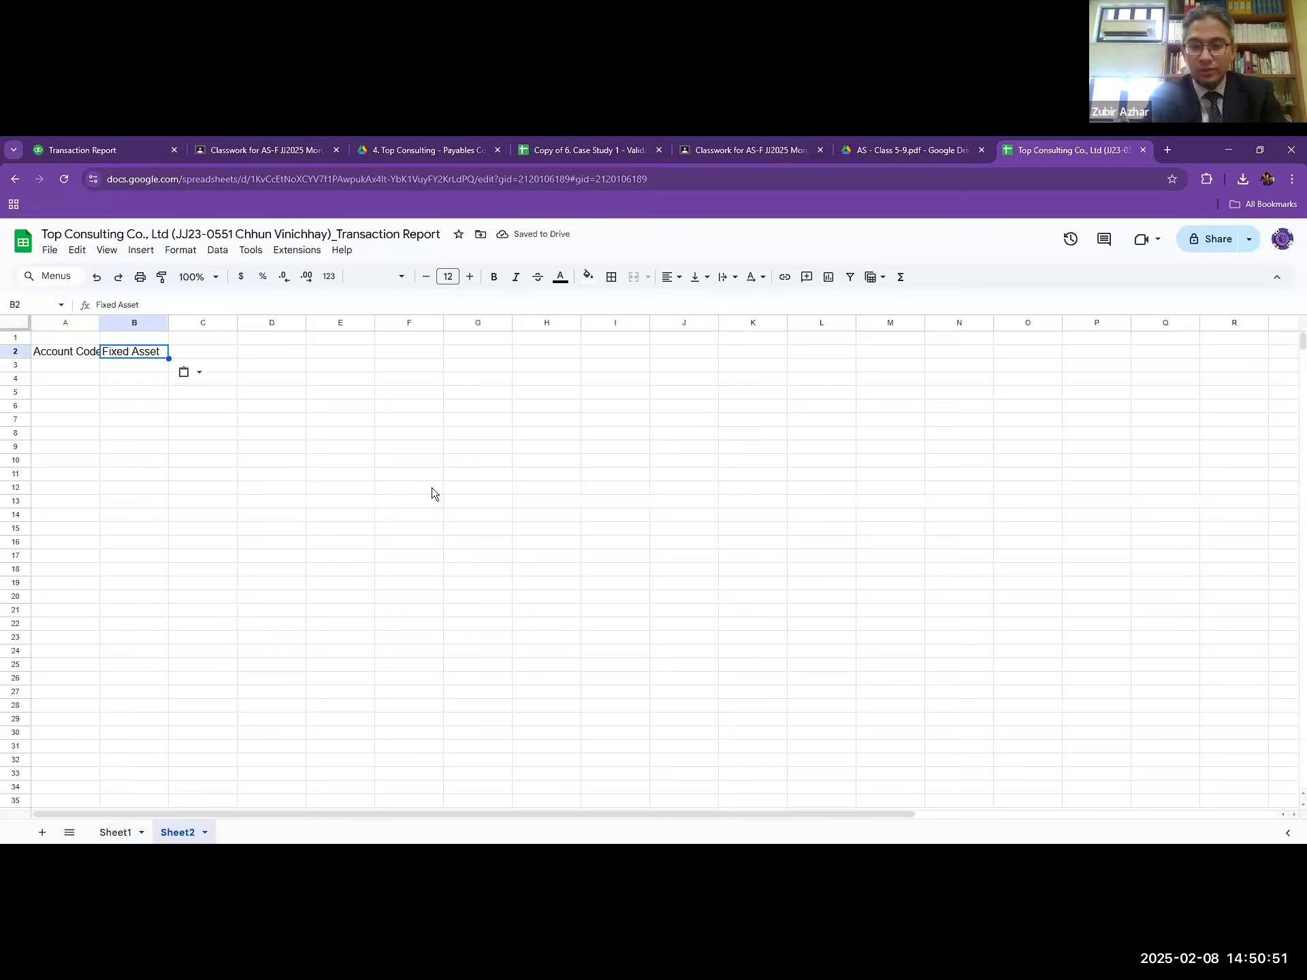
{"action": "left_click", "coordinate": [218, 354]}
{"action": "type", "text": "Cost($)"}
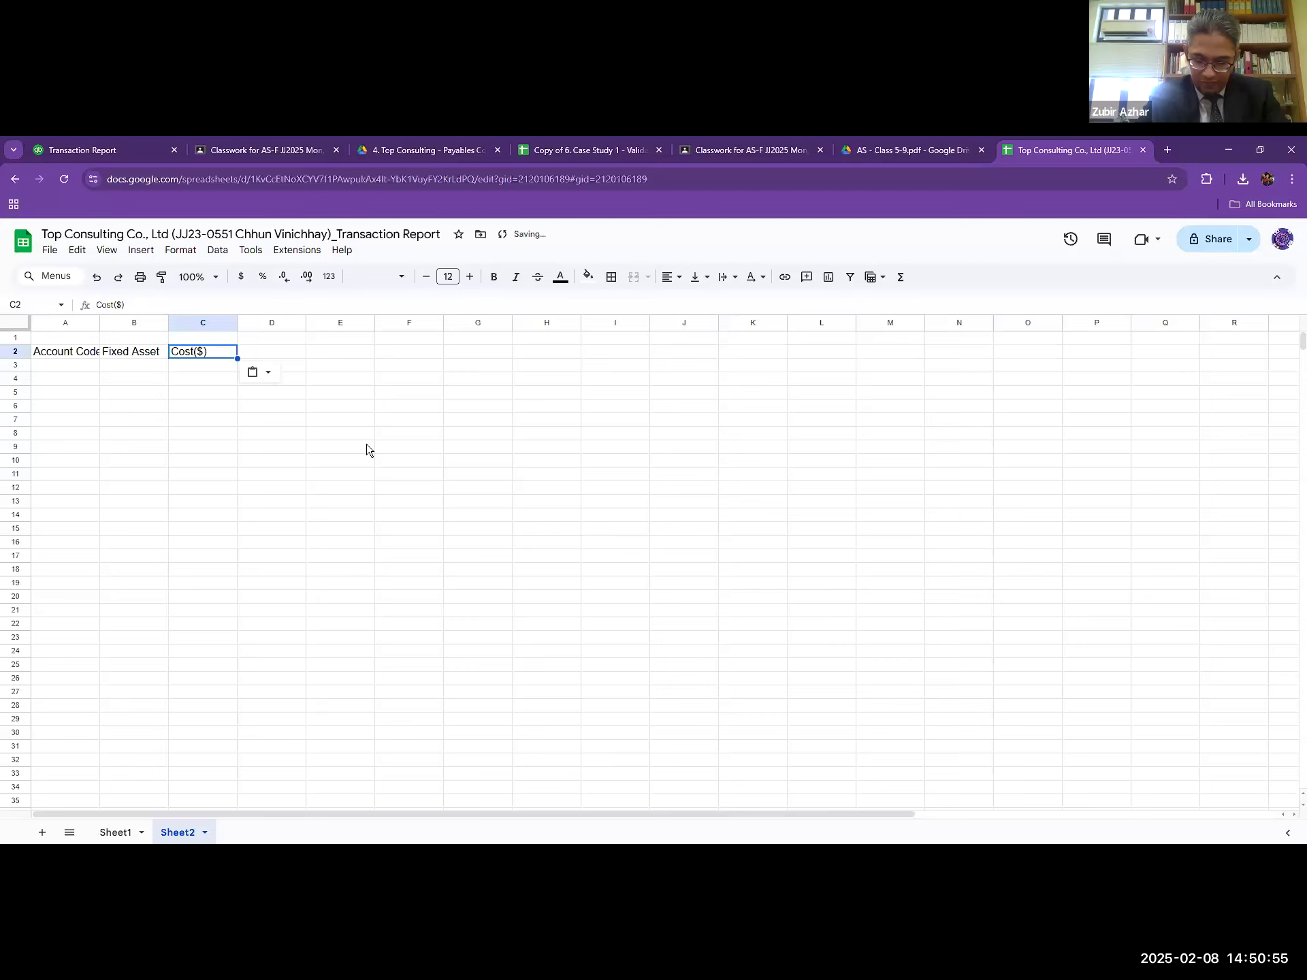
{"action": "left_click", "coordinate": [272, 350]}
{"action": "type", "text": "Useful Life (Year)"}
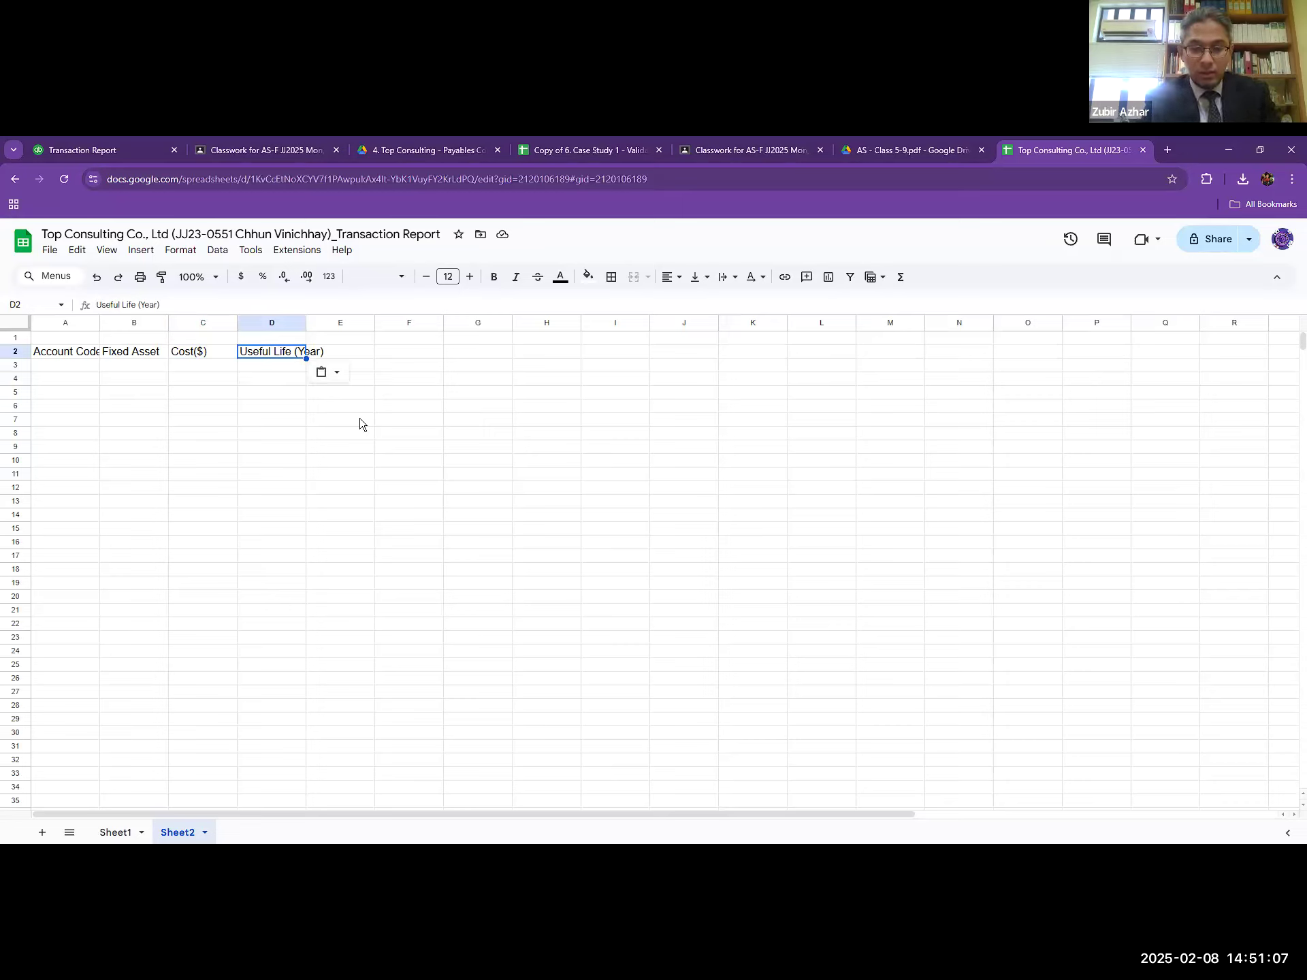
- Enter the headers Depreciation (Yearly) in E2 and Depreciation (Monthly) in F2
{"action": "left_click", "coordinate": [357, 354]}
{"action": "type", "text": "Depreciation (Yearly)"}
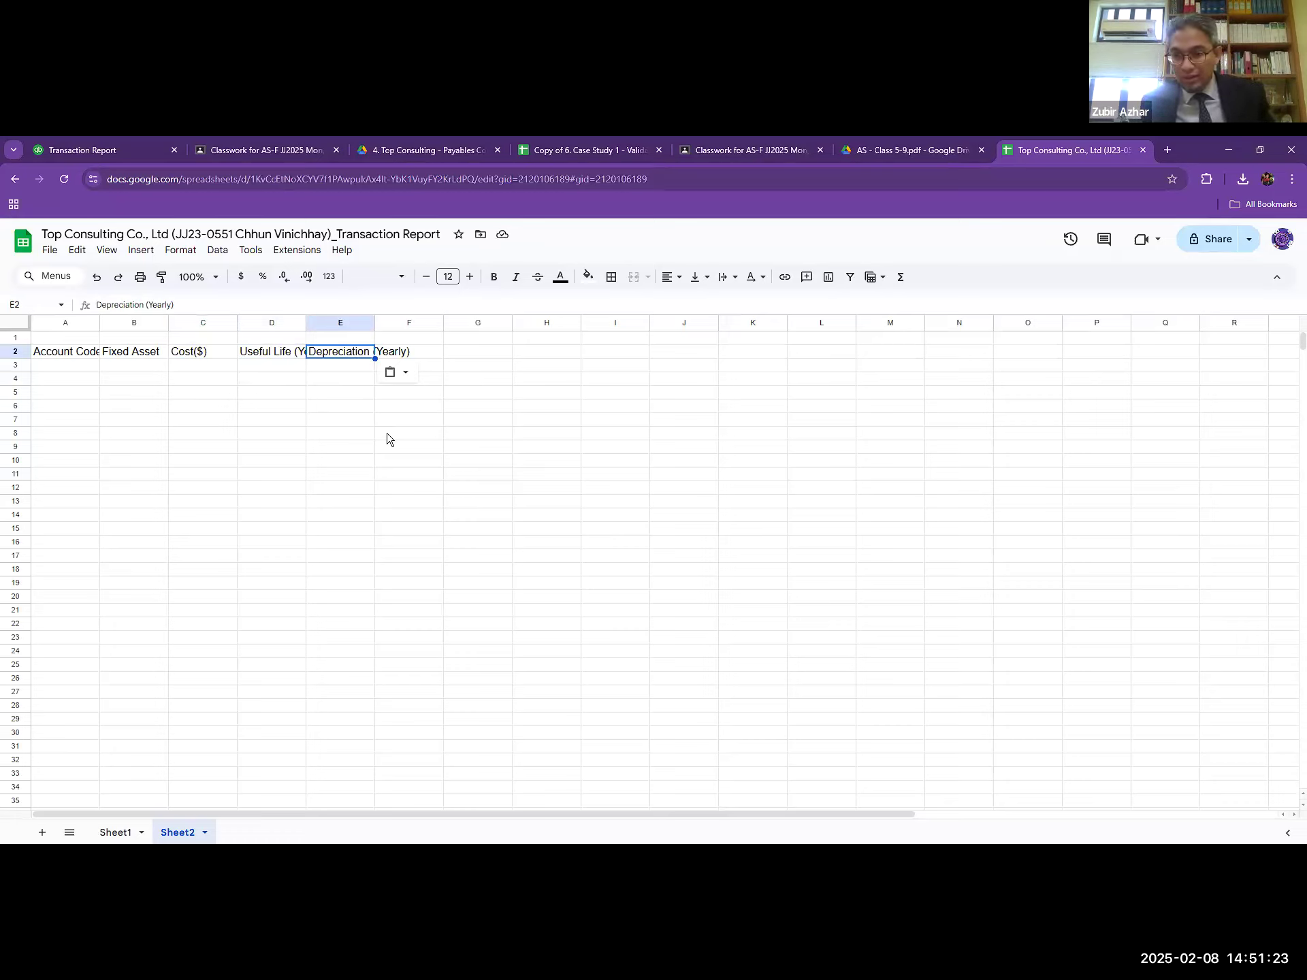
{"action": "left_click", "coordinate": [430, 352]}
{"action": "type", "text": "Depreciation (Monthlu)"}
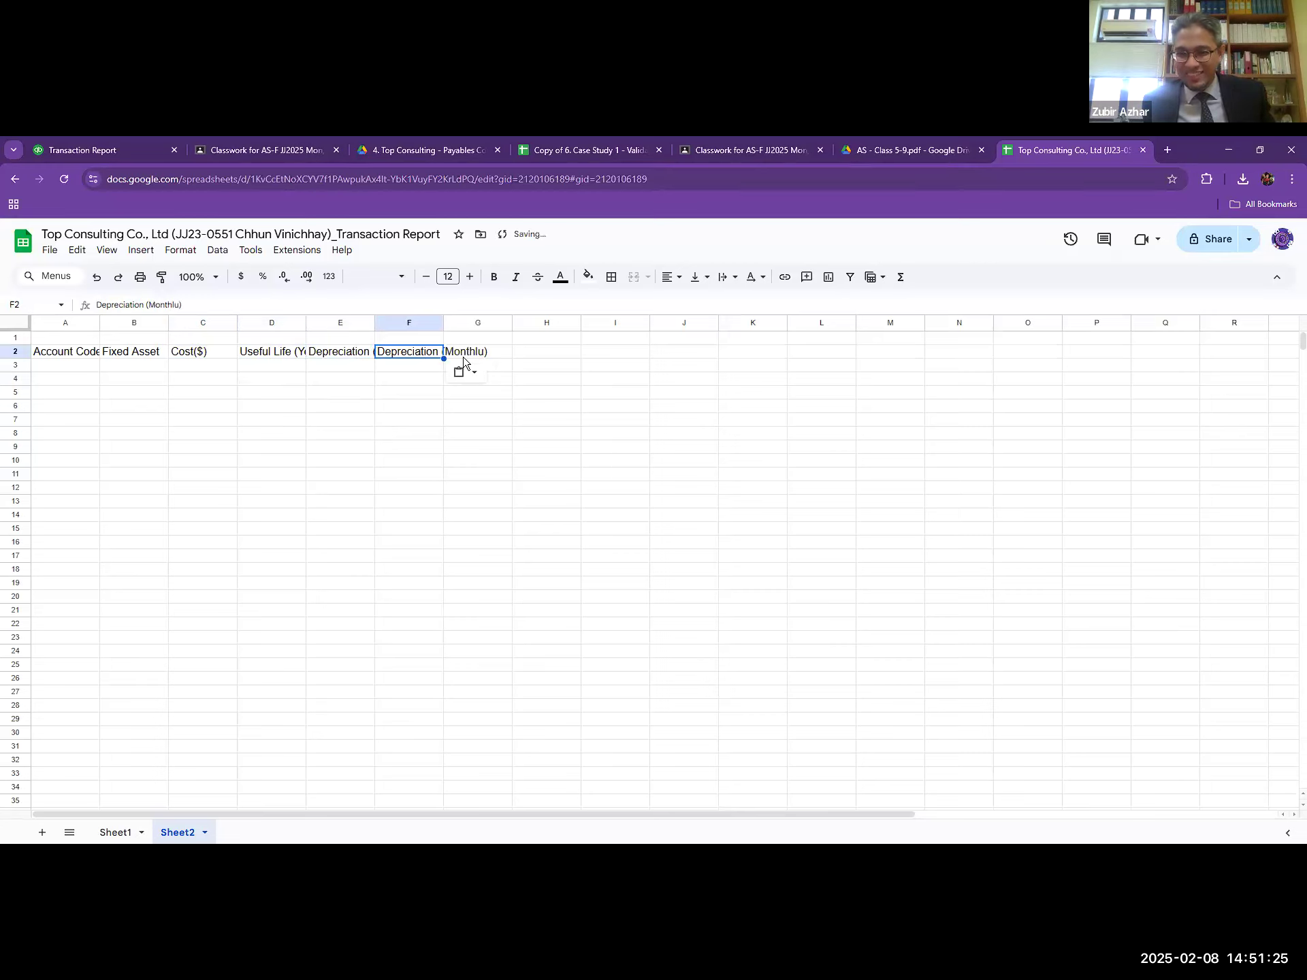
{"action": "left_click", "coordinate": [180, 303]}
{"action": "key", "text": "BackSpace"}
{"action": "type", "text": "y"}
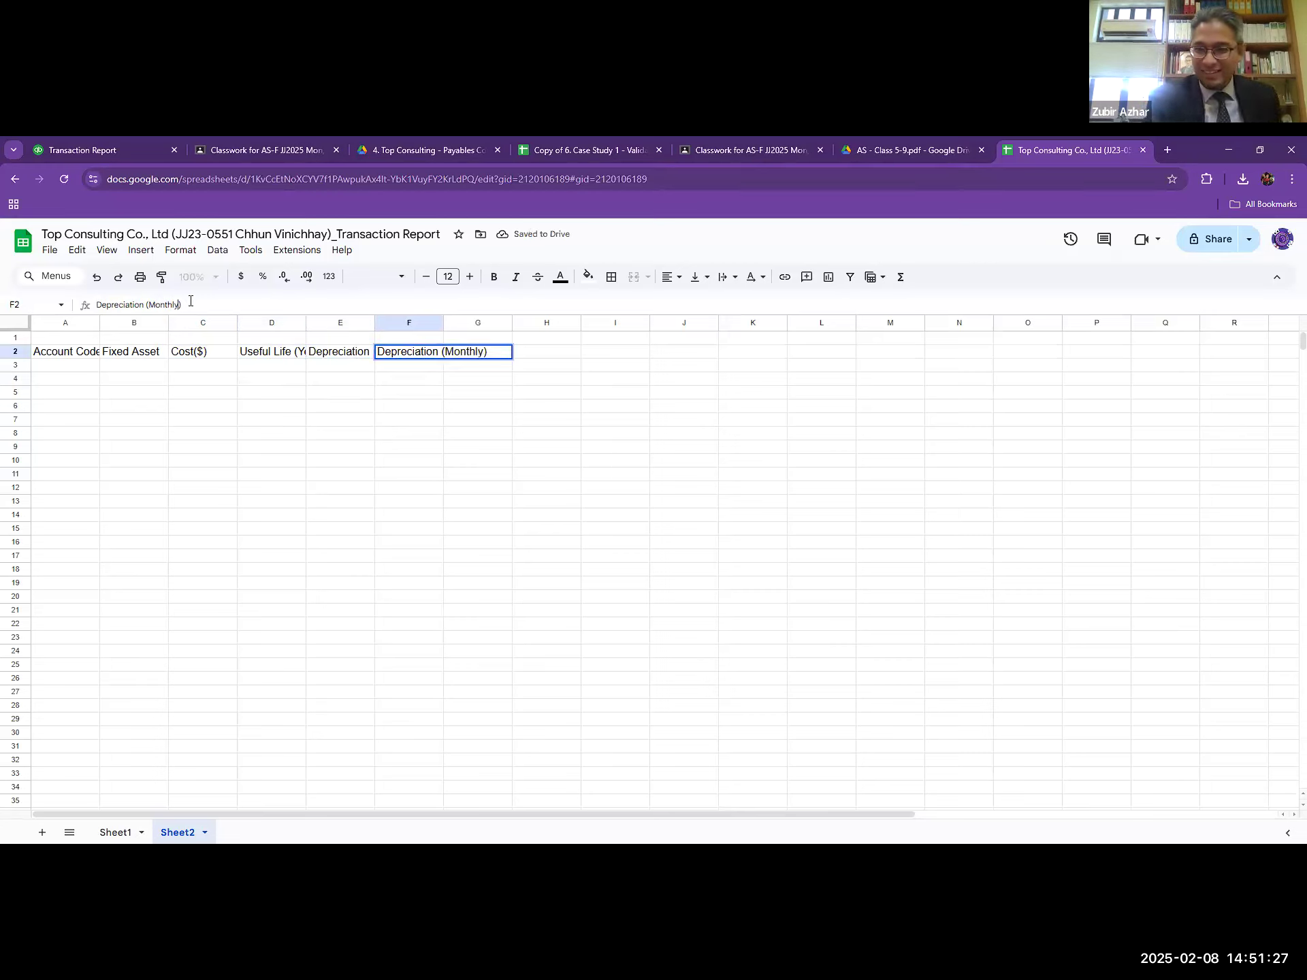
{"action": "key", "text": "Return"}
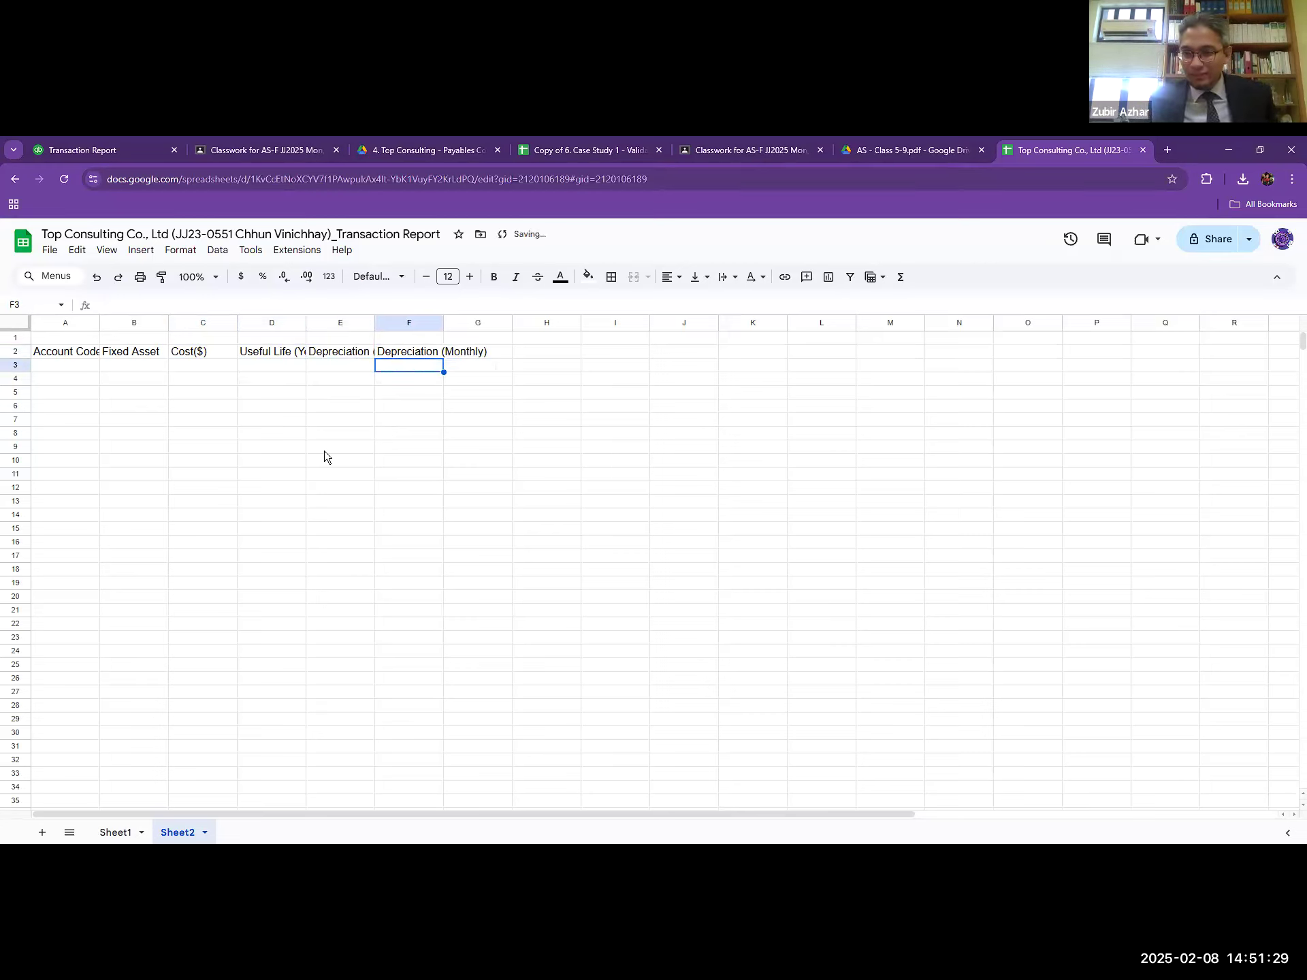
- Set the font of the header cells A2:G2 to Default (Calibri)
{"action": "left_click_drag", "start_coordinate": [73, 354], "coordinate": [476, 353]}
{"action": "left_click", "coordinate": [401, 280]}
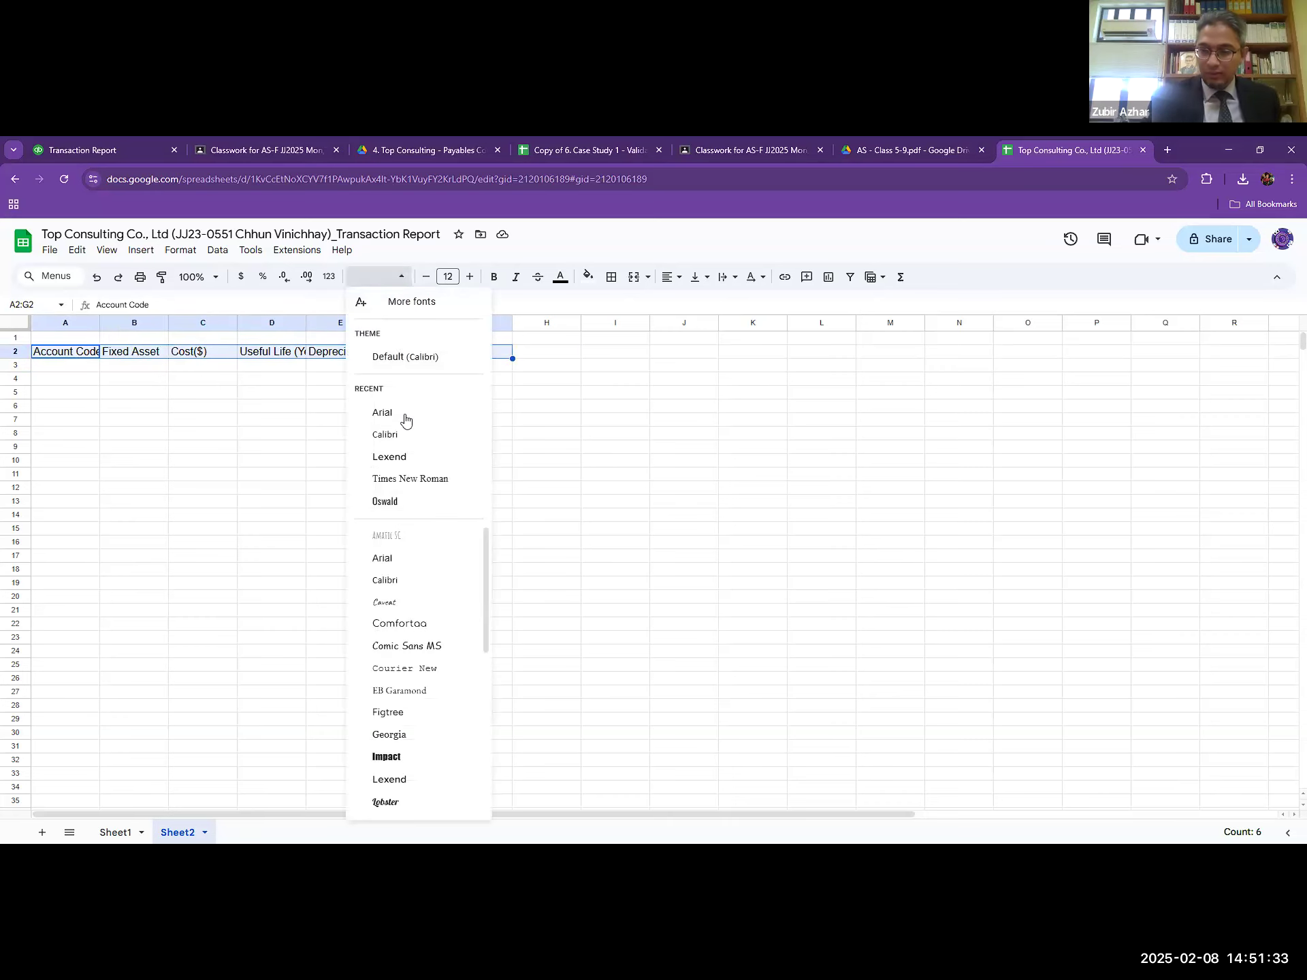
{"action": "left_click", "coordinate": [411, 359]}
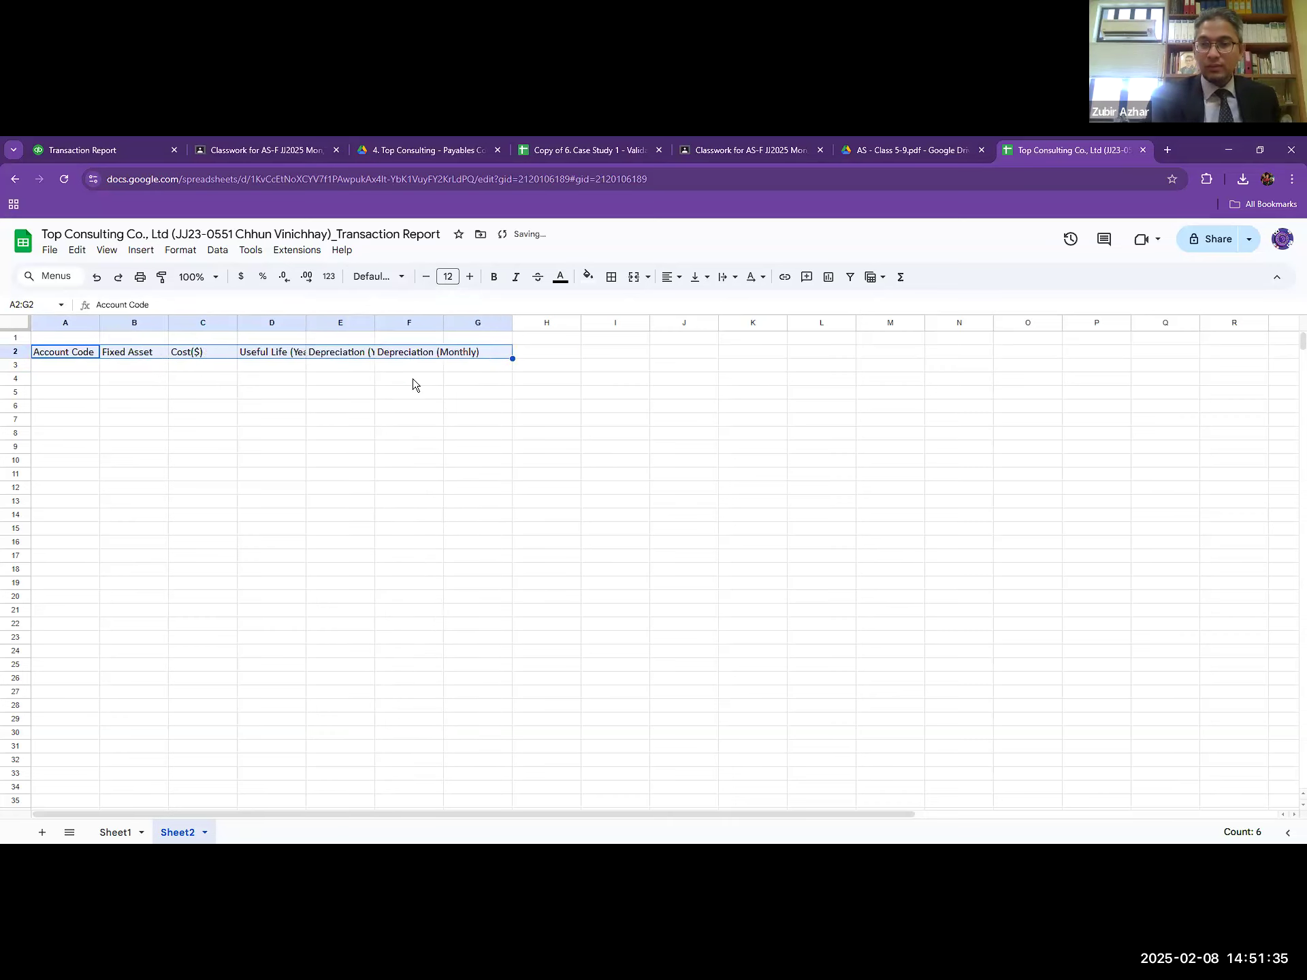
{"action": "left_click", "coordinate": [412, 378]}
{"action": "left_click_drag", "start_coordinate": [91, 353], "coordinate": [480, 353]}
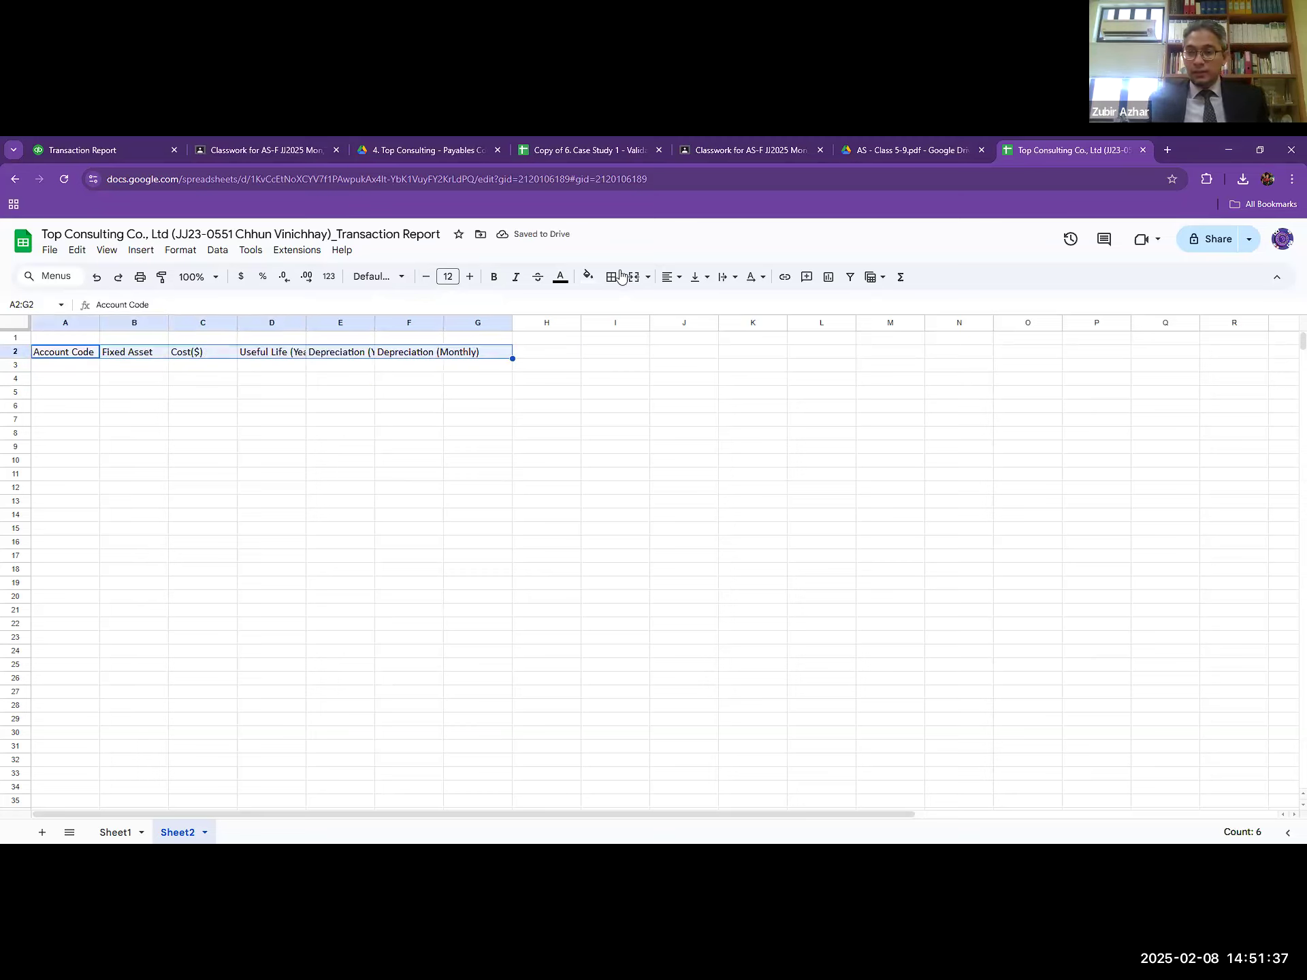
{"action": "left_click", "coordinate": [676, 278]}
{"action": "left_click", "coordinate": [692, 303]}
{"action": "left_click", "coordinate": [680, 285]}
{"action": "left_click", "coordinate": [669, 303]}
{"action": "left_click", "coordinate": [356, 393]}
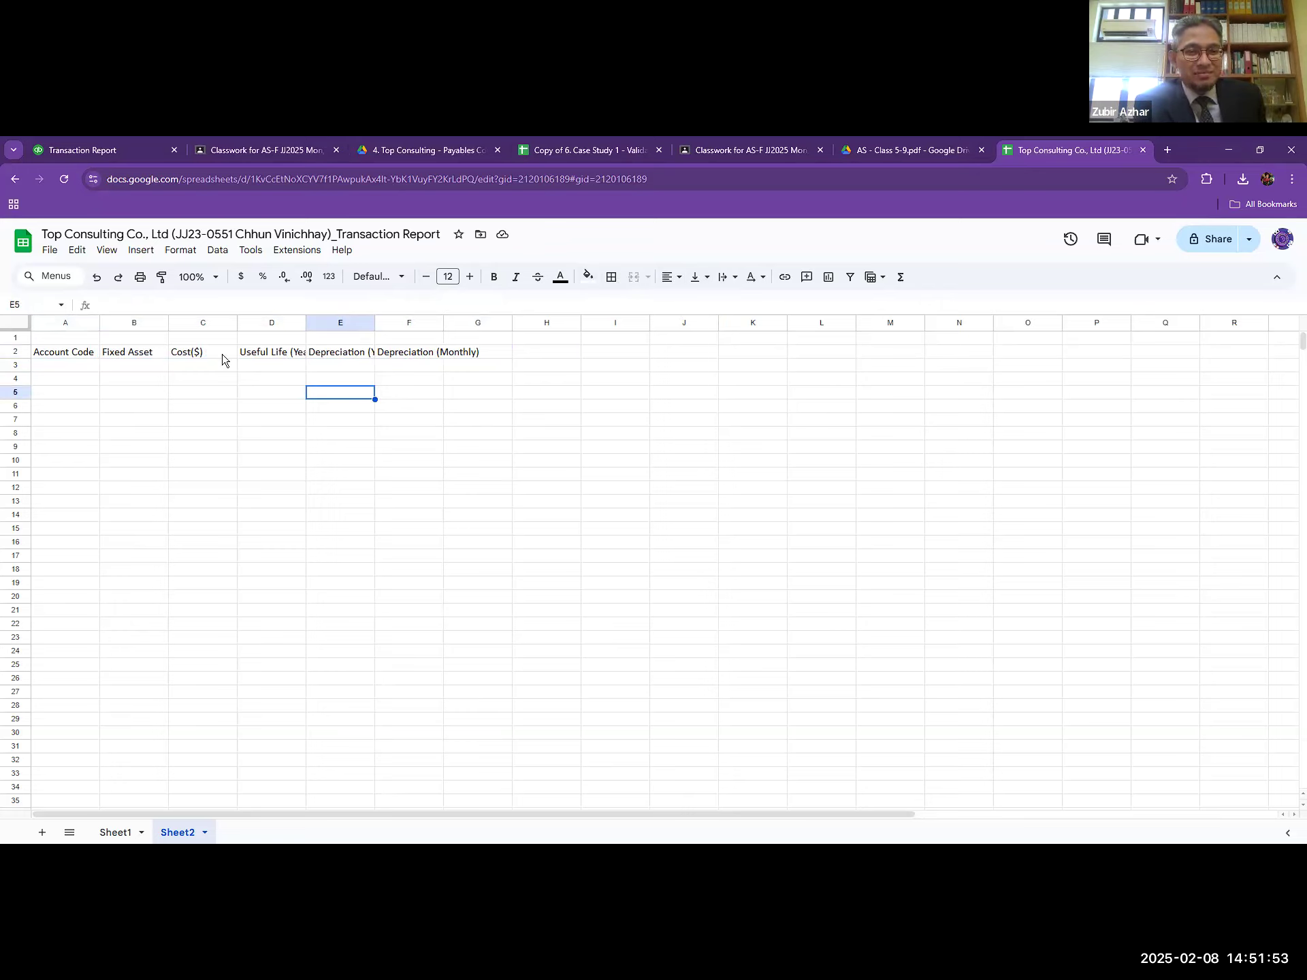
- Enter 110001 as the first account code in cell A3
{"action": "left_click", "coordinate": [344, 355]}
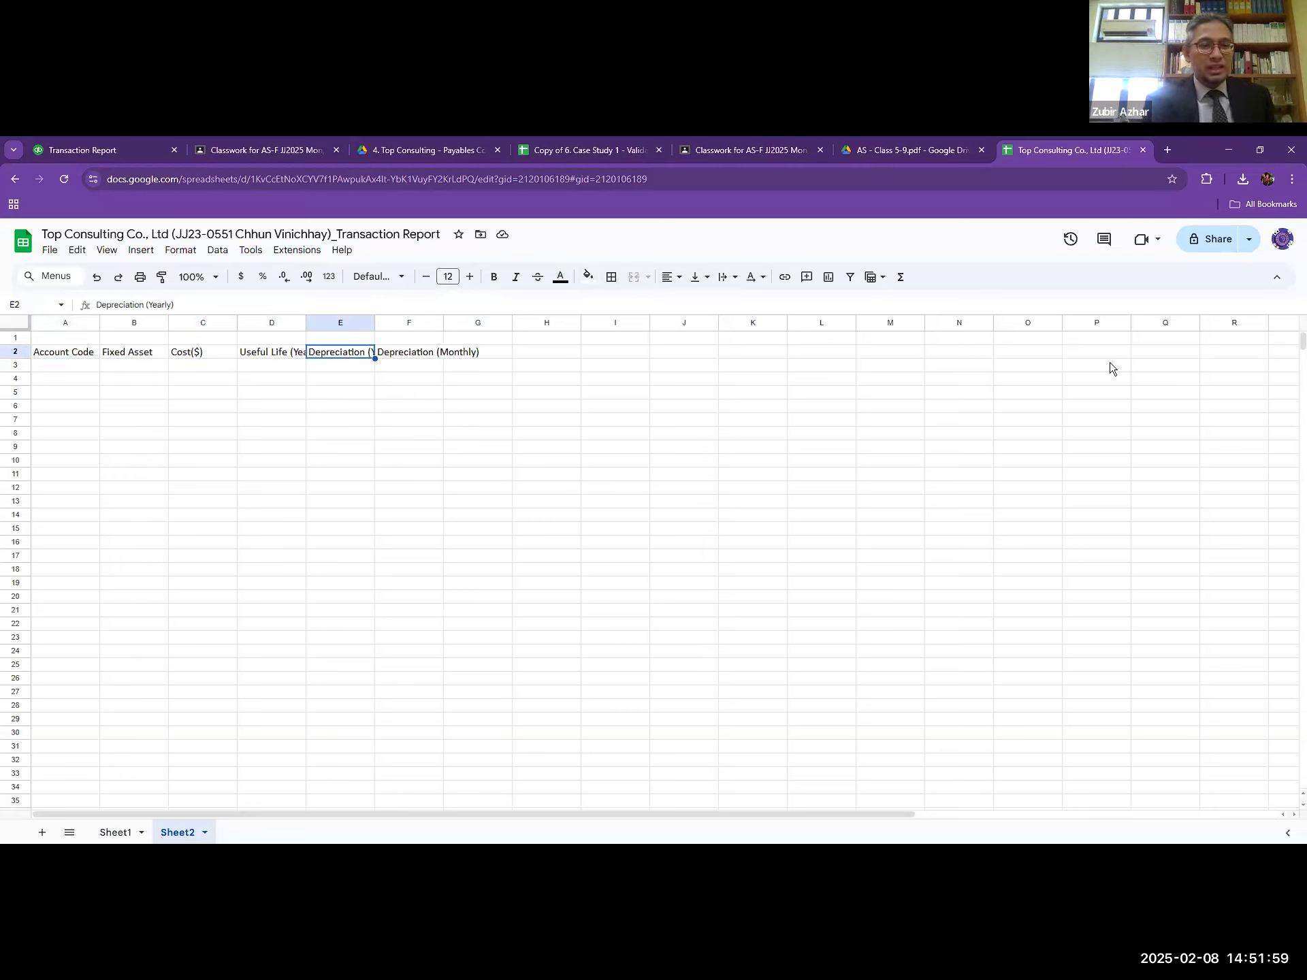
{"action": "left_click", "coordinate": [70, 365]}
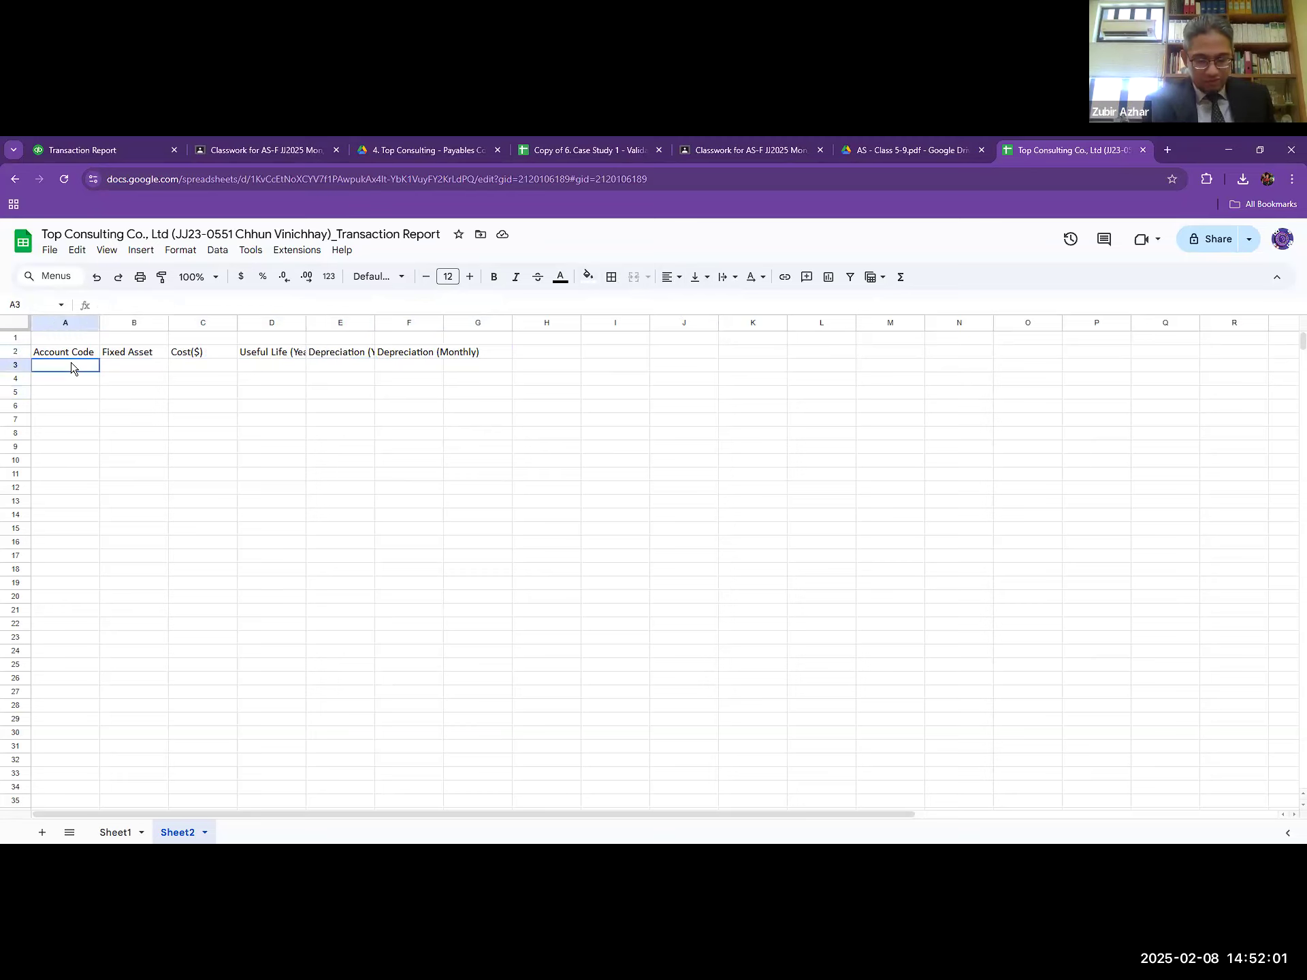
{"action": "left_click", "coordinate": [151, 365]}
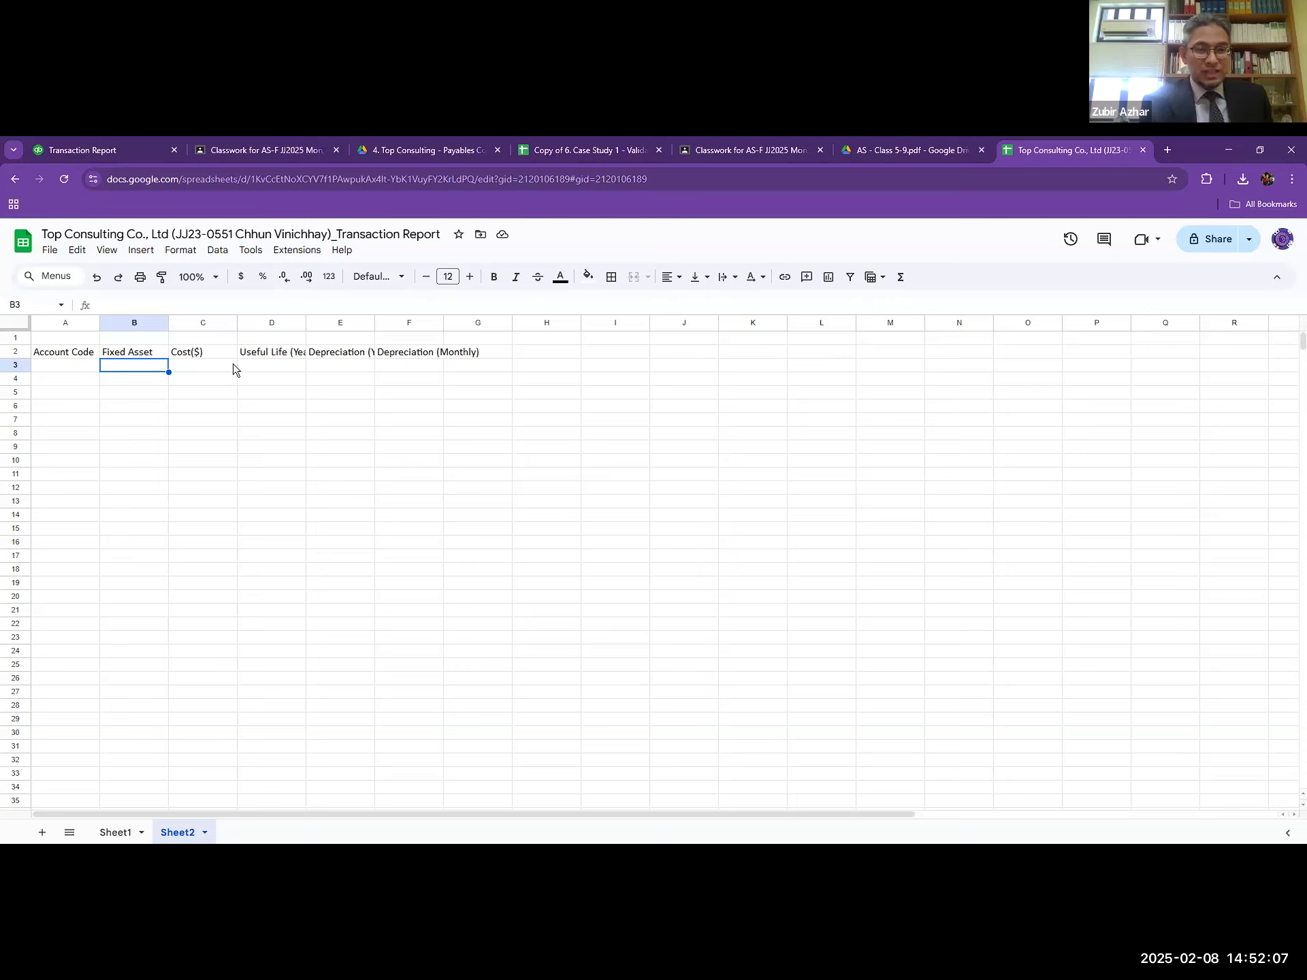
{"action": "left_click", "coordinate": [48, 366]}
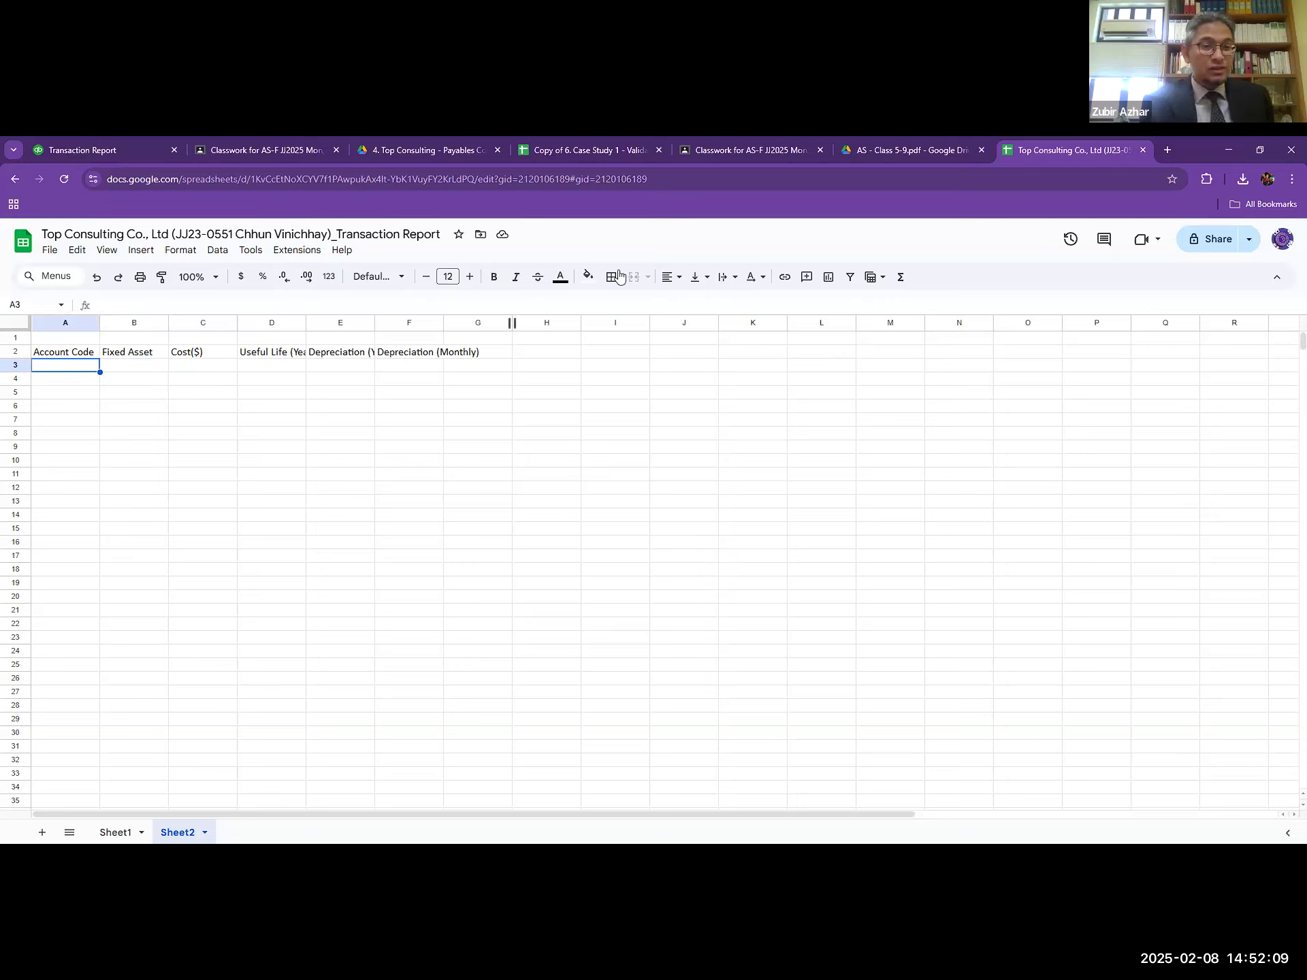
{"action": "type", "text": "110001"}
{"action": "key", "text": "Return"}
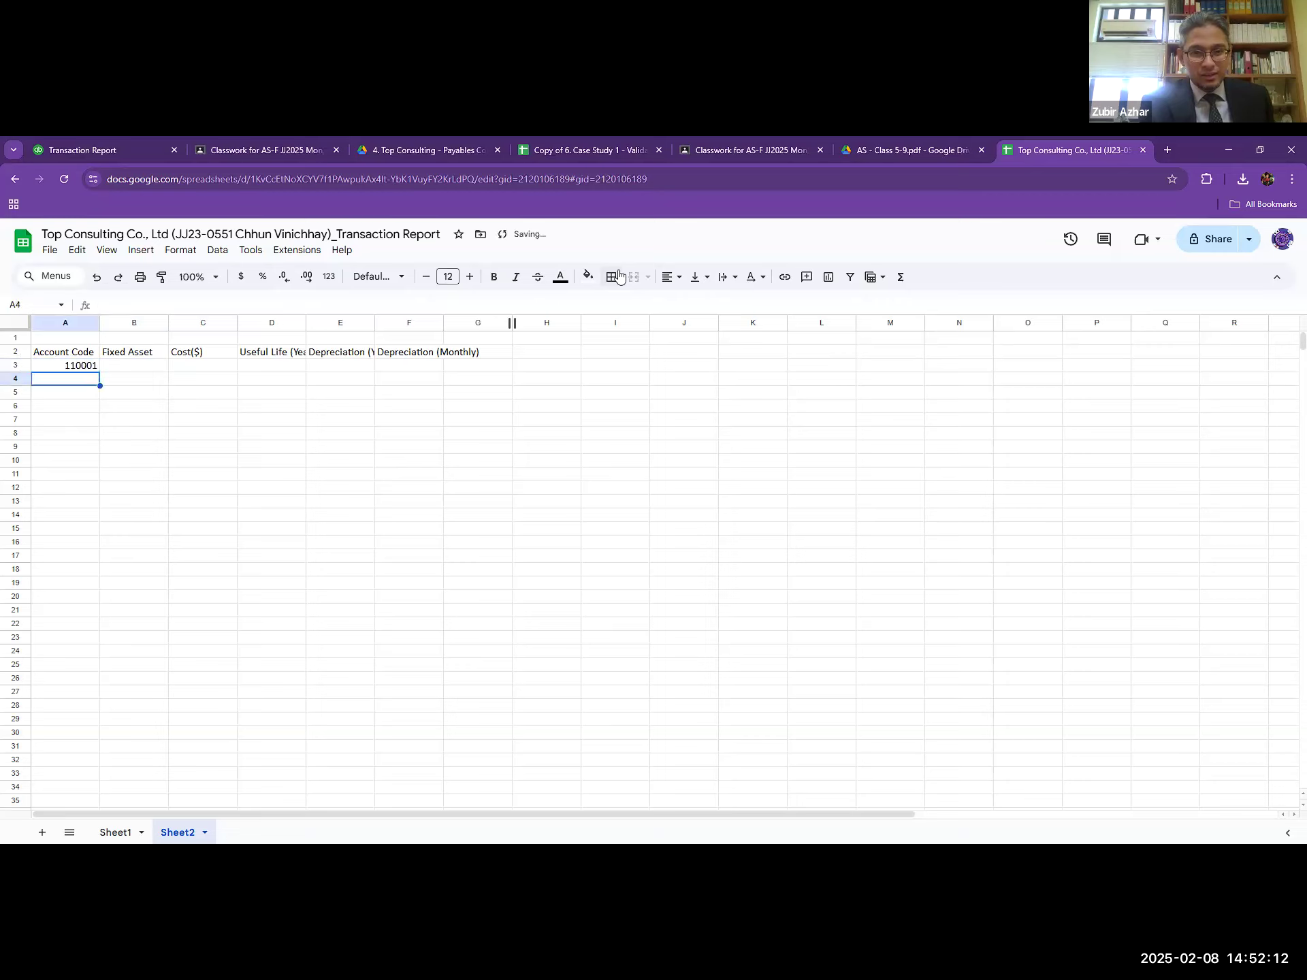
- Switch to QuickBooks and open the Balance Sheet report at its long-term assets section
{"action": "left_click", "coordinate": [141, 367]}
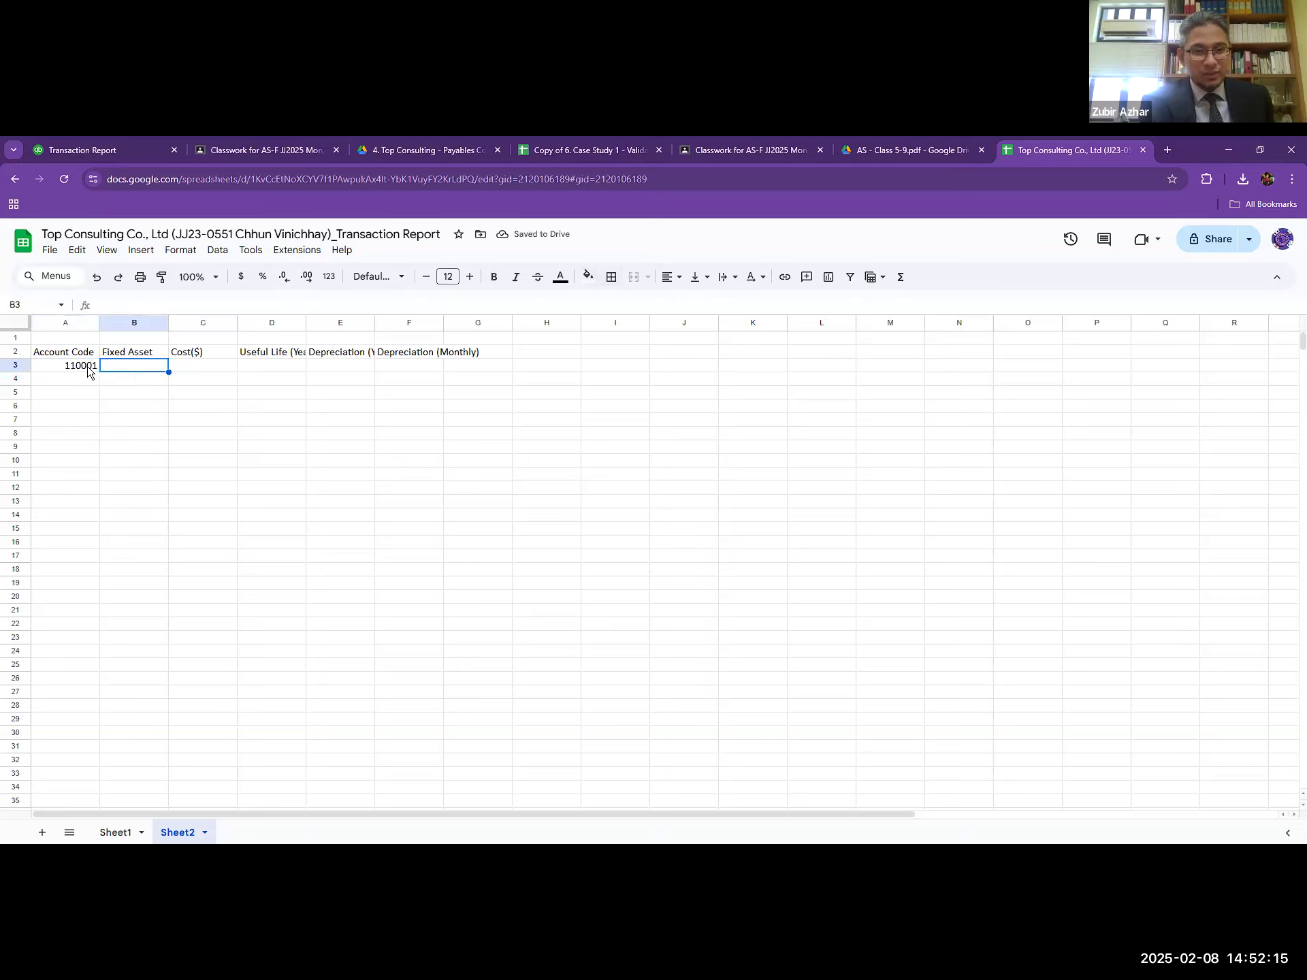
{"action": "left_click", "coordinate": [893, 146]}
{"action": "left_click", "coordinate": [1076, 145]}
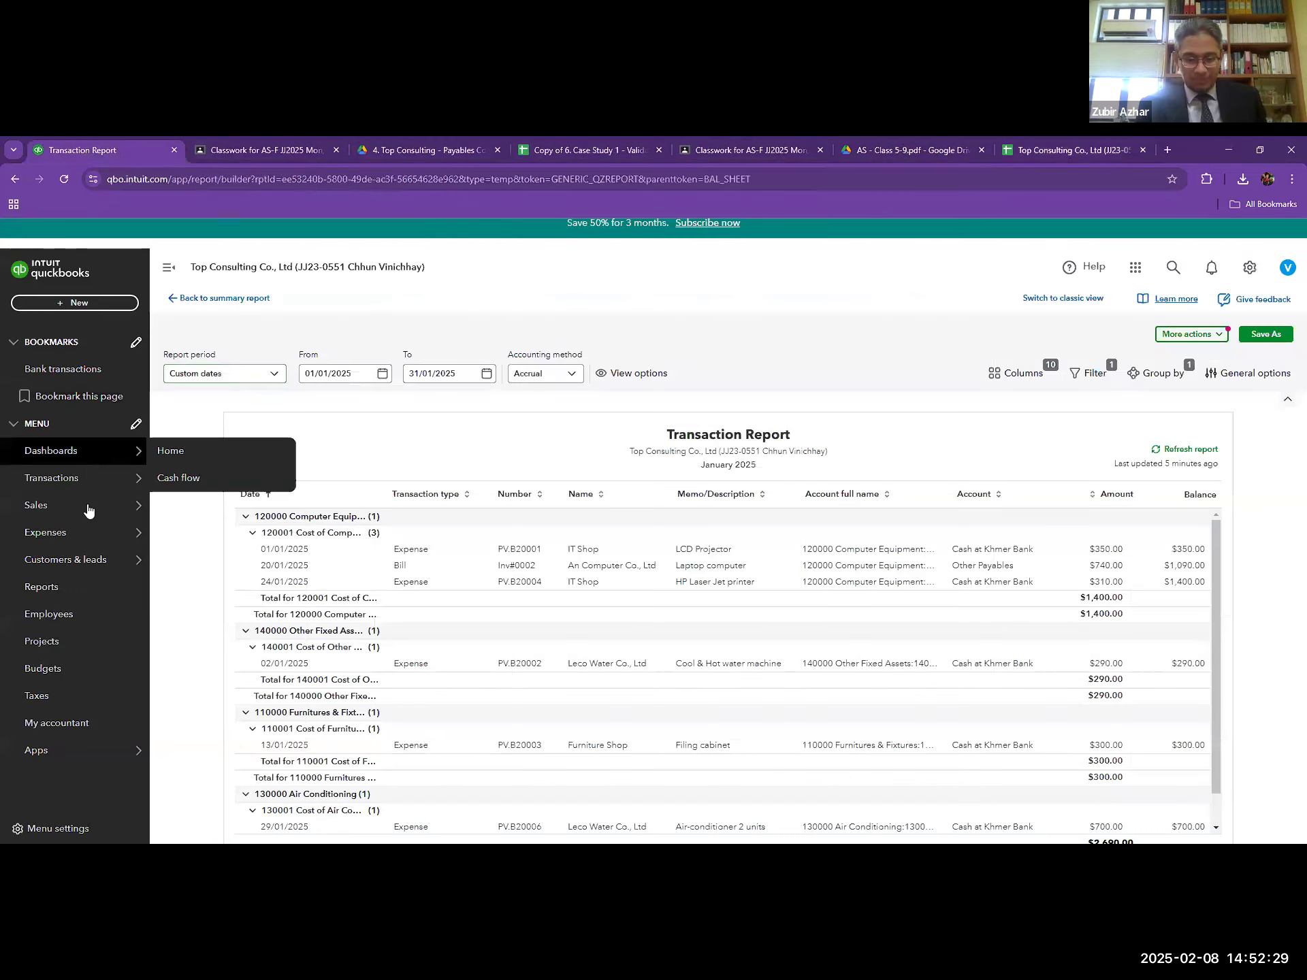
{"action": "left_click", "coordinate": [105, 595]}
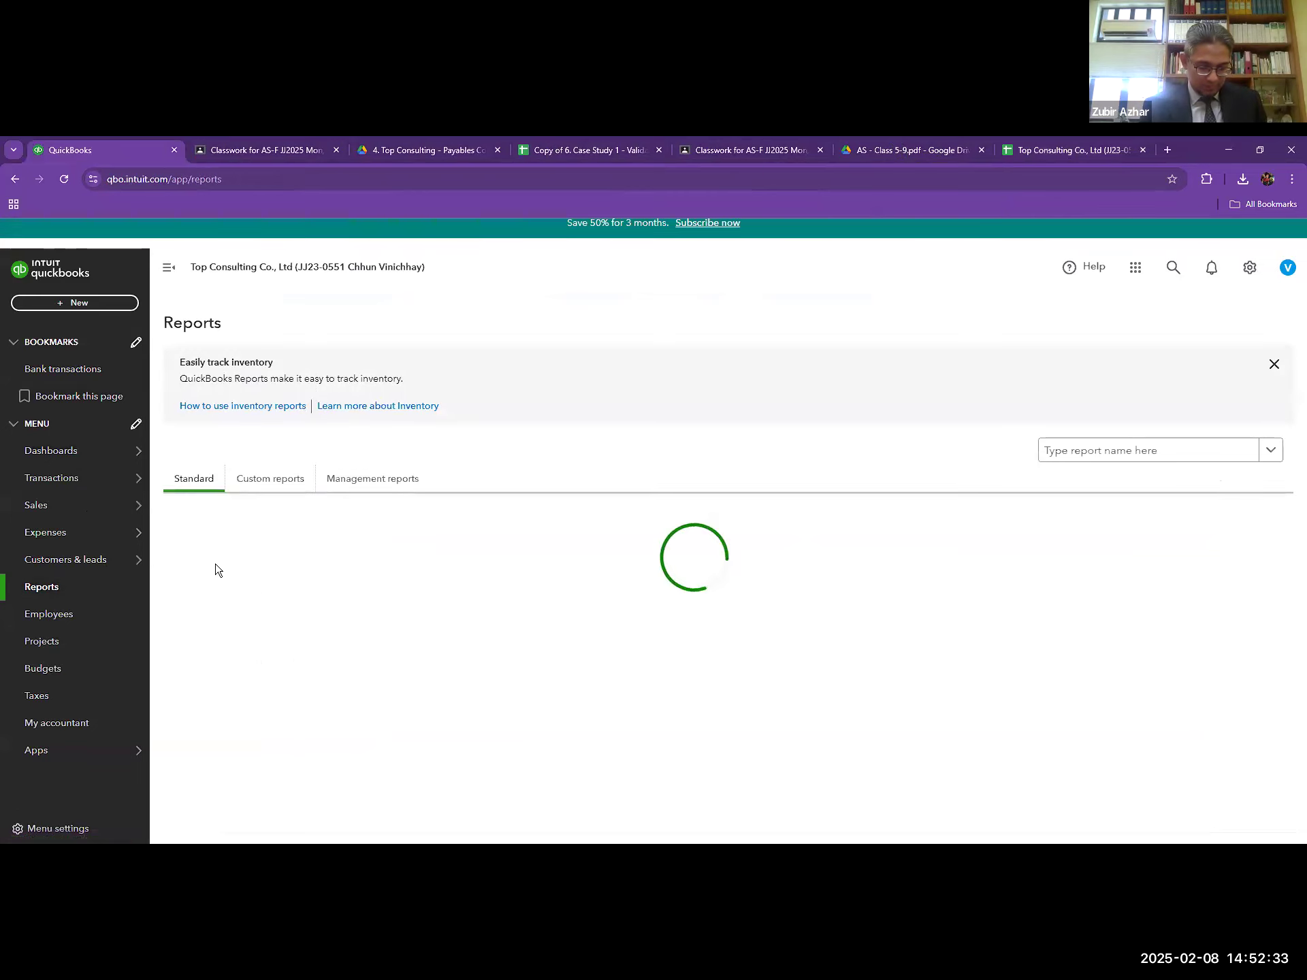
{"action": "left_click", "coordinate": [230, 604]}
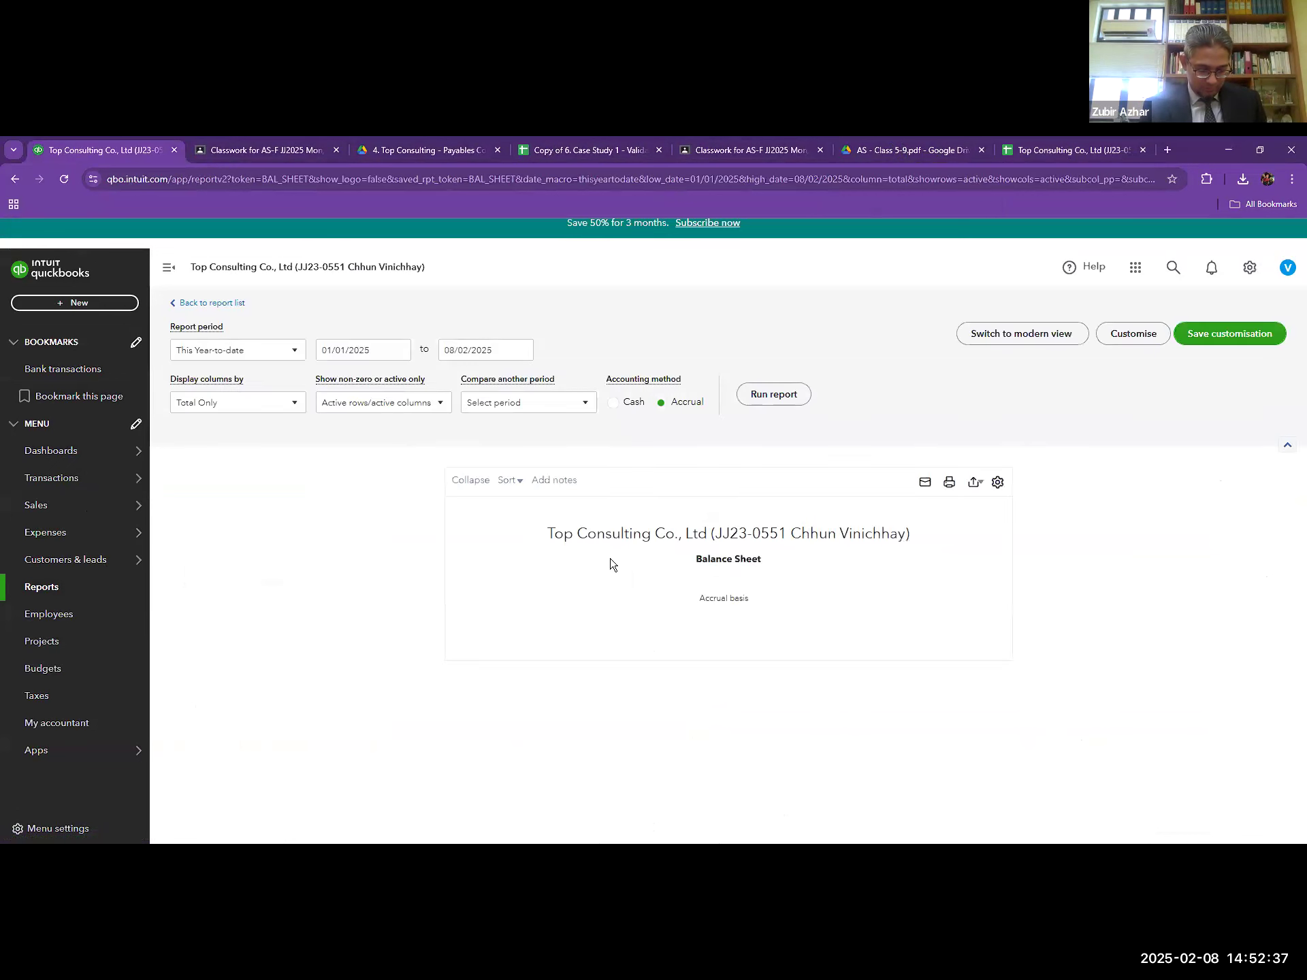
{"action": "scroll", "coordinate": [531, 508], "scroll_direction": "down", "scroll_amount": 4}
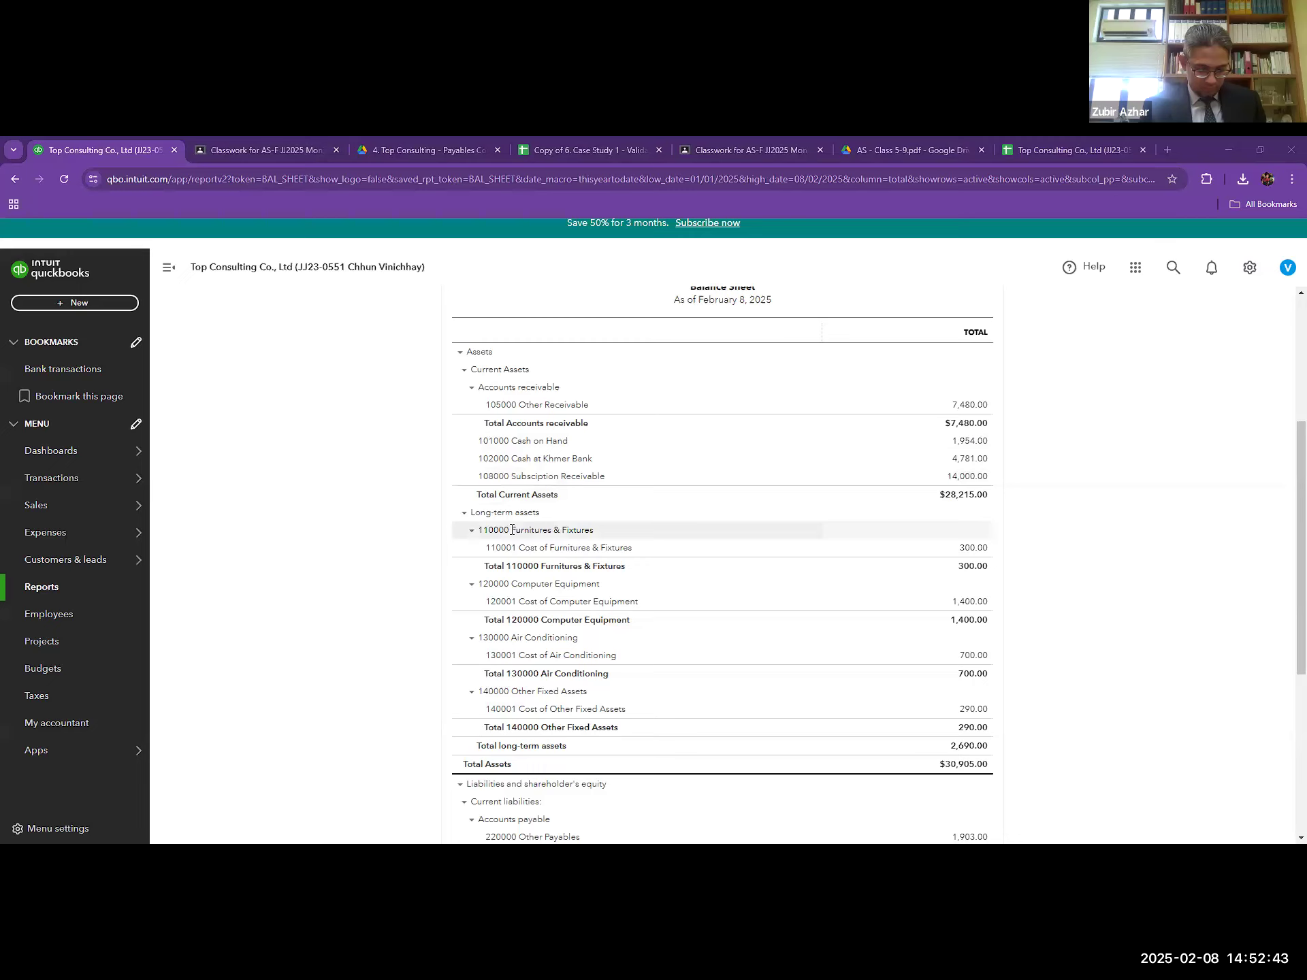
- Copy Furnitures & Fixtures from the balance sheet into cell B3 of Sheet2 and set its font to Default (Calibri)
{"action": "double_click", "coordinate": [592, 530]}
{"action": "key", "text": "ctrl+c"}
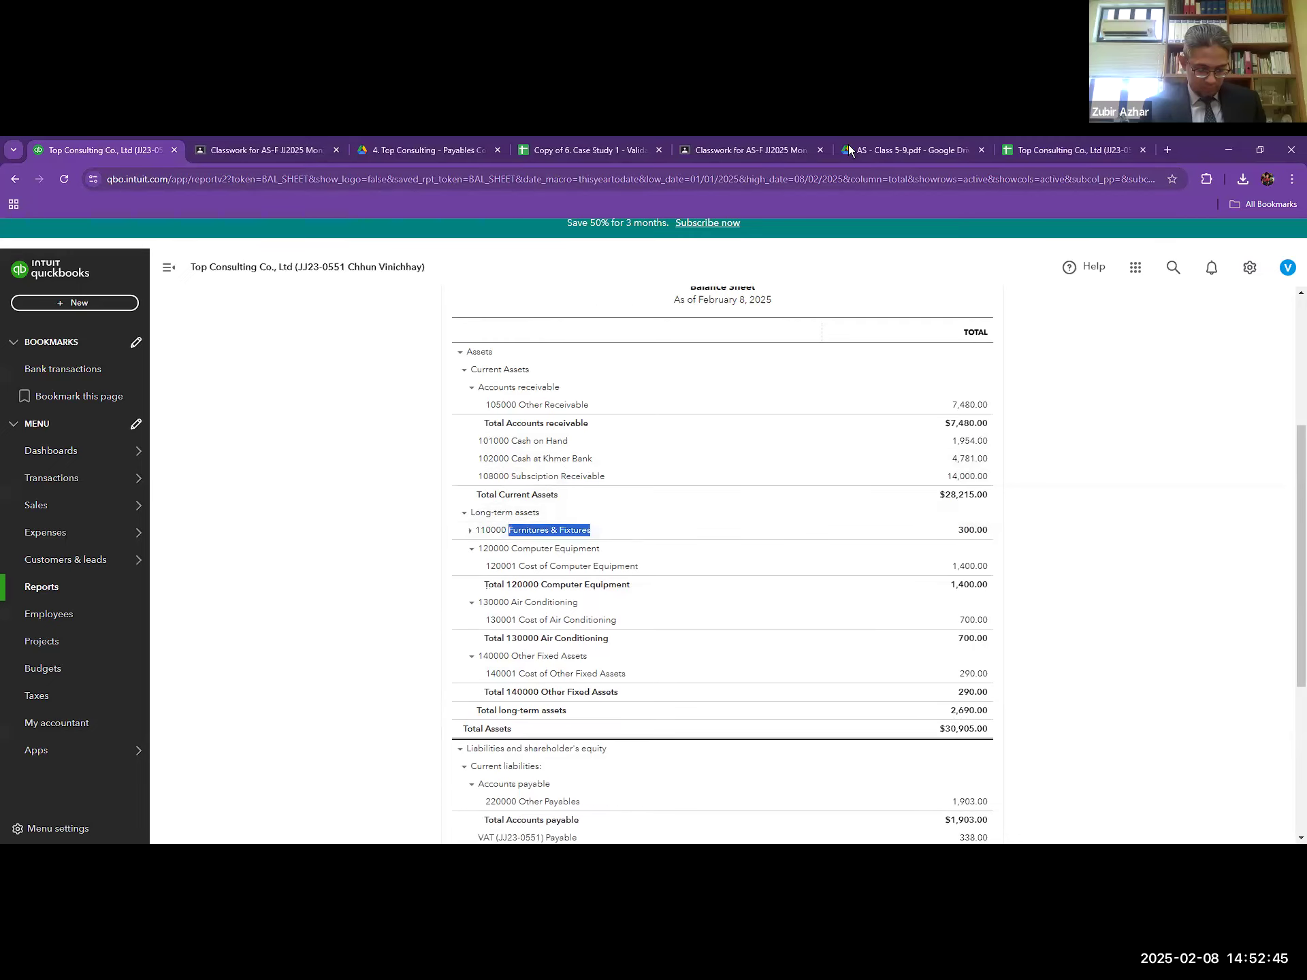
{"action": "left_click", "coordinate": [910, 148]}
{"action": "left_click", "coordinate": [578, 148]}
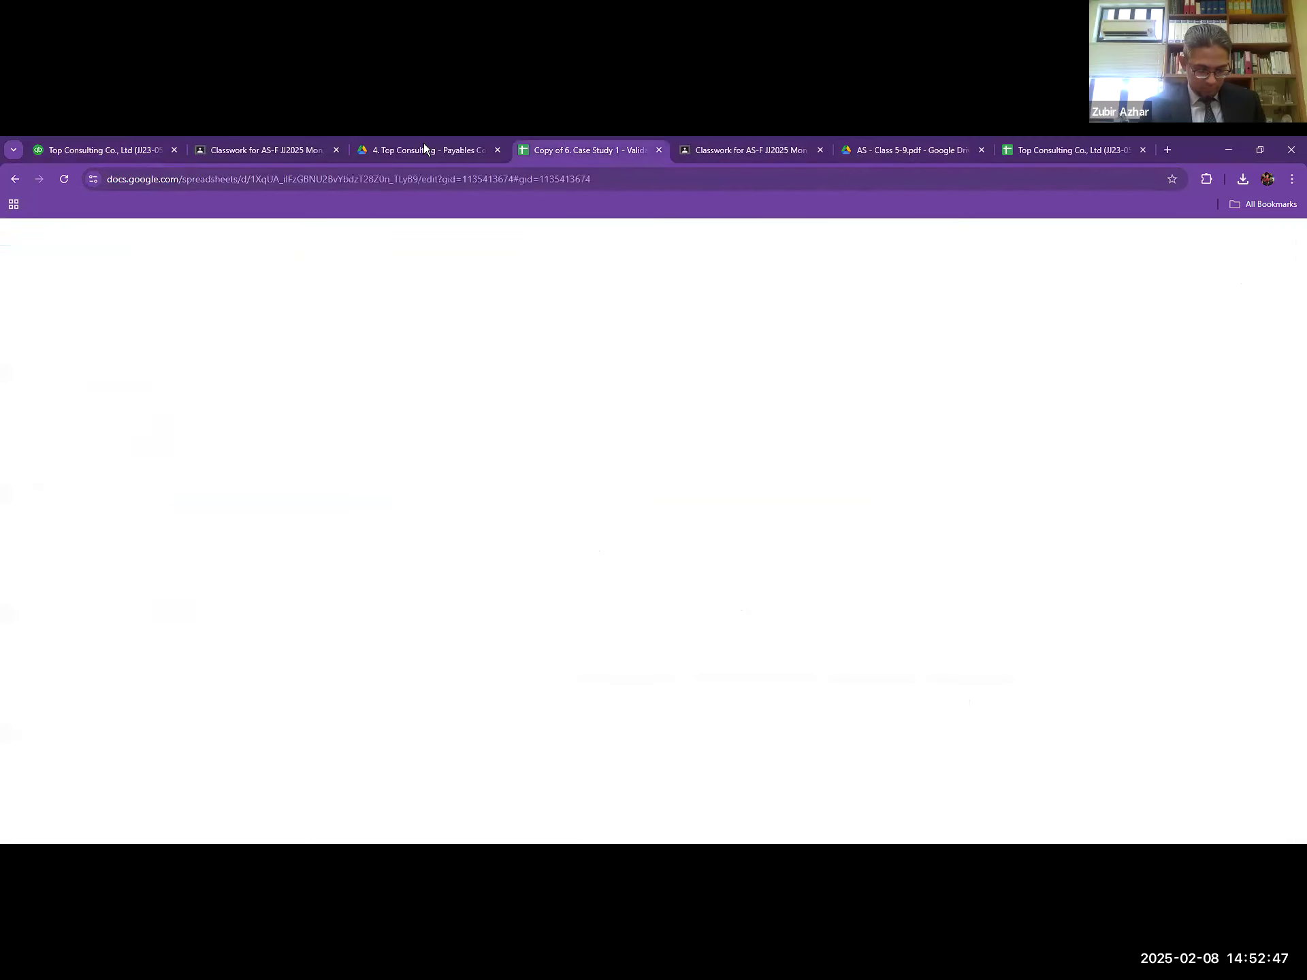
{"action": "left_click", "coordinate": [408, 149]}
{"action": "left_click", "coordinate": [294, 149]}
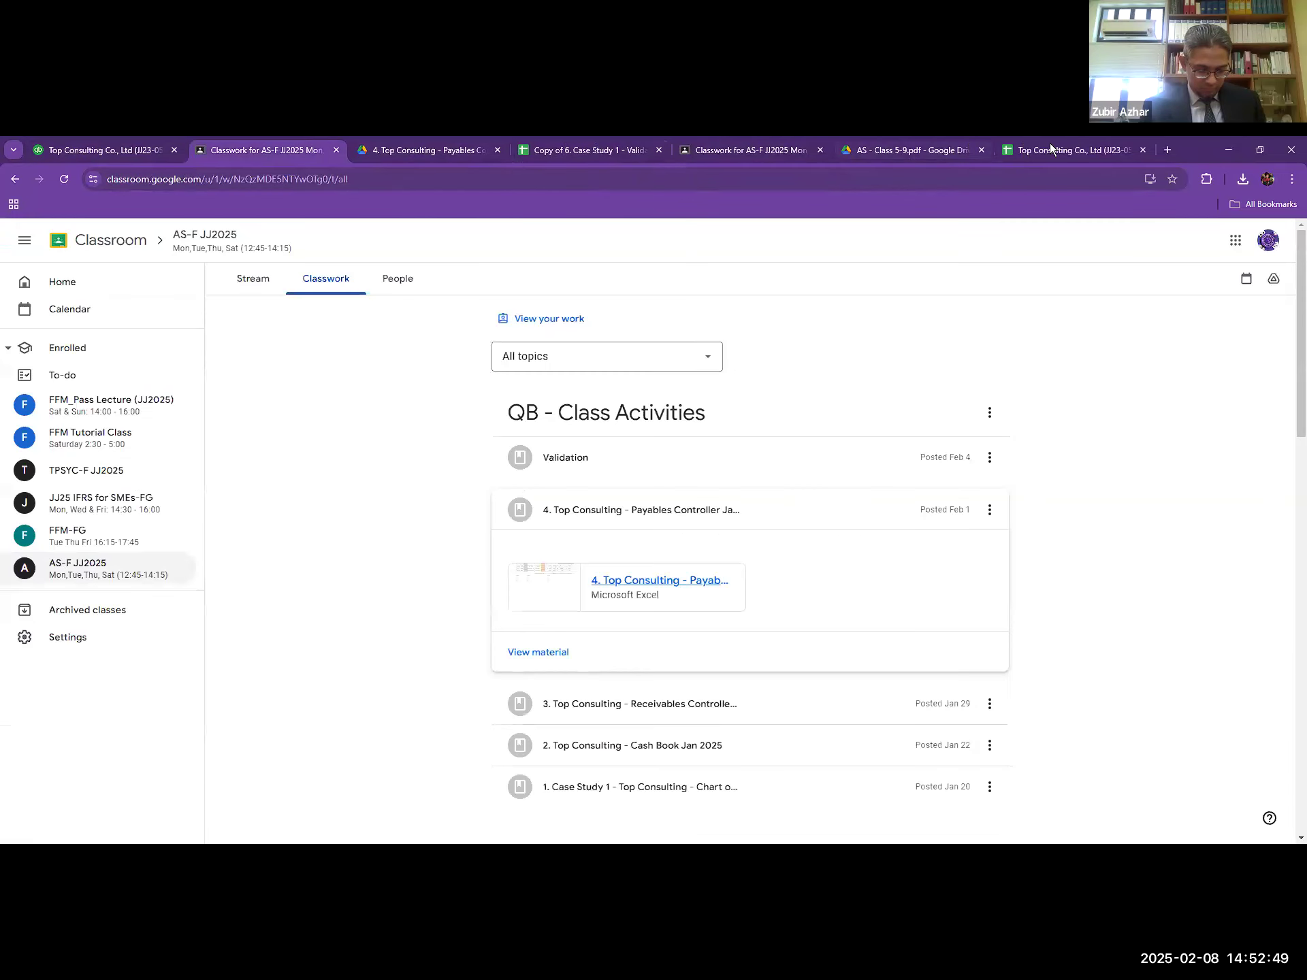
{"action": "left_click", "coordinate": [1050, 148]}
{"action": "key", "text": "ctrl+v"}
{"action": "left_click", "coordinate": [388, 277]}
{"action": "left_click", "coordinate": [410, 358]}
{"action": "left_click", "coordinate": [216, 371]}
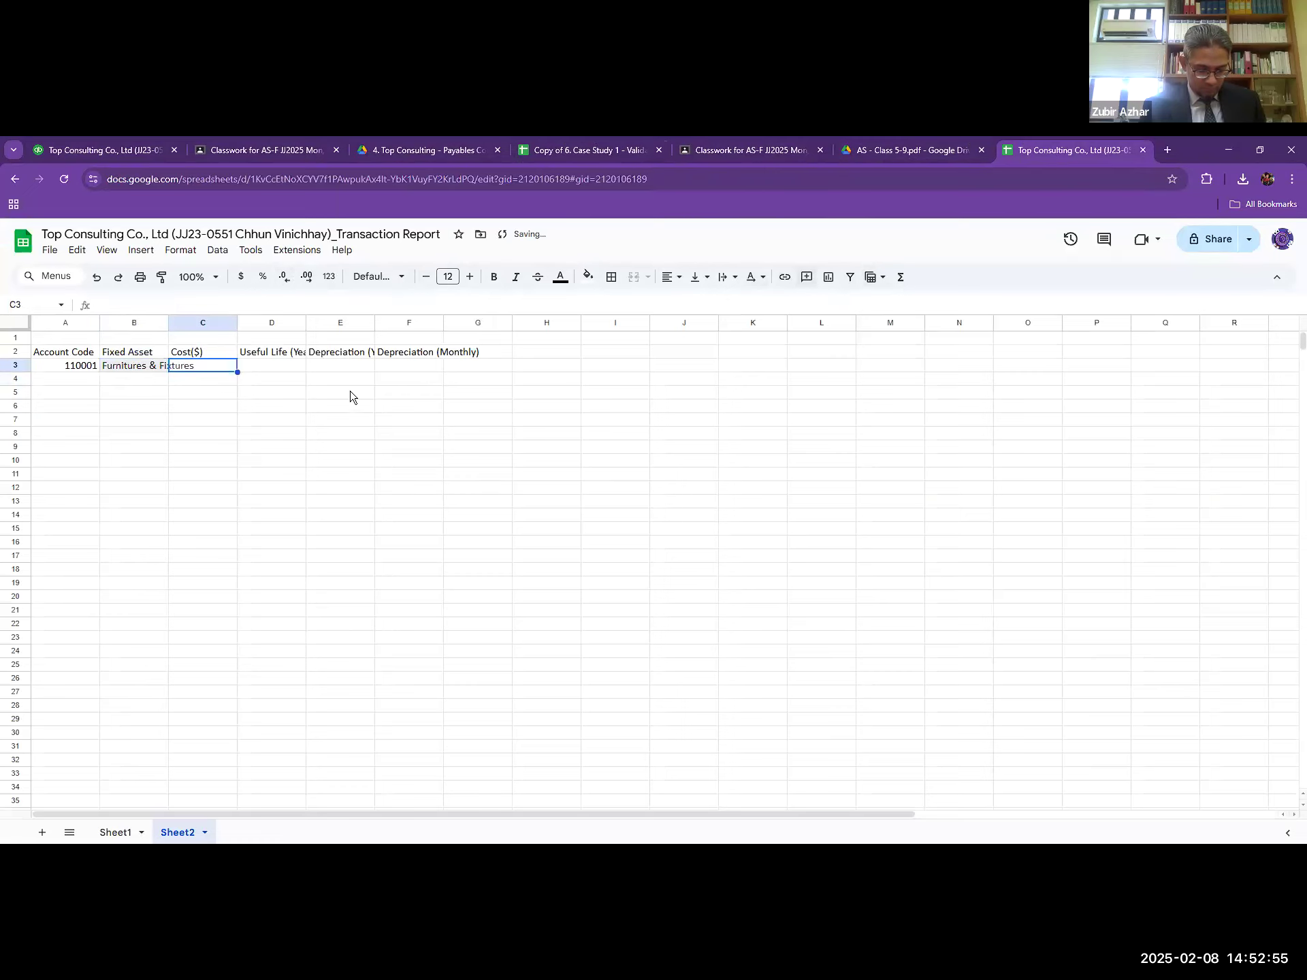
- Look through the case study tables, requirements and accounting policy pages in AS - Class 5-9.pdf
{"action": "left_click", "coordinate": [862, 143]}
{"action": "scroll", "coordinate": [831, 425], "scroll_direction": "down", "scroll_amount": 15}
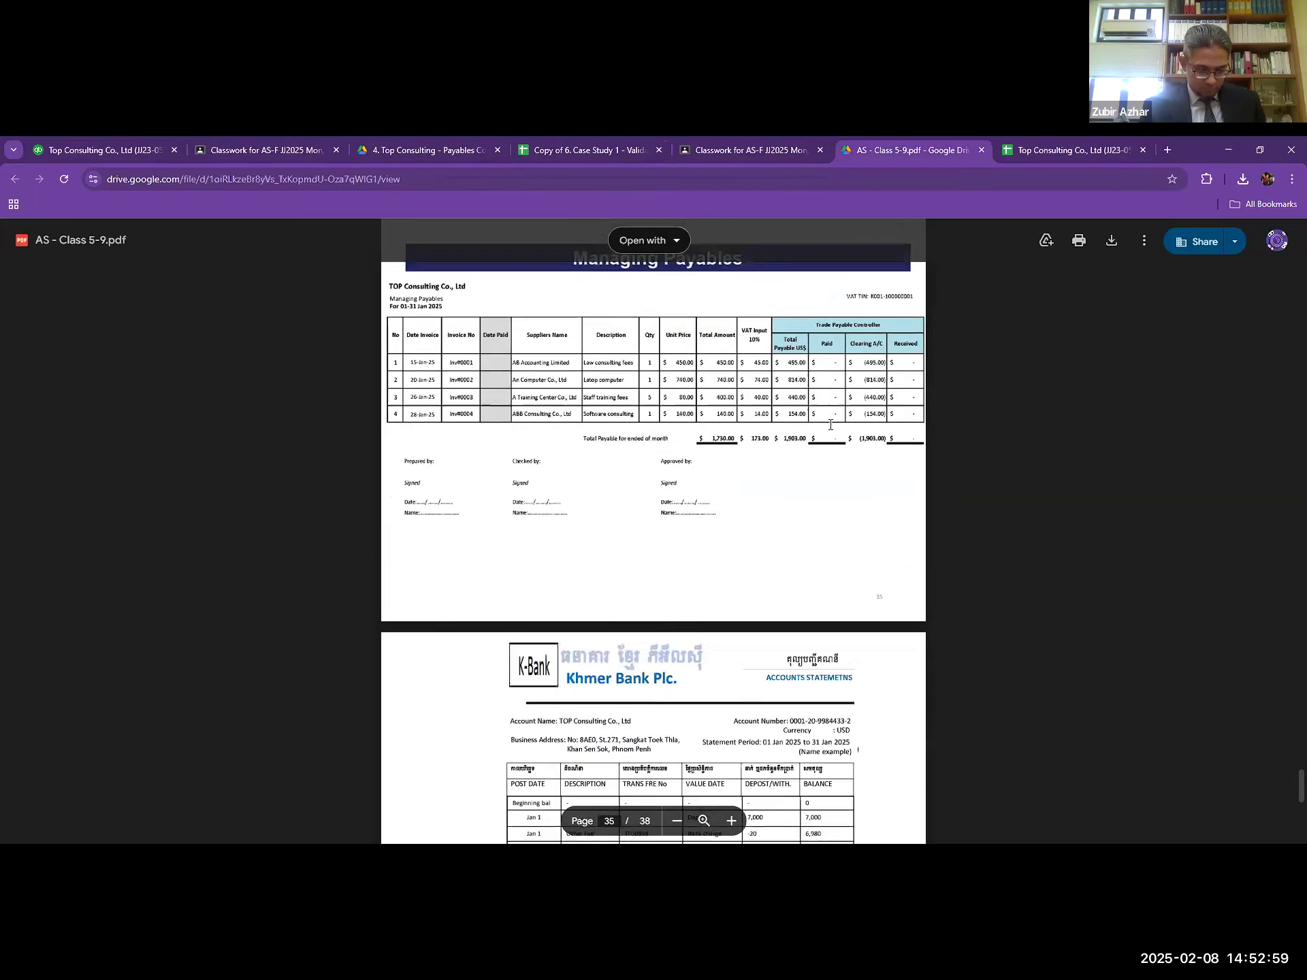
{"action": "scroll", "coordinate": [830, 425], "scroll_direction": "down", "scroll_amount": 2}
{"action": "scroll", "coordinate": [830, 425], "scroll_direction": "up", "scroll_amount": 12}
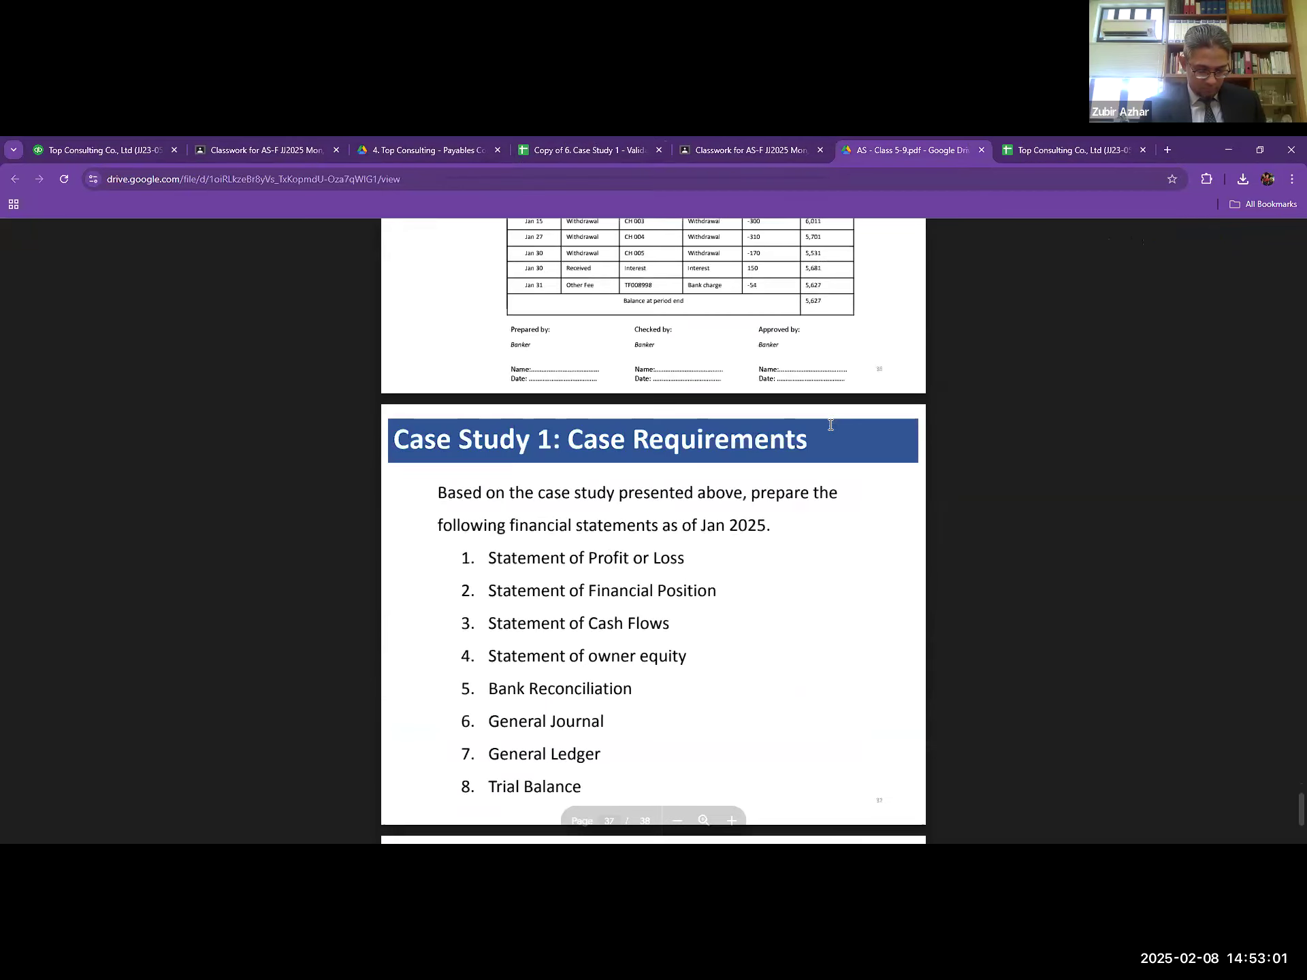
{"action": "scroll", "coordinate": [831, 424], "scroll_direction": "up", "scroll_amount": 10}
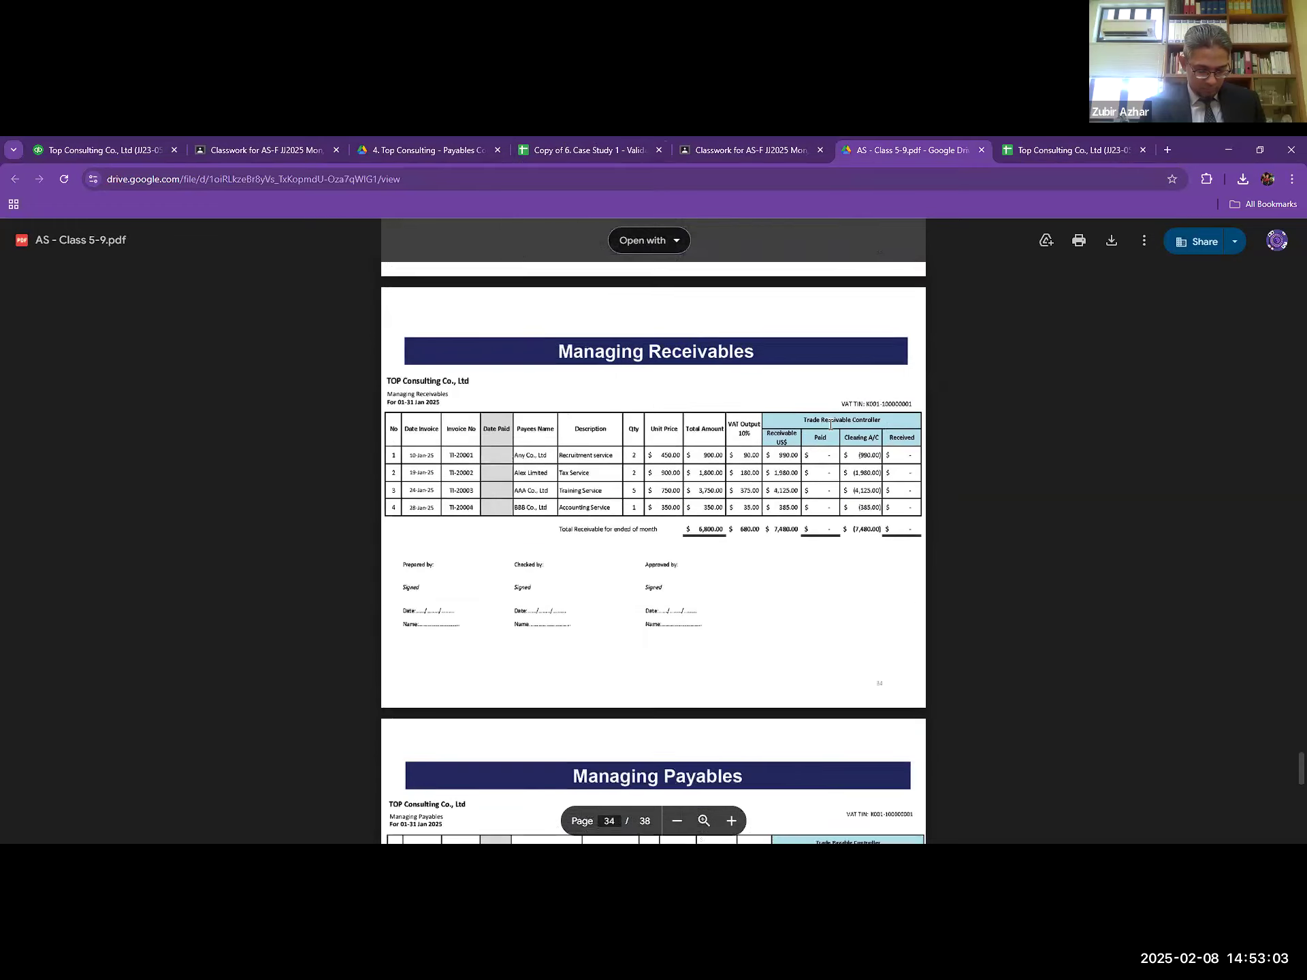
{"action": "scroll", "coordinate": [828, 425], "scroll_direction": "up", "scroll_amount": 10}
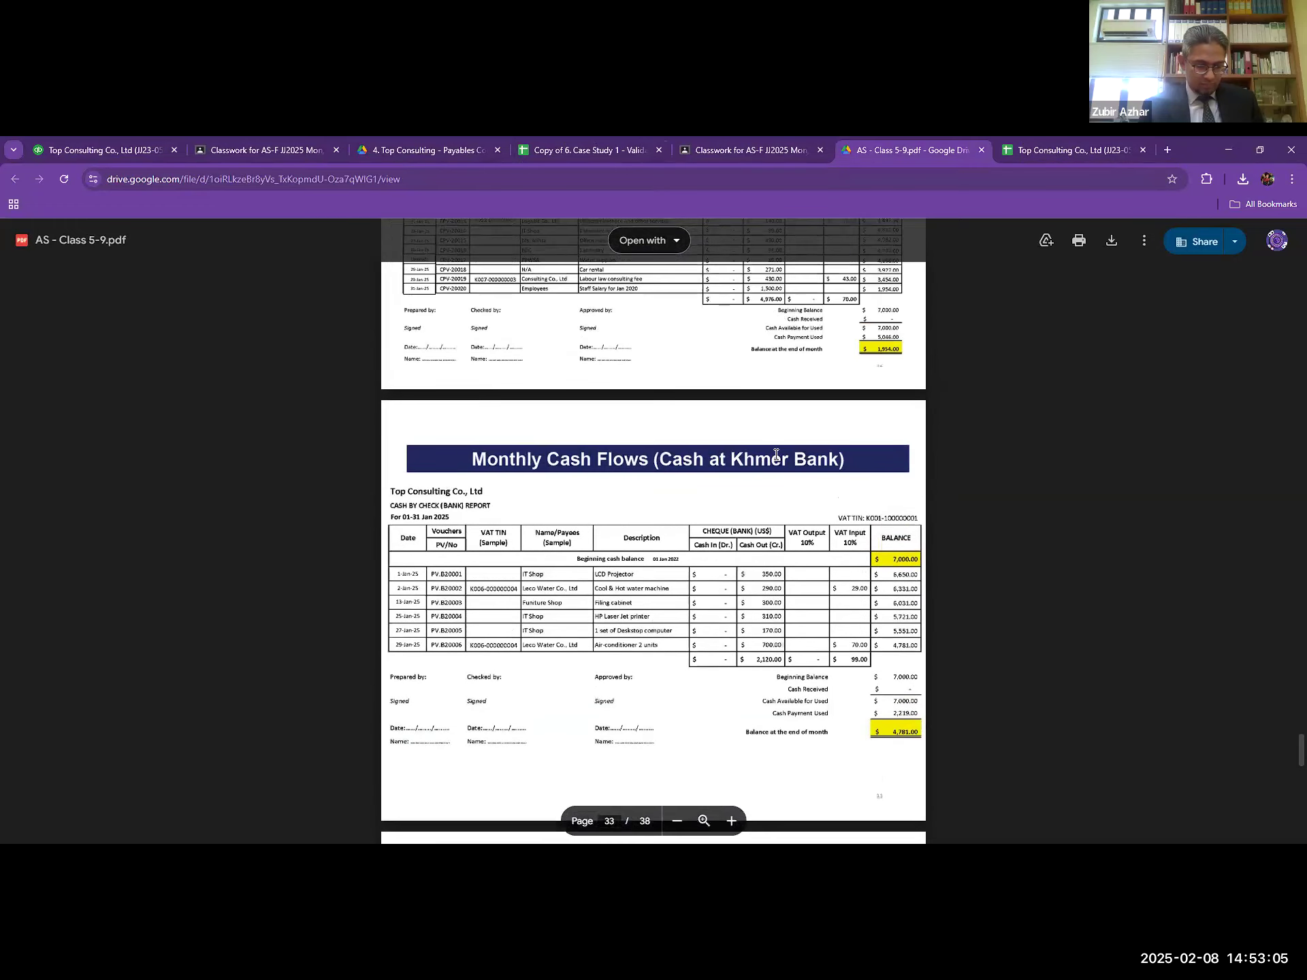
{"action": "scroll", "coordinate": [776, 454], "scroll_direction": "up", "scroll_amount": 10}
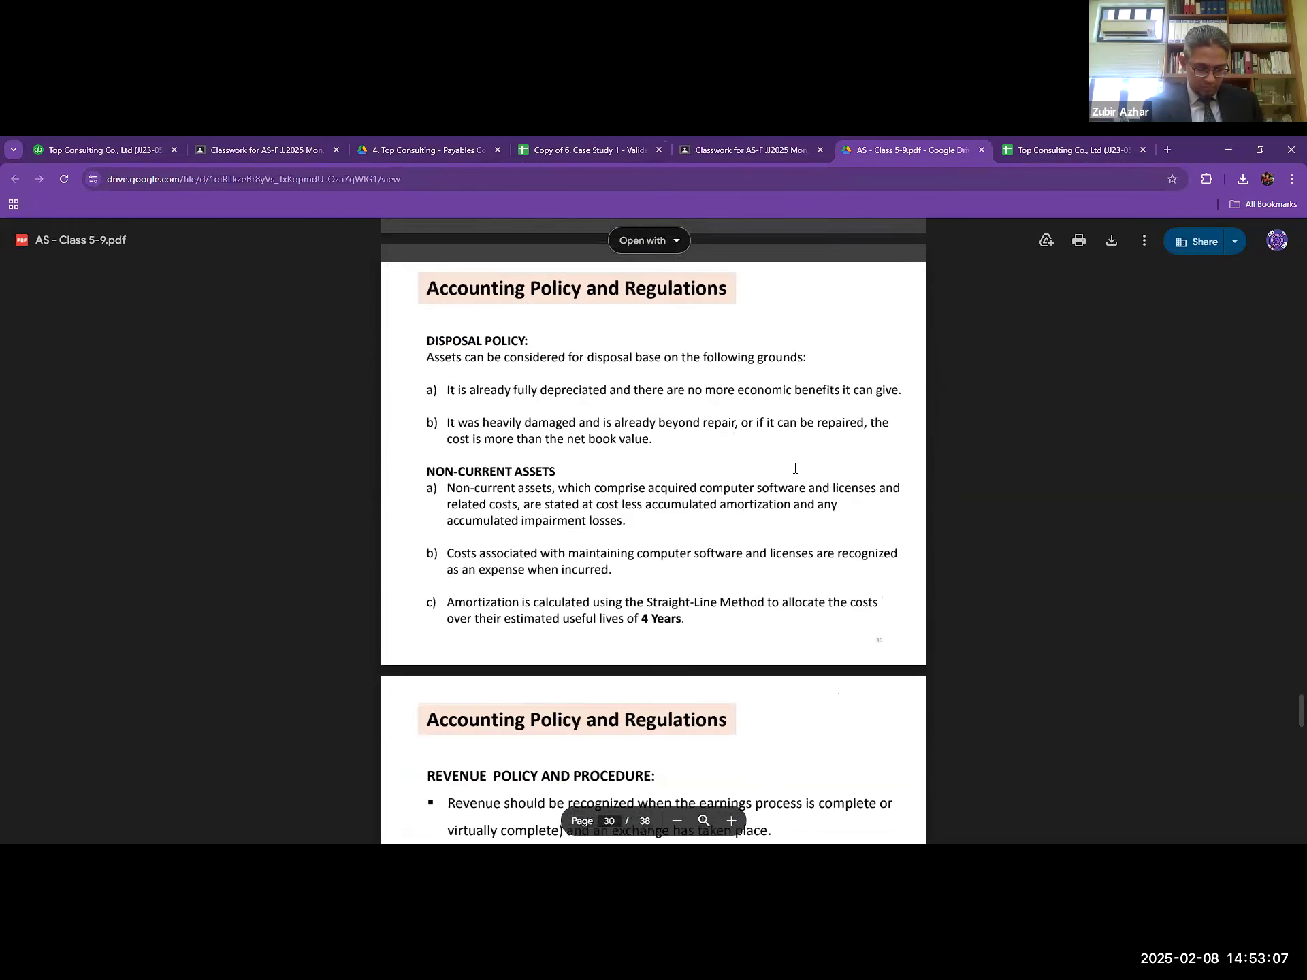
{"action": "left_click", "coordinate": [1040, 146]}
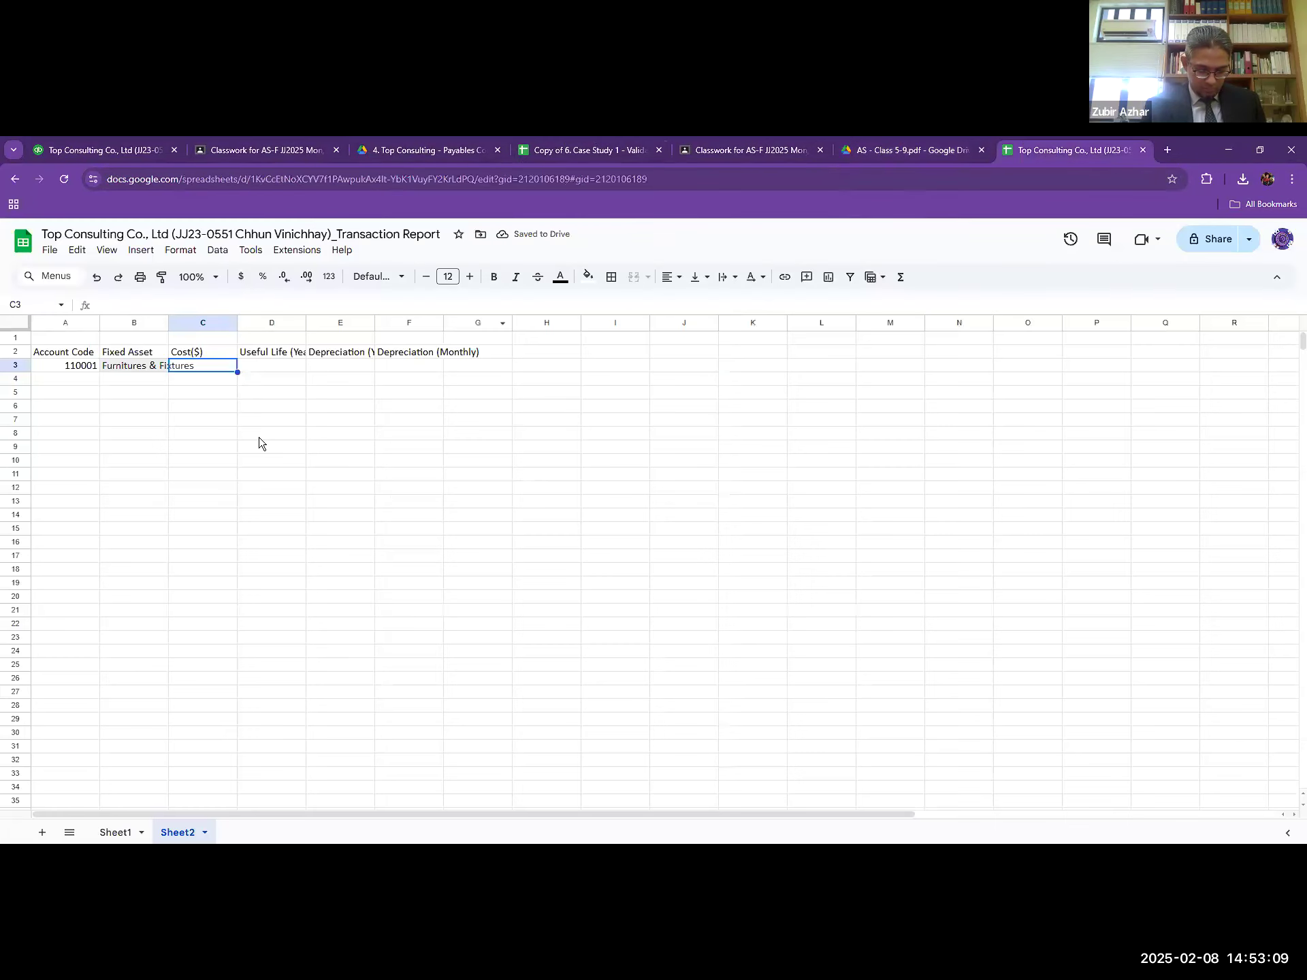
- Change the fill color of the Furnitures & Fixtures cell B3 in Sheet2
{"action": "left_click", "coordinate": [127, 380]}
{"action": "left_click", "coordinate": [83, 379]}
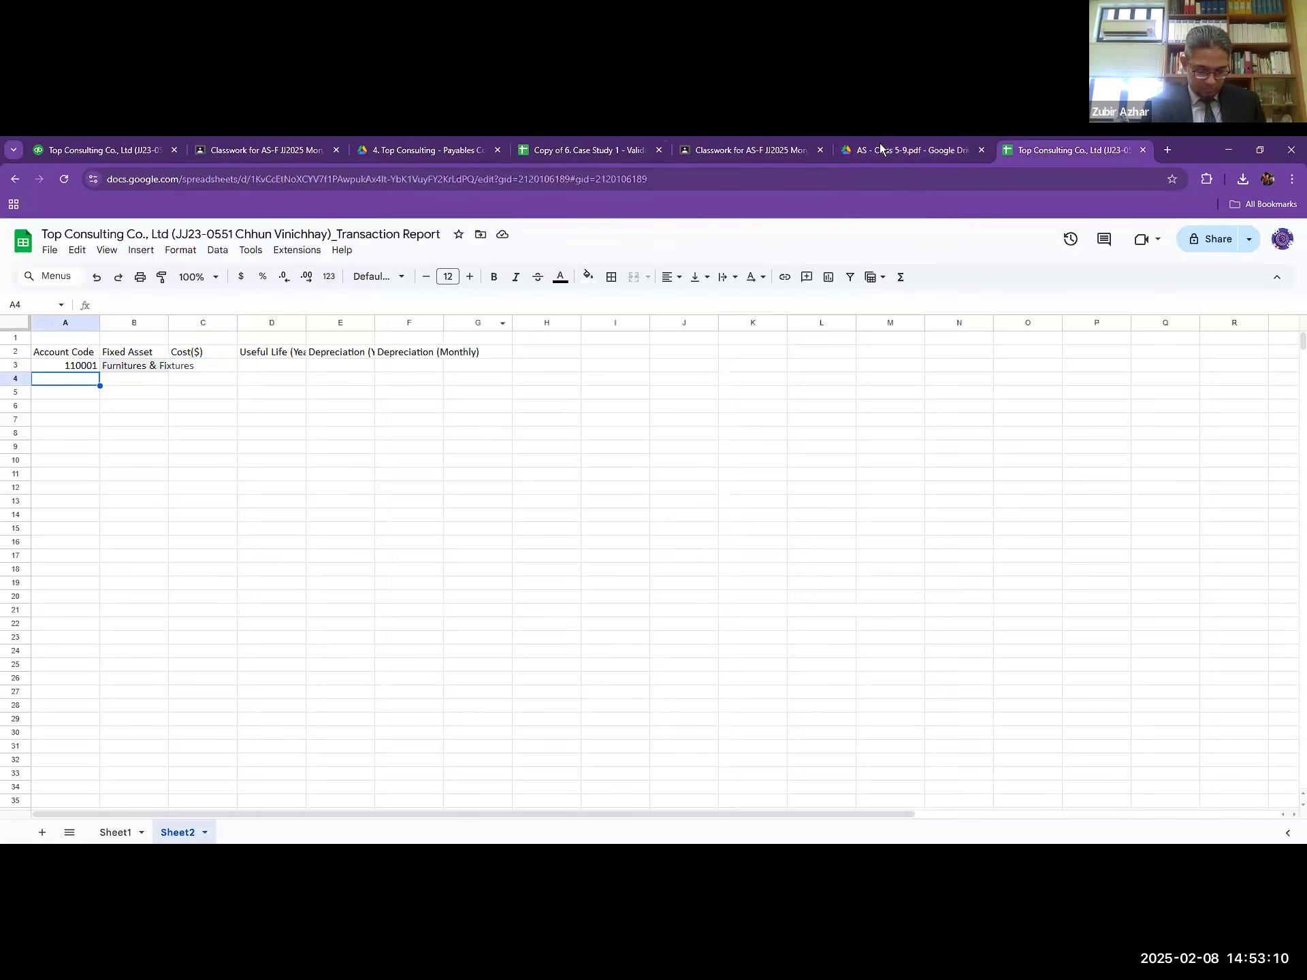
{"action": "left_click", "coordinate": [162, 364]}
{"action": "left_click", "coordinate": [588, 276]}
{"action": "left_click", "coordinate": [727, 326]}
{"action": "left_click", "coordinate": [134, 419]}
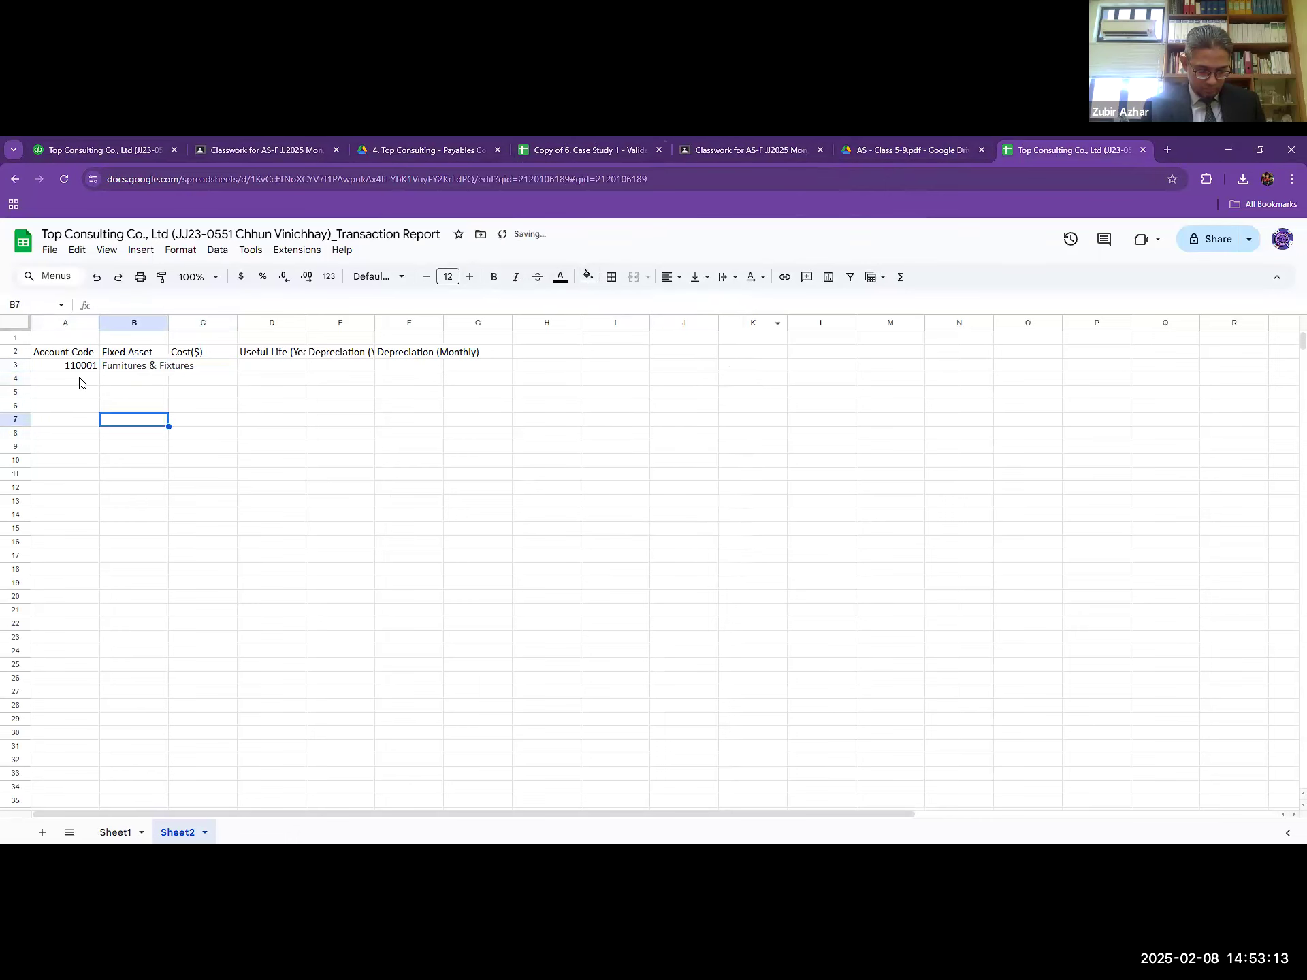
- Move the QuickBooks balance sheet browser tab directly beside the Transaction Report spreadsheet's tab
{"action": "left_click", "coordinate": [79, 378]}
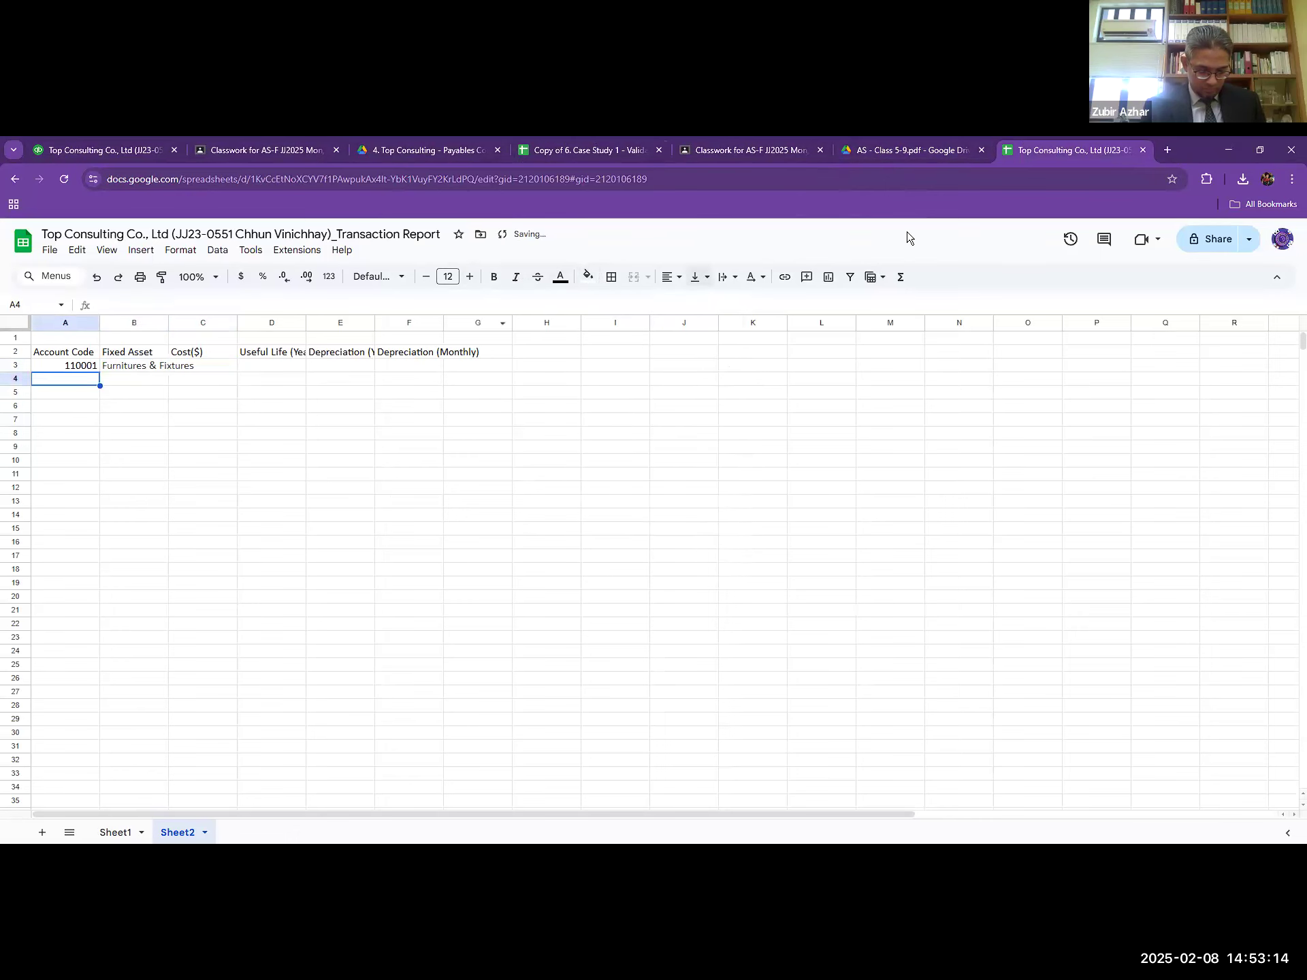
{"action": "left_click", "coordinate": [913, 148]}
{"action": "left_click", "coordinate": [756, 148]}
{"action": "left_click", "coordinate": [604, 148]}
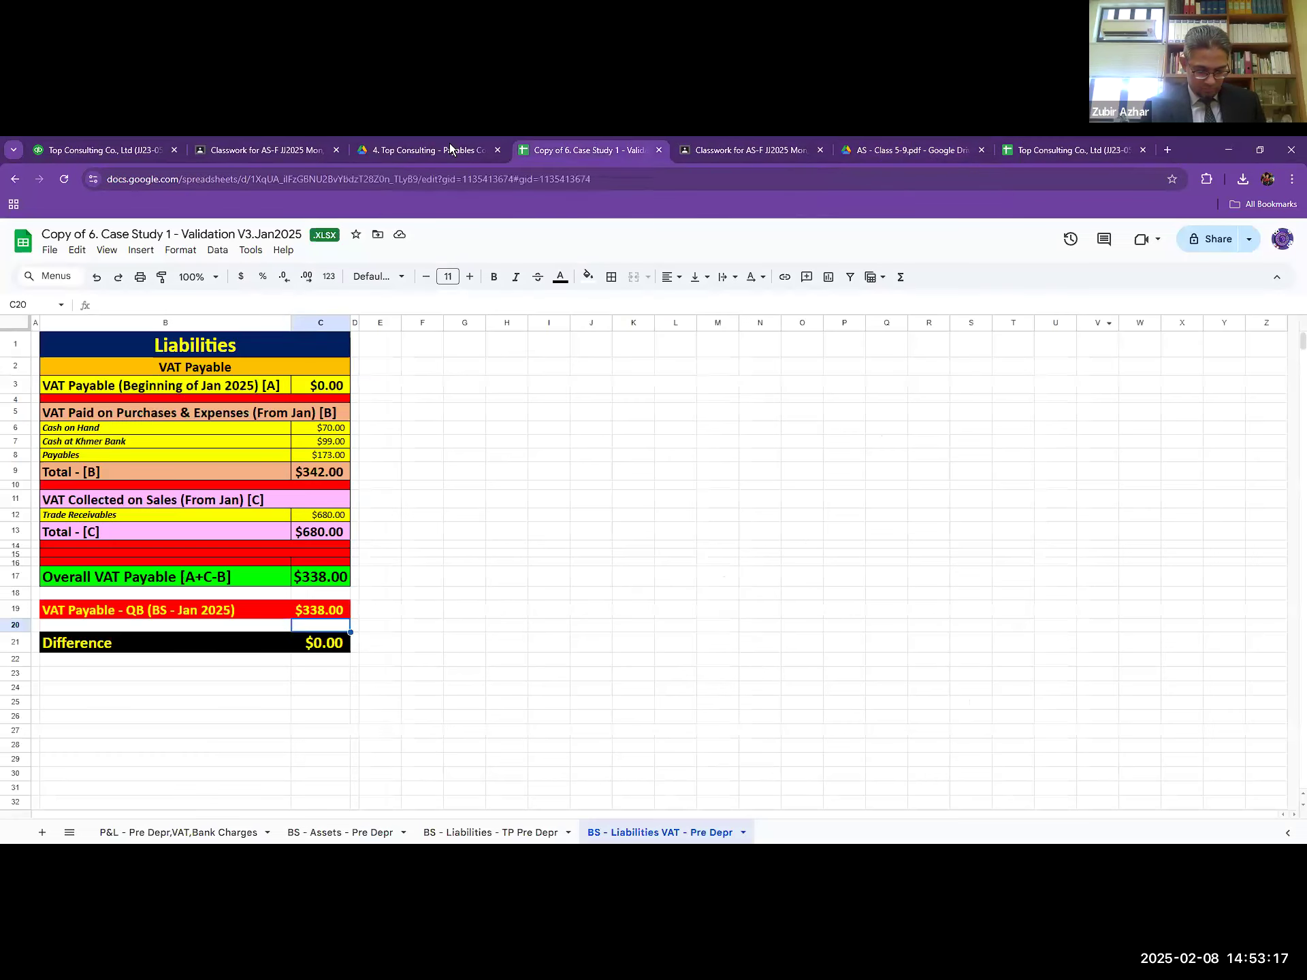
{"action": "left_click", "coordinate": [442, 149]}
{"action": "left_click", "coordinate": [1123, 148]}
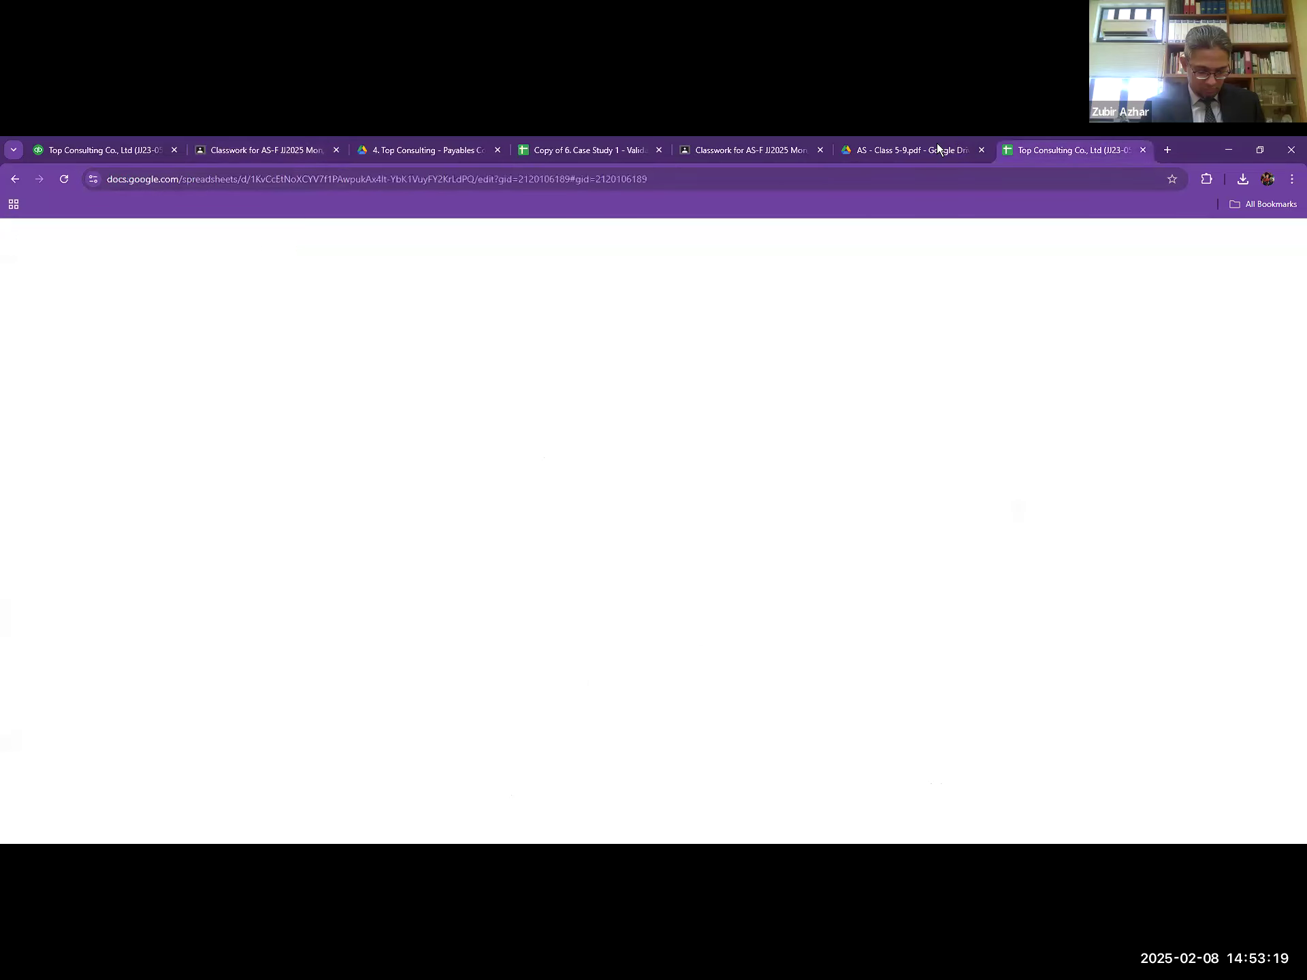
{"action": "left_click", "coordinate": [589, 148]}
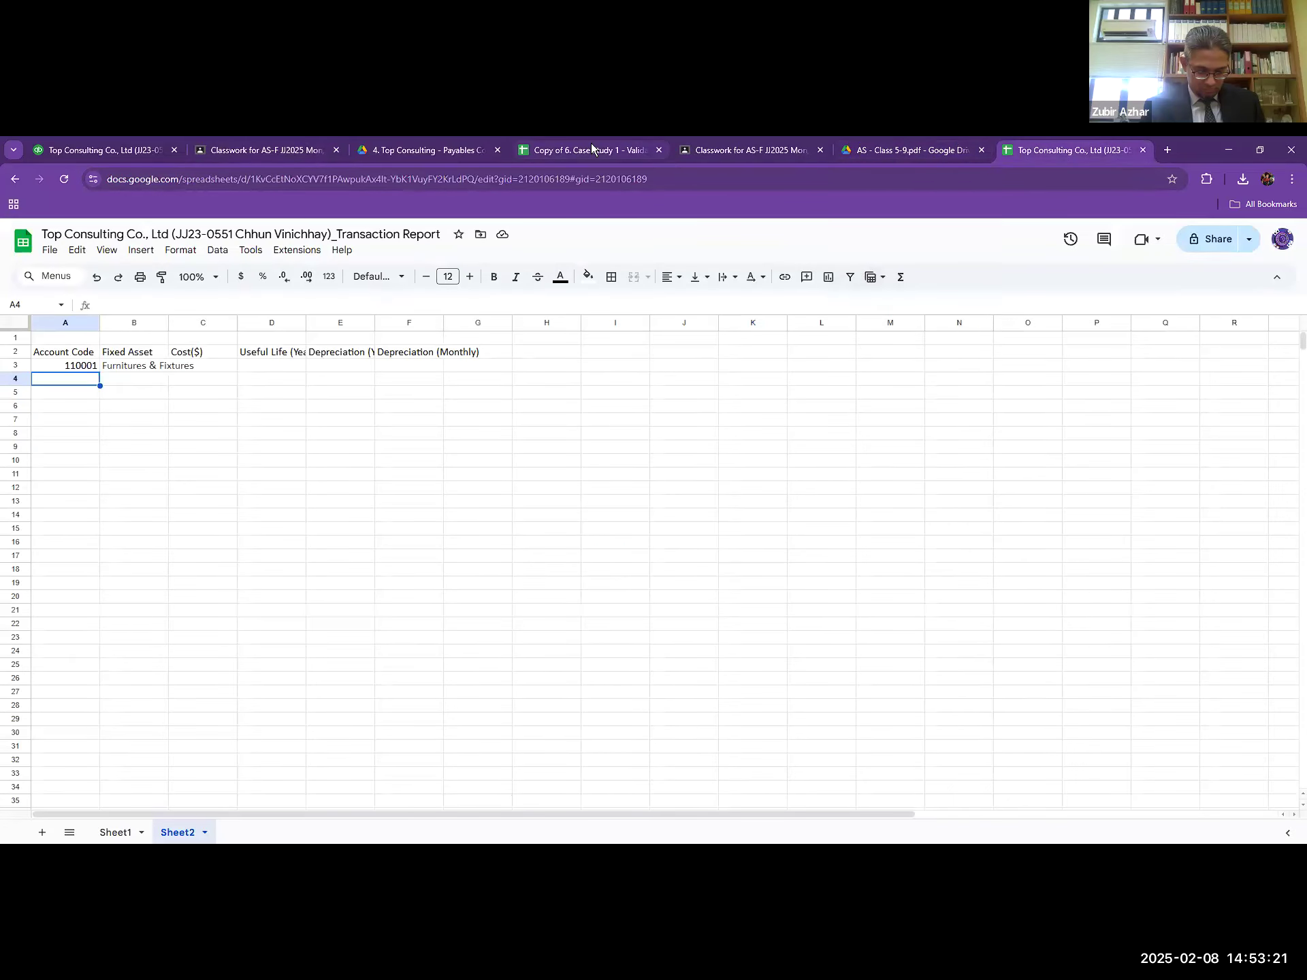
{"action": "left_click_drag", "start_coordinate": [103, 150], "coordinate": [754, 149]}
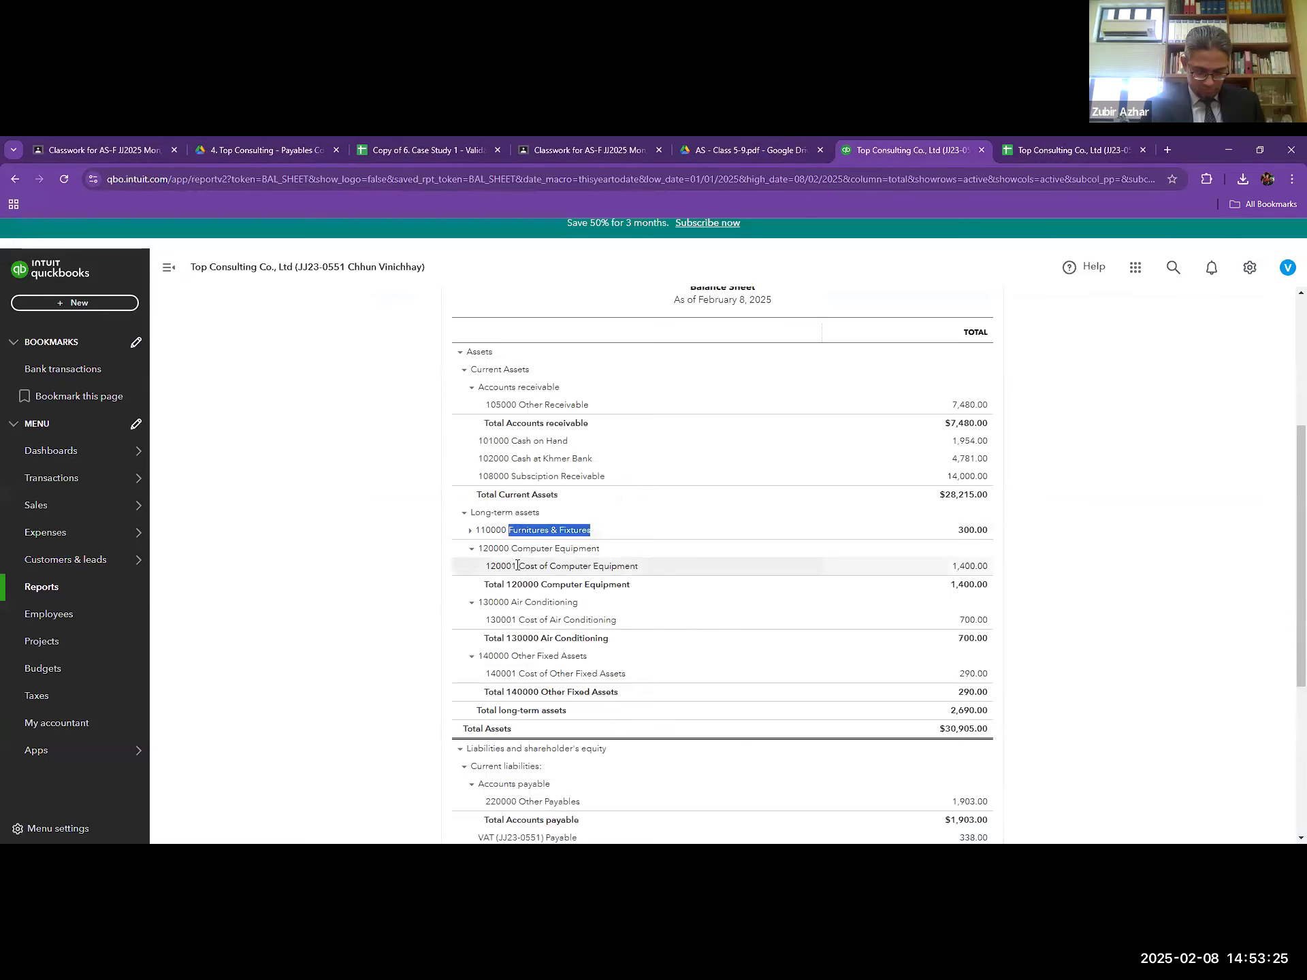
- Copy account code 120001 from the balance sheet into cell A4, right-aligned and in the Default (Calibri) font
{"action": "left_click_drag", "start_coordinate": [485, 566], "coordinate": [518, 567]}
{"action": "key", "text": "ctrl+c"}
{"action": "left_click", "coordinate": [1098, 148]}
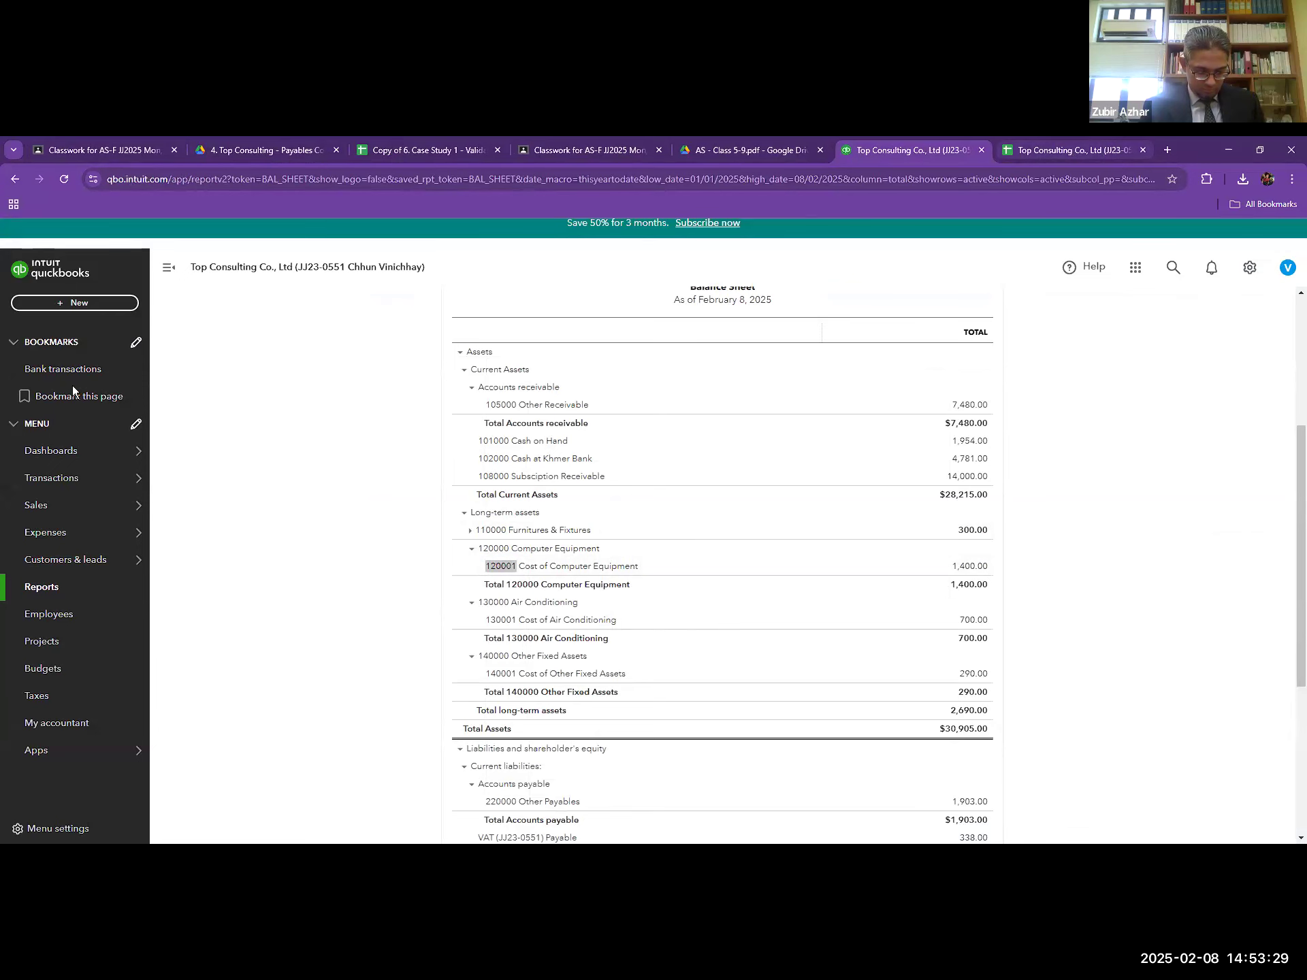
{"action": "left_click", "coordinate": [73, 382]}
{"action": "key", "text": "ctrl+v"}
{"action": "left_click", "coordinate": [672, 278]}
{"action": "left_click", "coordinate": [713, 304]}
{"action": "left_click", "coordinate": [378, 276]}
{"action": "left_click", "coordinate": [413, 360]}
- Copy Computer Equipment from the balance sheet into cell B4 and give it the Default (Calibri) font
{"action": "left_click", "coordinate": [135, 375]}
{"action": "left_click", "coordinate": [960, 148]}
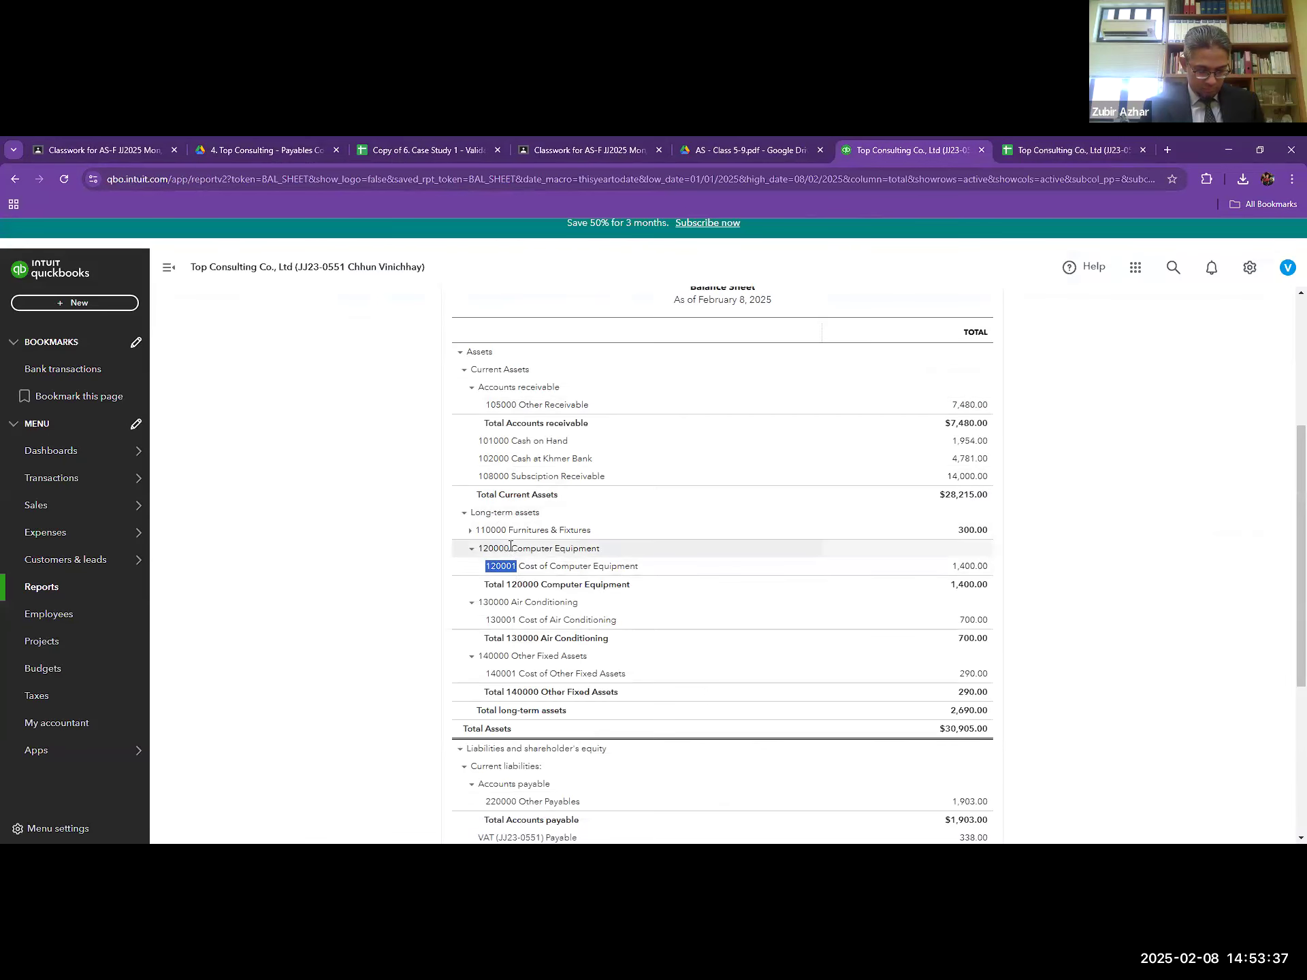
{"action": "left_click_drag", "start_coordinate": [602, 549], "coordinate": [511, 549]}
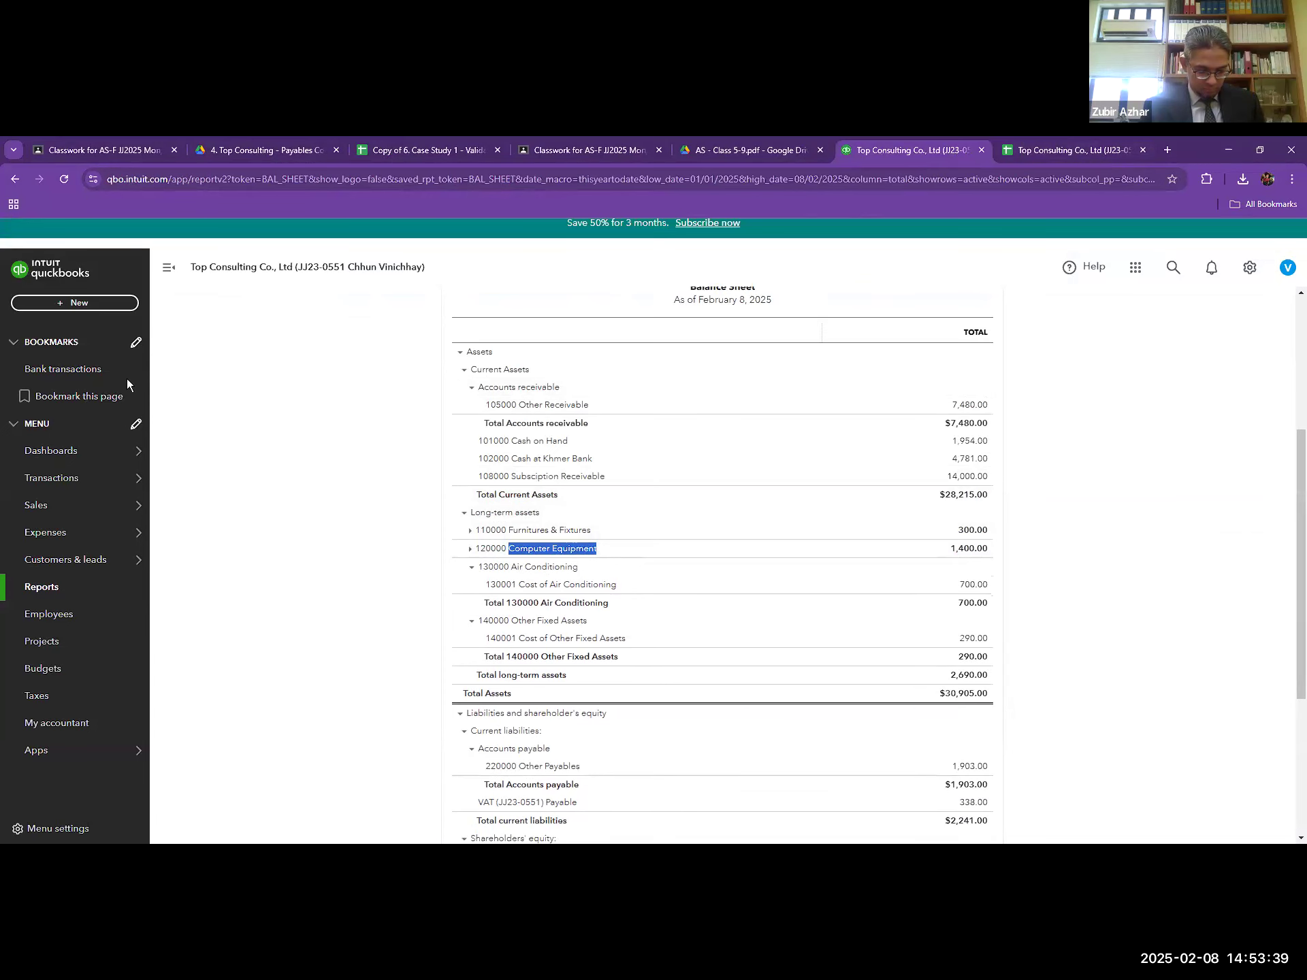
{"action": "key", "text": "ctrl+Tab"}
{"action": "key", "text": "ctrl+v"}
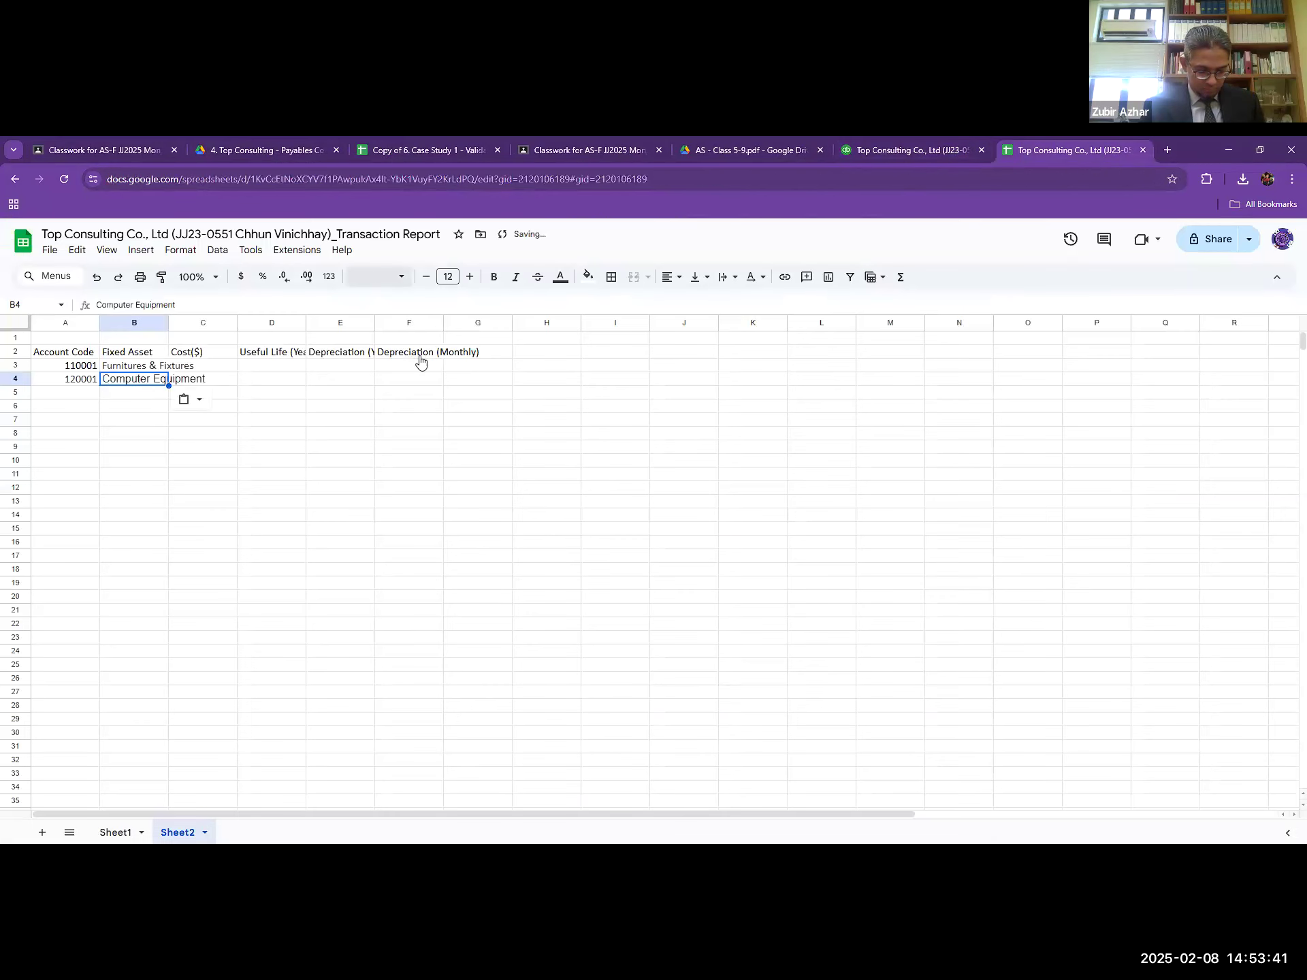
{"action": "key", "text": "Return"}
- Copy account code 130001 from the balance sheet into cell A5, in the Default (Calibri) font and right-aligned
{"action": "left_click", "coordinate": [878, 149]}
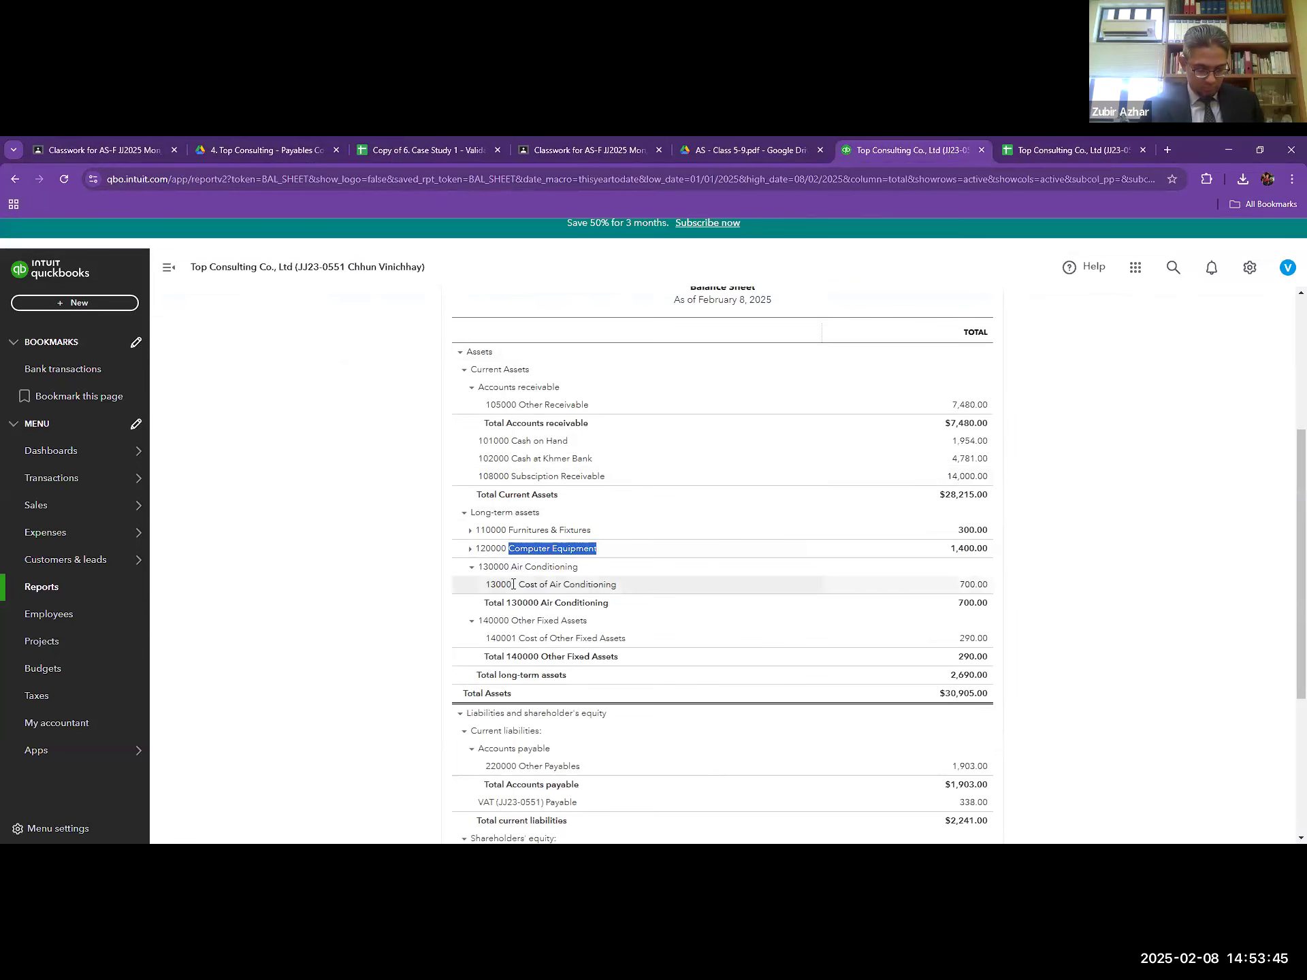
{"action": "double_click", "coordinate": [502, 584]}
{"action": "key", "text": "ctrl+c"}
{"action": "key", "text": "ctrl+Tab"}
{"action": "key", "text": "ctrl+v"}
{"action": "left_click", "coordinate": [374, 276]}
{"action": "left_click", "coordinate": [405, 356]}
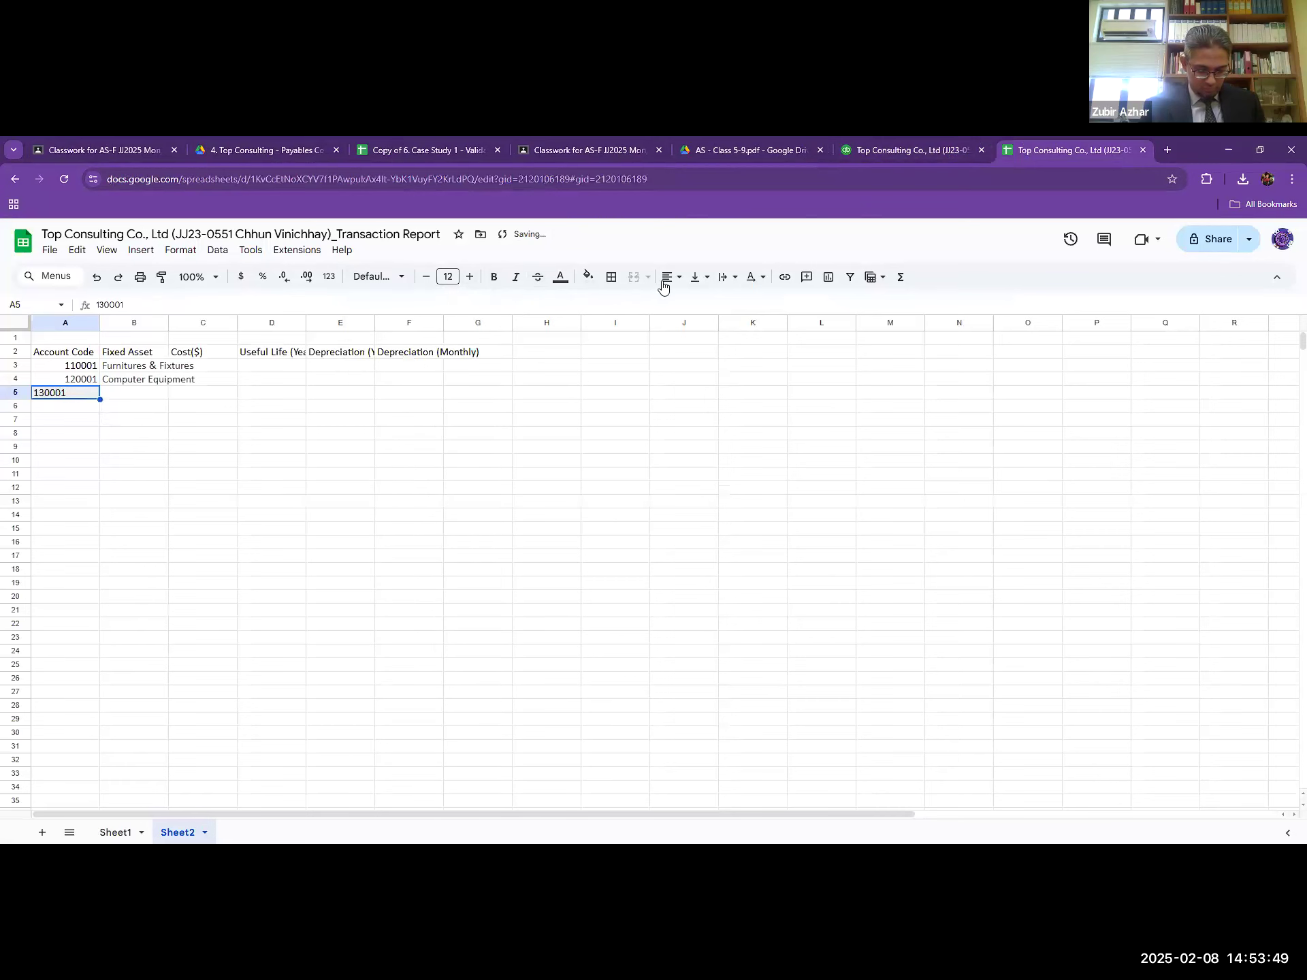
- Copy Air Conditioning from the balance sheet into cell B5 of Sheet2
{"action": "left_click", "coordinate": [895, 150]}
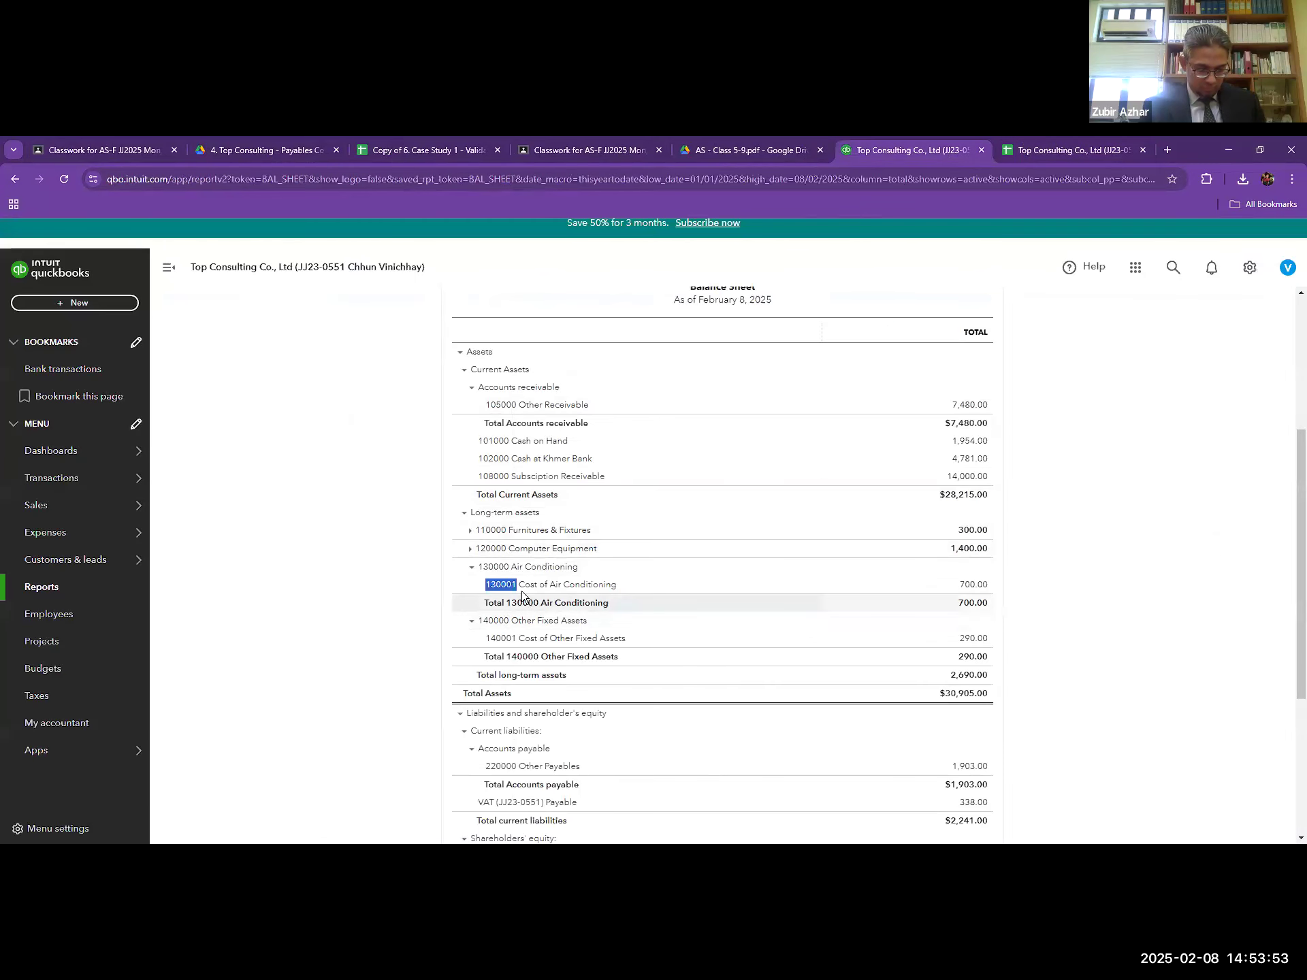
{"action": "left_click_drag", "start_coordinate": [510, 567], "coordinate": [578, 567]}
{"action": "key", "text": "ctrl+c"}
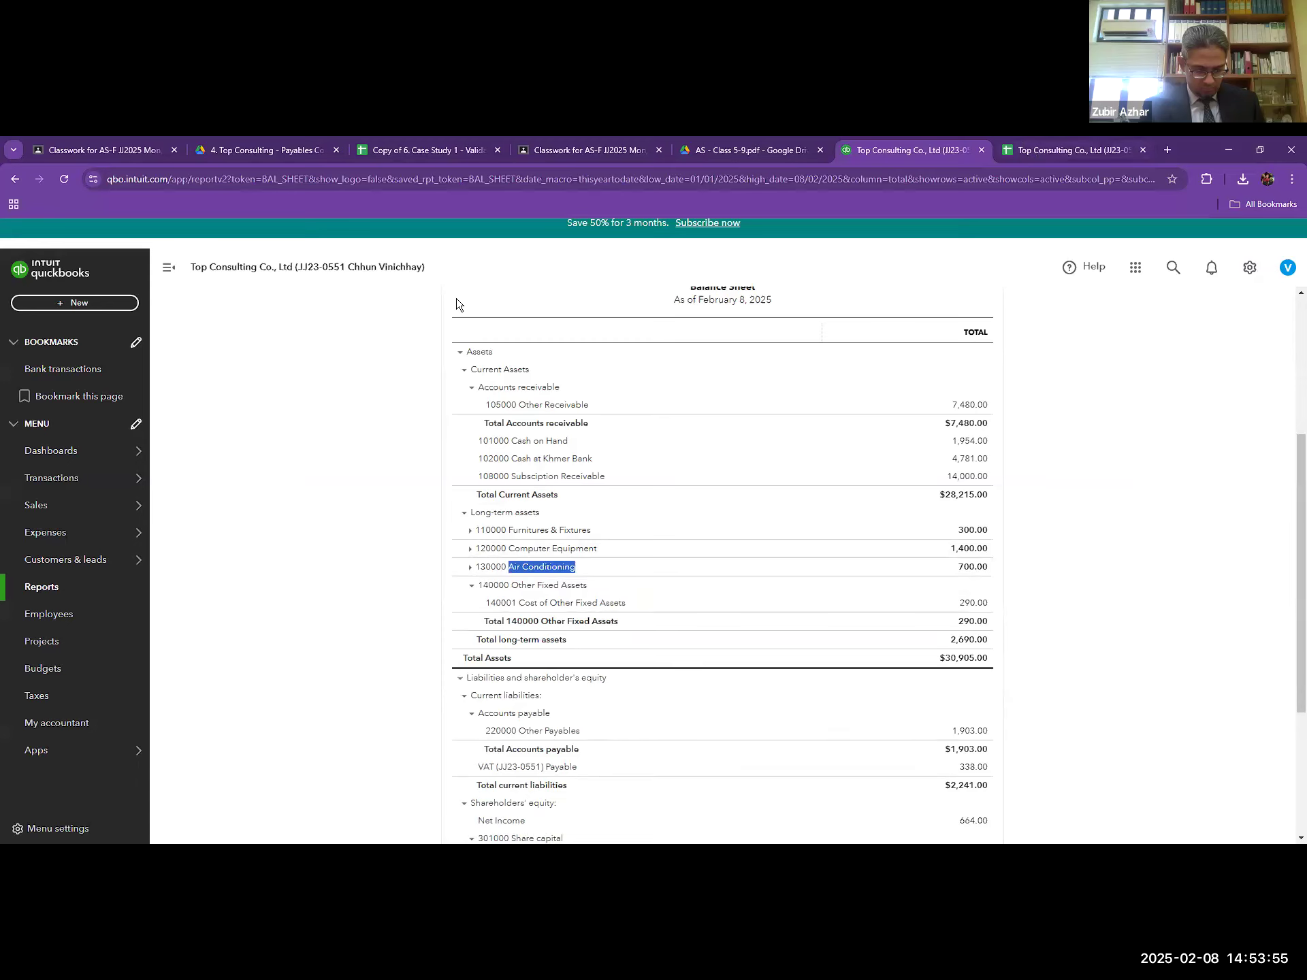
{"action": "left_click", "coordinate": [1067, 150]}
{"action": "left_click", "coordinate": [144, 402]}
{"action": "left_click", "coordinate": [148, 394]}
{"action": "key", "text": "ctrl+v"}
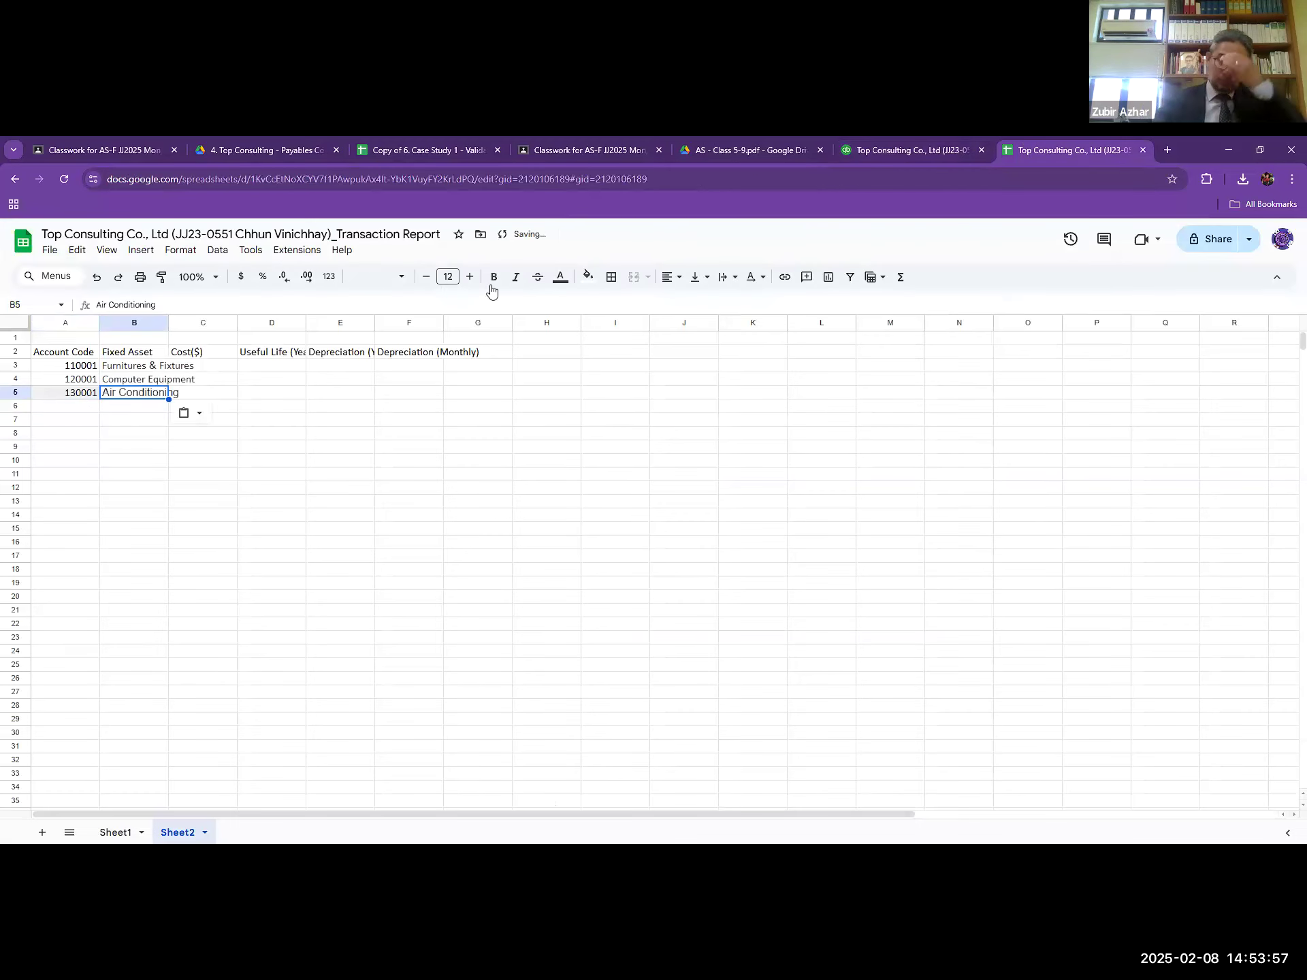
{"action": "left_click", "coordinate": [80, 394]}
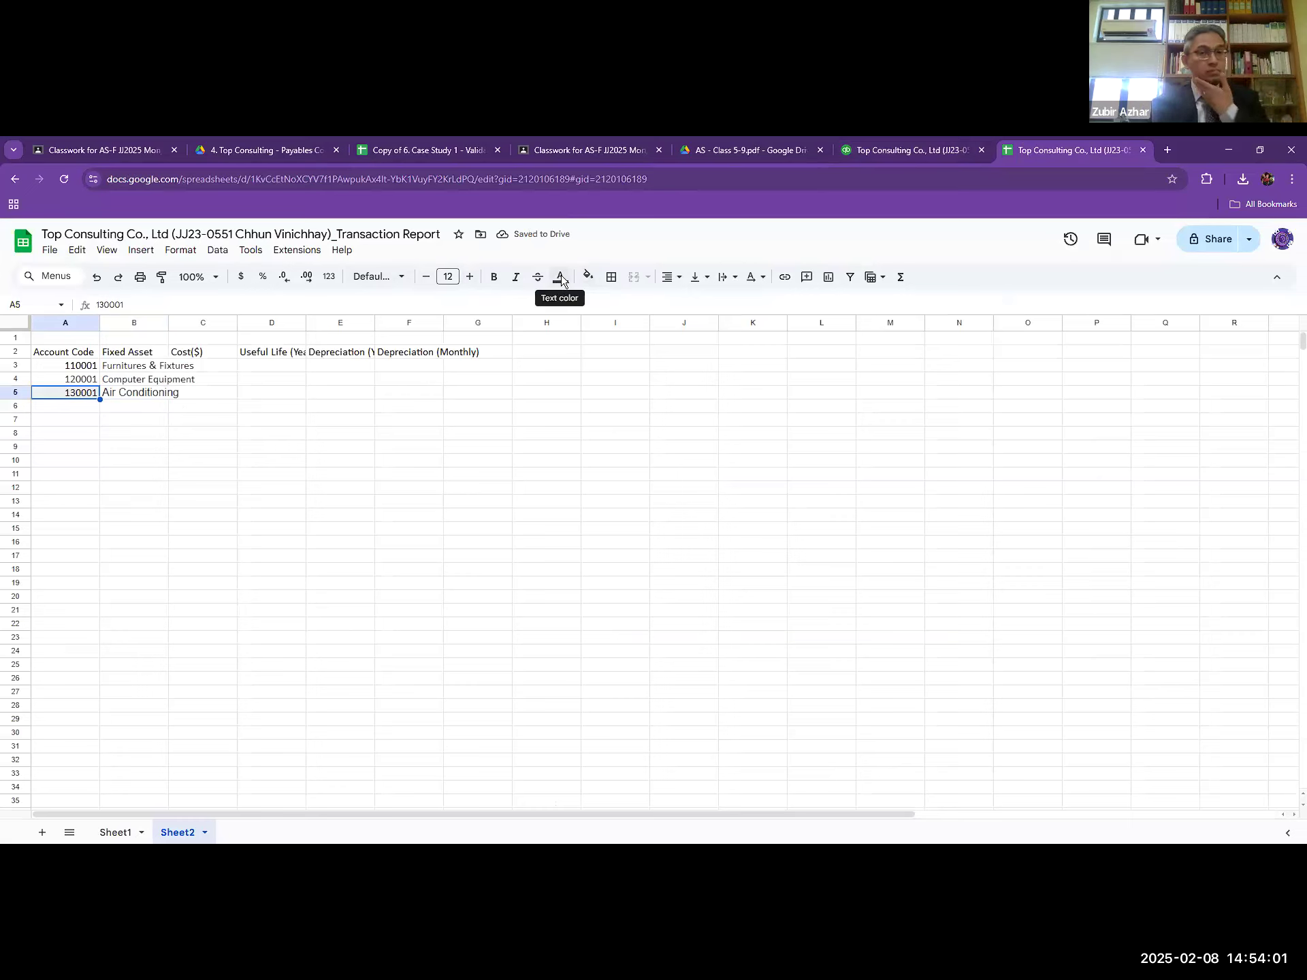
{"action": "left_click", "coordinate": [561, 277]}
{"action": "left_click", "coordinate": [149, 371]}
{"action": "left_click", "coordinate": [147, 367]}
{"action": "left_click", "coordinate": [147, 379]}
{"action": "left_click", "coordinate": [129, 394]}
{"action": "left_click", "coordinate": [86, 395]}
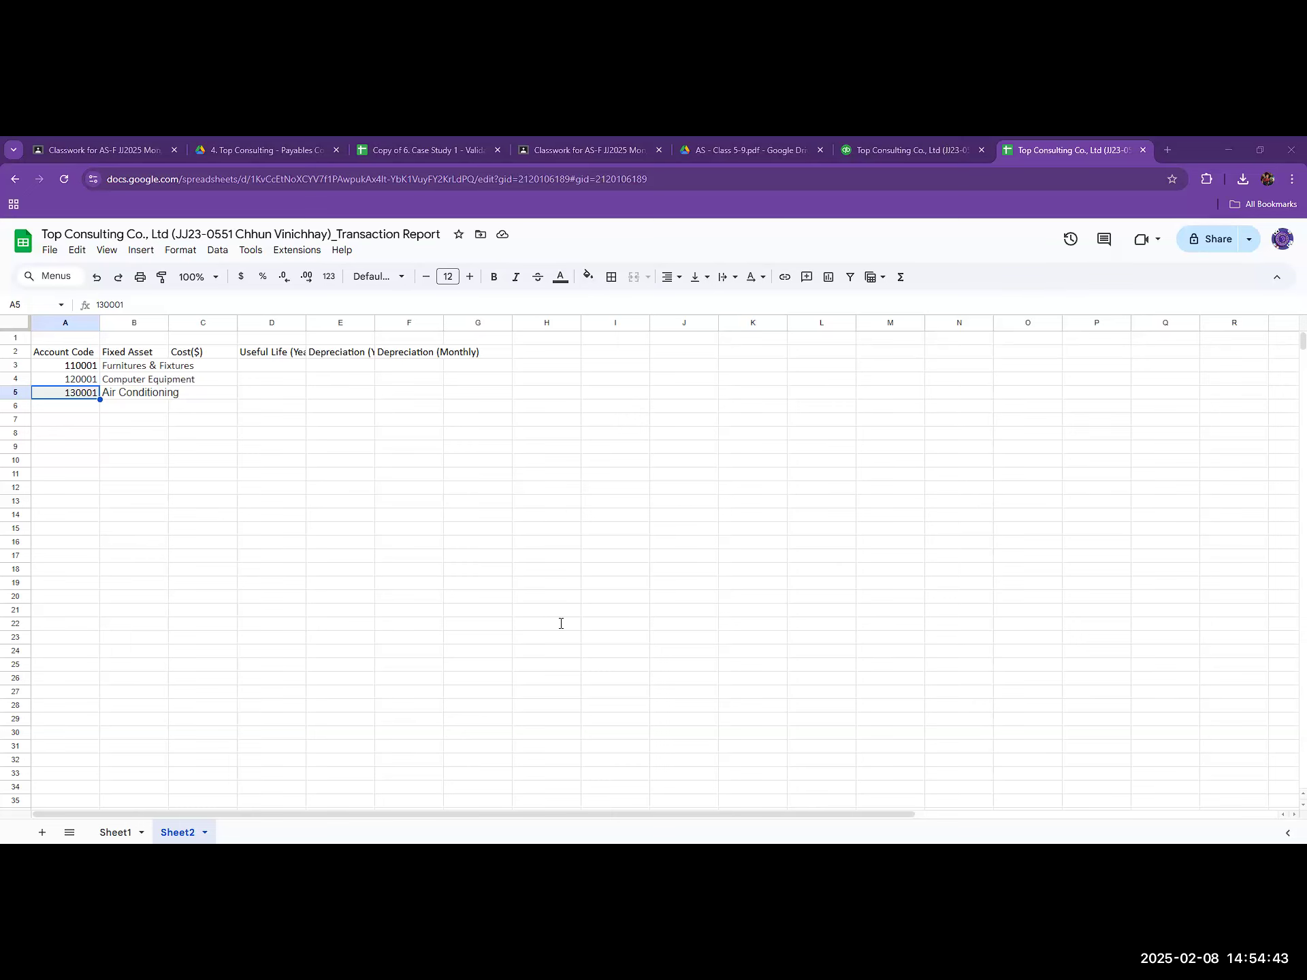
- Copy account code 140001 from the balance sheet into cell A6 of Sheet2
{"action": "key", "text": "ctrl+shift+Tab"}
{"action": "double_click", "coordinate": [517, 603]}
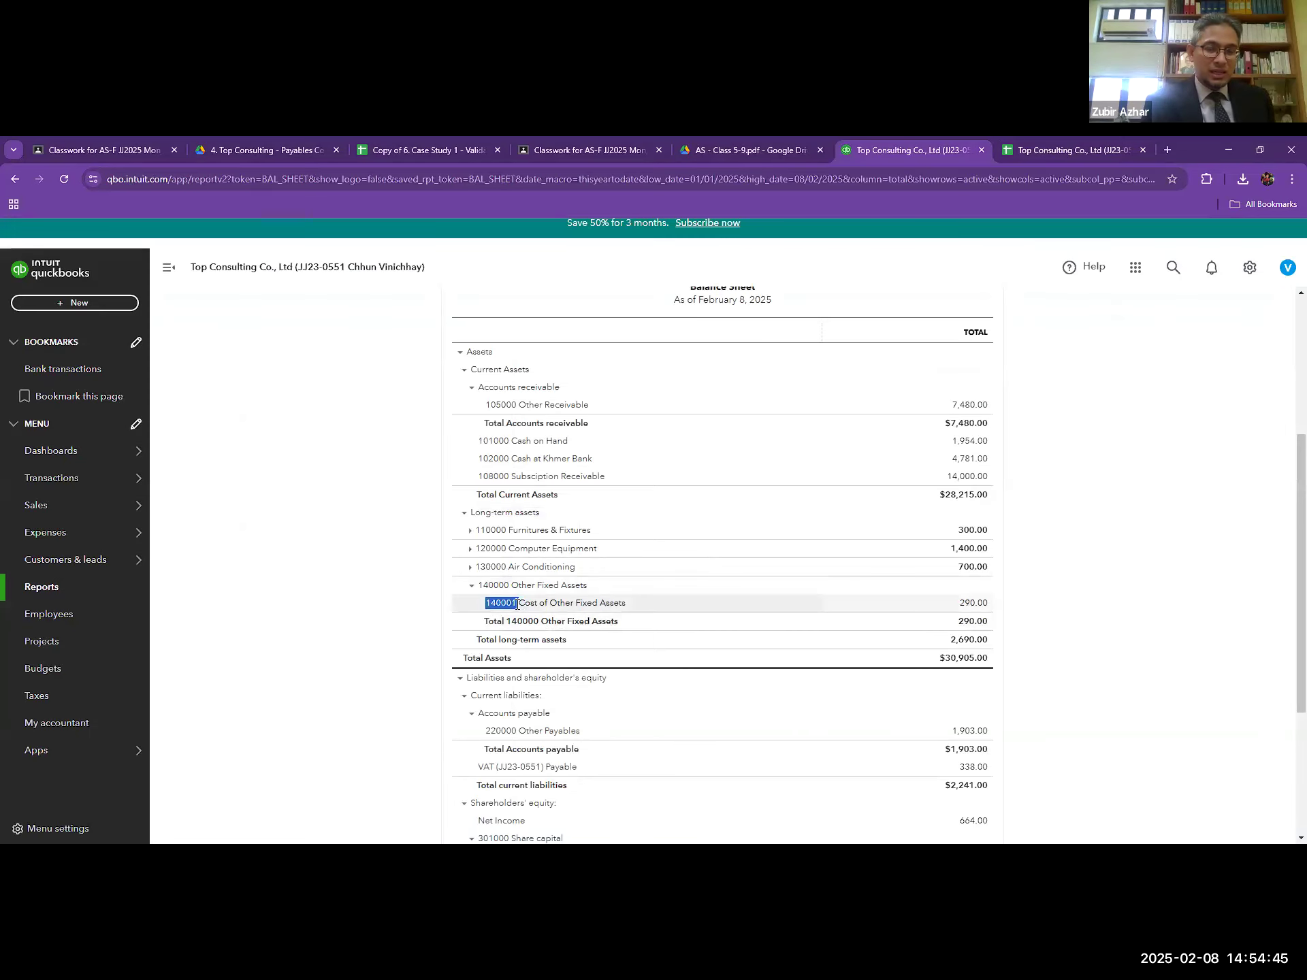
{"action": "key", "text": "ctrl+Tab"}
{"action": "left_click", "coordinate": [78, 409]}
{"action": "key", "text": "ctrl+v"}
{"action": "key", "text": "Up"}
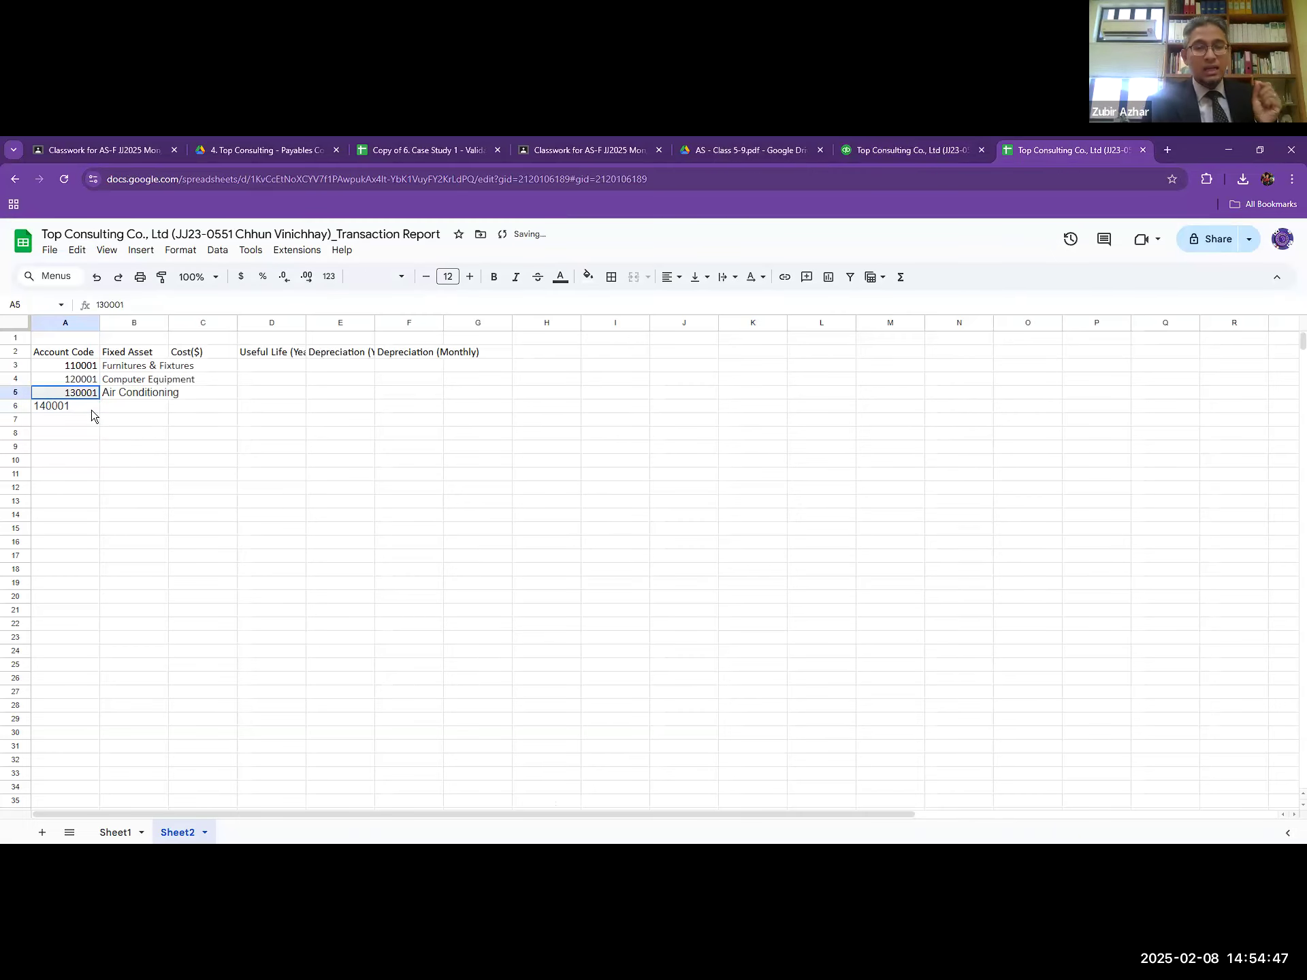
- Format account code 140001 in cell A6 with the Default (Calibri) font and right alignment
{"action": "left_click", "coordinate": [588, 276]}
{"action": "left_click", "coordinate": [723, 329]}
{"action": "key", "text": "Down"}
{"action": "left_click", "coordinate": [378, 277]}
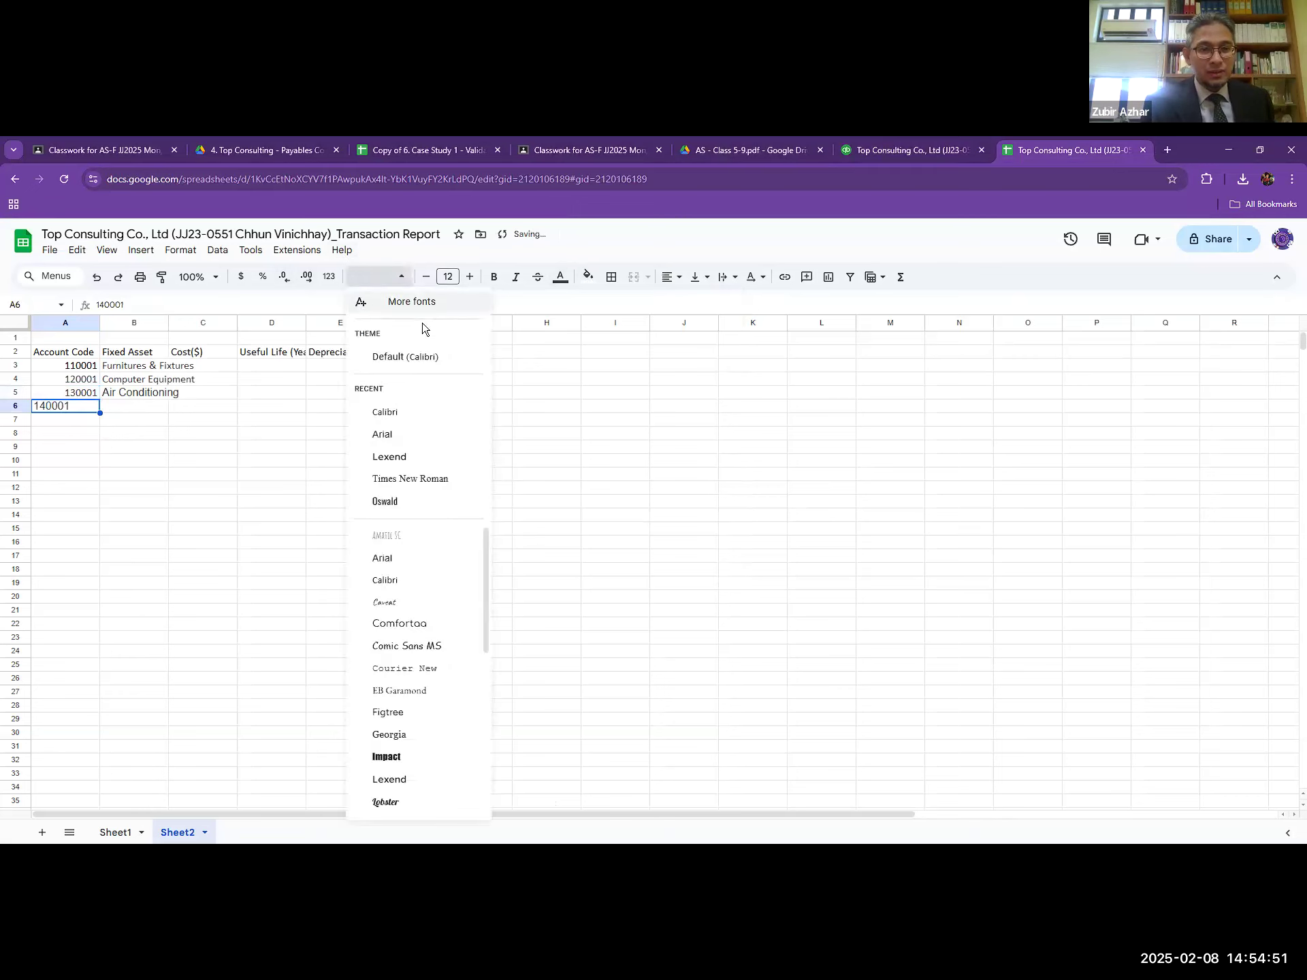
{"action": "left_click", "coordinate": [405, 357]}
{"action": "left_click", "coordinate": [590, 283]}
{"action": "left_click", "coordinate": [587, 285]}
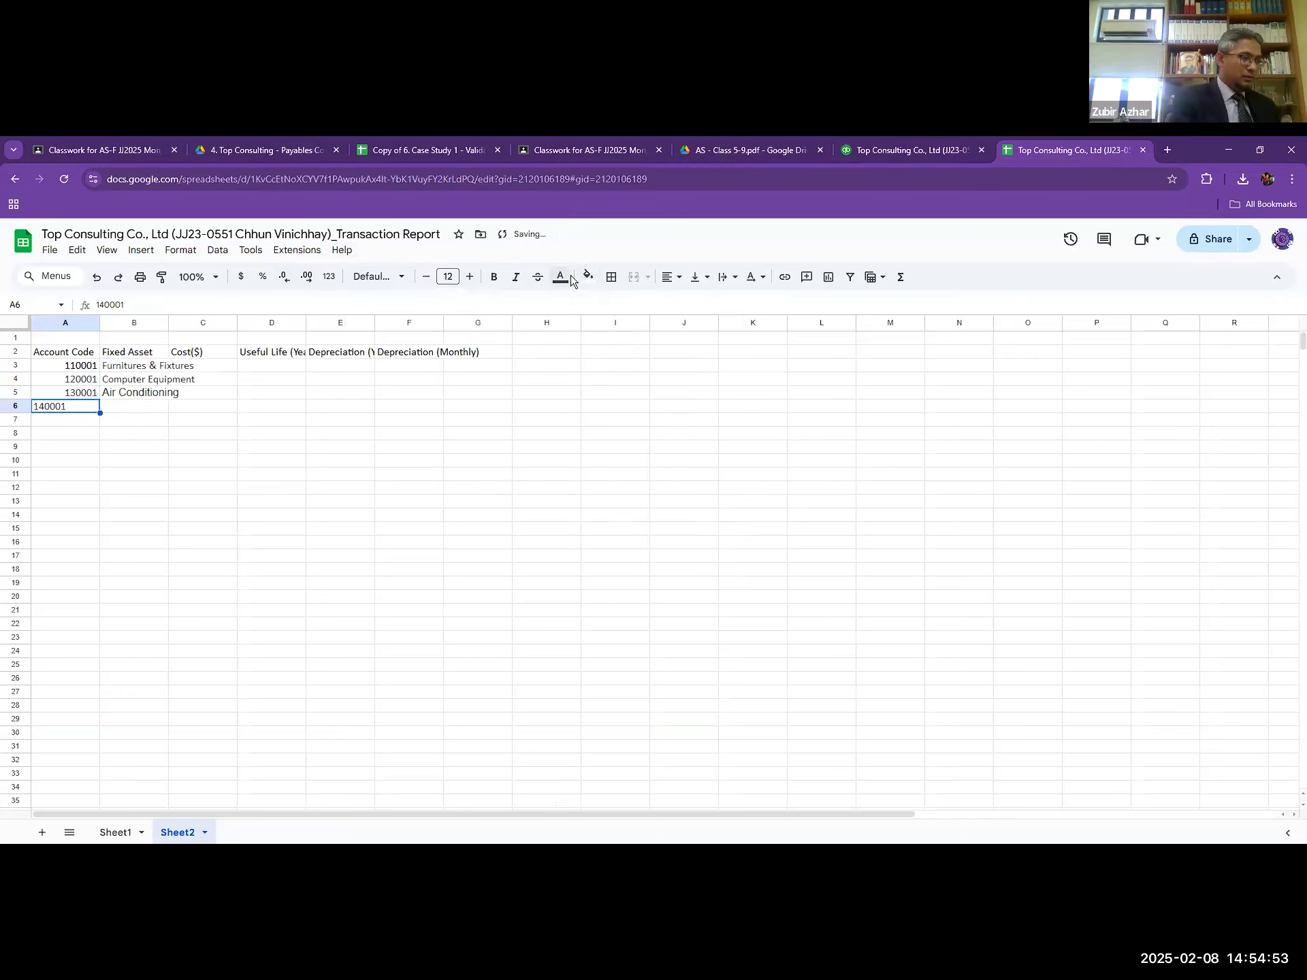
{"action": "left_click", "coordinate": [667, 277]}
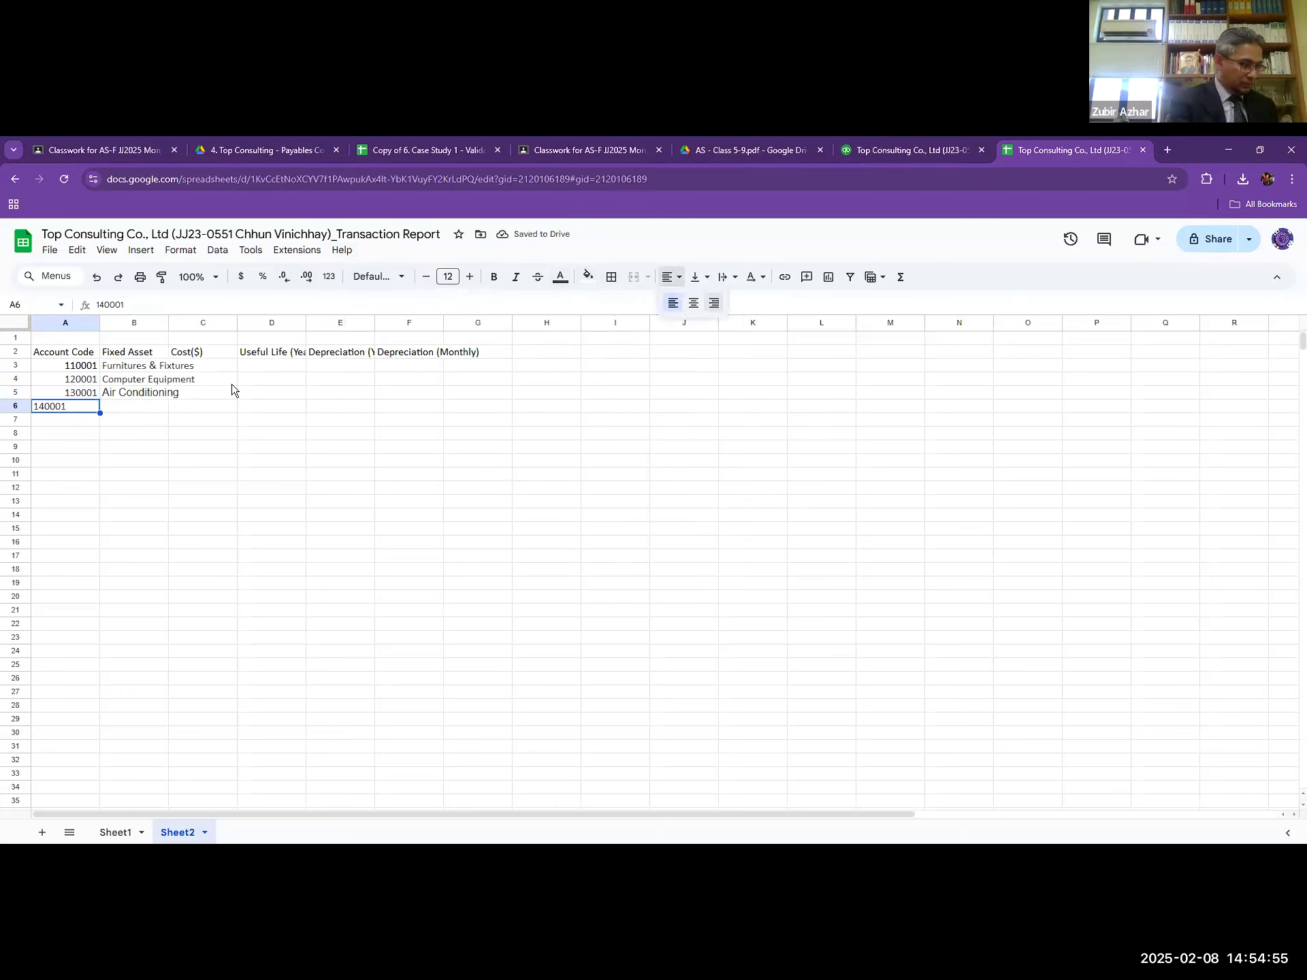
- Give Air Conditioning in cell B5 the Default (Calibri) font
{"action": "key", "text": "Tab"}
{"action": "left_click", "coordinate": [164, 393]}
{"action": "left_click", "coordinate": [379, 276]}
{"action": "left_click", "coordinate": [401, 357]}
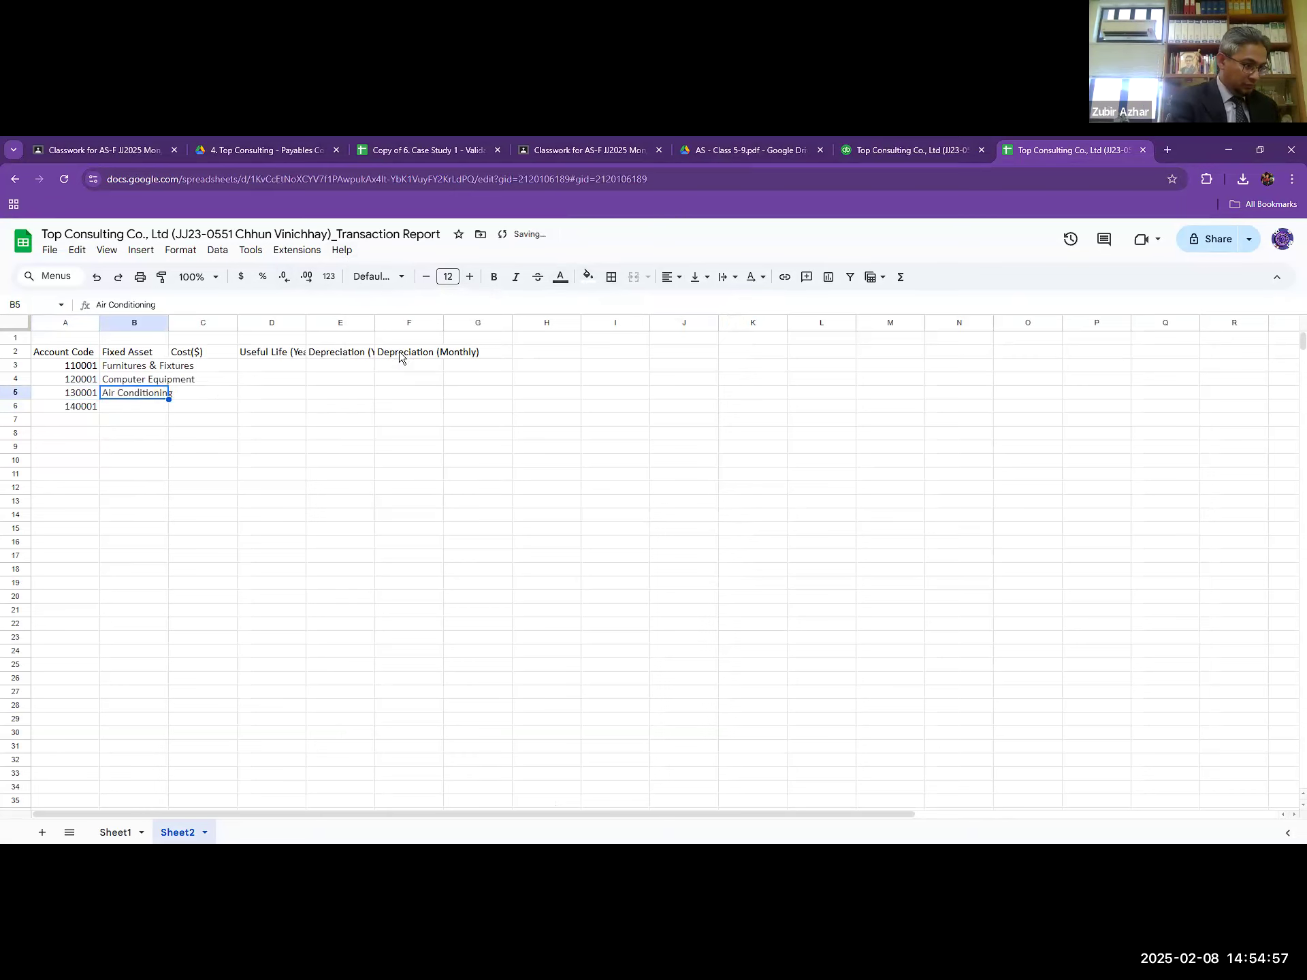
- Copy Other Fixed Assets from the QuickBooks balance sheet into cell B6, in the Default (Calibri) font
{"action": "key", "text": "Down"}
{"action": "left_click", "coordinate": [929, 146]}
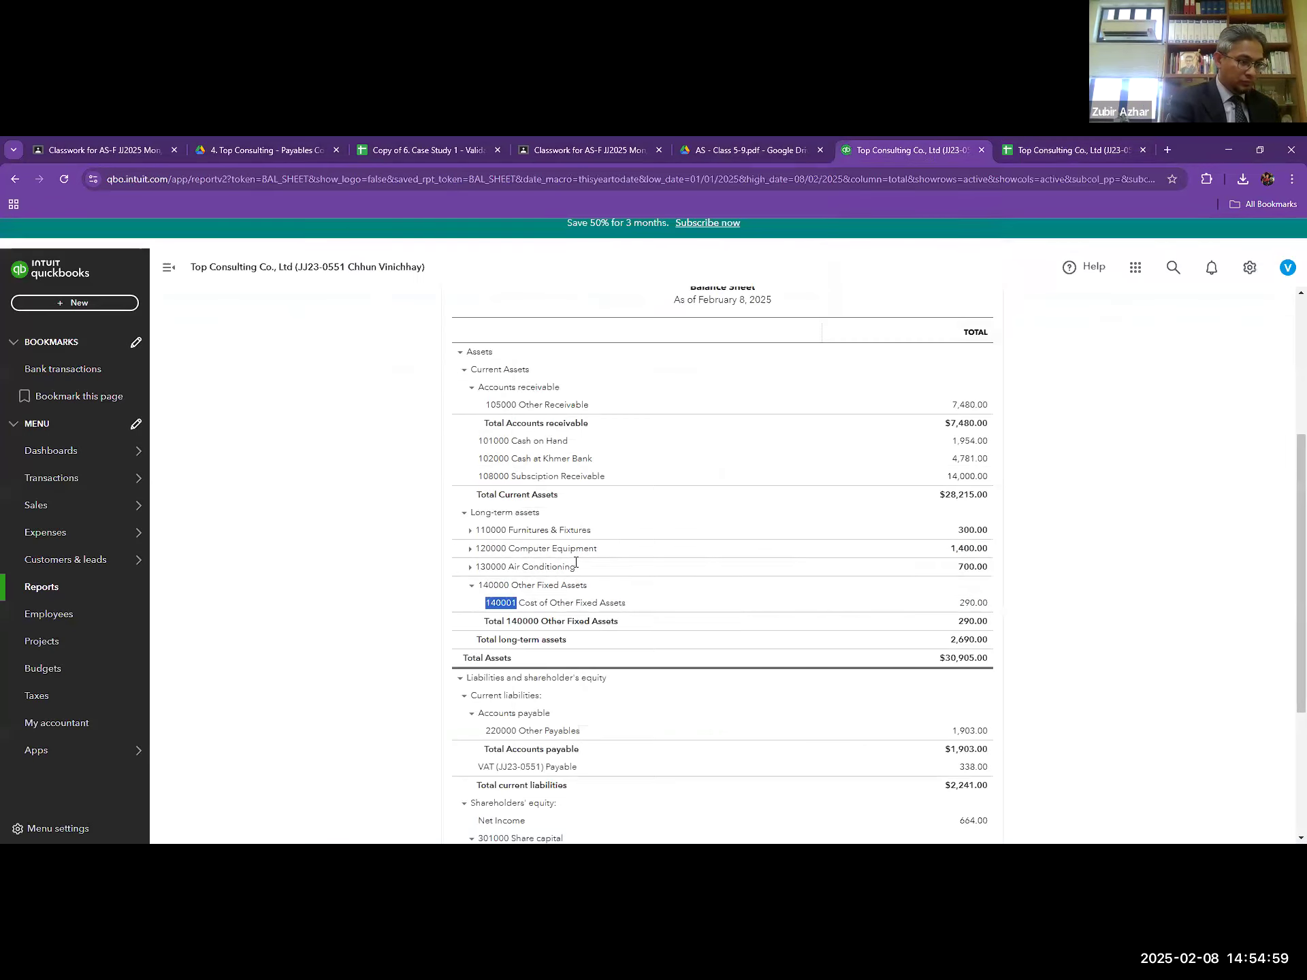
{"action": "left_click_drag", "start_coordinate": [589, 585], "coordinate": [511, 586]}
{"action": "left_click", "coordinate": [1058, 149]}
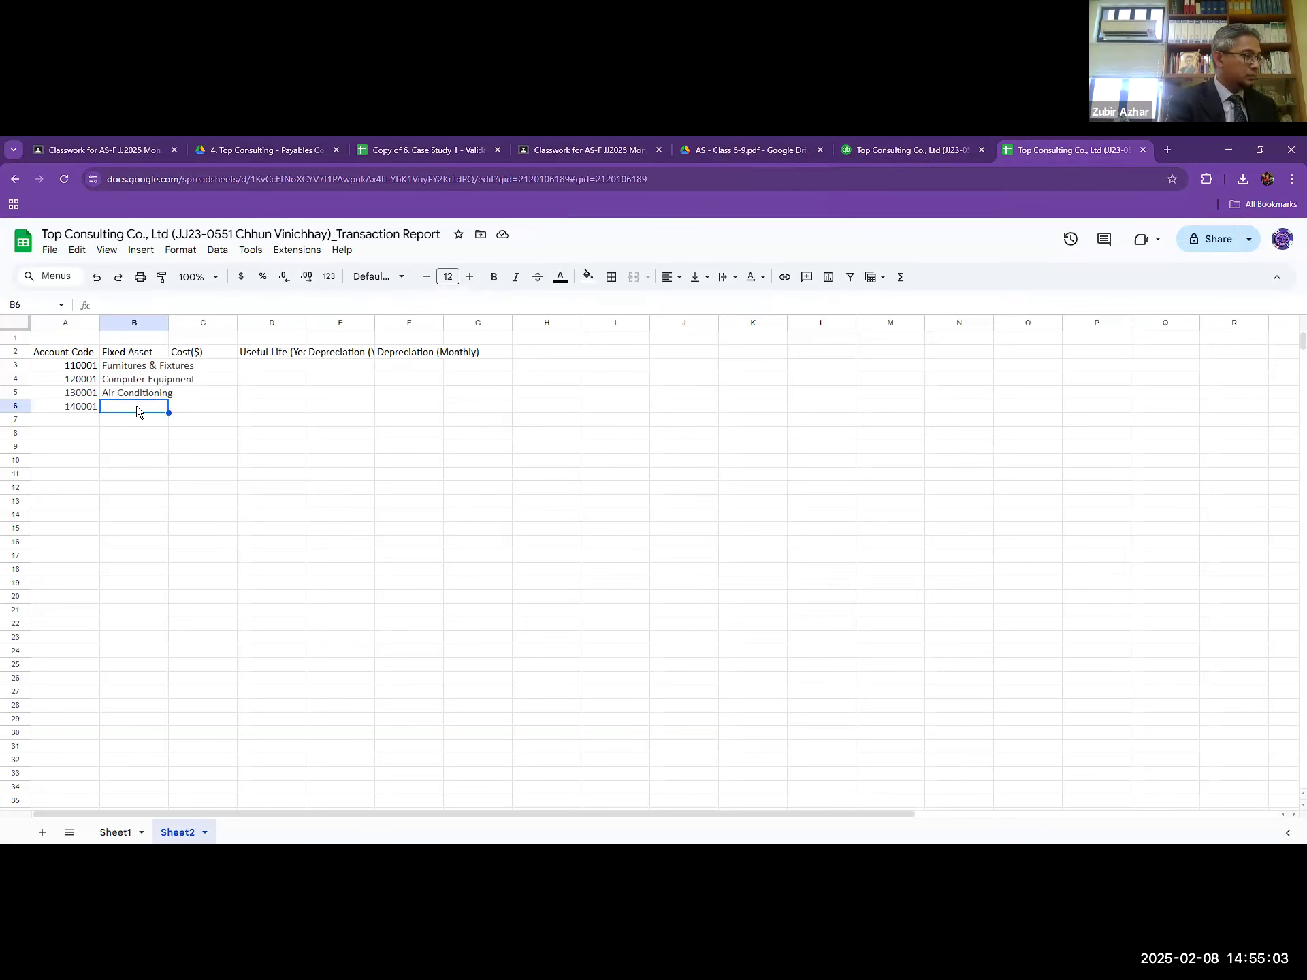
{"action": "key", "text": "ctrl+v"}
{"action": "left_click", "coordinate": [426, 285]}
{"action": "left_click", "coordinate": [414, 365]}
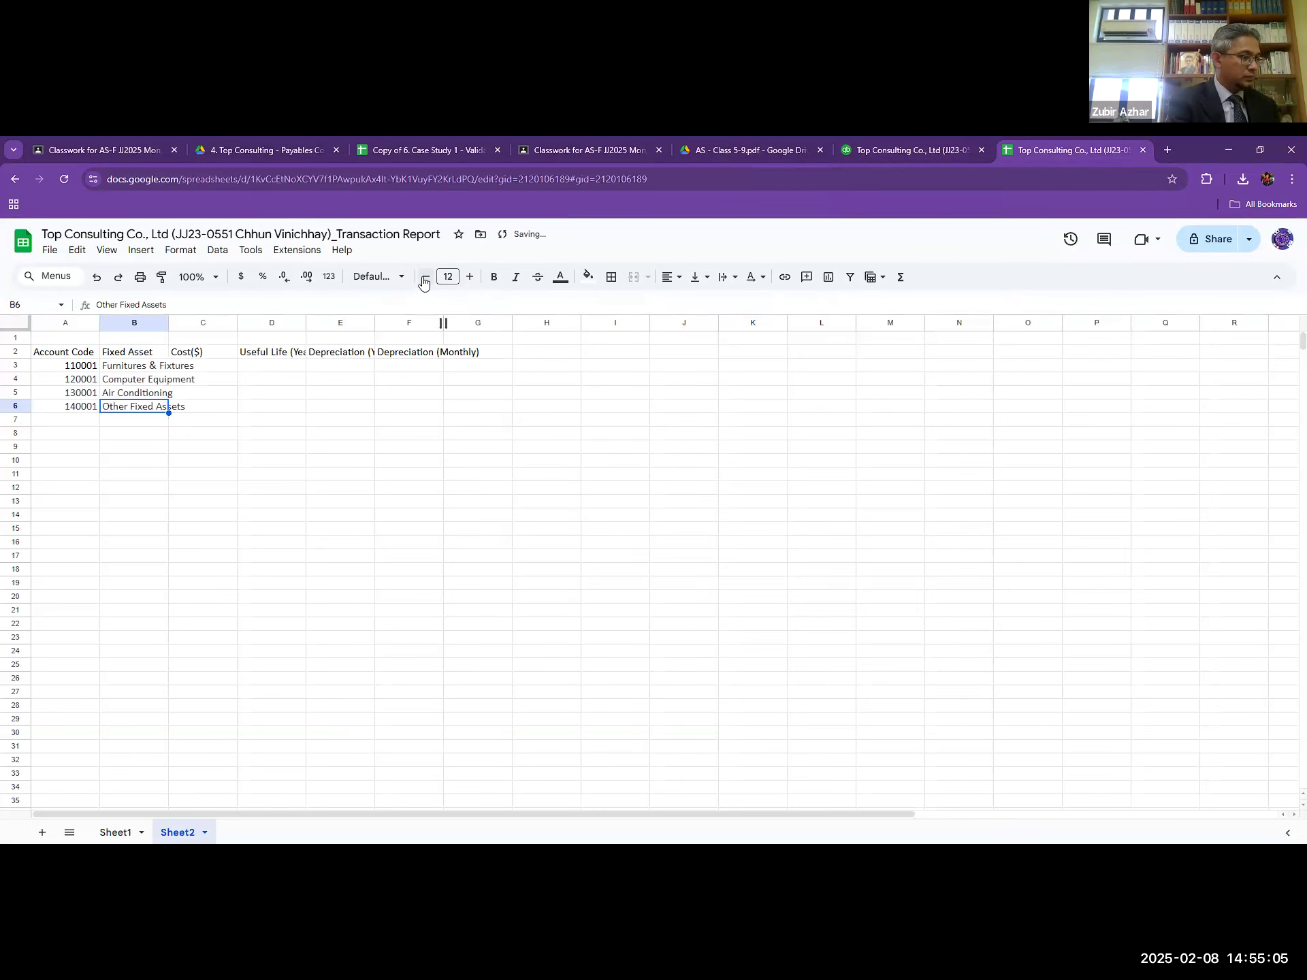
- Look up the Furnitures & Fixtures total on the balance sheet and enter 300 in cell C3 as currency
{"action": "left_click", "coordinate": [265, 392]}
{"action": "left_click", "coordinate": [221, 367]}
{"action": "left_click", "coordinate": [944, 146]}
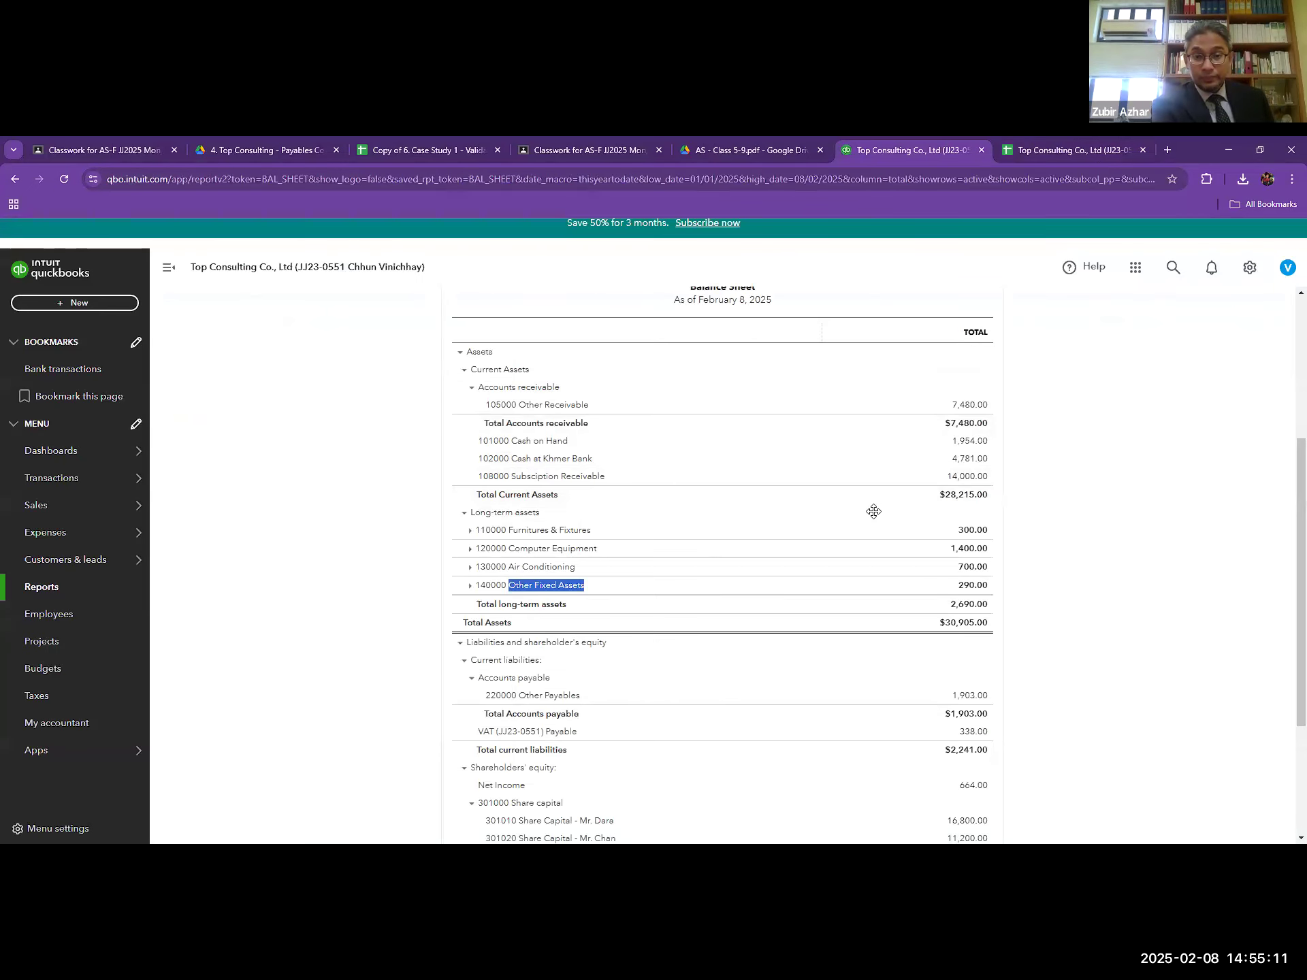
{"action": "scroll", "coordinate": [1040, 426], "scroll_direction": "down", "scroll_amount": 2}
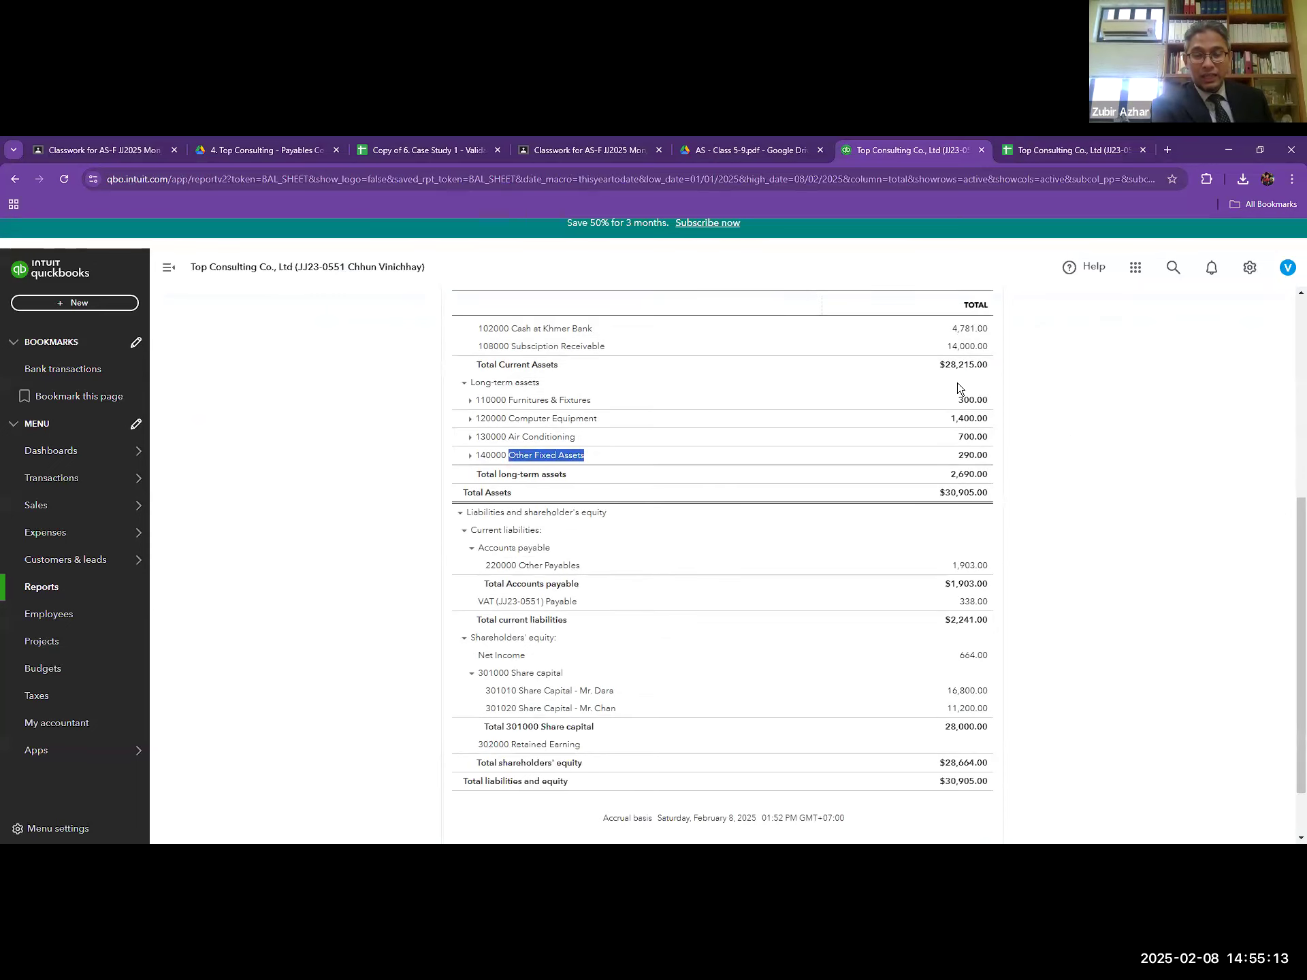
{"action": "scroll", "coordinate": [957, 385], "scroll_direction": "down", "scroll_amount": 1}
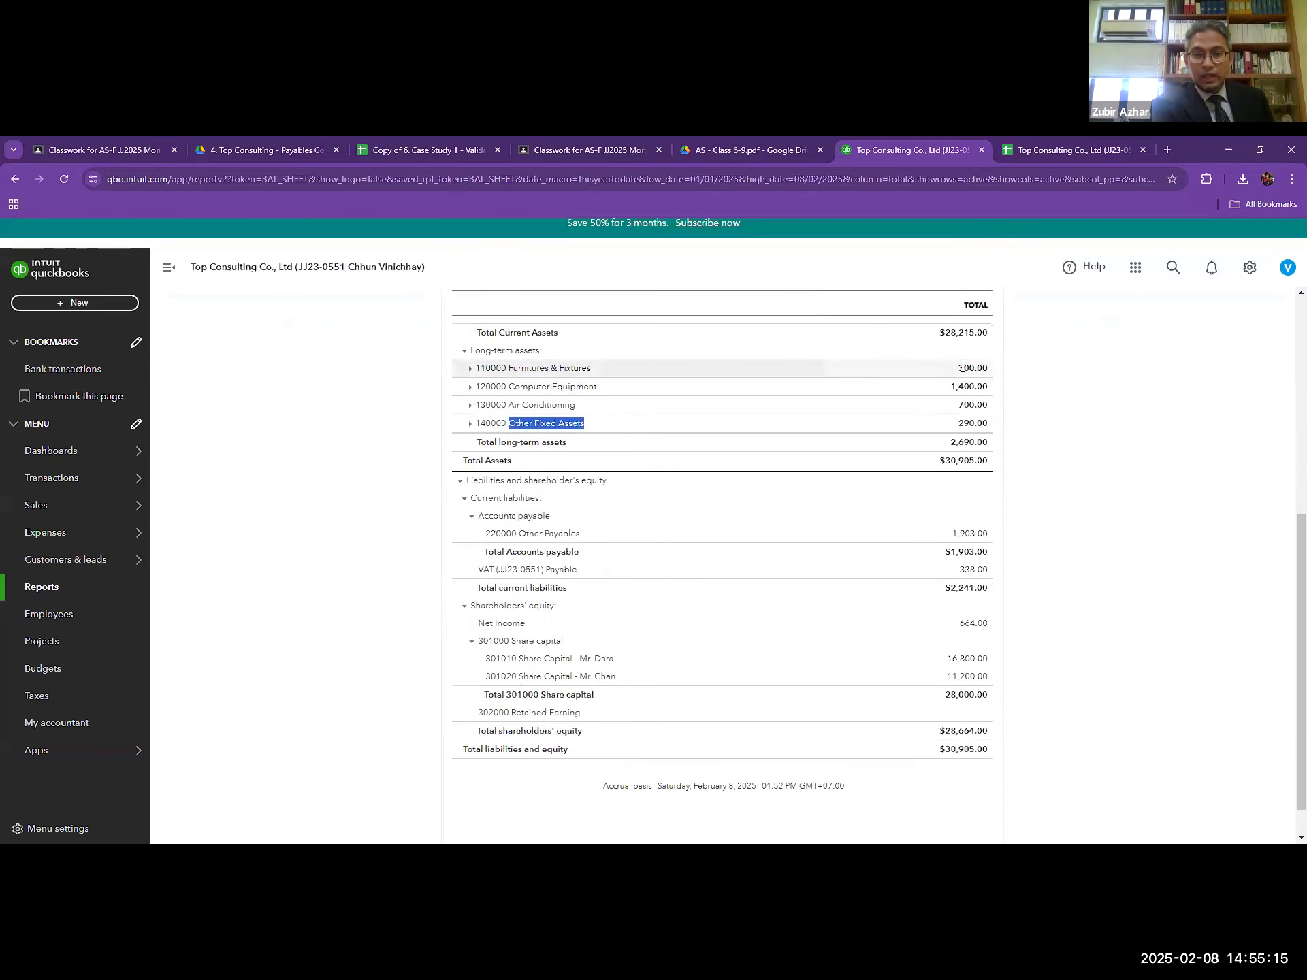
{"action": "left_click", "coordinate": [962, 370]}
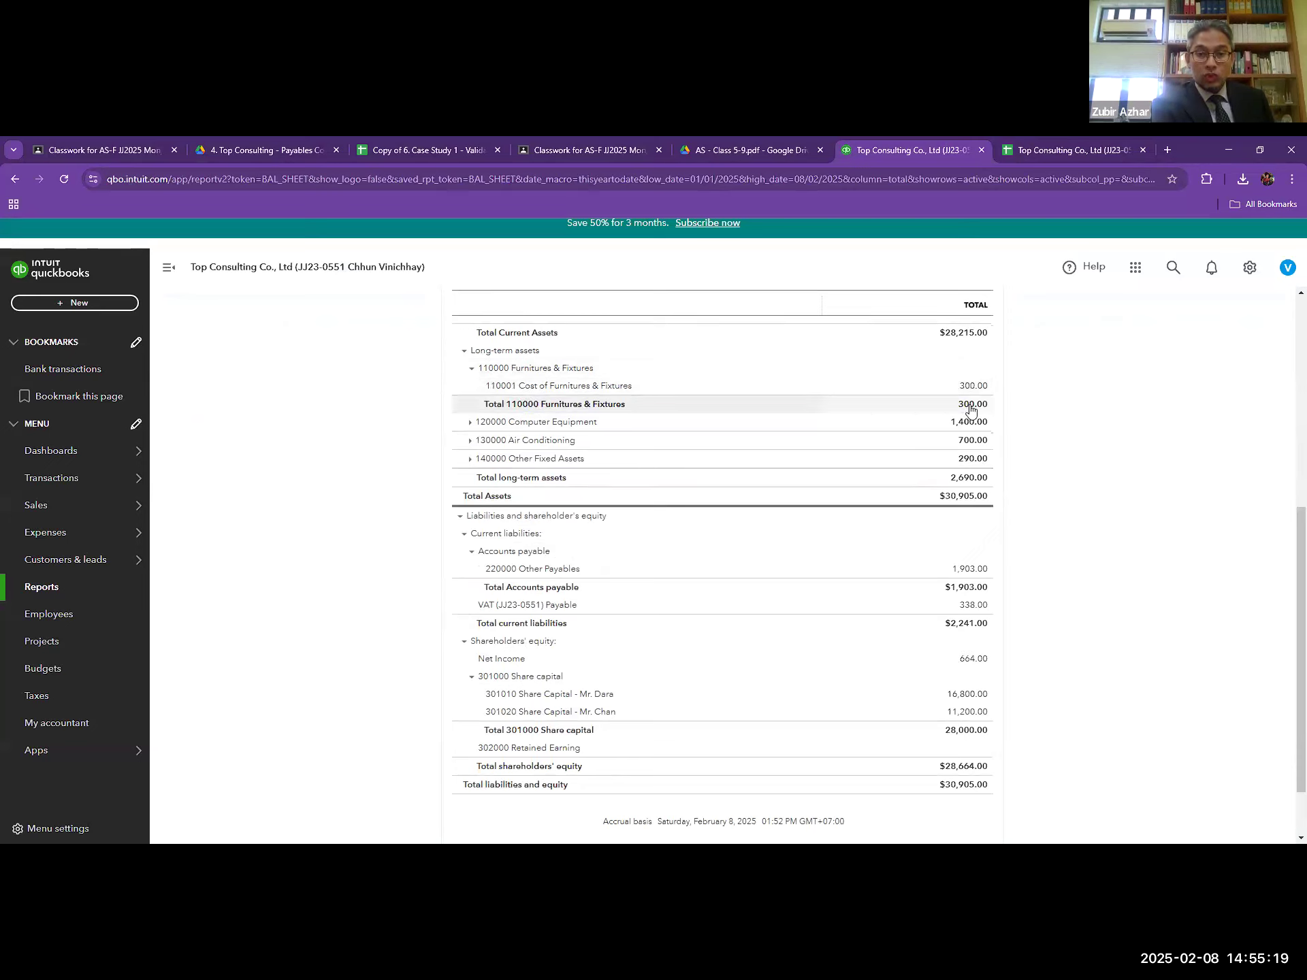
{"action": "left_click_drag", "start_coordinate": [957, 407], "coordinate": [994, 402]}
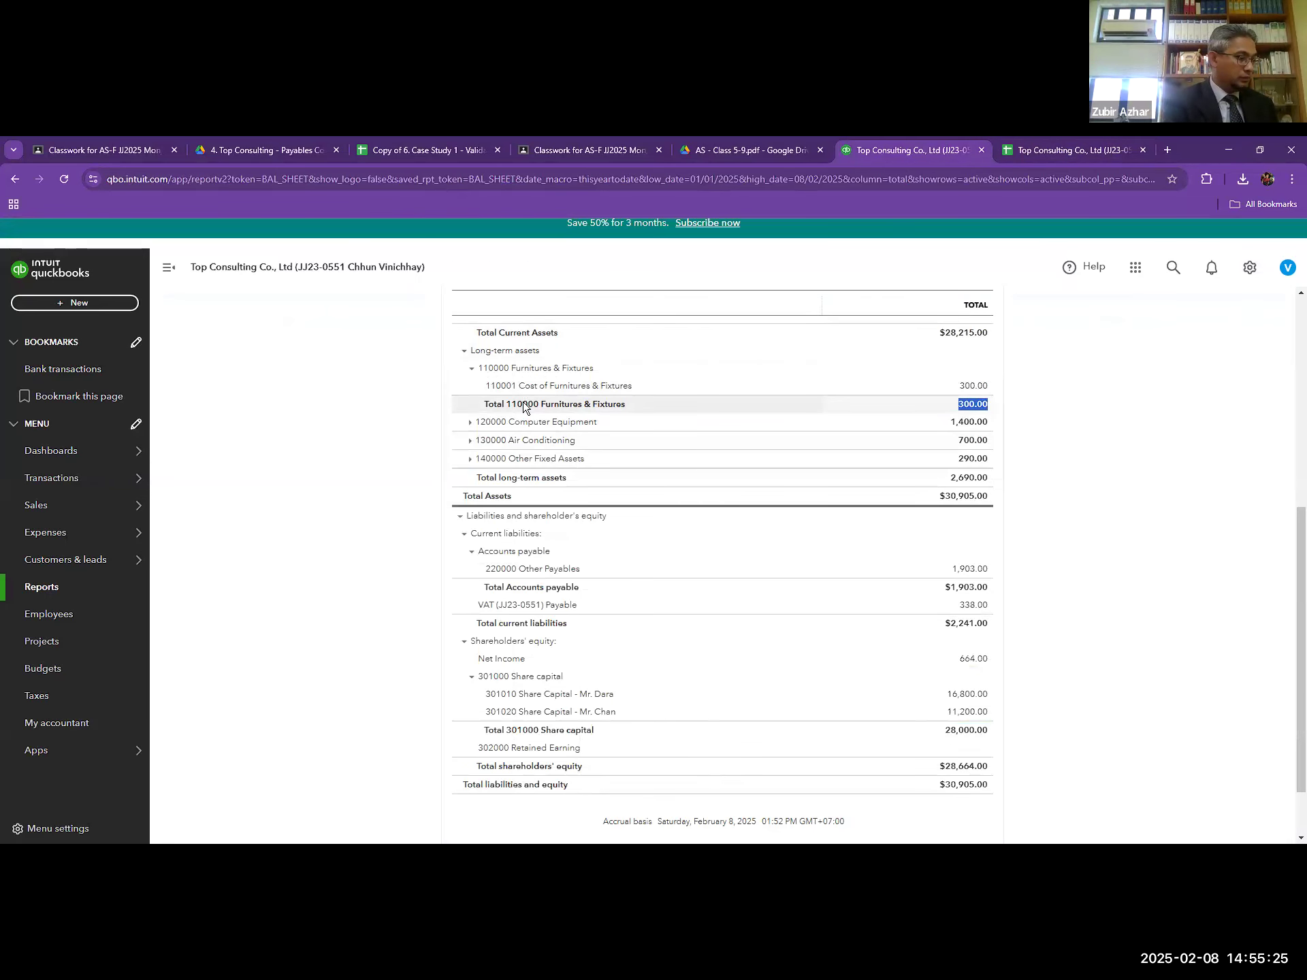
{"action": "key", "text": "ctrl+Tab"}
{"action": "type", "text": "300"}
{"action": "left_click", "coordinate": [241, 277]}
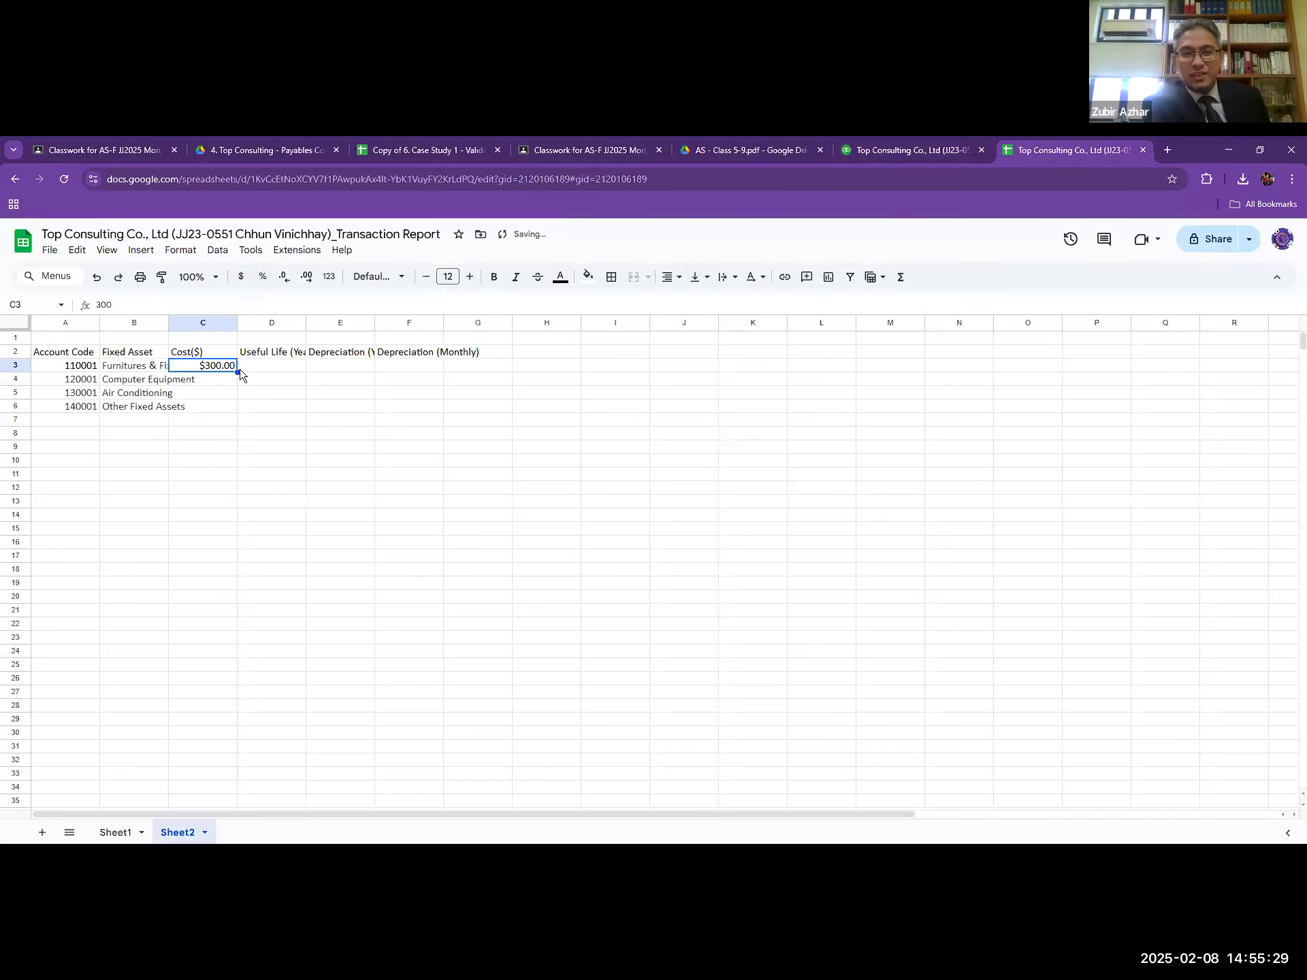
- Enter the Computer Equipment cost from the balance sheet, 1400, in cell C4 and format it as currency
{"action": "key", "text": "Down"}
{"action": "key", "text": "ctrl+shift+Tab"}
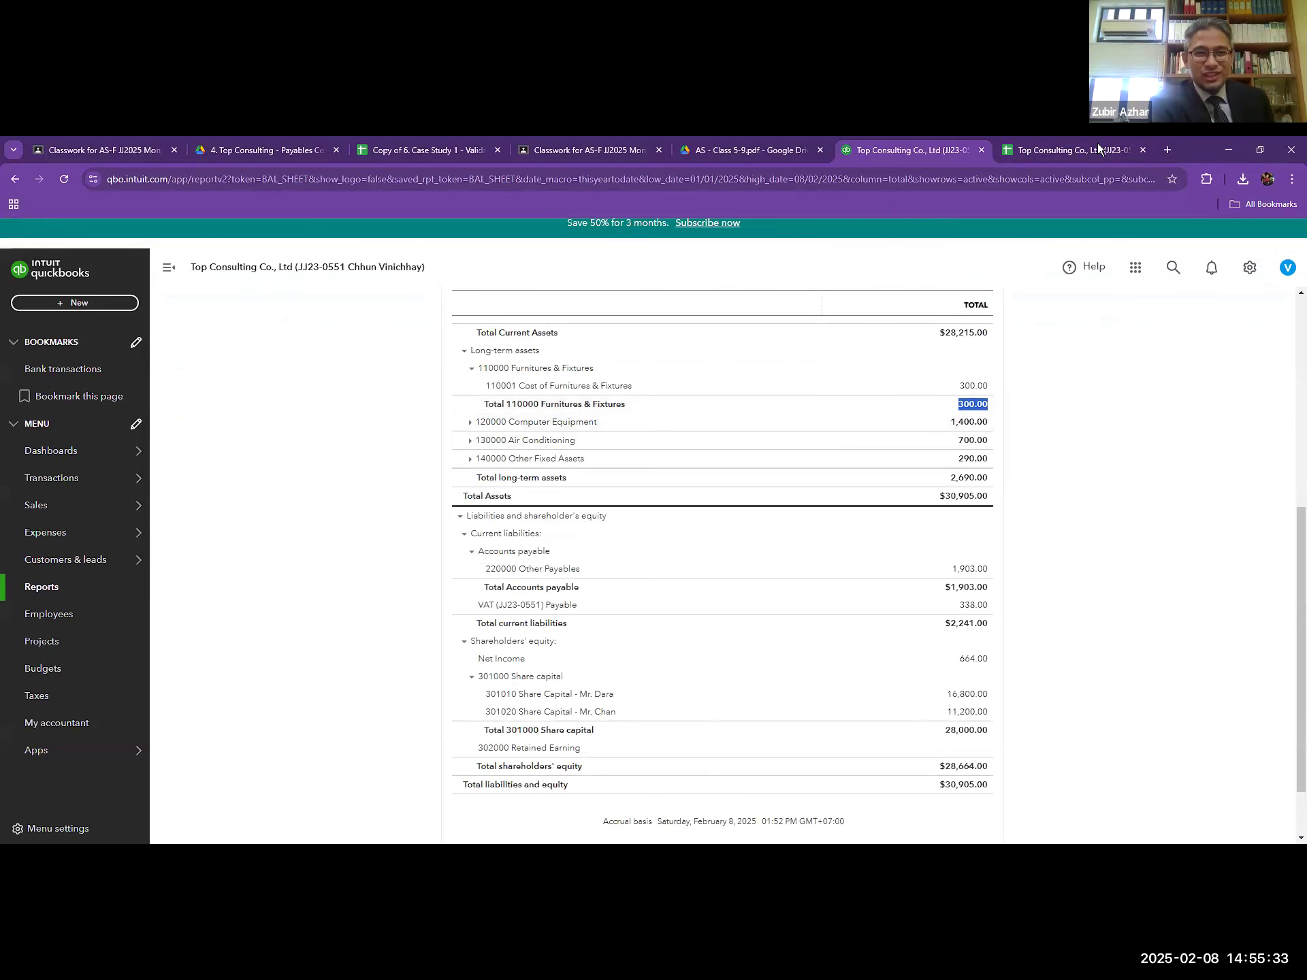
{"action": "key", "text": "ctrl+Tab"}
{"action": "type", "text": "1400"}
{"action": "key", "text": "Return"}
{"action": "left_click", "coordinate": [212, 380]}
{"action": "left_click", "coordinate": [240, 279]}
- Enter costs of 700 for Air Conditioning in C5 and 290 for Other Fixed Assets in C6, both as currency
{"action": "left_click", "coordinate": [216, 395]}
{"action": "key", "text": "ctrl+shift+Tab"}
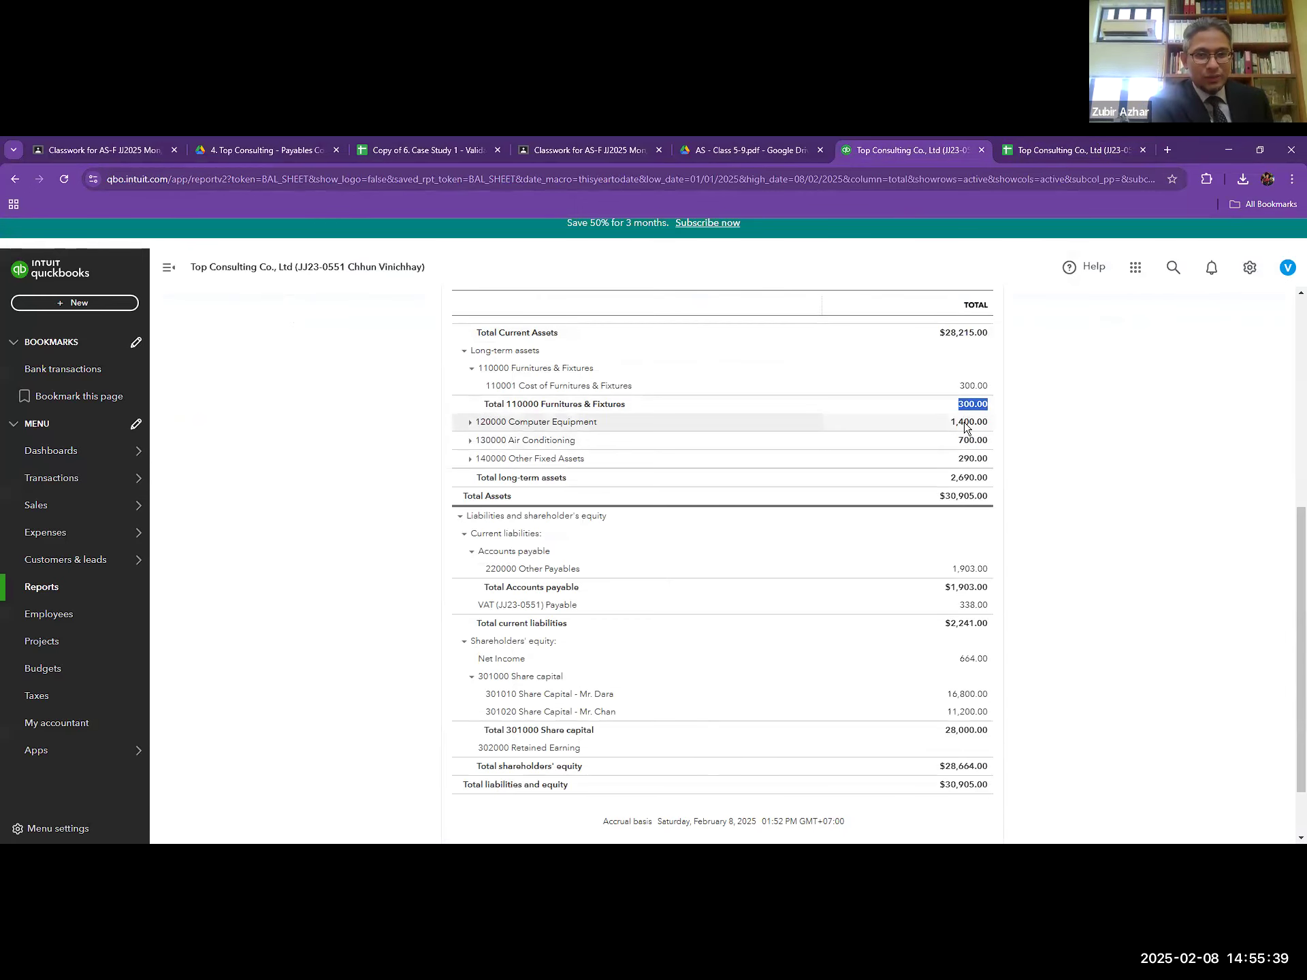
{"action": "left_click", "coordinate": [1056, 149]}
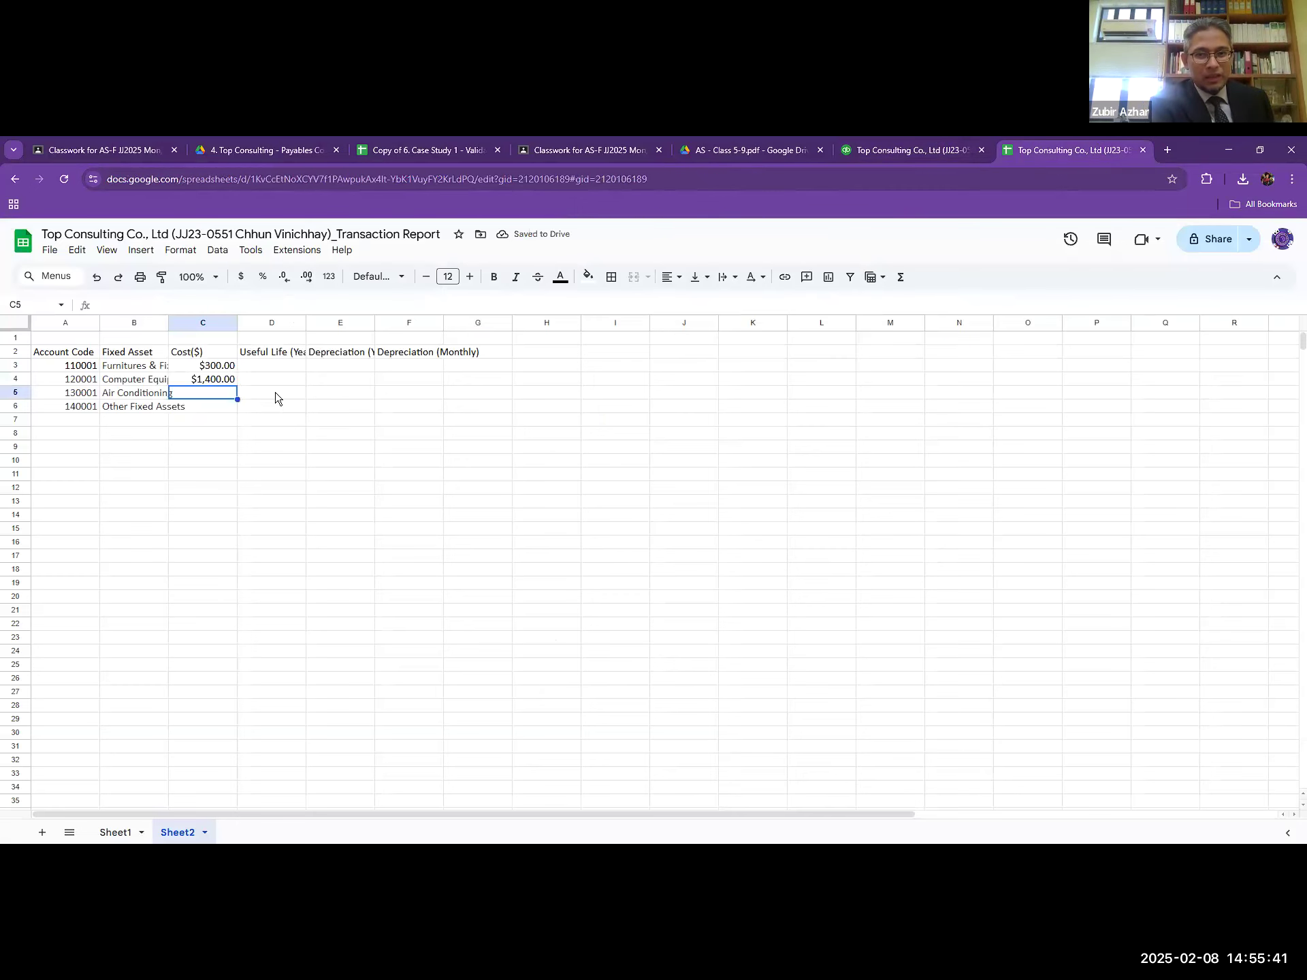
{"action": "type", "text": "700"}
{"action": "left_click", "coordinate": [222, 406]}
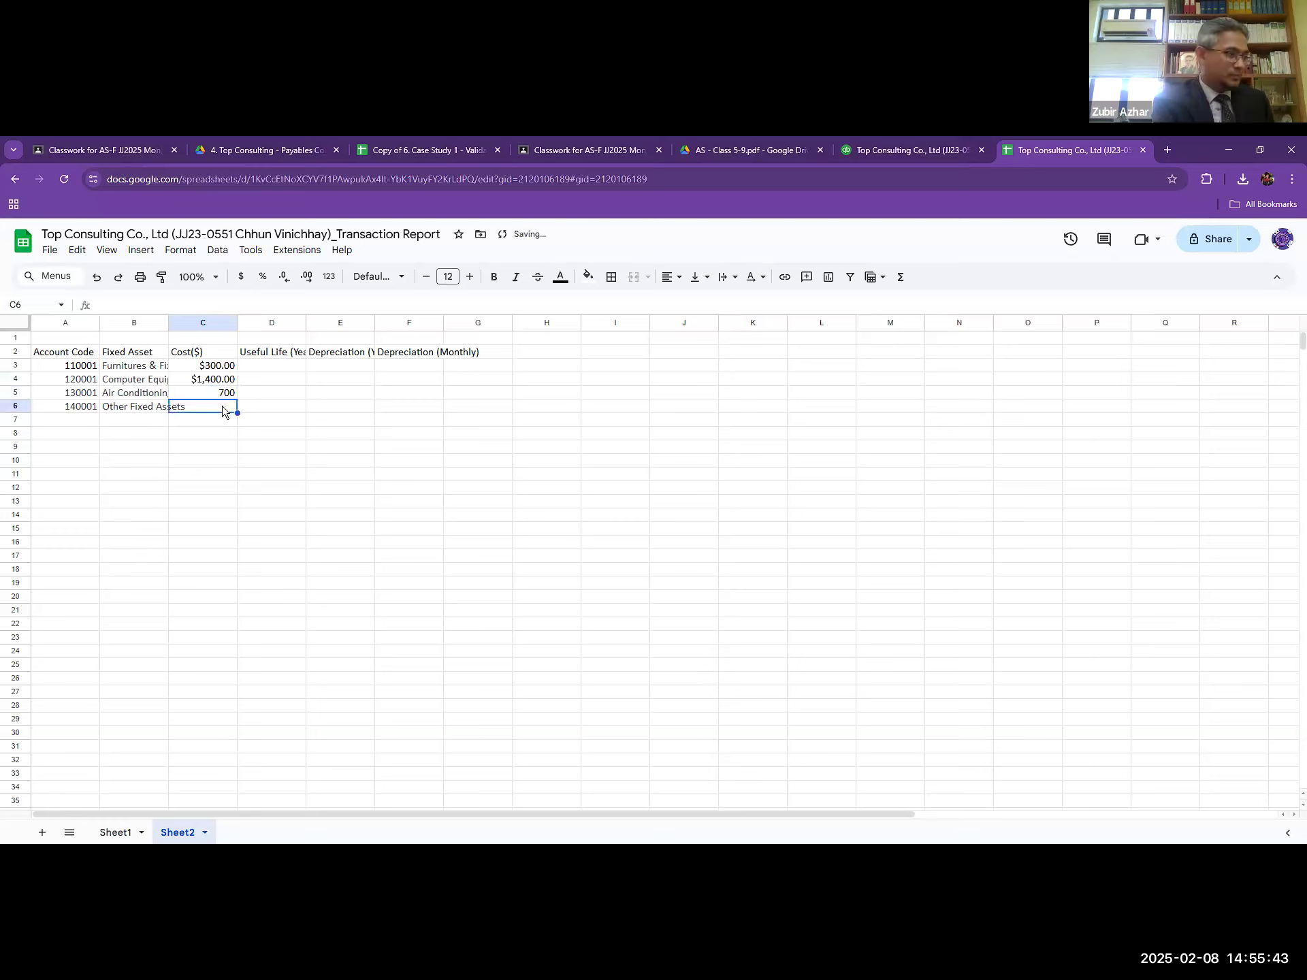
{"action": "type", "text": "290"}
{"action": "left_click", "coordinate": [224, 393]}
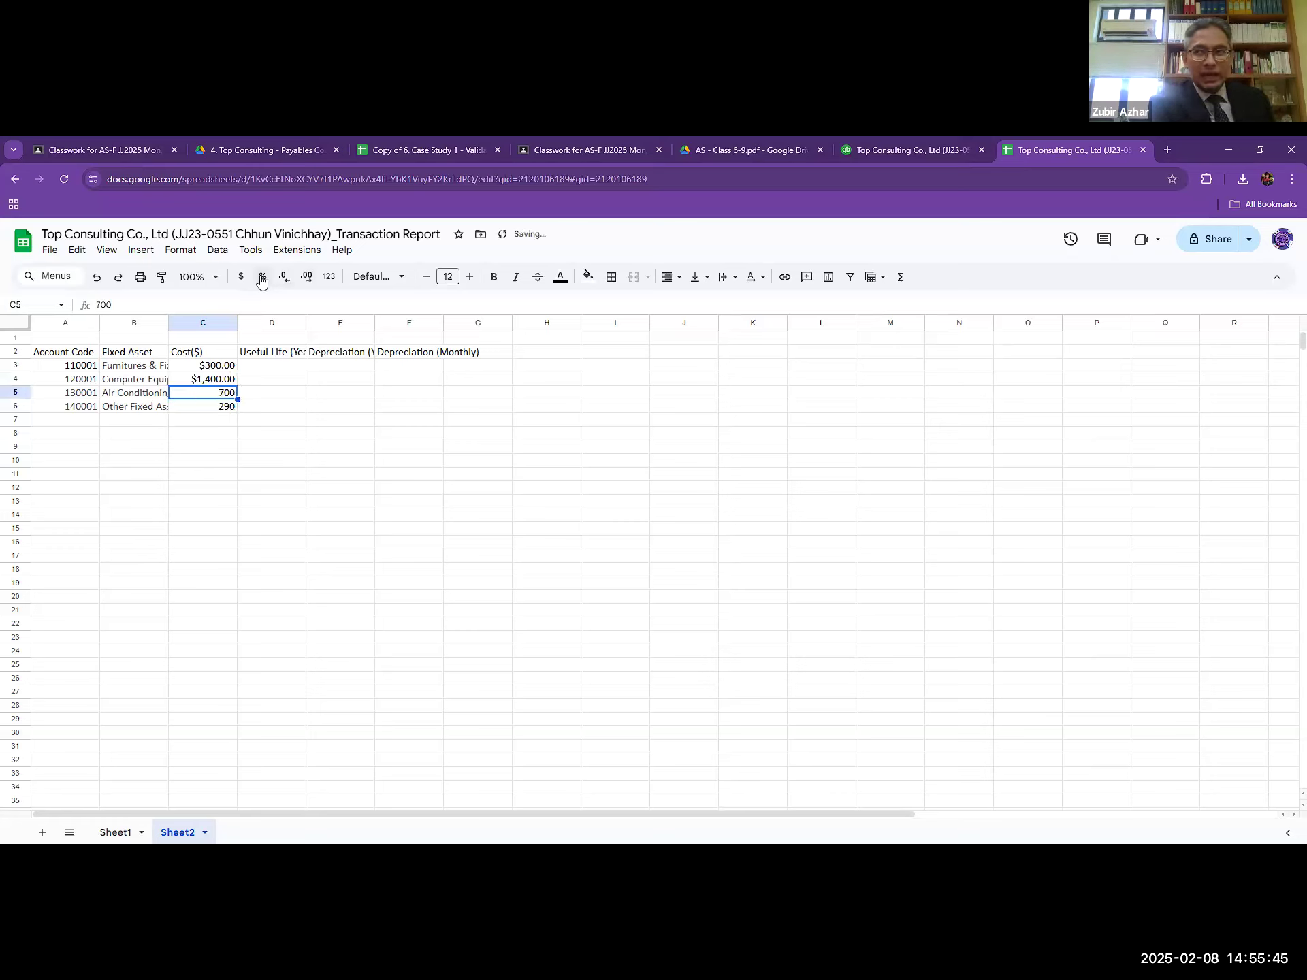
{"action": "left_click", "coordinate": [241, 277]}
{"action": "left_click", "coordinate": [275, 405]}
- Check the furniture and fixture useful life in AS - Class 5-9.pdf and enter 4 in cell D3
{"action": "left_click", "coordinate": [278, 365]}
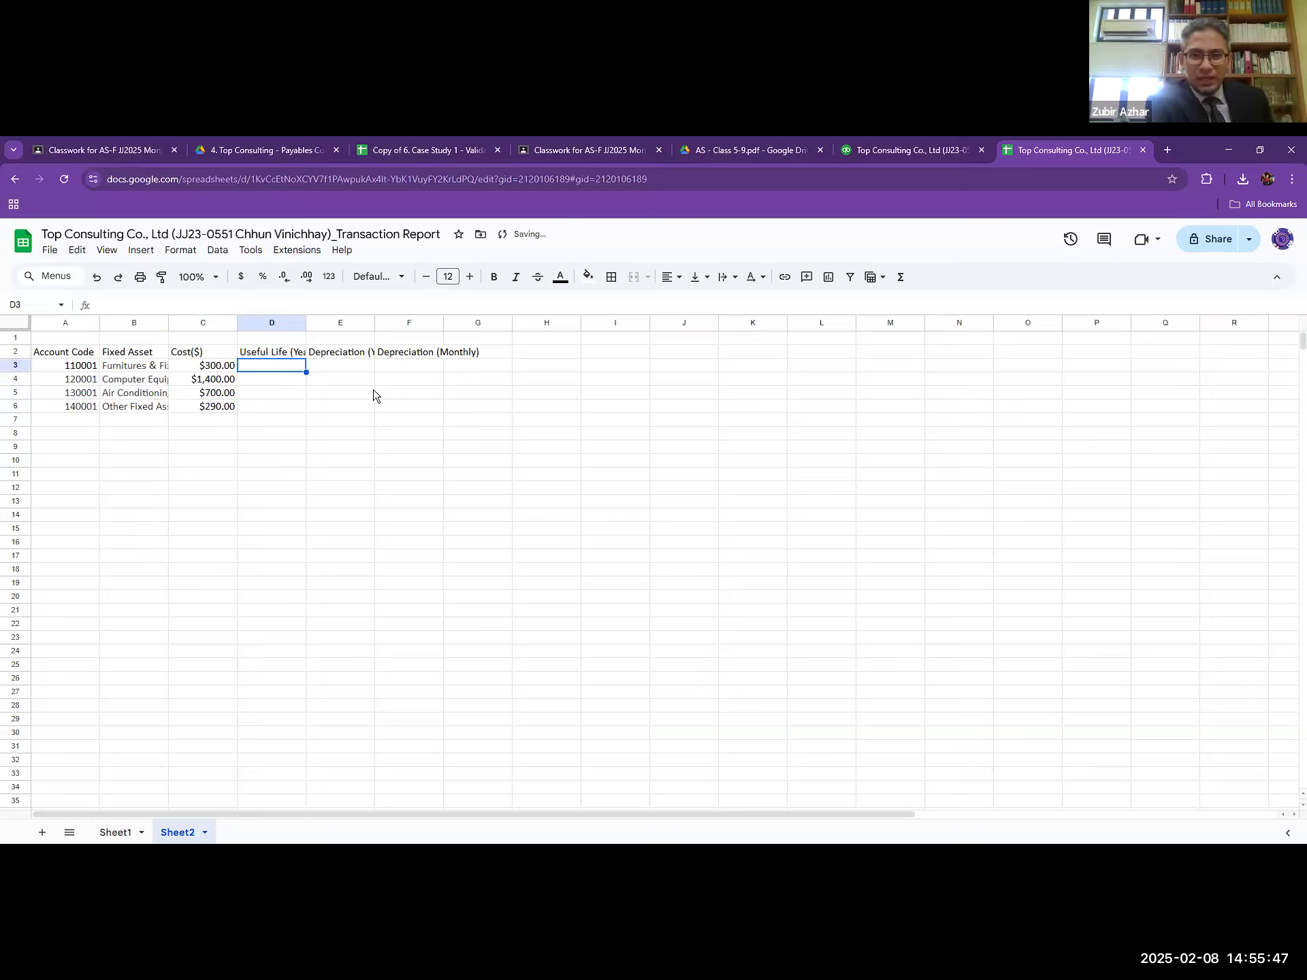
{"action": "left_click", "coordinate": [900, 145]}
{"action": "left_click", "coordinate": [786, 148]}
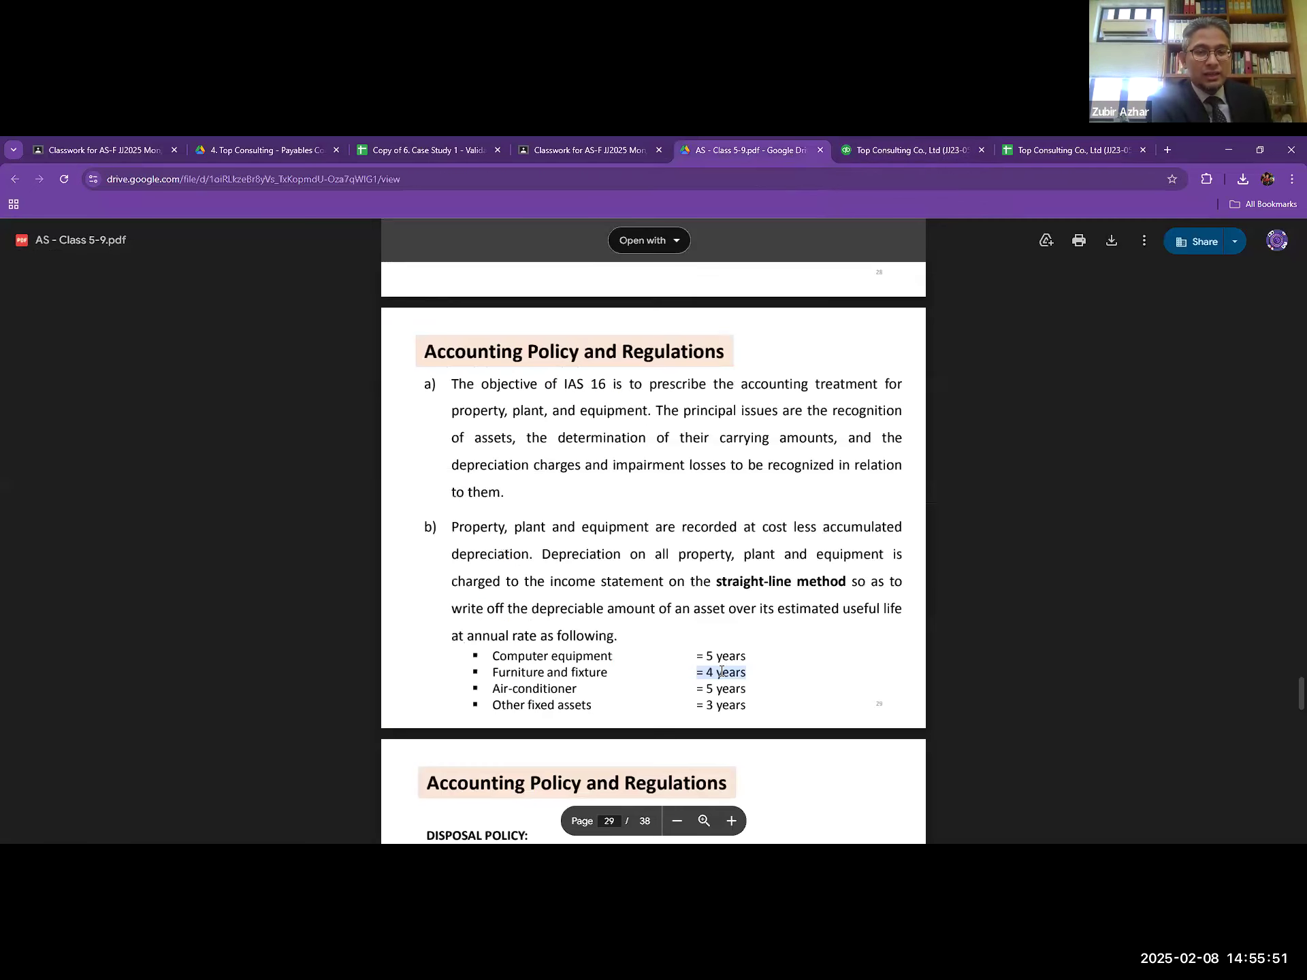
{"action": "key", "text": "ctrl+Tab"}
{"action": "key", "text": "ctrl+Tab"}
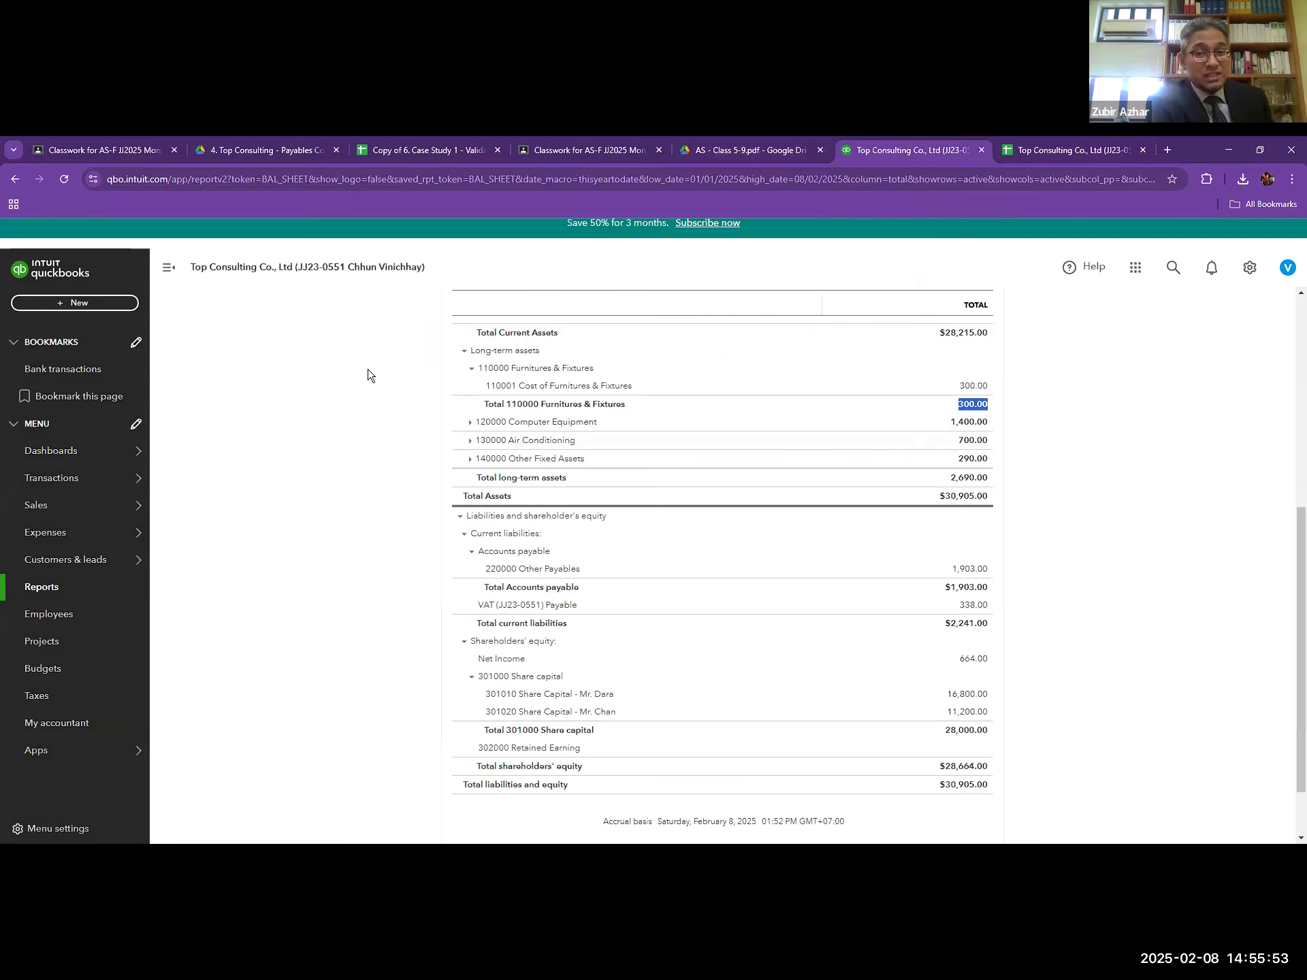
{"action": "type", "text": "4"}
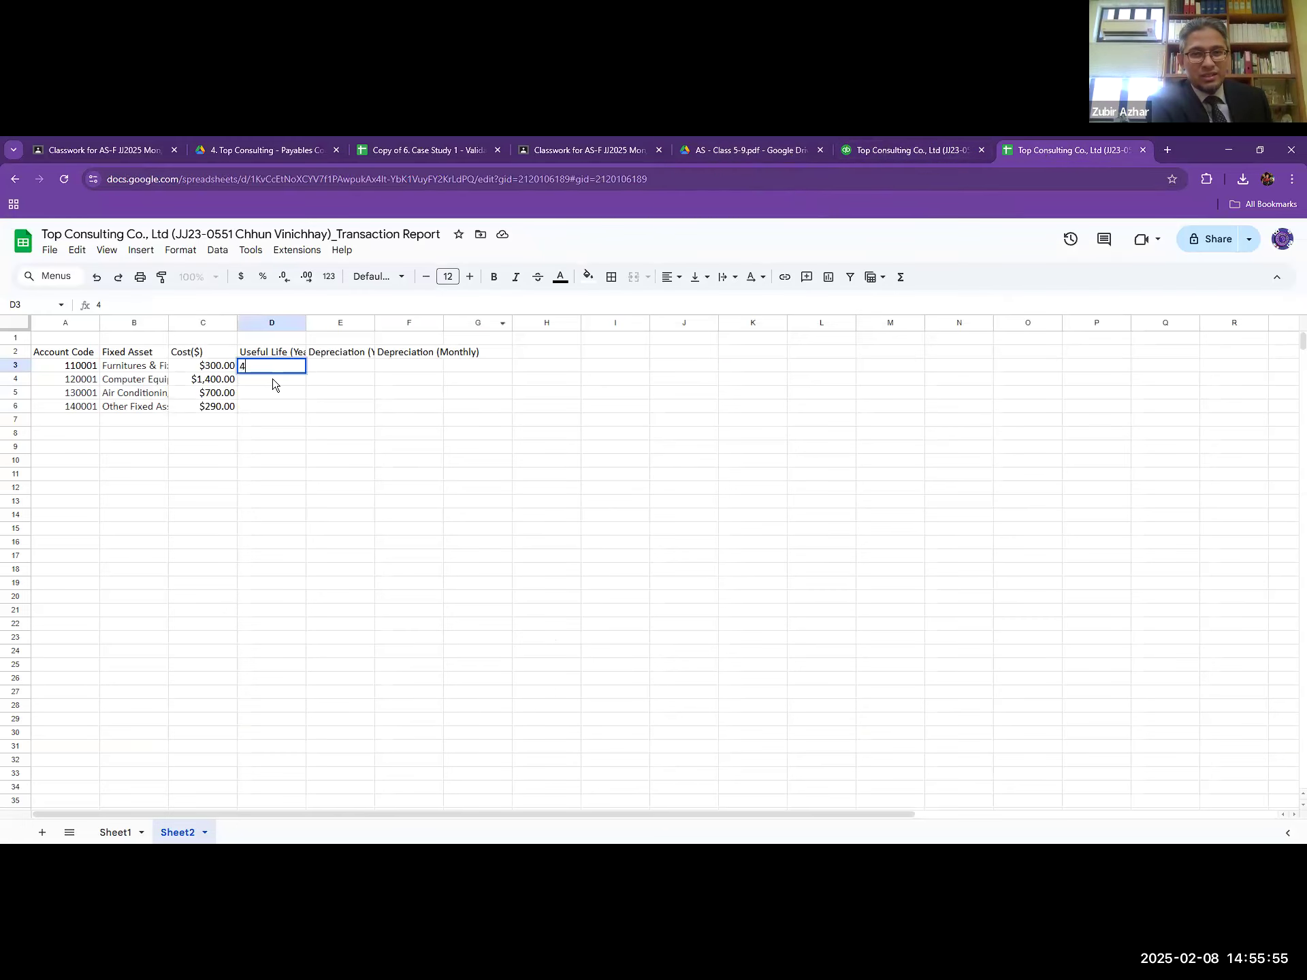
{"action": "key", "text": "Return"}
- Enter the remaining useful lives from the accounting policy PDF in D4:D6 as 5, 5 and 3 years
{"action": "key", "text": "ctrl+shift+Tab"}
{"action": "key", "text": "ctrl+shift+Tab"}
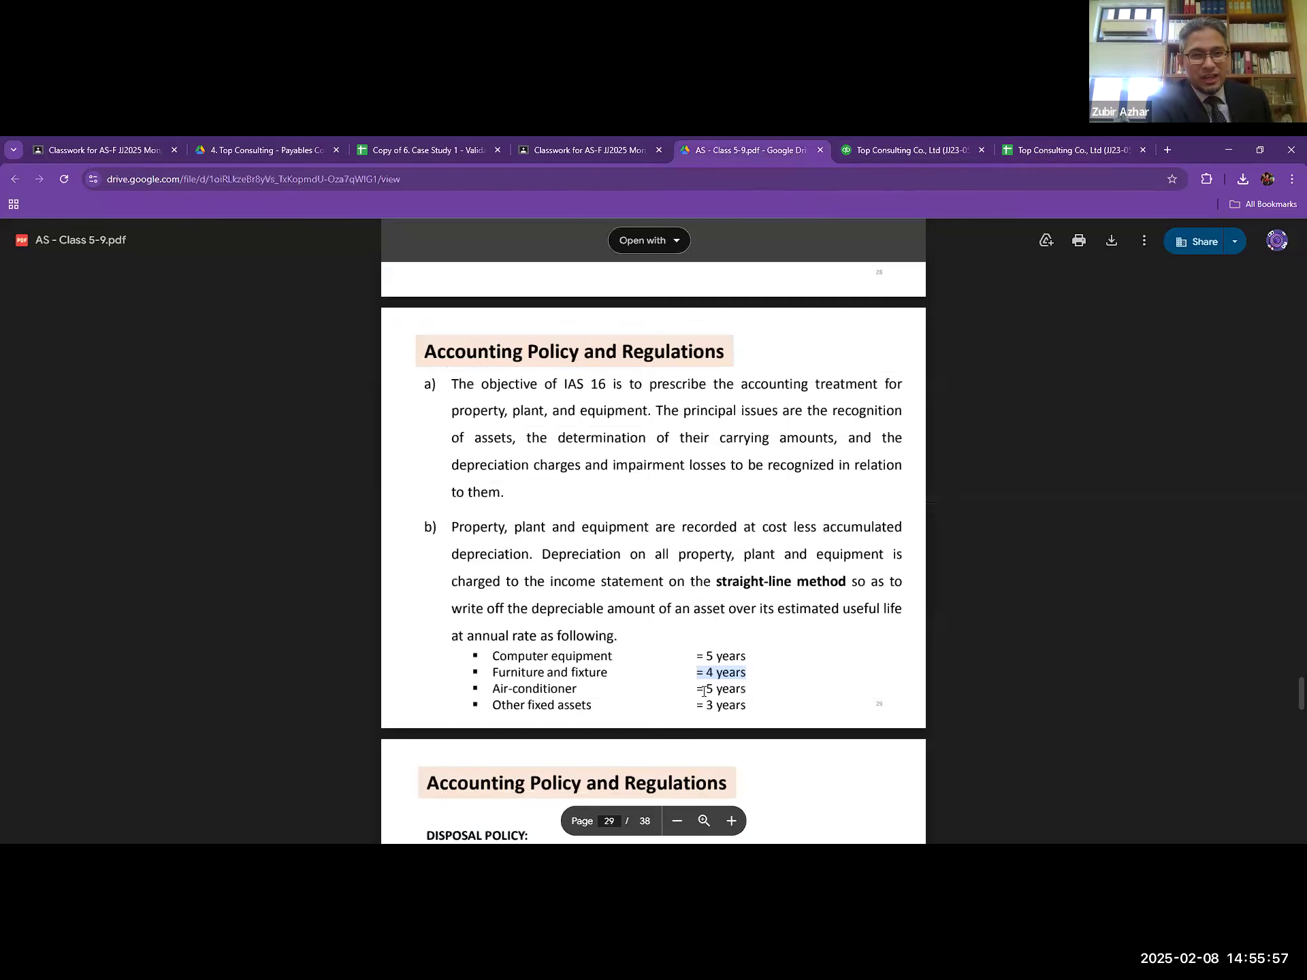
{"action": "key", "text": "ctrl+Tab"}
{"action": "key", "text": "ctrl+Tab"}
{"action": "type", "text": "5"}
{"action": "key", "text": "Return"}
{"action": "type", "text": "5"}
{"action": "key", "text": "Return"}
{"action": "type", "text": "3"}
{"action": "key", "text": "Tab"}
{"action": "key", "text": "Up"}
{"action": "key", "text": "Up"}
{"action": "key", "text": "Up"}
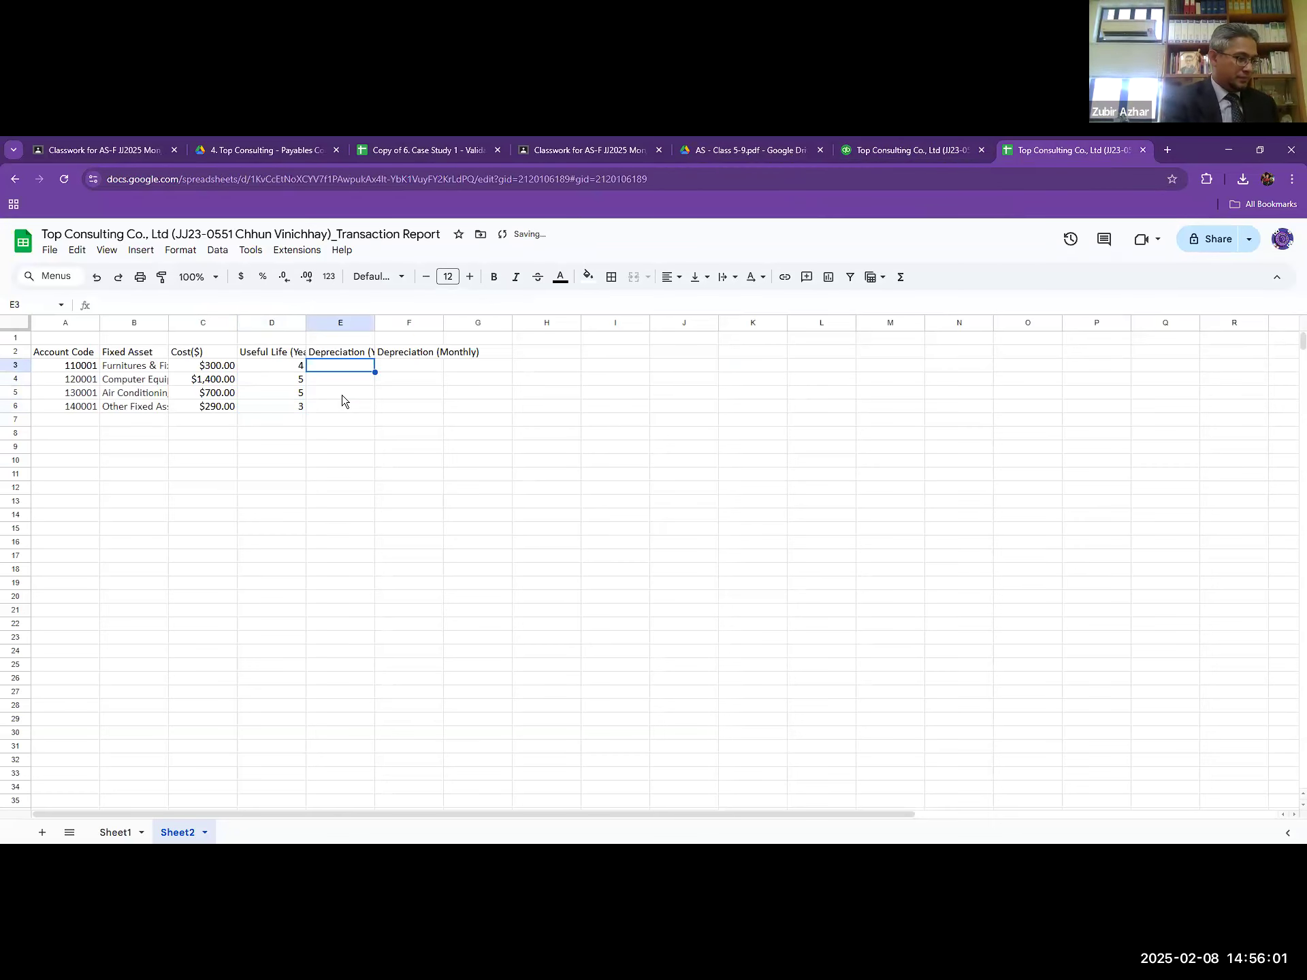
{"action": "left_click", "coordinate": [292, 350]}
{"action": "left_click", "coordinate": [341, 355]}
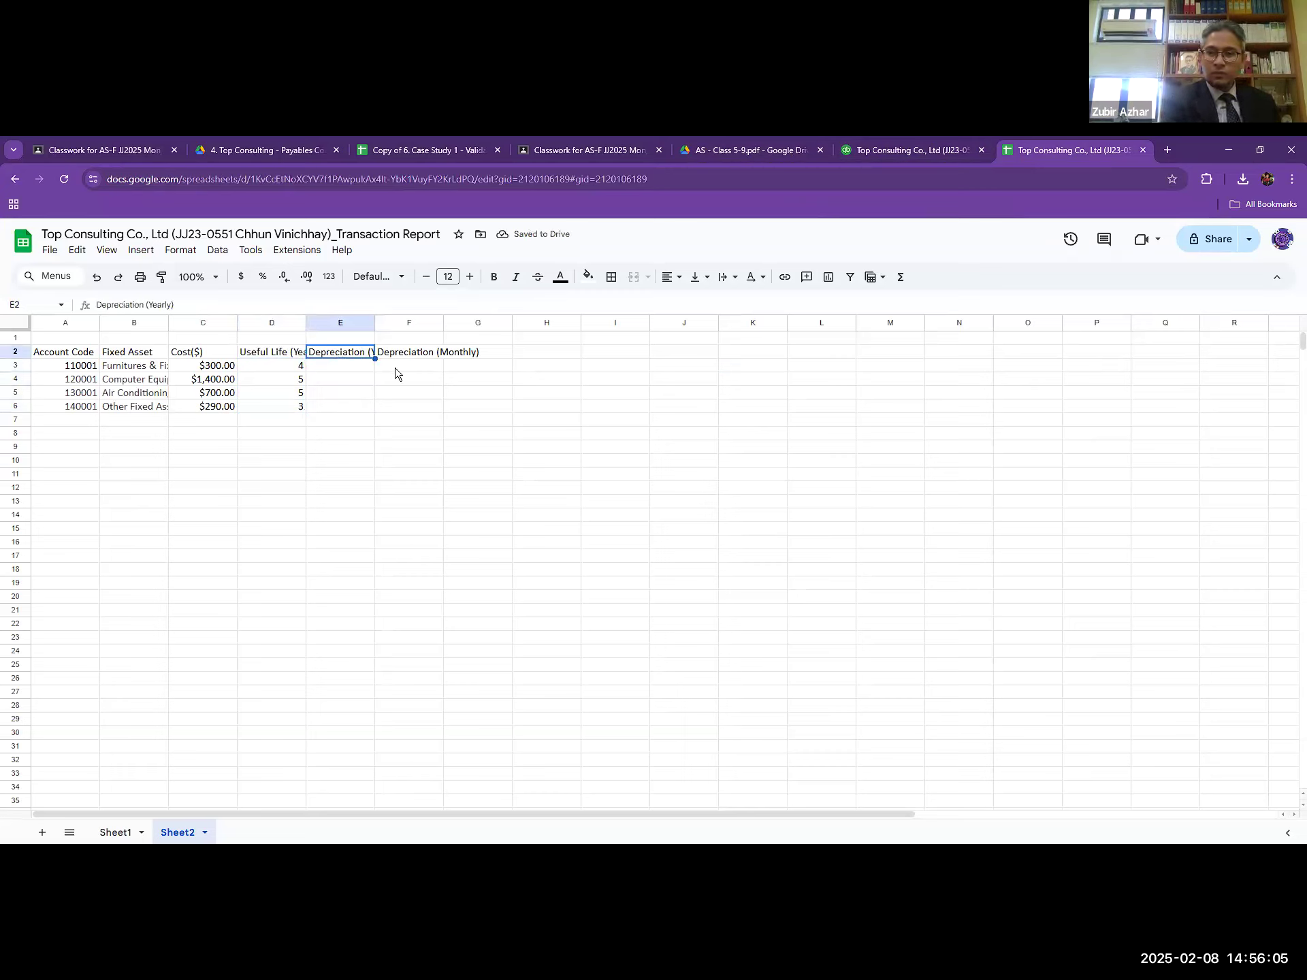
{"action": "key", "text": "Down"}
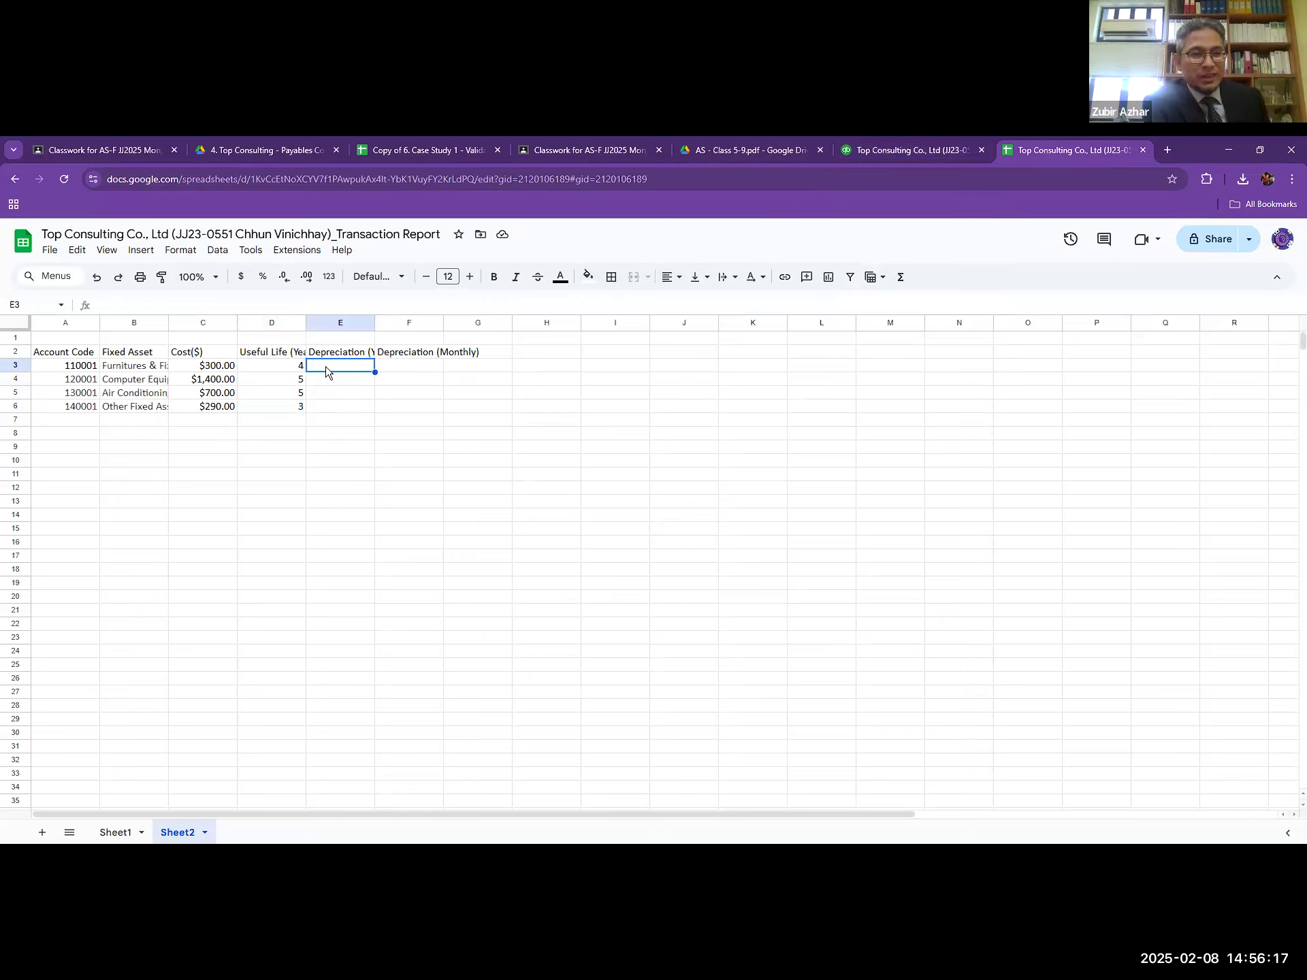
{"action": "type", "text": "=D3"}
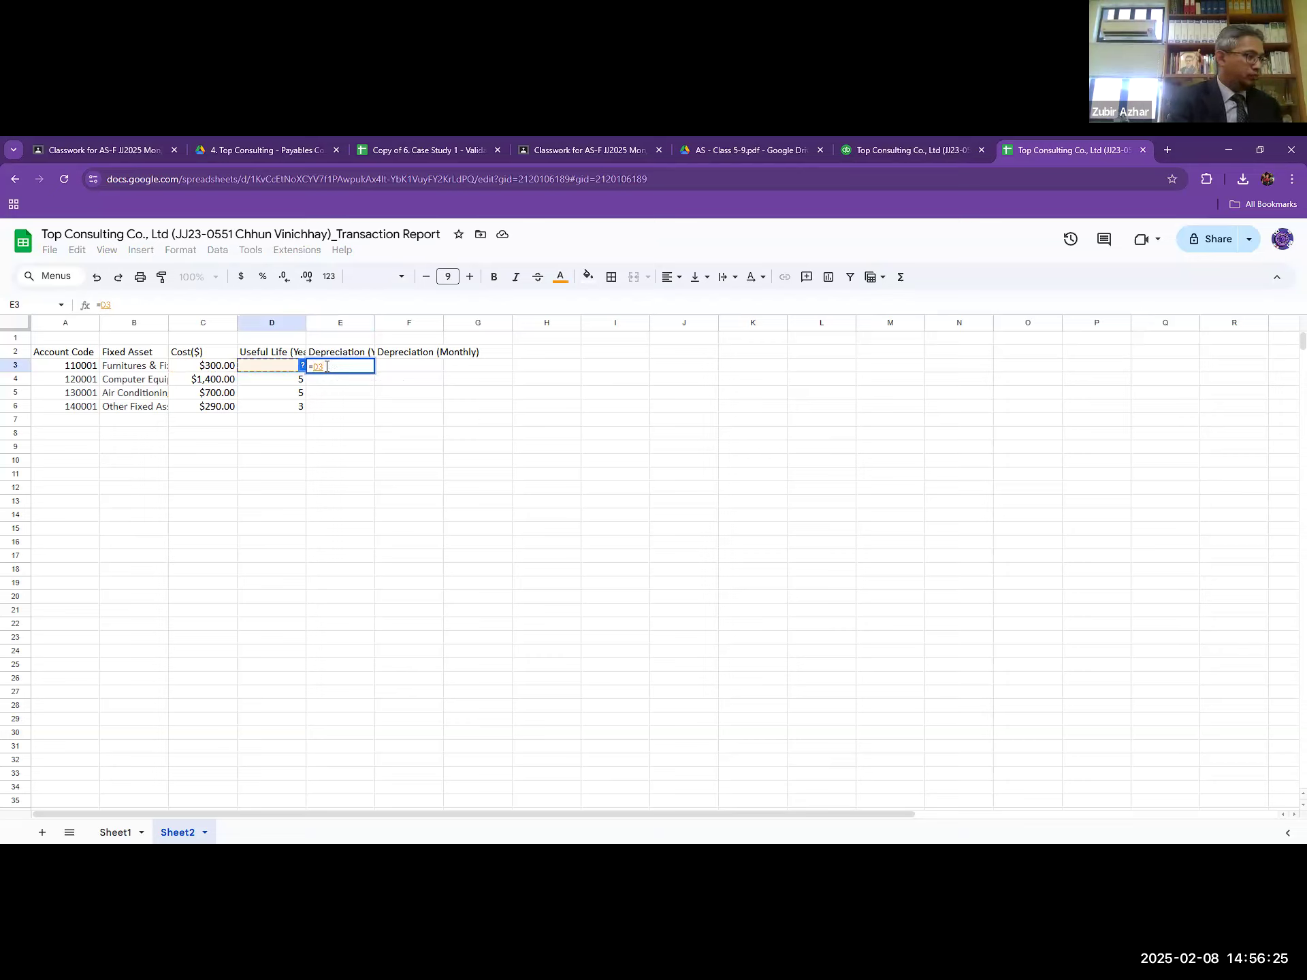
{"action": "type", "text": "/"}
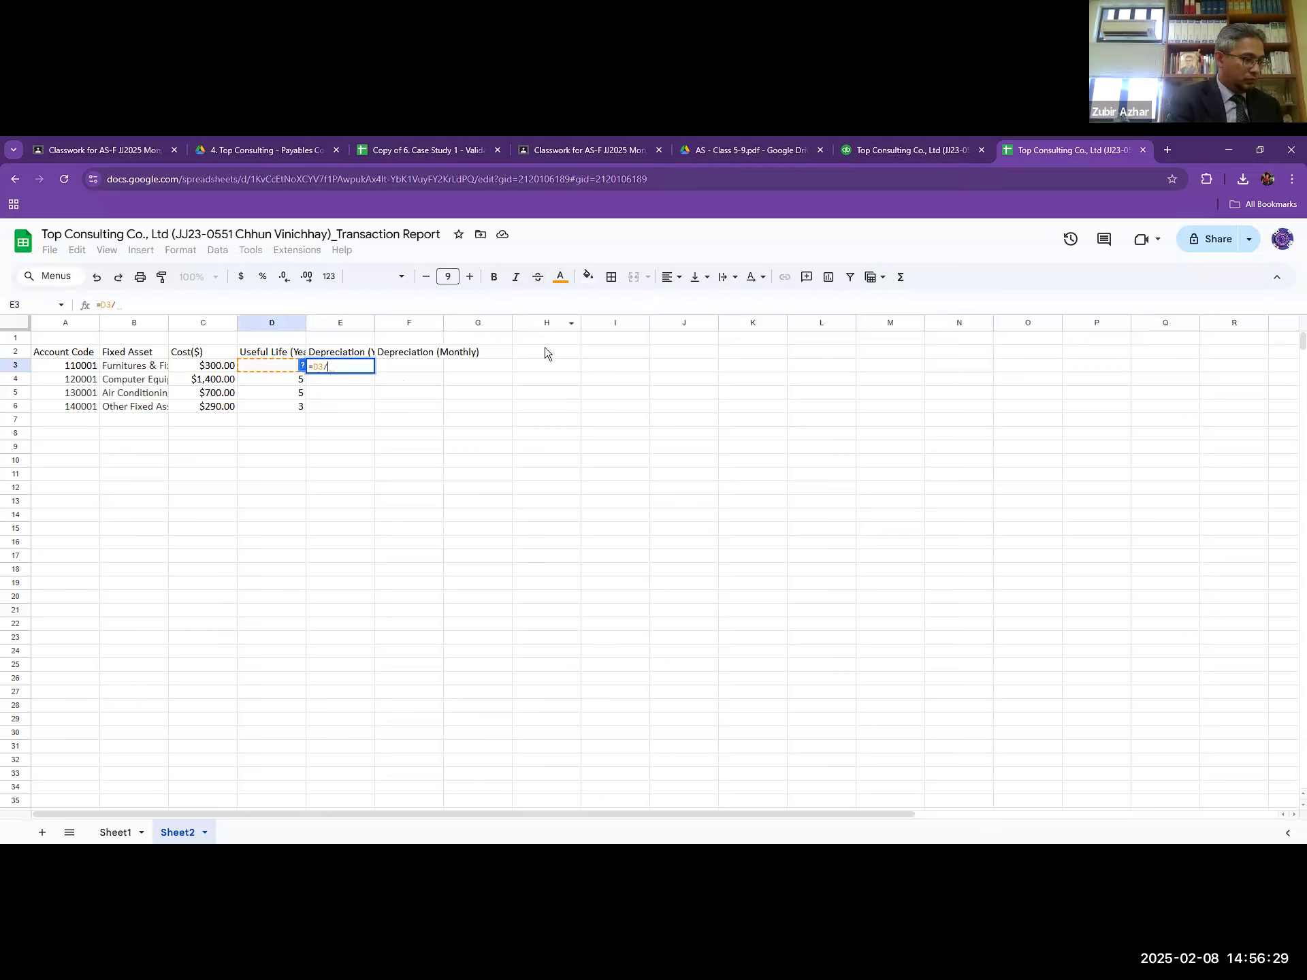
- Review the accounting policy slides in AS - Class 5-9.pdf for how depreciation is calculated, then return to the depreciation schedule
{"action": "mouse_move", "coordinate": [898, 146]}
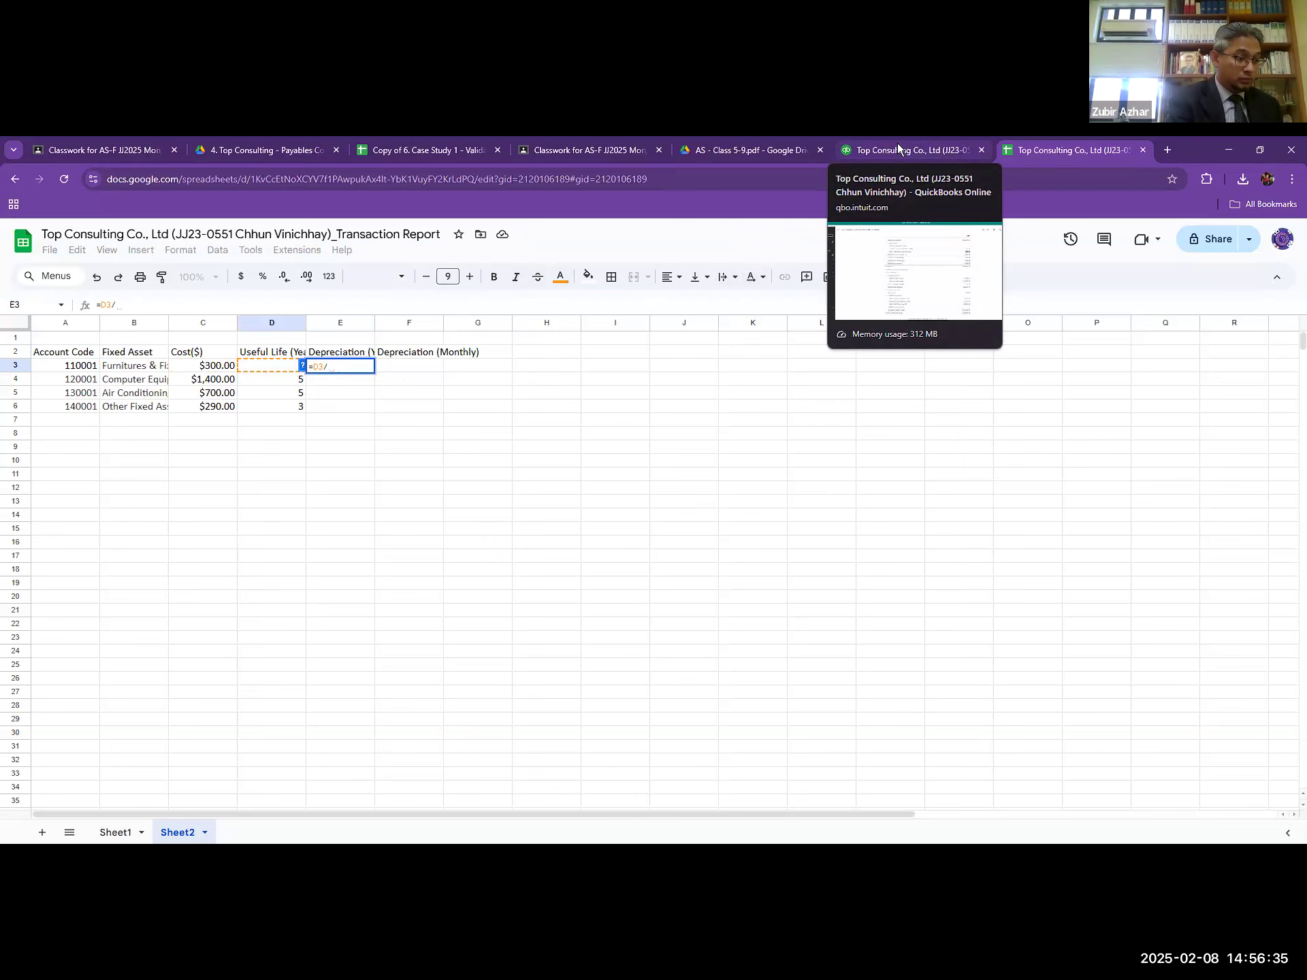
{"action": "left_click", "coordinate": [897, 143]}
{"action": "key", "text": "ctrl+shift+Tab"}
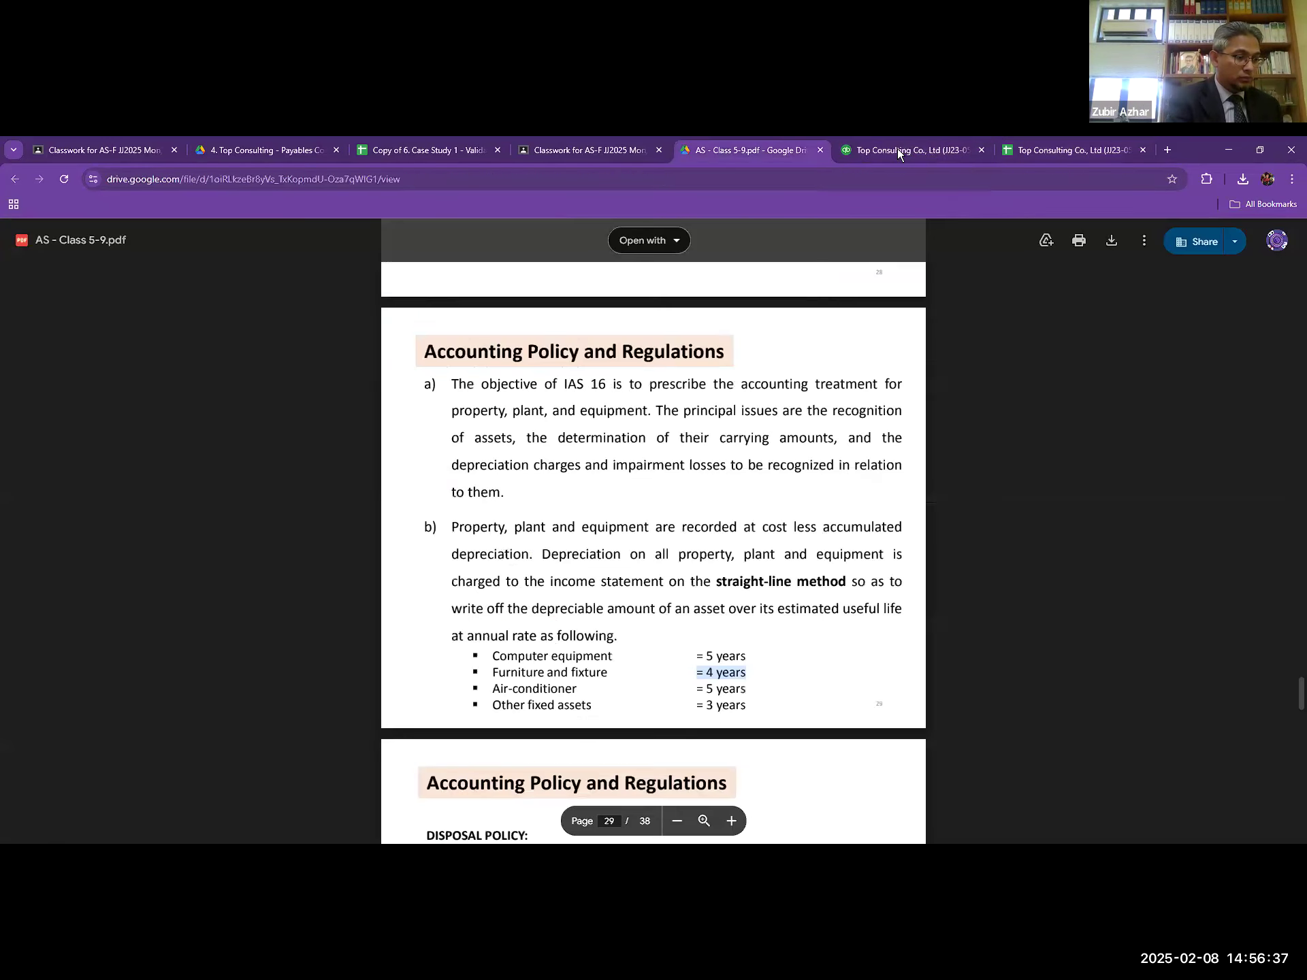
{"action": "scroll", "coordinate": [695, 488], "scroll_direction": "down", "scroll_amount": 7}
{"action": "scroll", "coordinate": [695, 489], "scroll_direction": "down", "scroll_amount": 7}
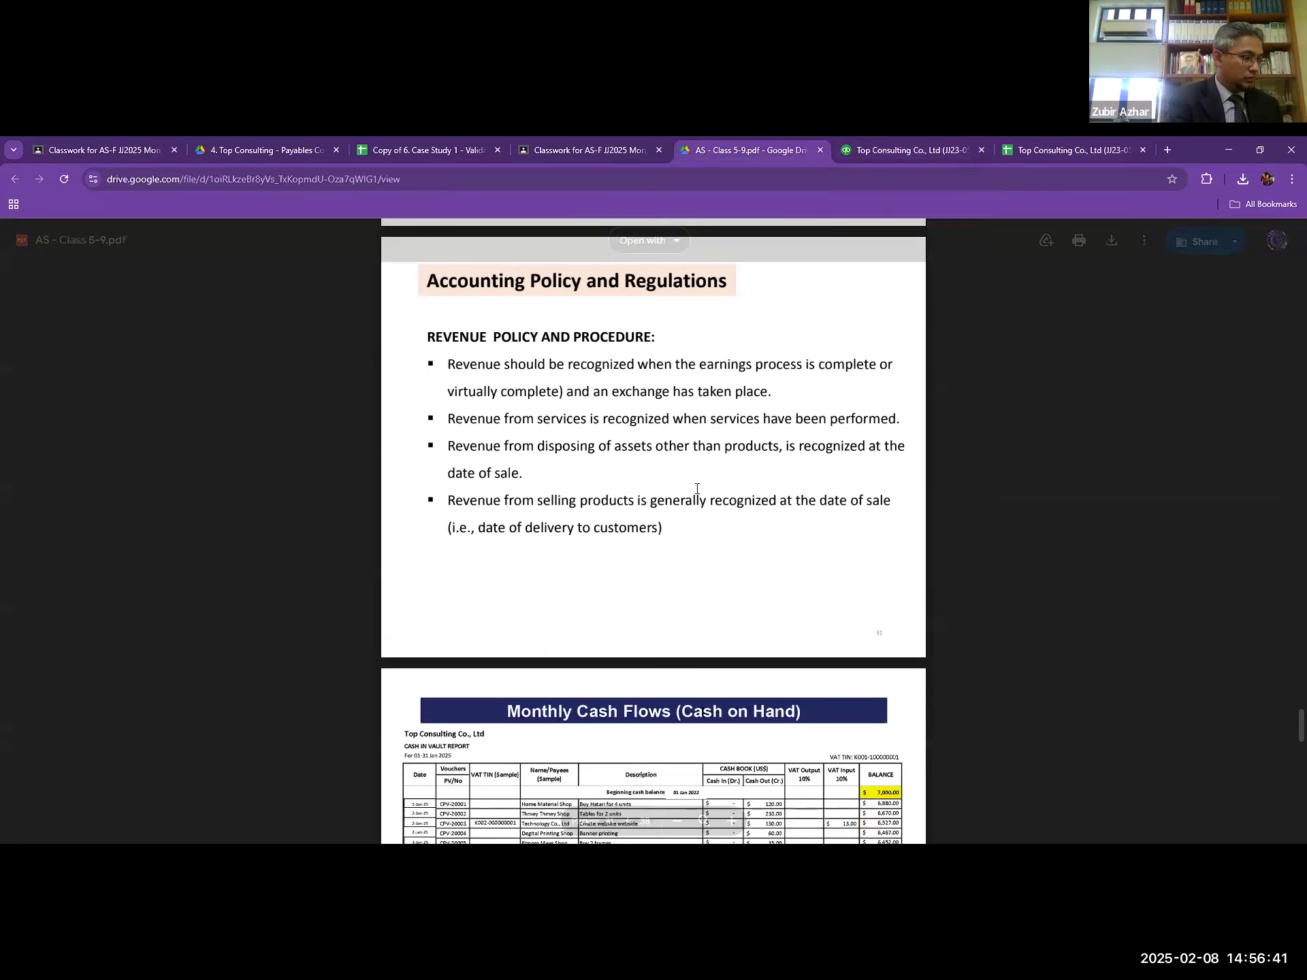
{"action": "scroll", "coordinate": [697, 488], "scroll_direction": "down", "scroll_amount": 3}
{"action": "scroll", "coordinate": [697, 489], "scroll_direction": "down", "scroll_amount": 3}
{"action": "scroll", "coordinate": [512, 449], "scroll_direction": "up", "scroll_amount": 20}
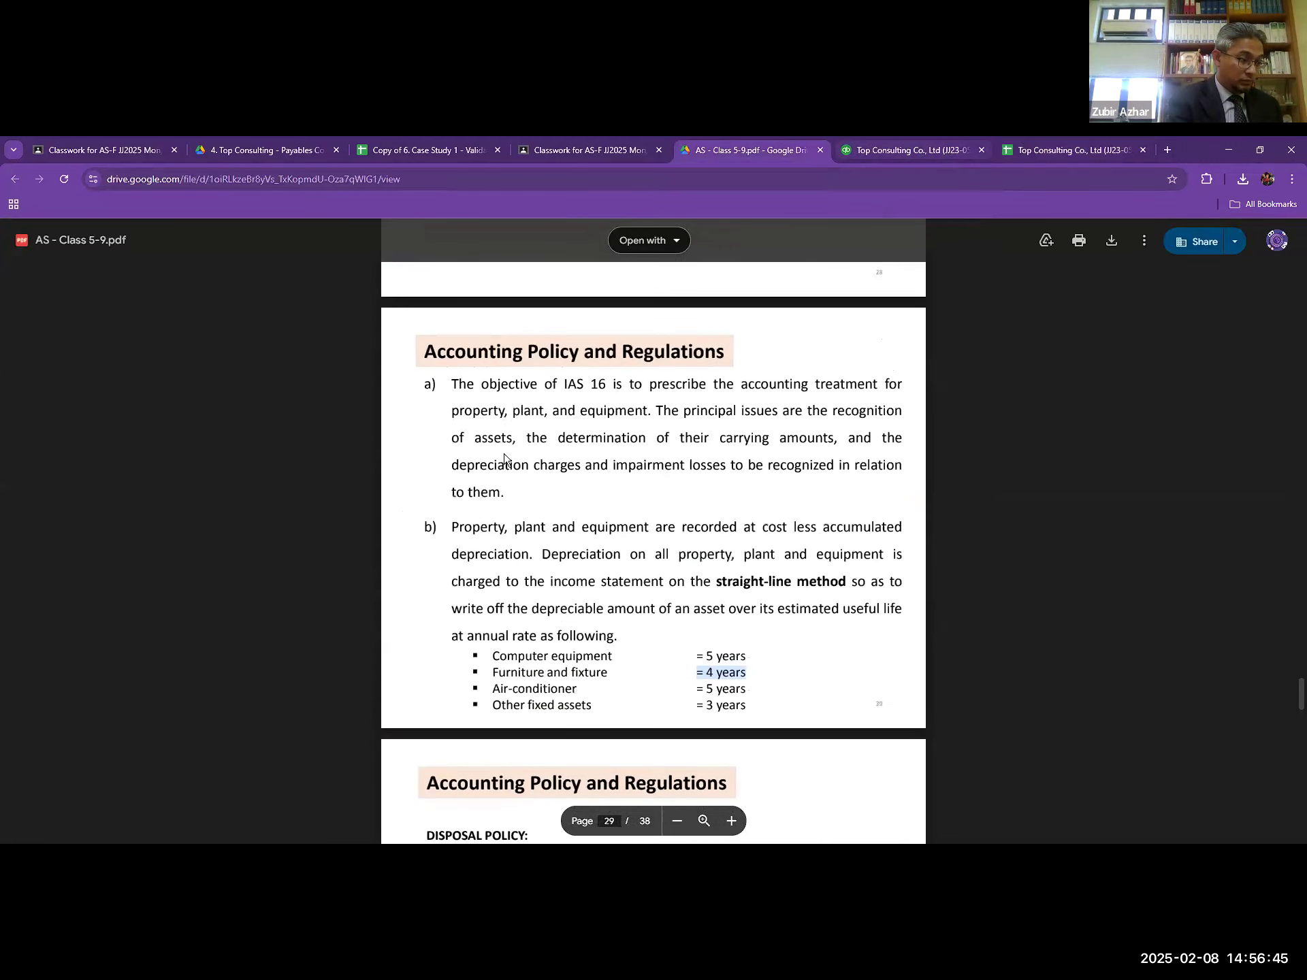
{"action": "key", "text": "ctrl+Tab"}
{"action": "key", "text": "ctrl+Tab"}
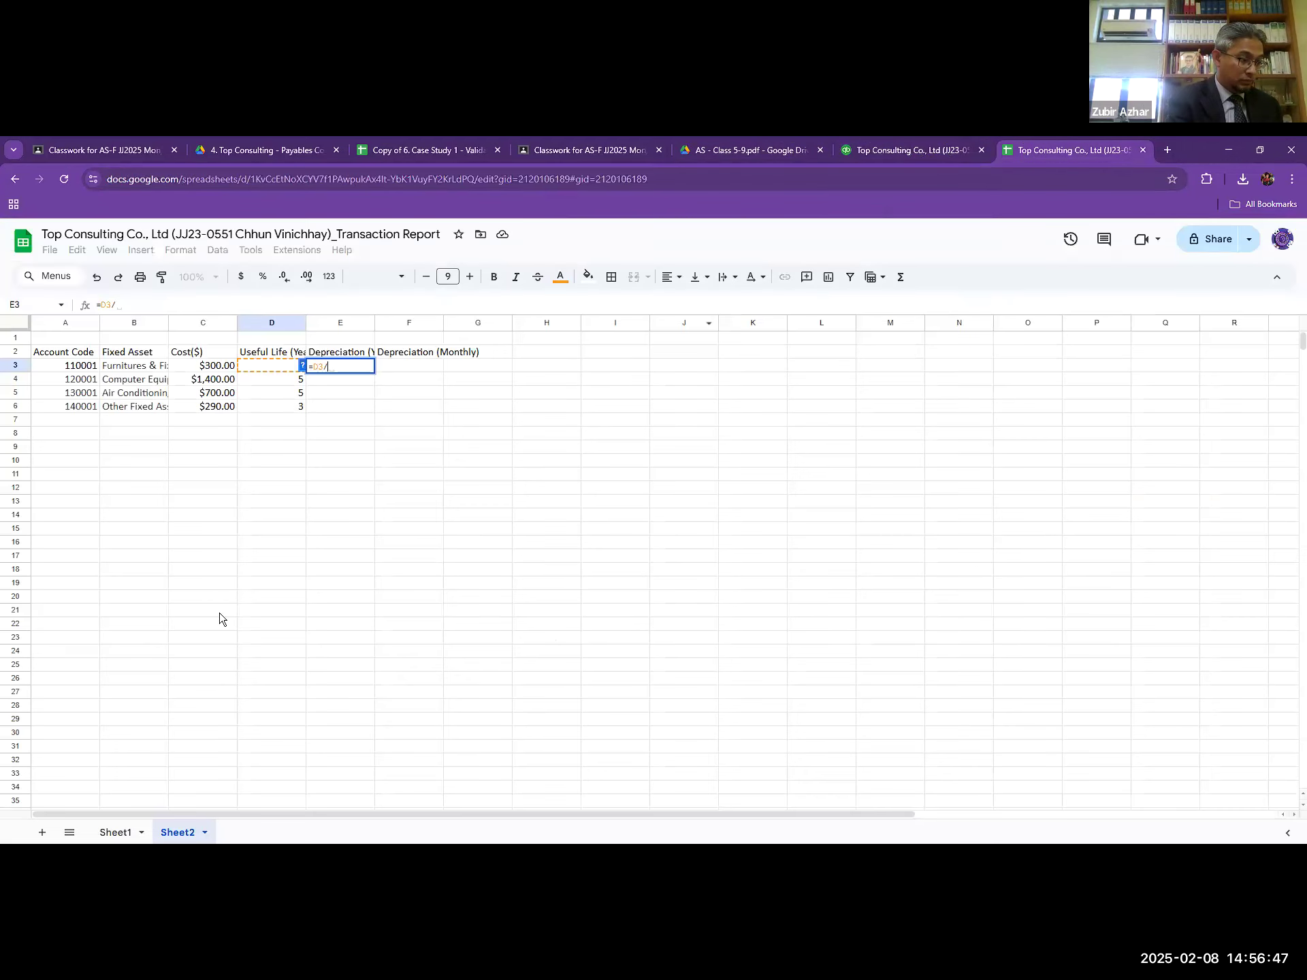
- Replace the unfinished formula in E3 and fill E3:E6 with yearly depreciation formulas dividing cost by useful life, from =C3/D3 to =C6/D6
{"action": "key", "text": "BackSpace"}
{"action": "key", "text": "BackSpace"}
{"action": "key", "text": "BackSpace"}
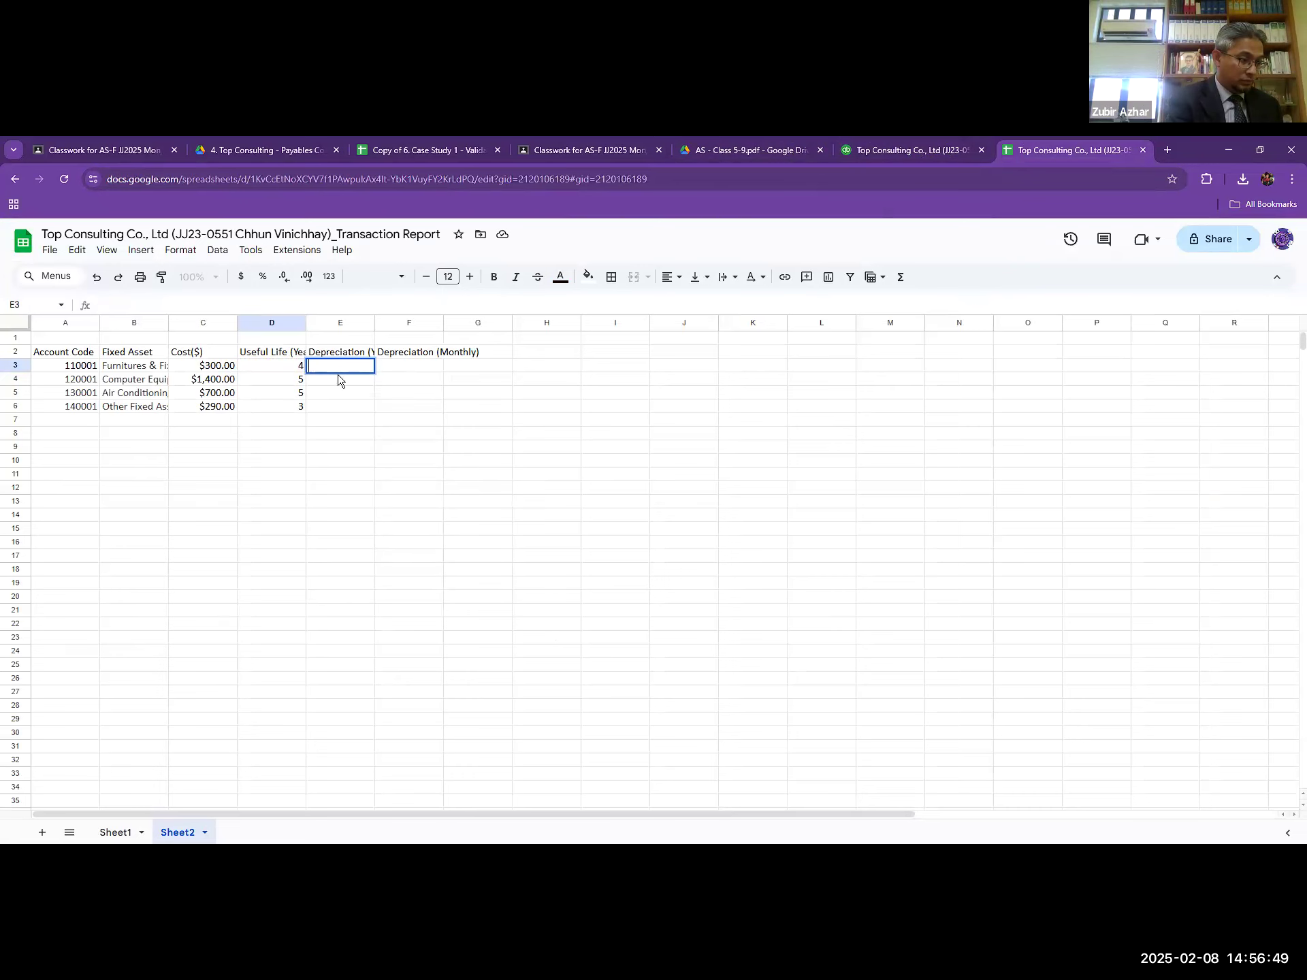
{"action": "type", "text": "C3/D3"}
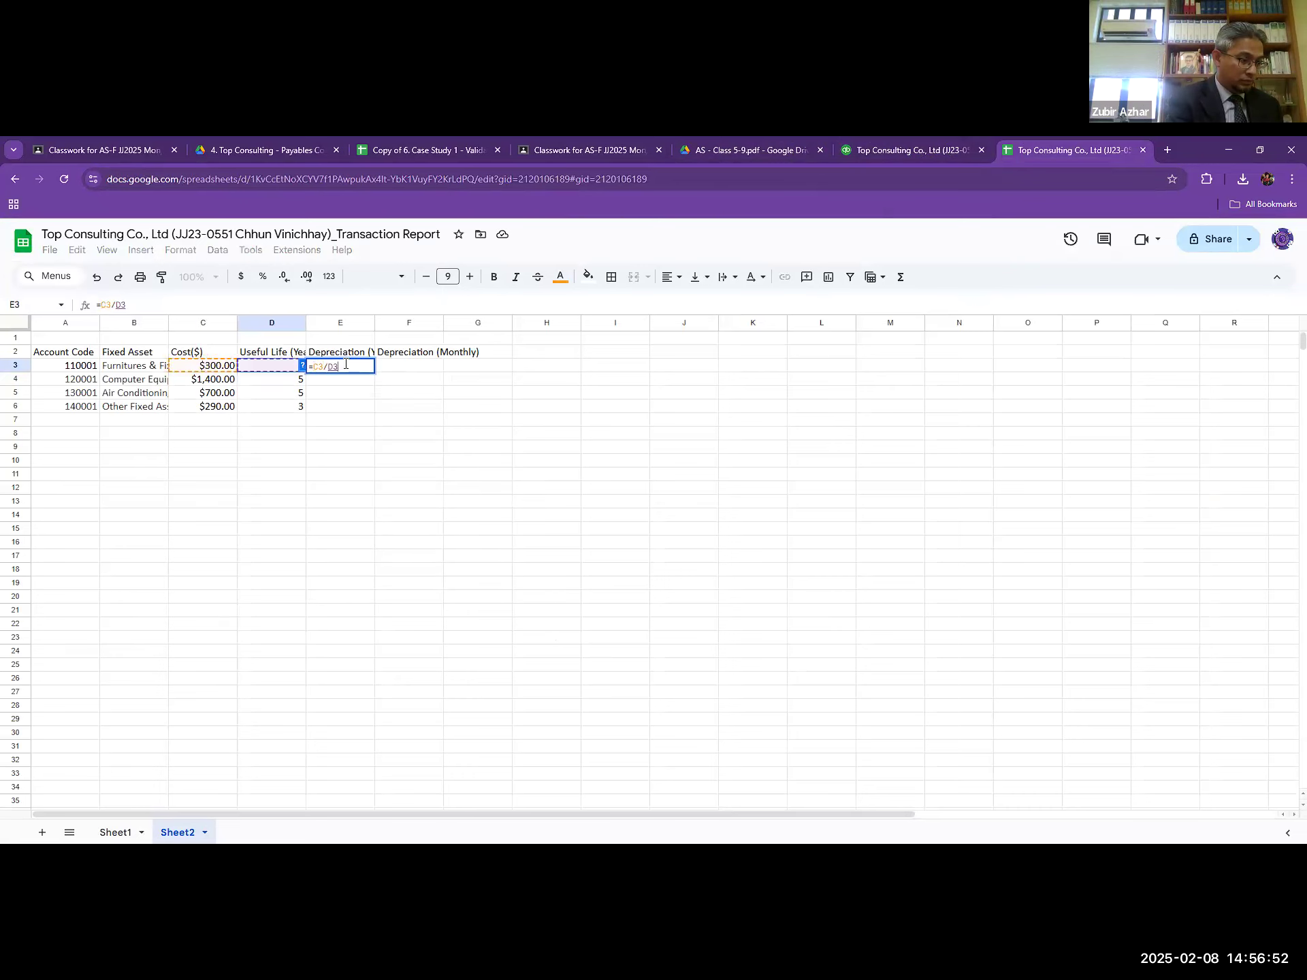
{"action": "key", "text": "Return"}
{"action": "type", "text": "=C4/D4"}
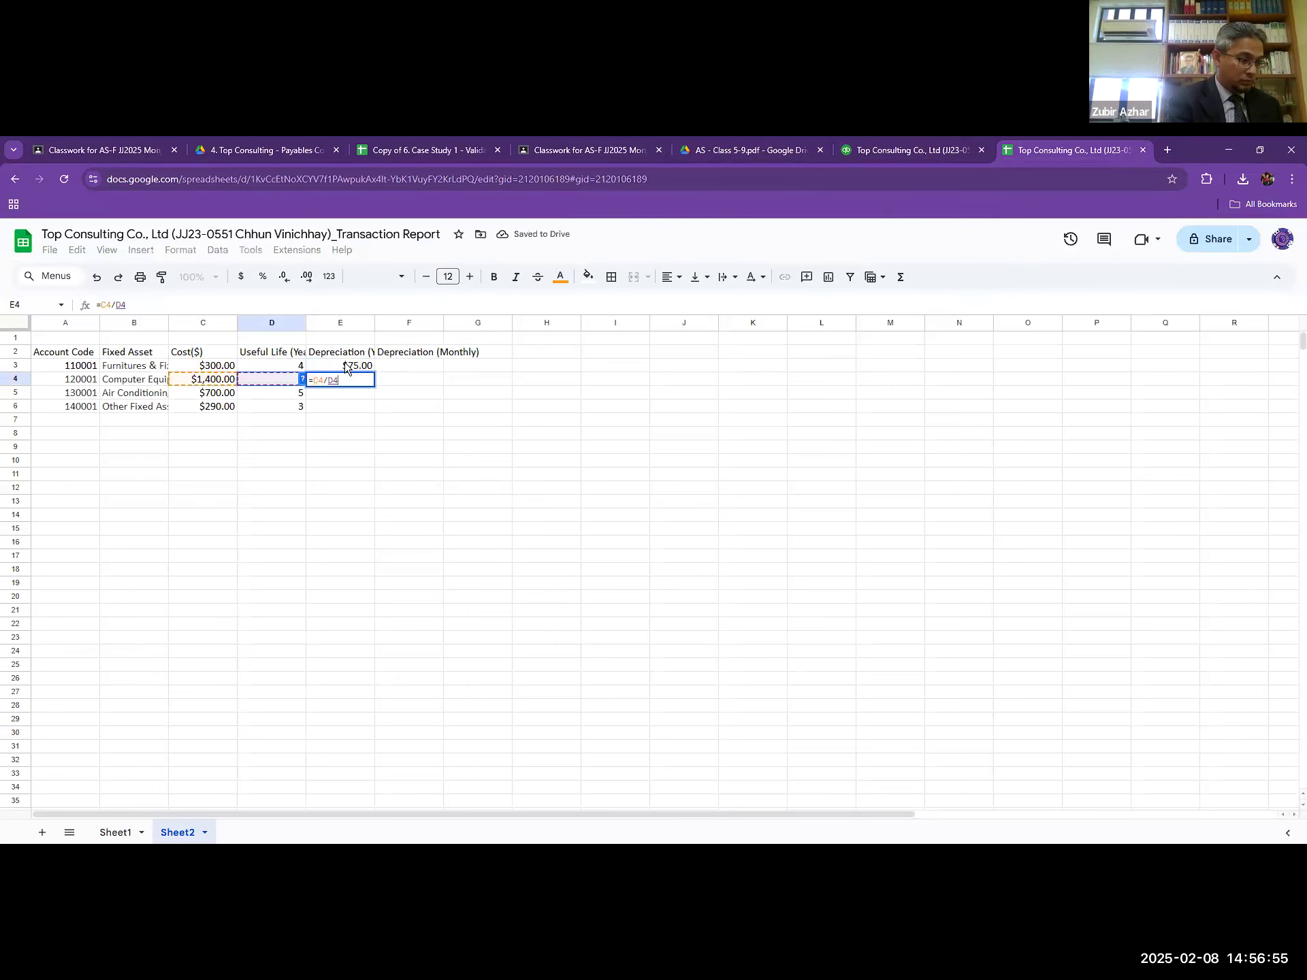
{"action": "key", "text": "Return"}
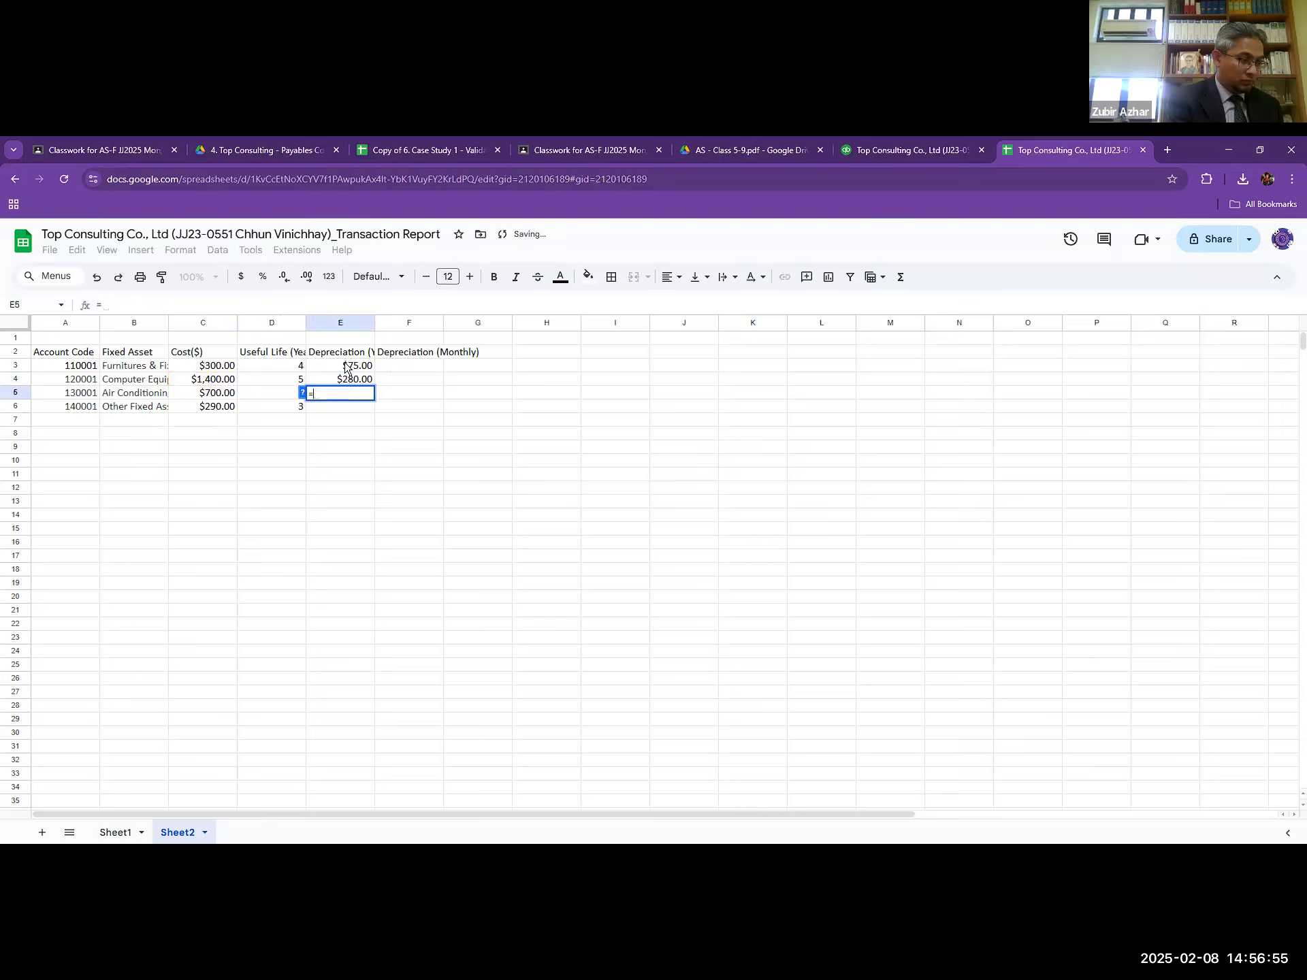
{"action": "type", "text": "=C5/D5"}
{"action": "key", "text": "Return"}
{"action": "type", "text": "=C6/D6"}
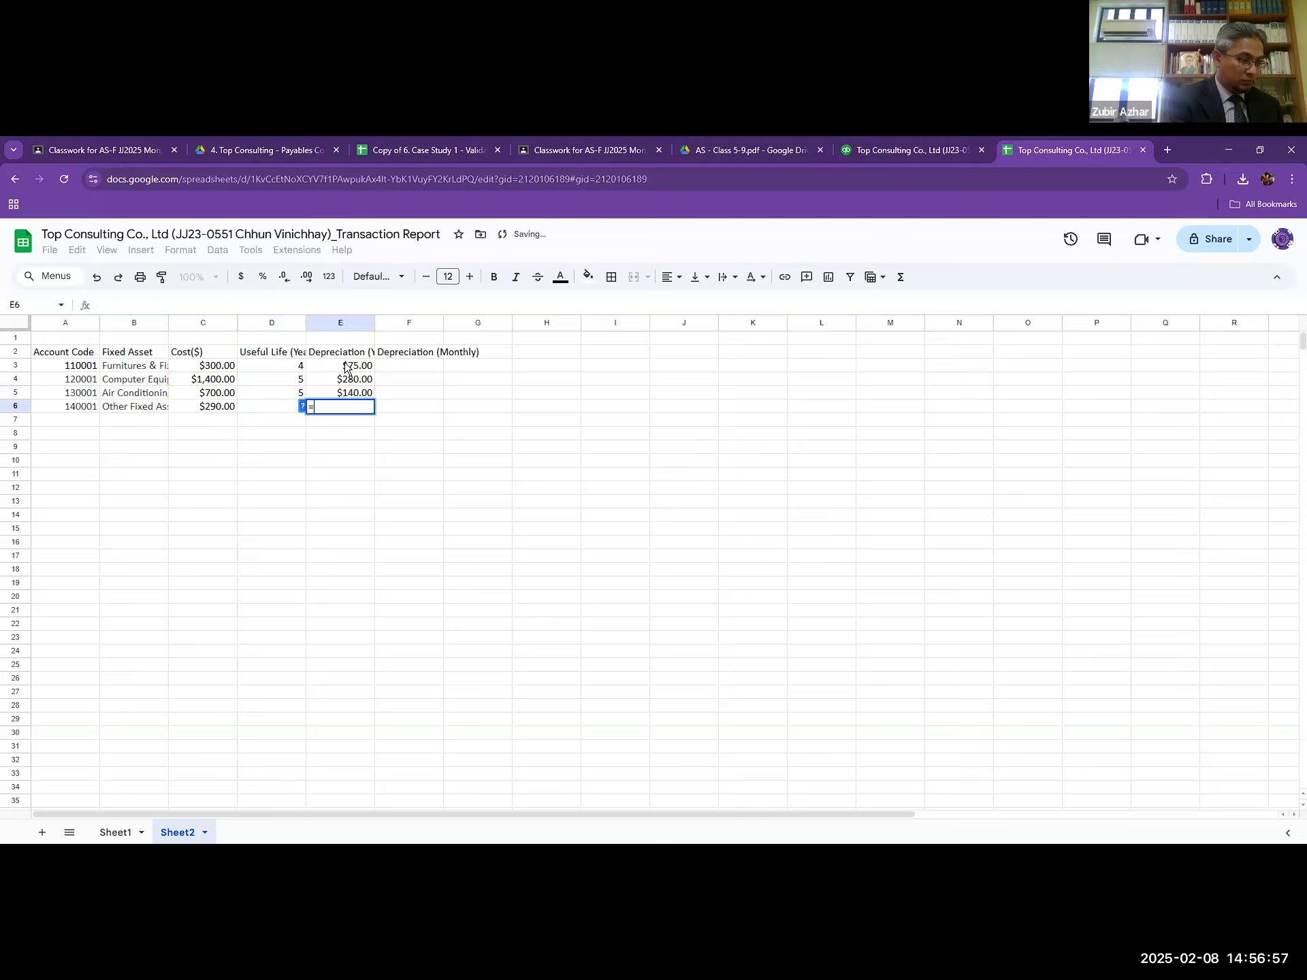
{"action": "key", "text": "Return"}
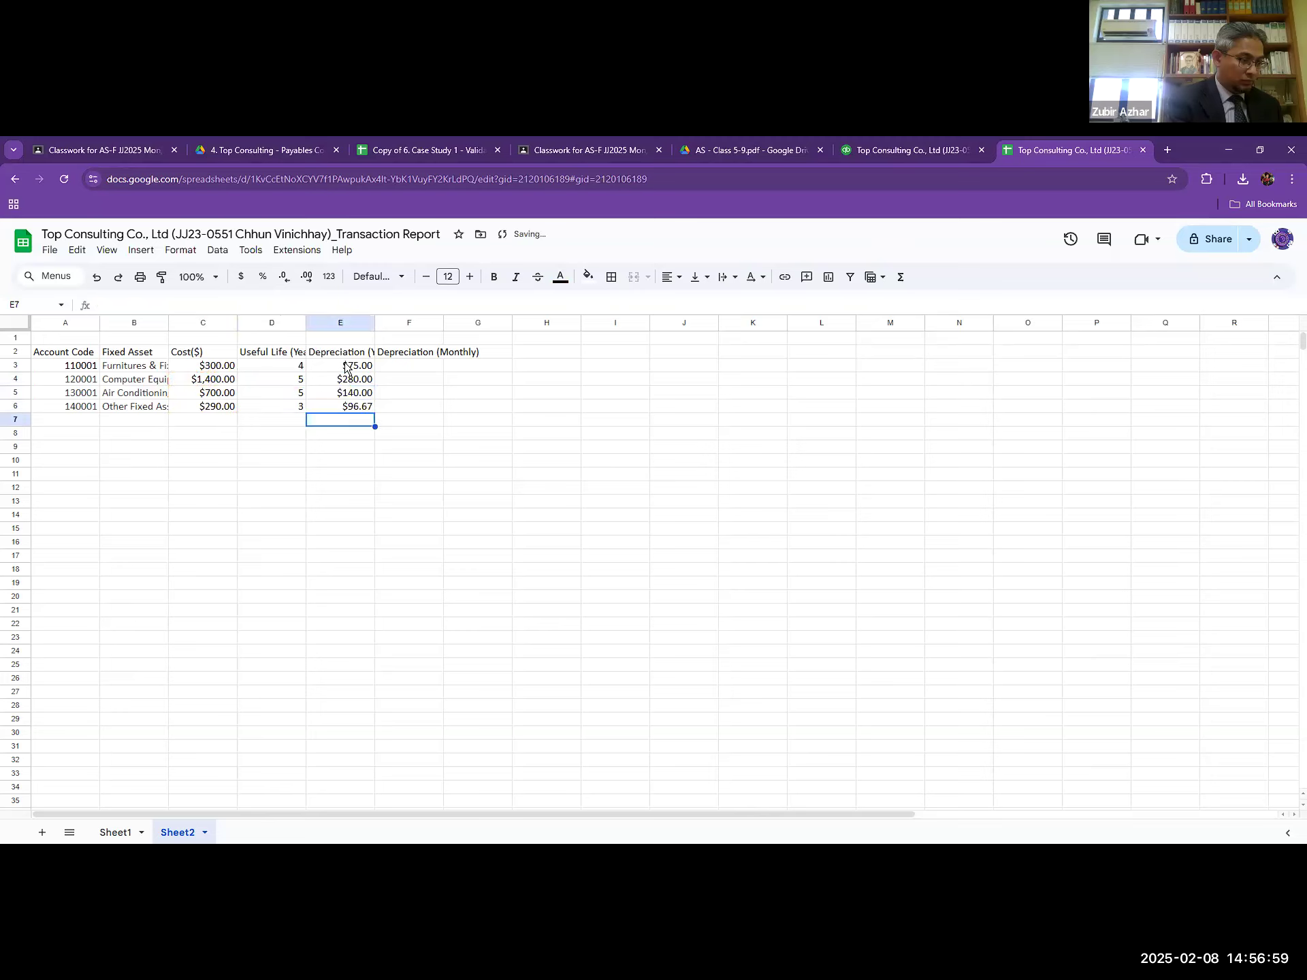
- Enter the monthly depreciation formula =E3/12 in F3 and accept the suggested autofill for F4:F6
{"action": "key", "text": "Right"}
{"action": "key", "text": "Up"}
{"action": "key", "text": "Up"}
{"action": "key", "text": "Up"}
{"action": "key", "text": "Up"}
{"action": "type", "text": "=E3/12"}
{"action": "key", "text": "Return"}
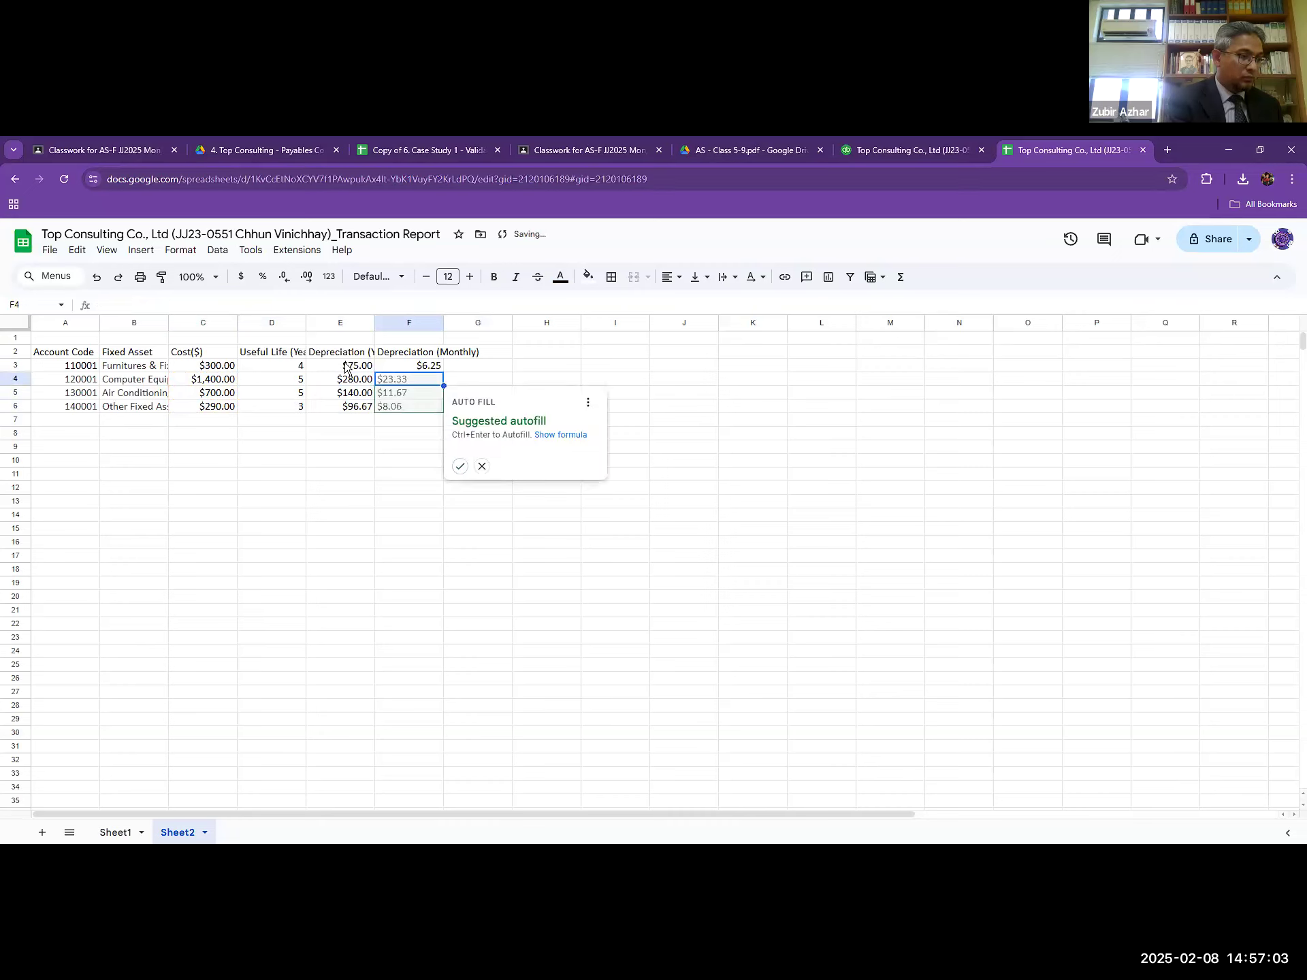
{"action": "left_click", "coordinate": [461, 467]}
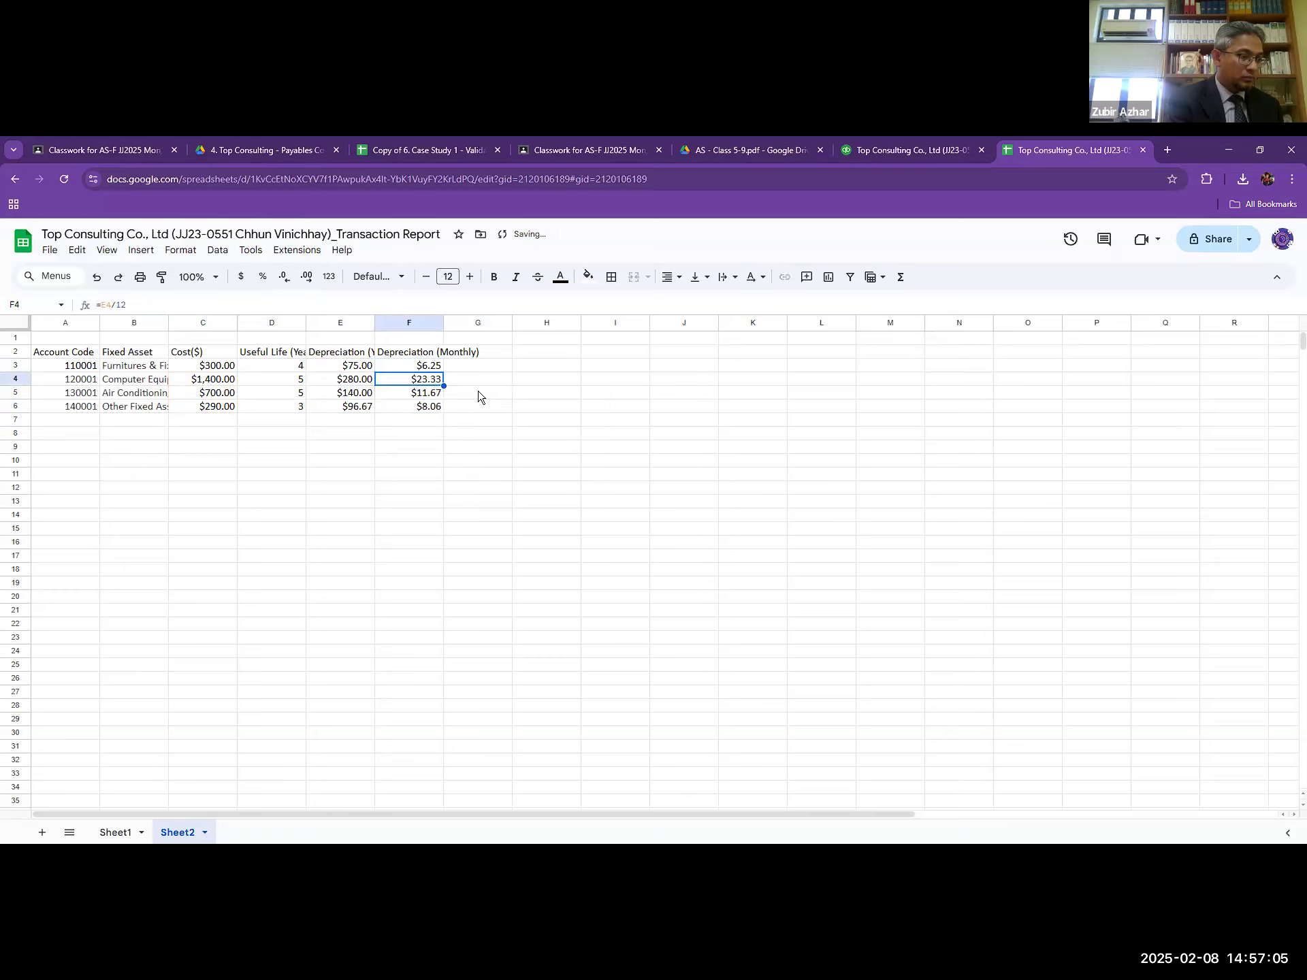
{"action": "left_click", "coordinate": [474, 396]}
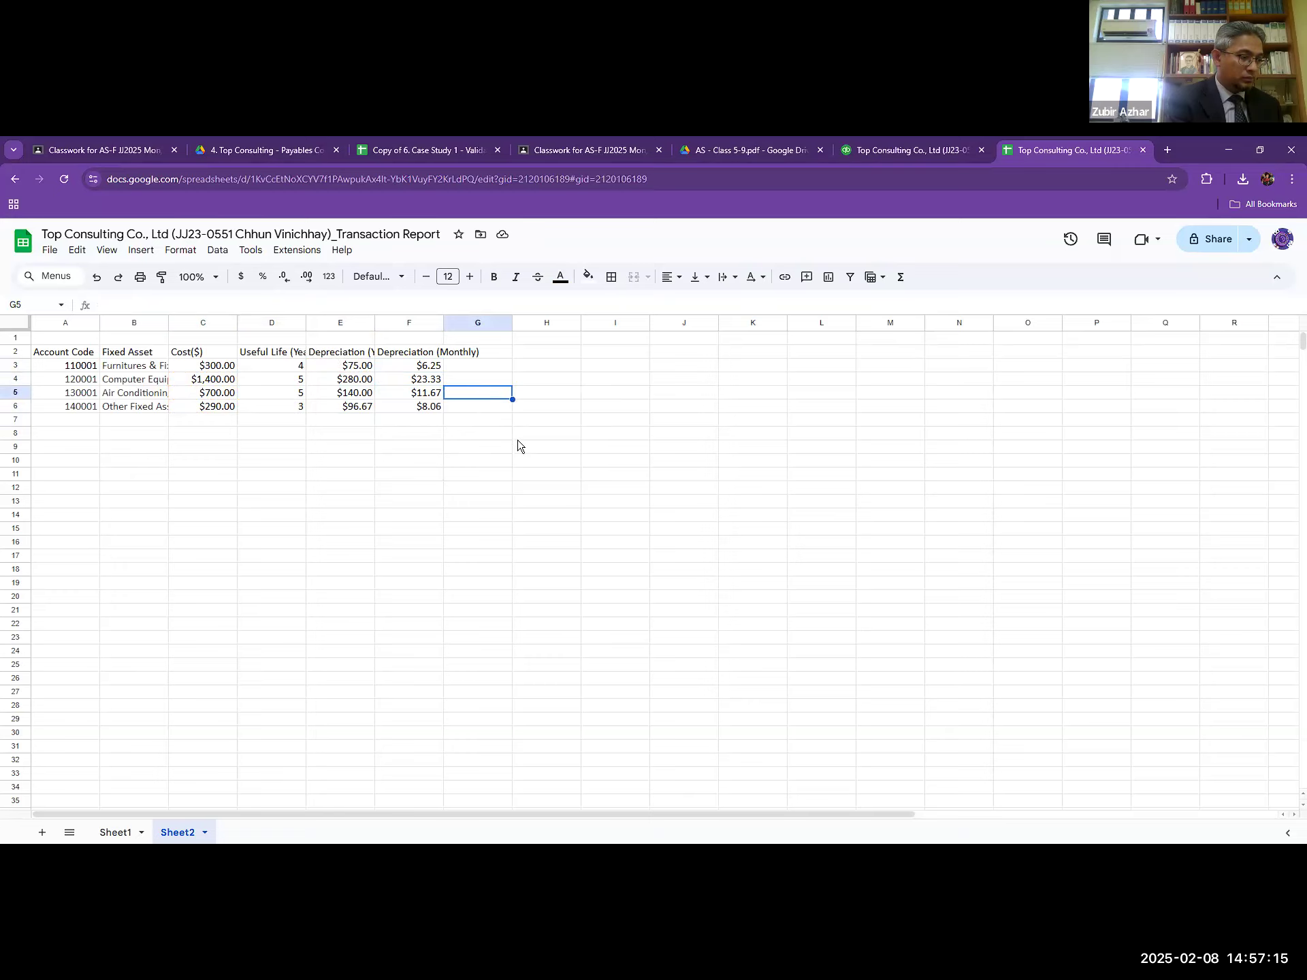
{"action": "left_click", "coordinate": [518, 436]}
{"action": "left_click_drag", "start_coordinate": [73, 355], "coordinate": [425, 407]}
{"action": "left_click", "coordinate": [473, 420]}
{"action": "left_click", "coordinate": [268, 487]}
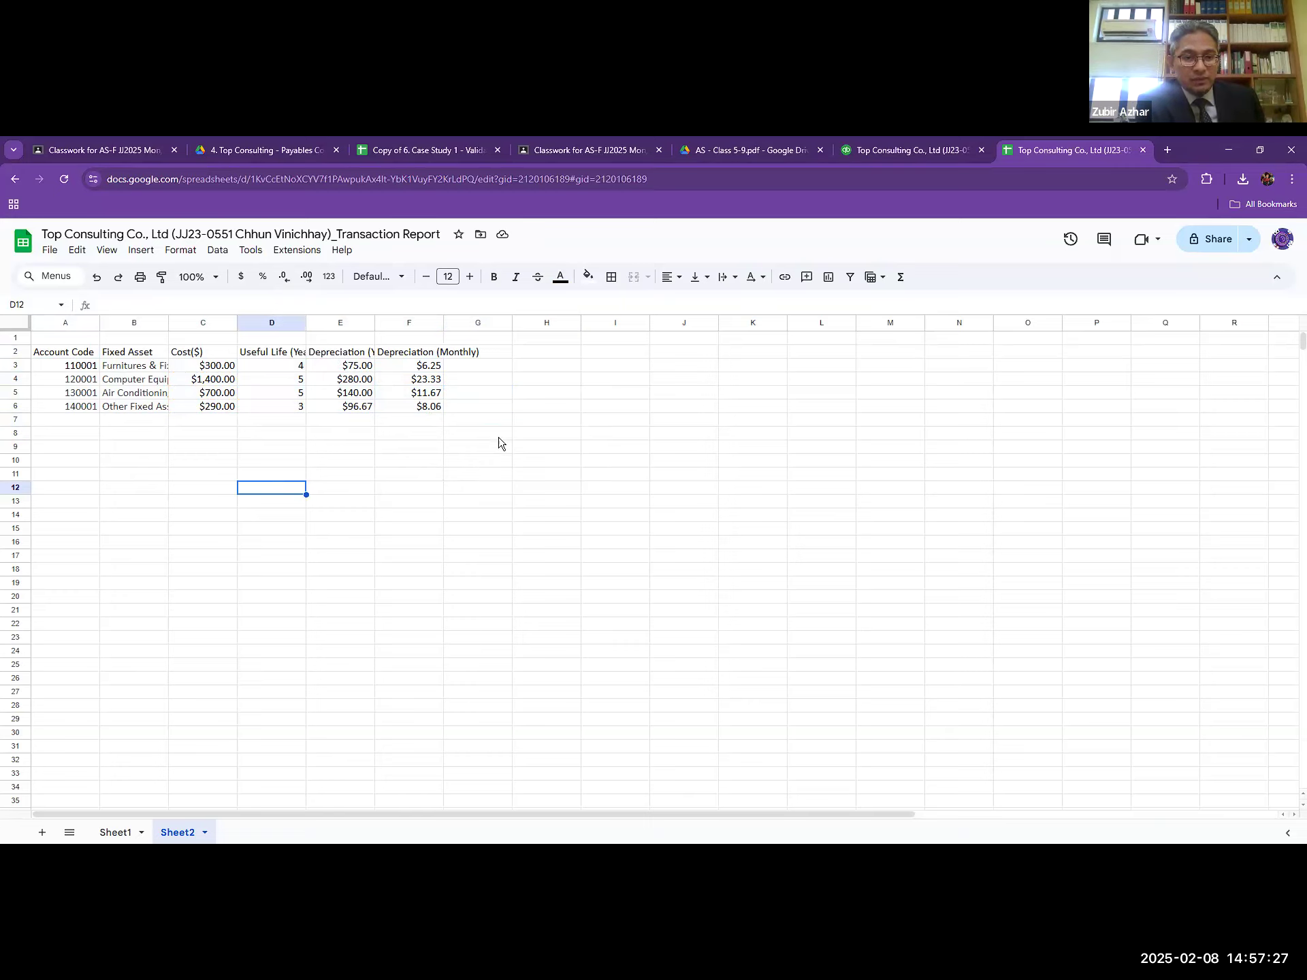
{"action": "left_click", "coordinate": [364, 423]}
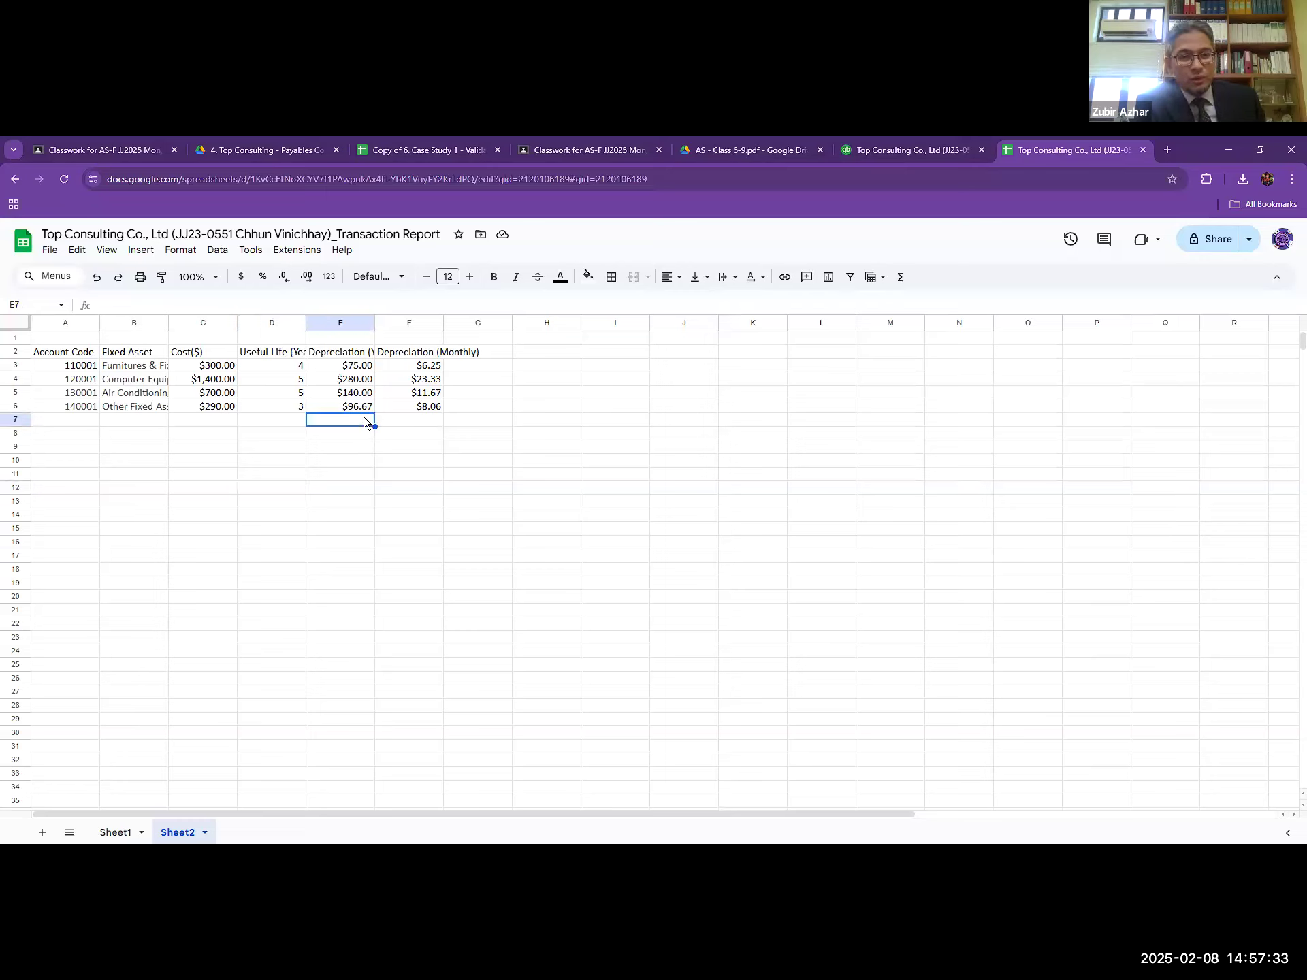
- Total the monthly depreciation in F7 with the formula =sum(F3:F6)
{"action": "left_click", "coordinate": [415, 420]}
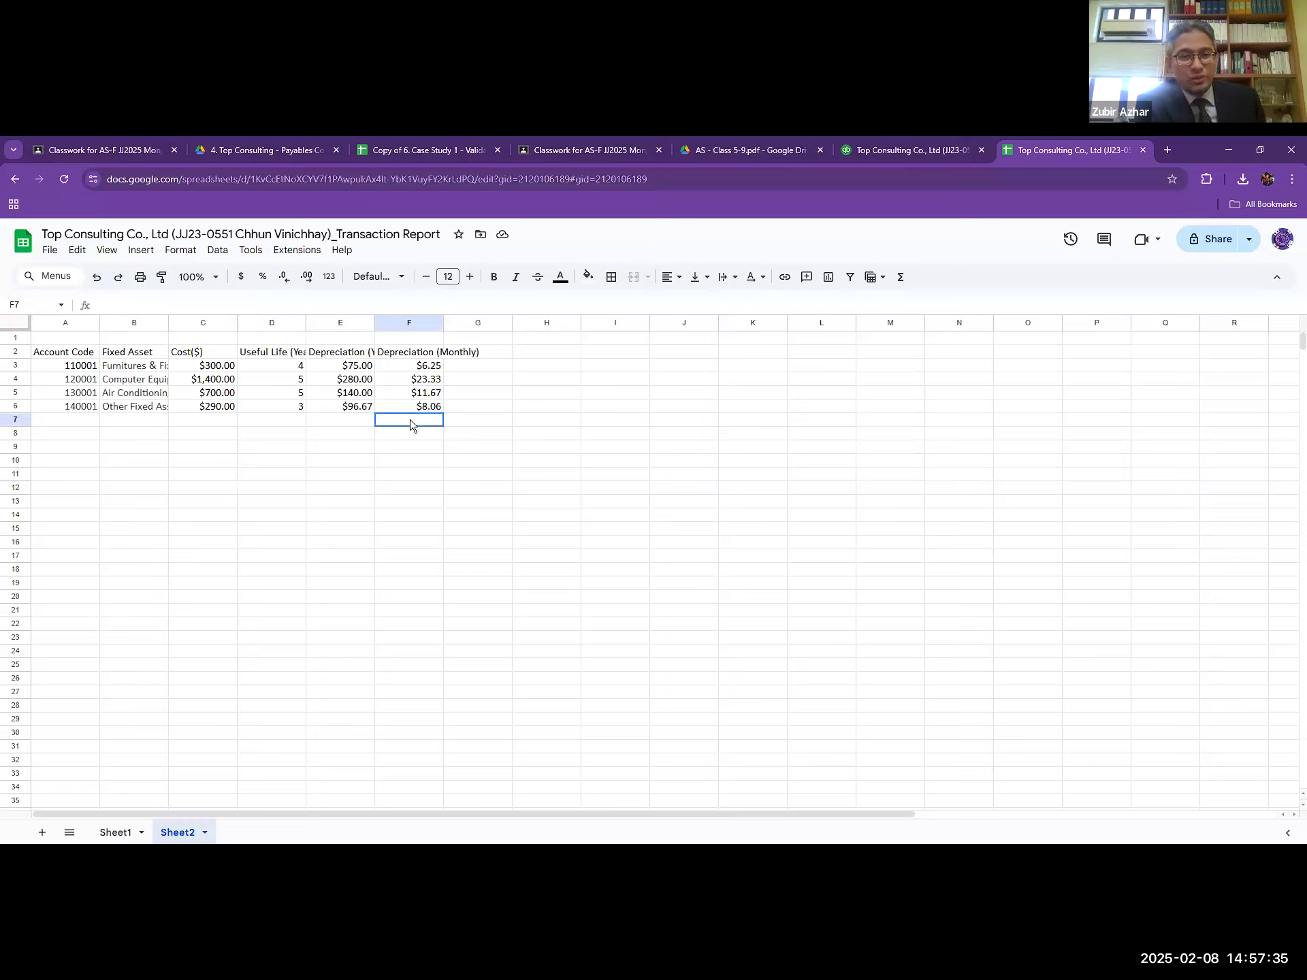
{"action": "type", "text": "=sum"}
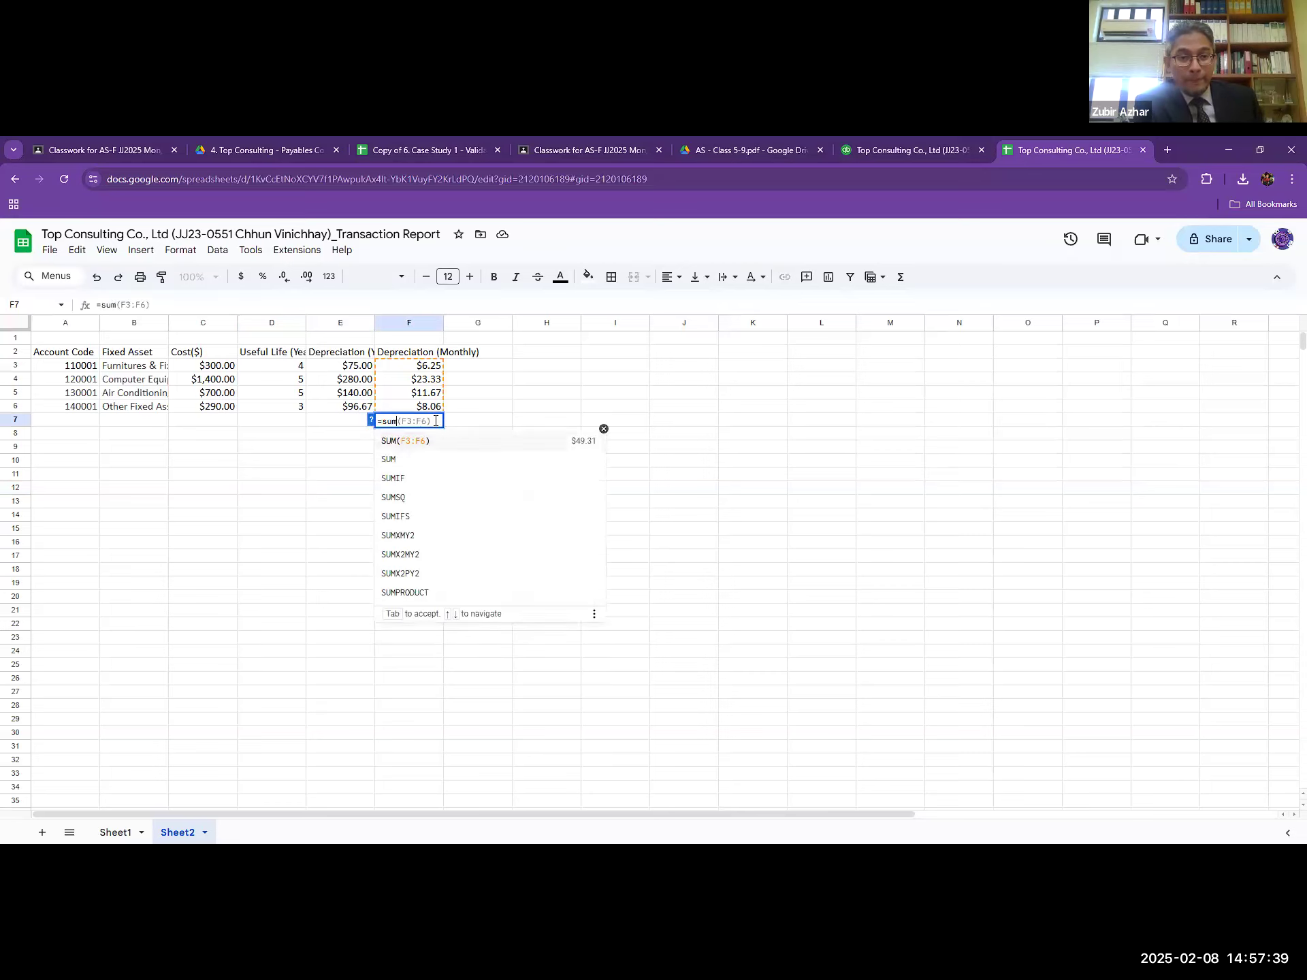
{"action": "type", "text": "("}
{"action": "left_click_drag", "start_coordinate": [439, 368], "coordinate": [434, 406]}
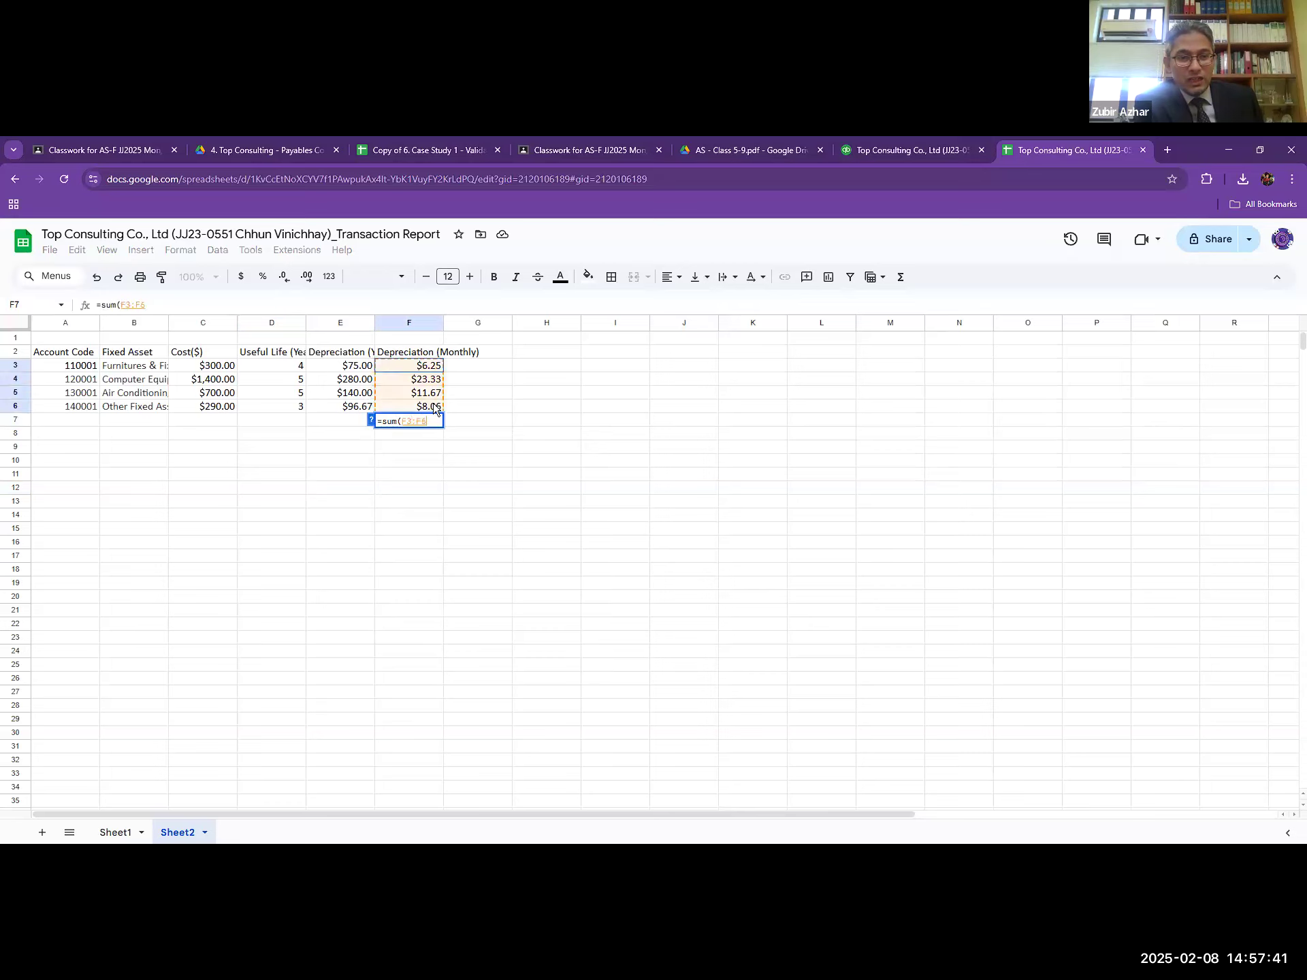
{"action": "type", "text": ")"}
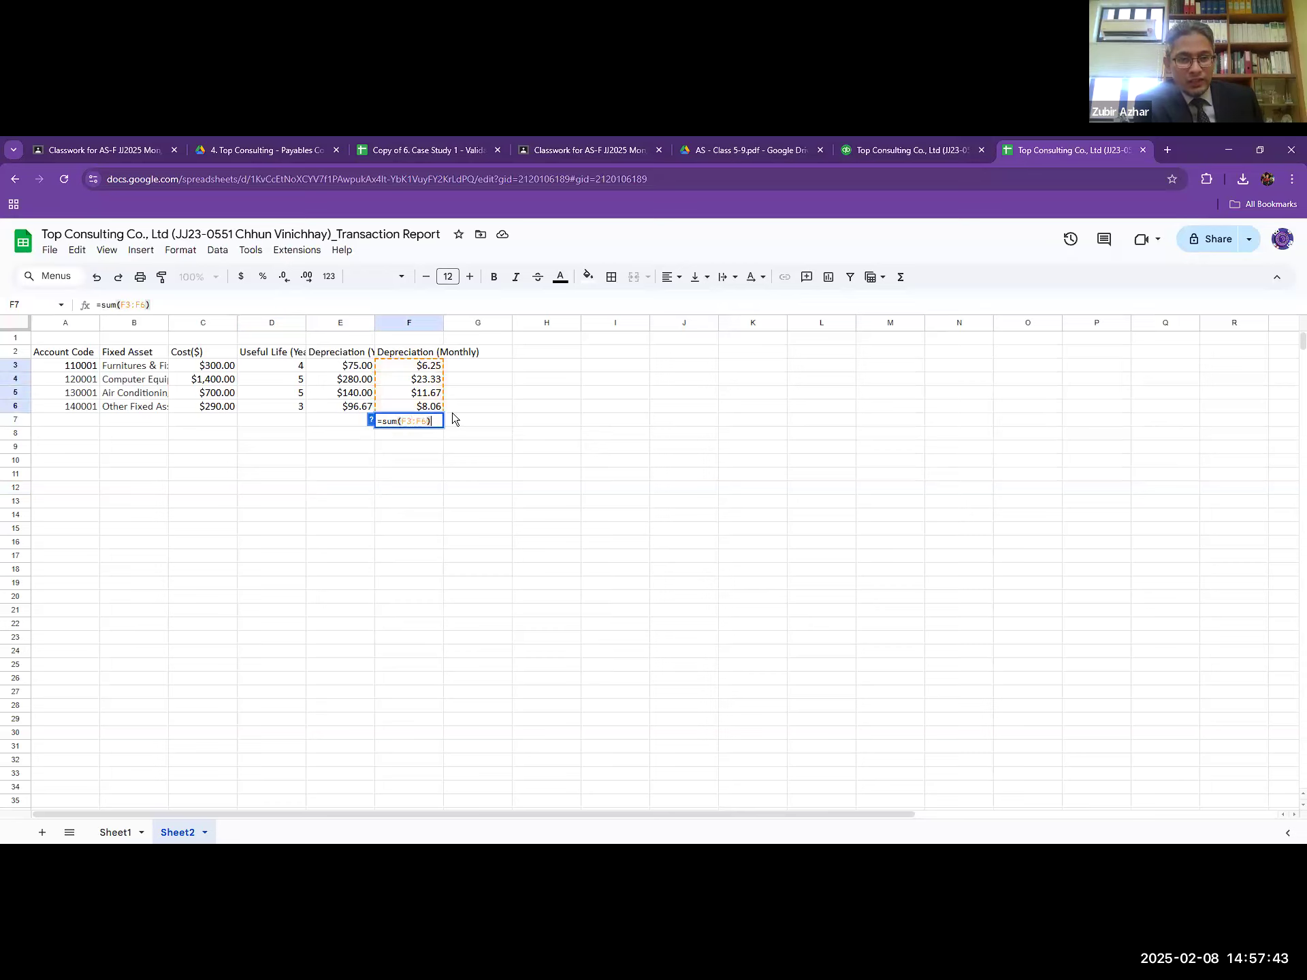
{"action": "key", "text": "Return"}
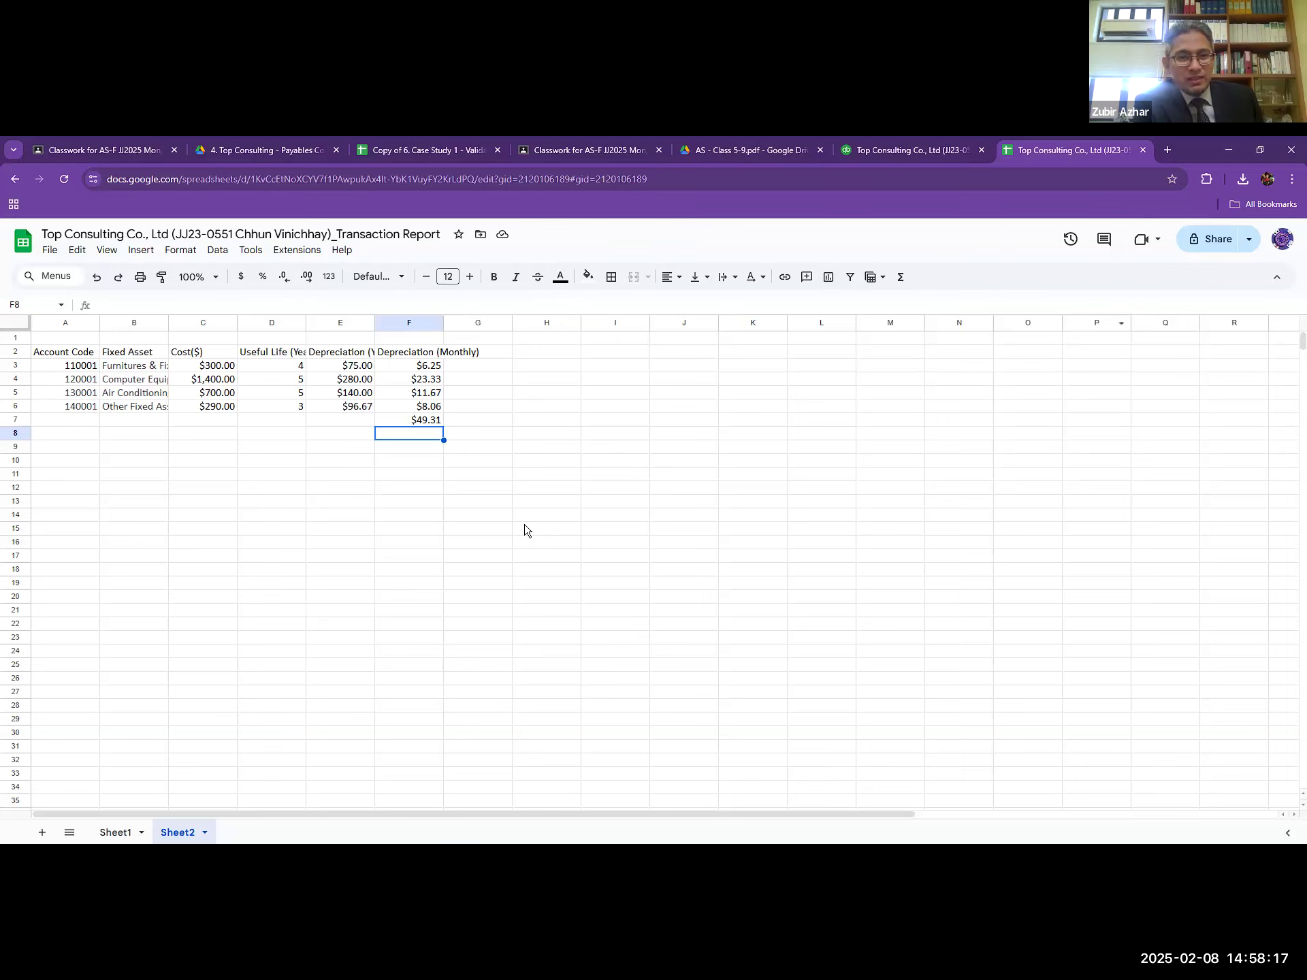
- Switch to QuickBooks and open the company's Subscriptions and billing page to check the current plan
{"action": "key", "text": "ctrl+shift+Tab"}
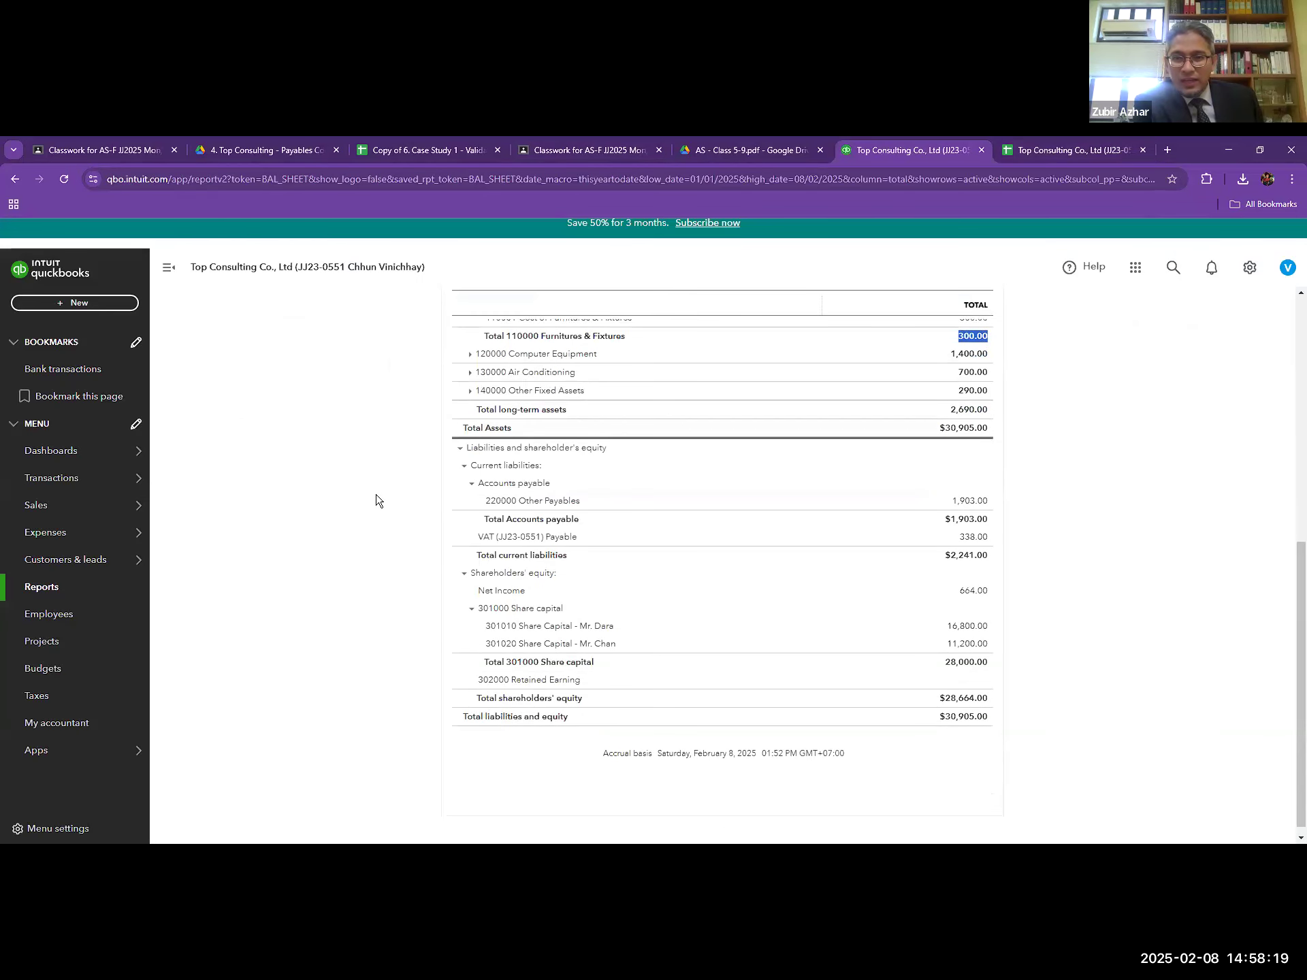
{"action": "scroll", "coordinate": [375, 497], "scroll_direction": "up", "scroll_amount": 1}
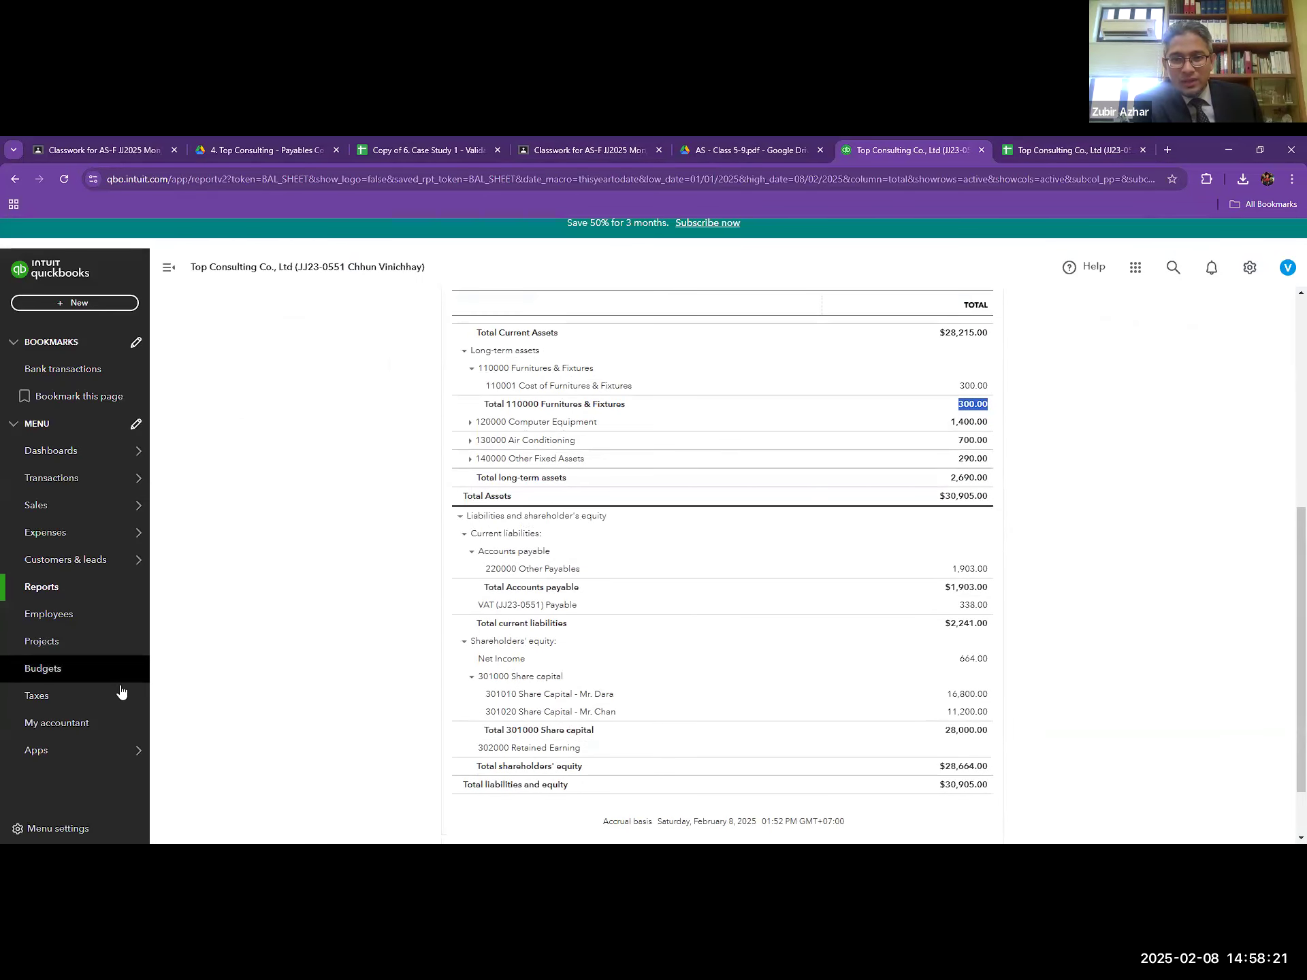
{"action": "left_click", "coordinate": [89, 829]}
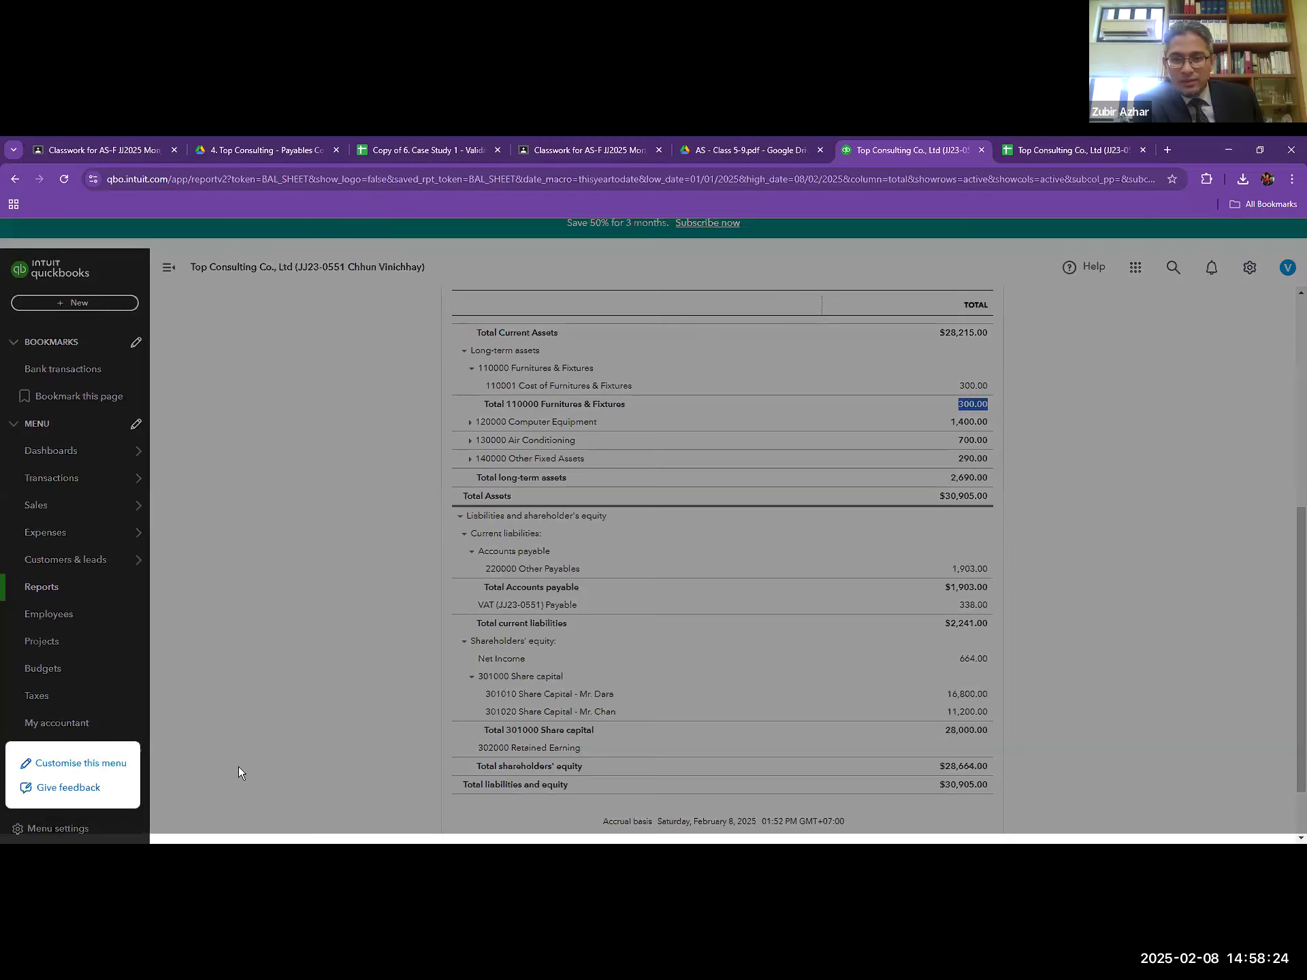
{"action": "left_click", "coordinate": [238, 766]}
{"action": "left_click", "coordinate": [59, 825]}
{"action": "left_click", "coordinate": [358, 380]}
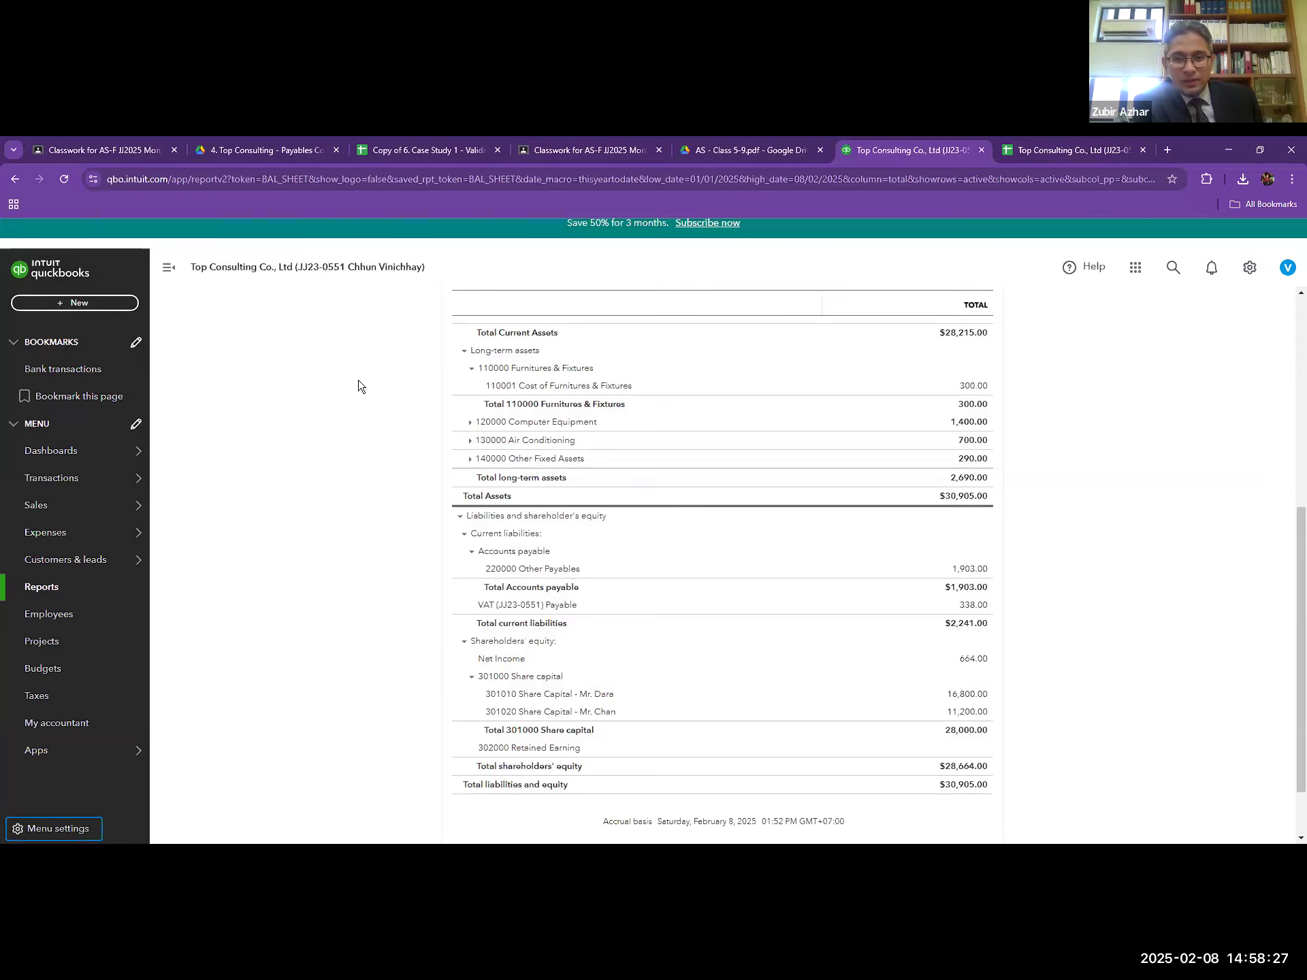
{"action": "scroll", "coordinate": [358, 380], "scroll_direction": "up", "scroll_amount": 5}
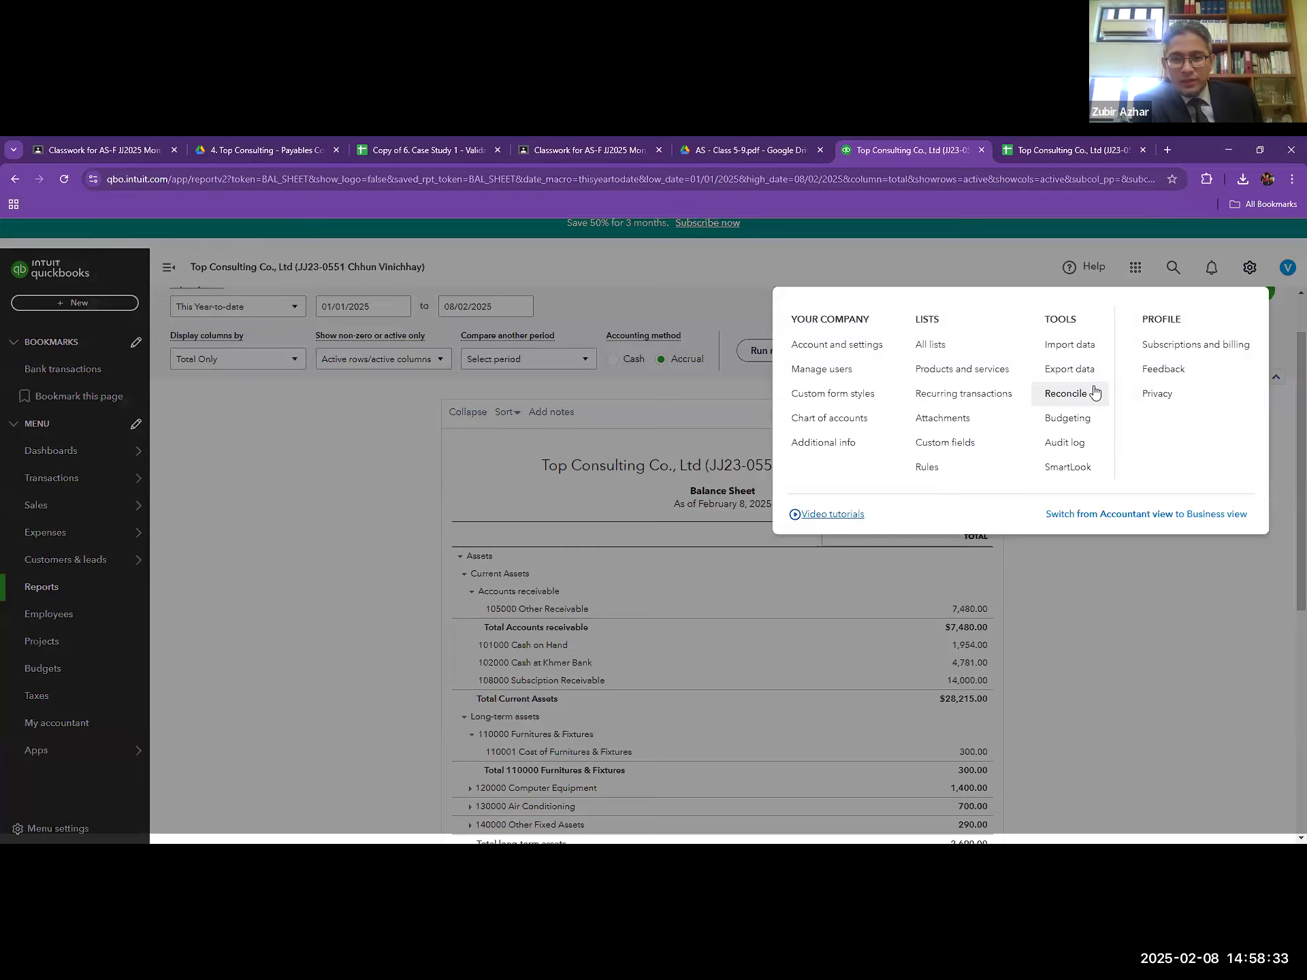
{"action": "left_click", "coordinate": [1247, 272]}
{"action": "left_click", "coordinate": [1286, 271]}
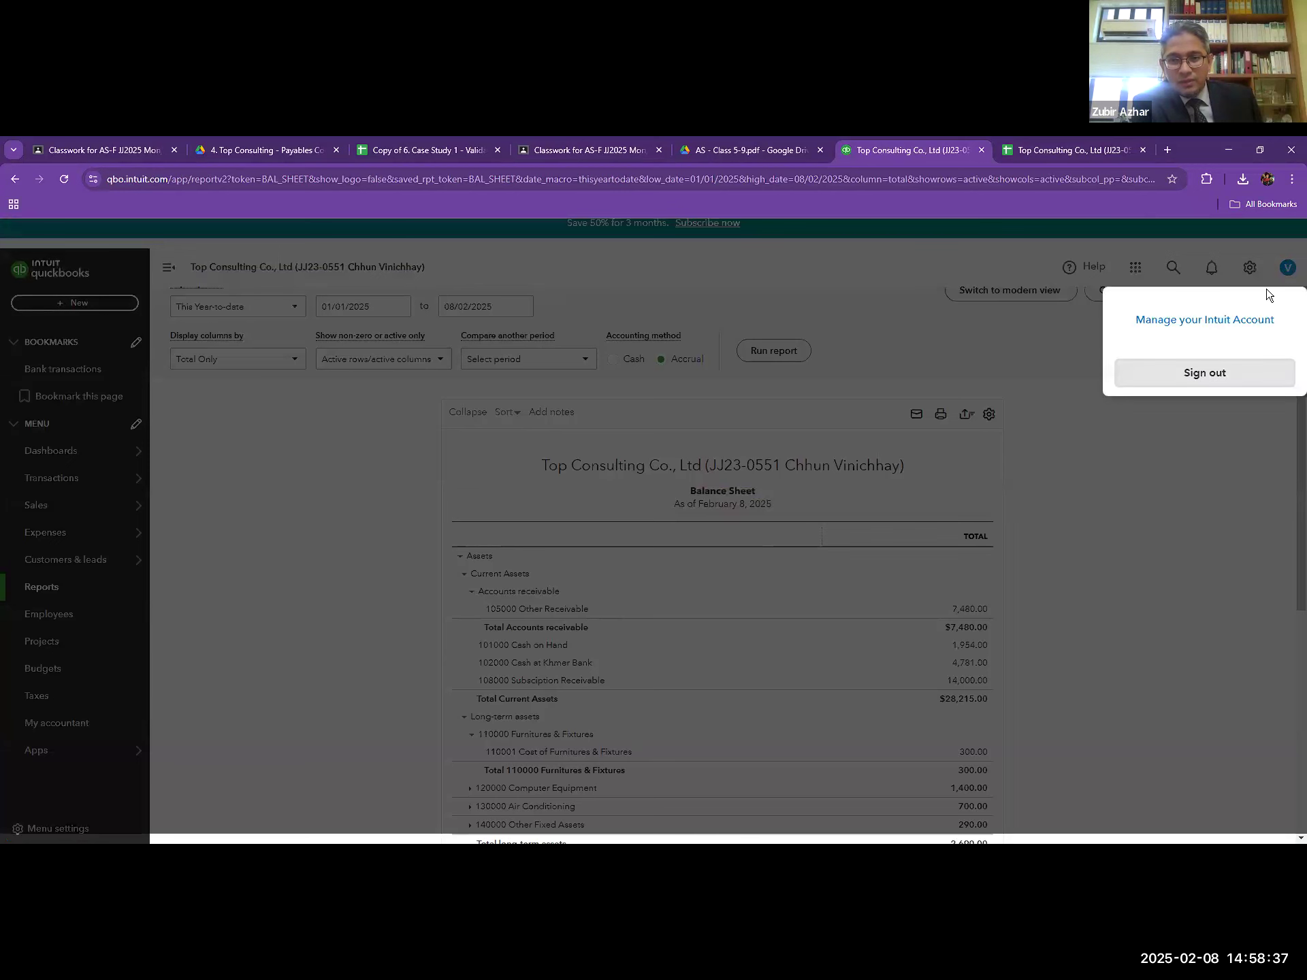
{"action": "left_click", "coordinate": [1045, 389]}
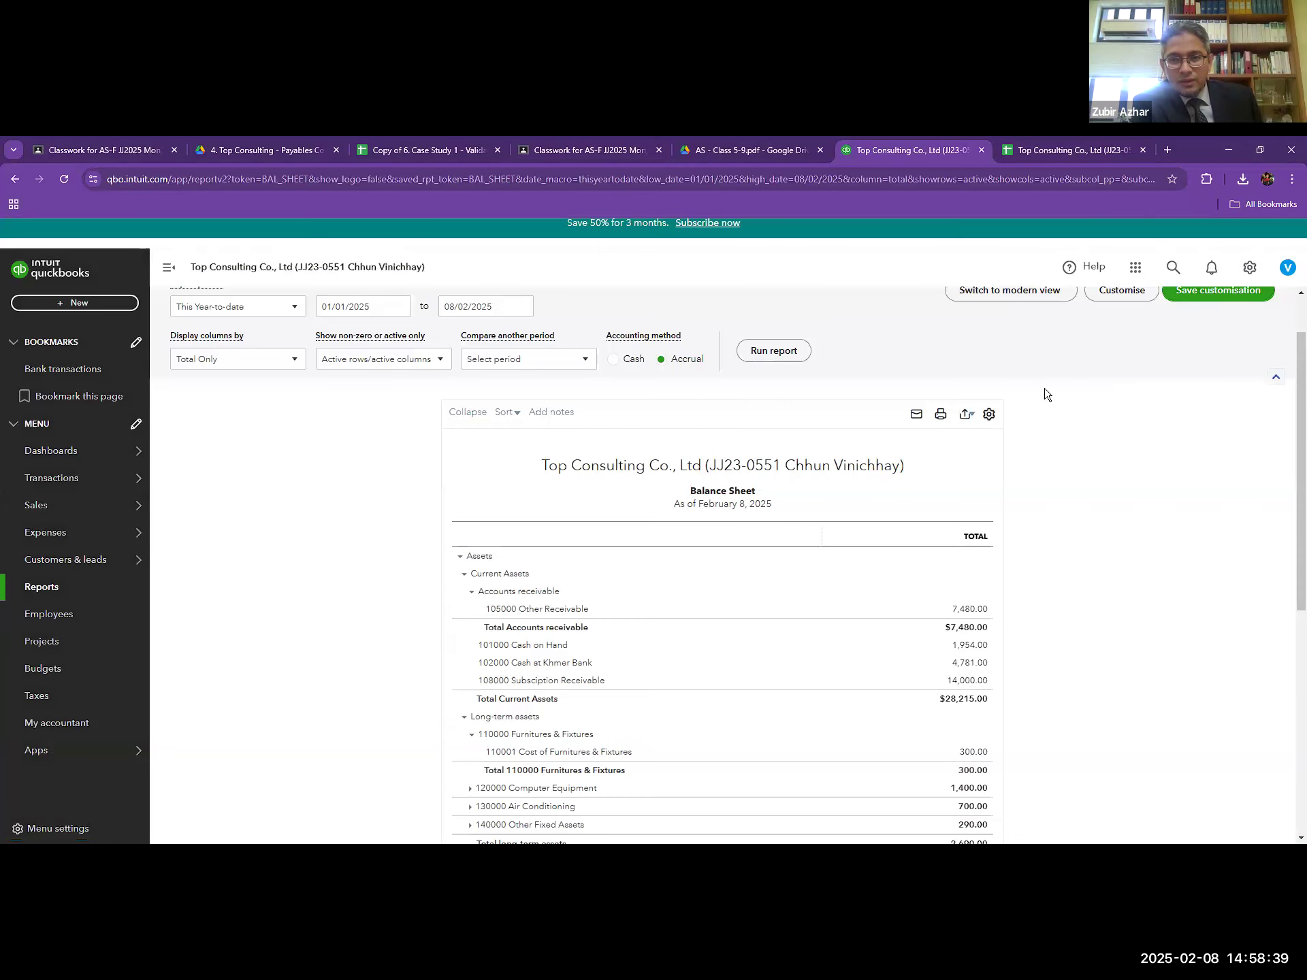
{"action": "left_click", "coordinate": [1245, 267]}
{"action": "left_click", "coordinate": [1181, 344]}
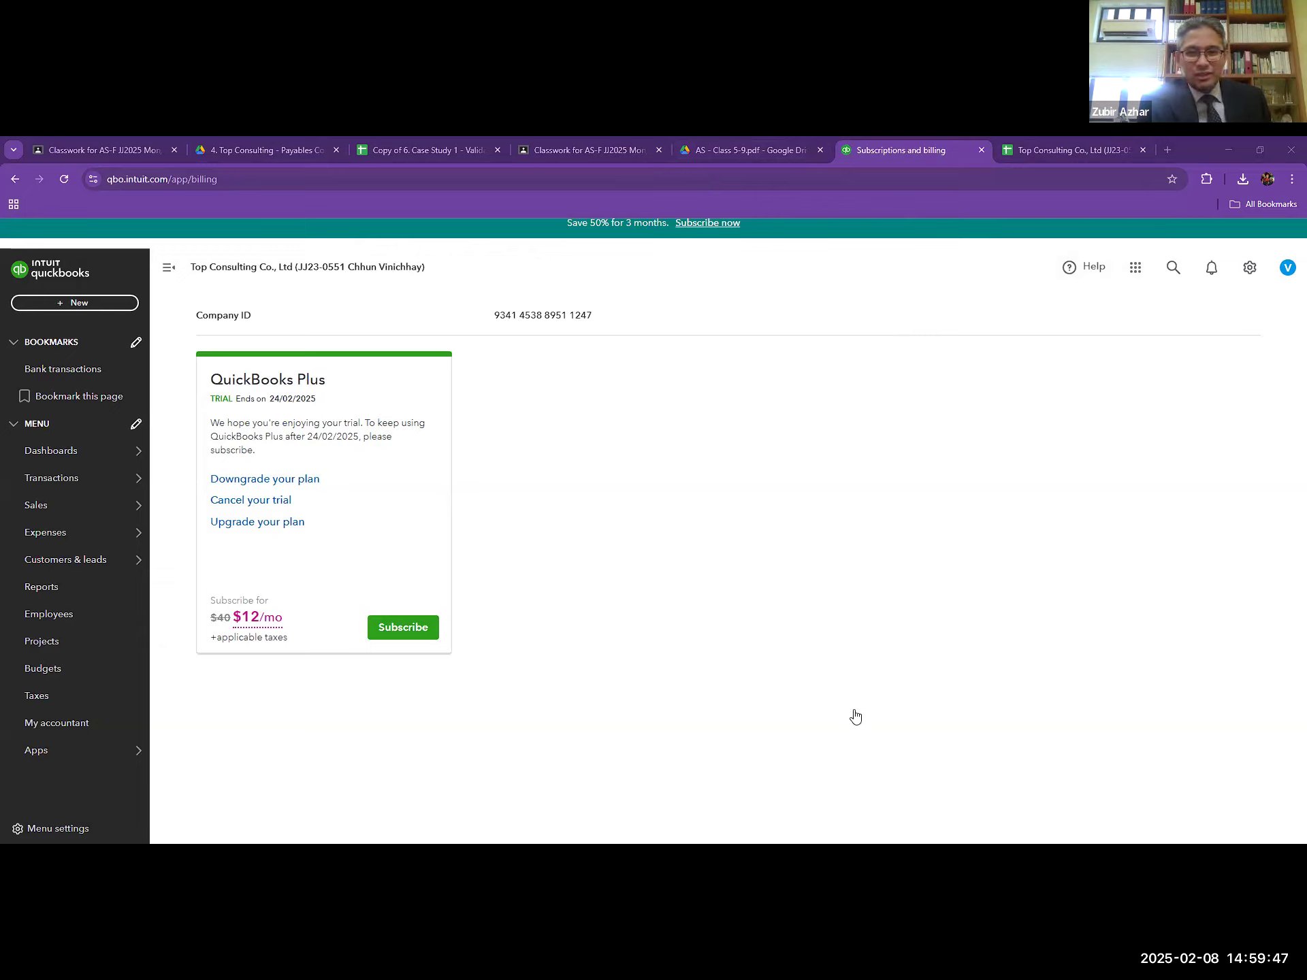
- Return to the depreciation schedule and inspect the yearly formulas in E3:E6 and the monthly formula in F3
{"action": "key", "text": "ctrl+Tab"}
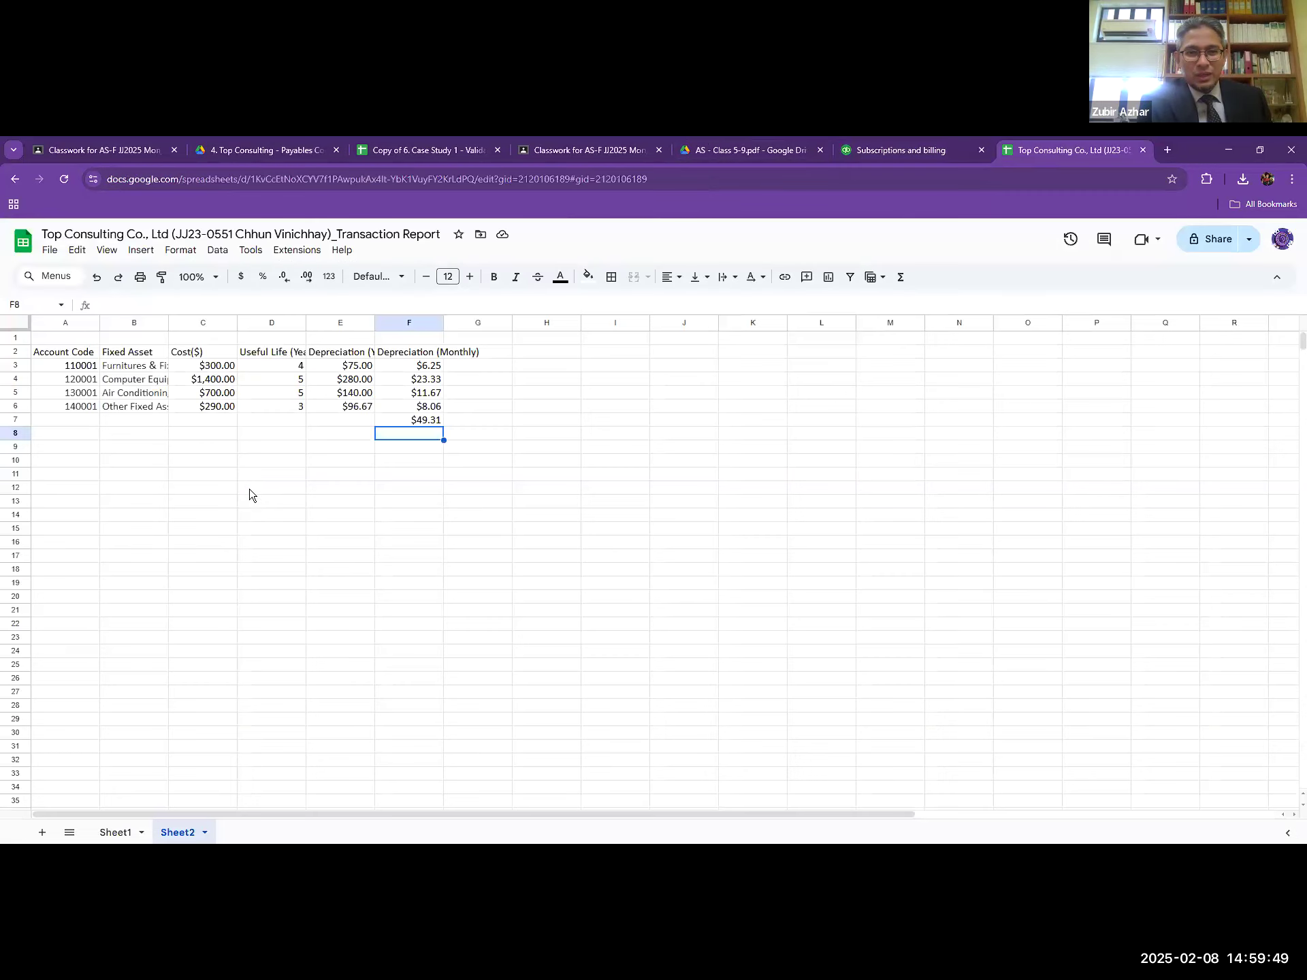
{"action": "left_click", "coordinate": [347, 382]}
{"action": "double_click", "coordinate": [349, 367]}
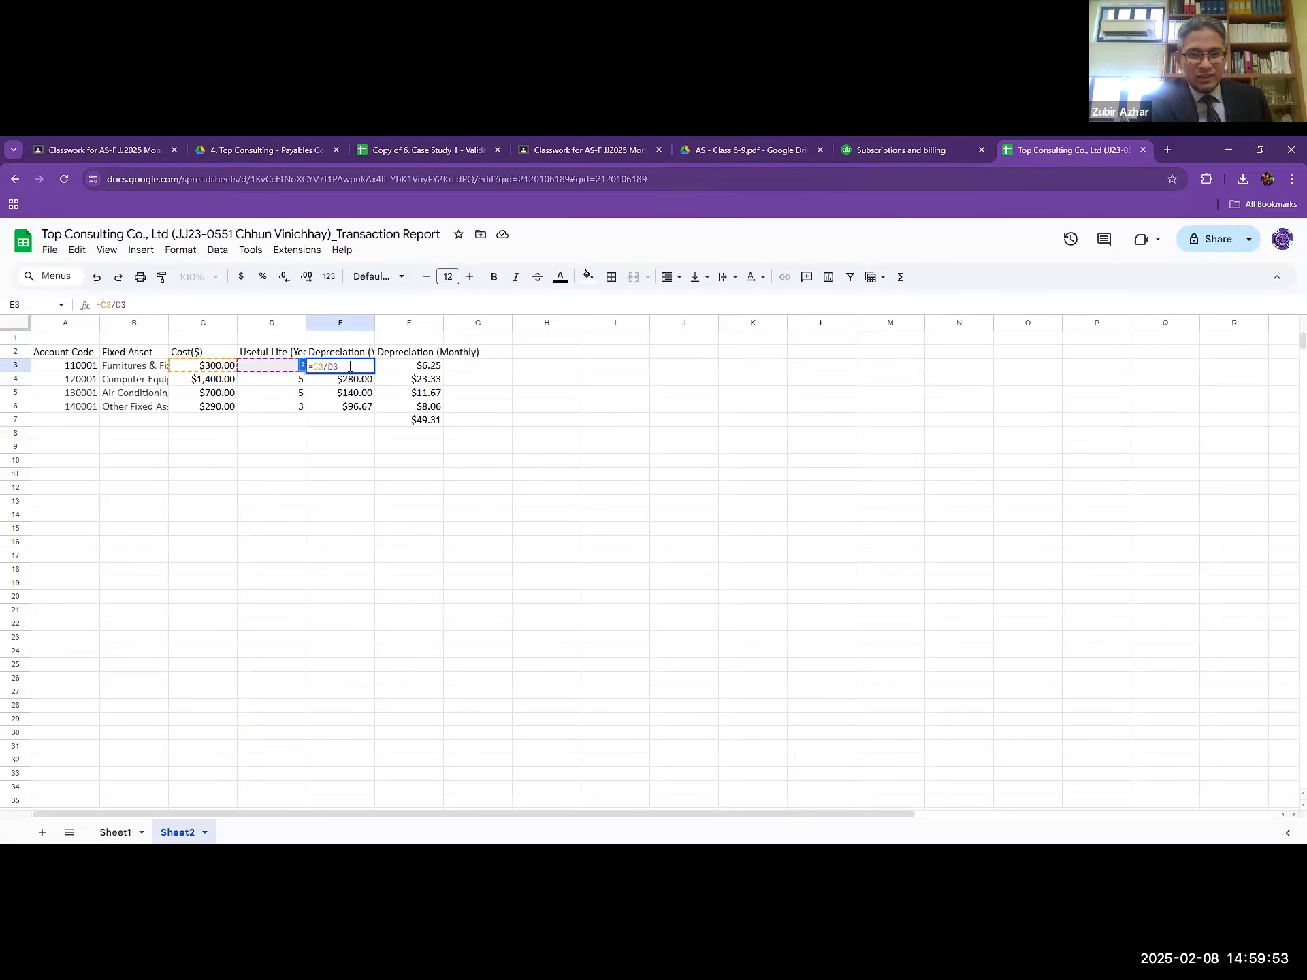
{"action": "double_click", "coordinate": [352, 382]}
{"action": "double_click", "coordinate": [353, 397]}
{"action": "double_click", "coordinate": [354, 408]}
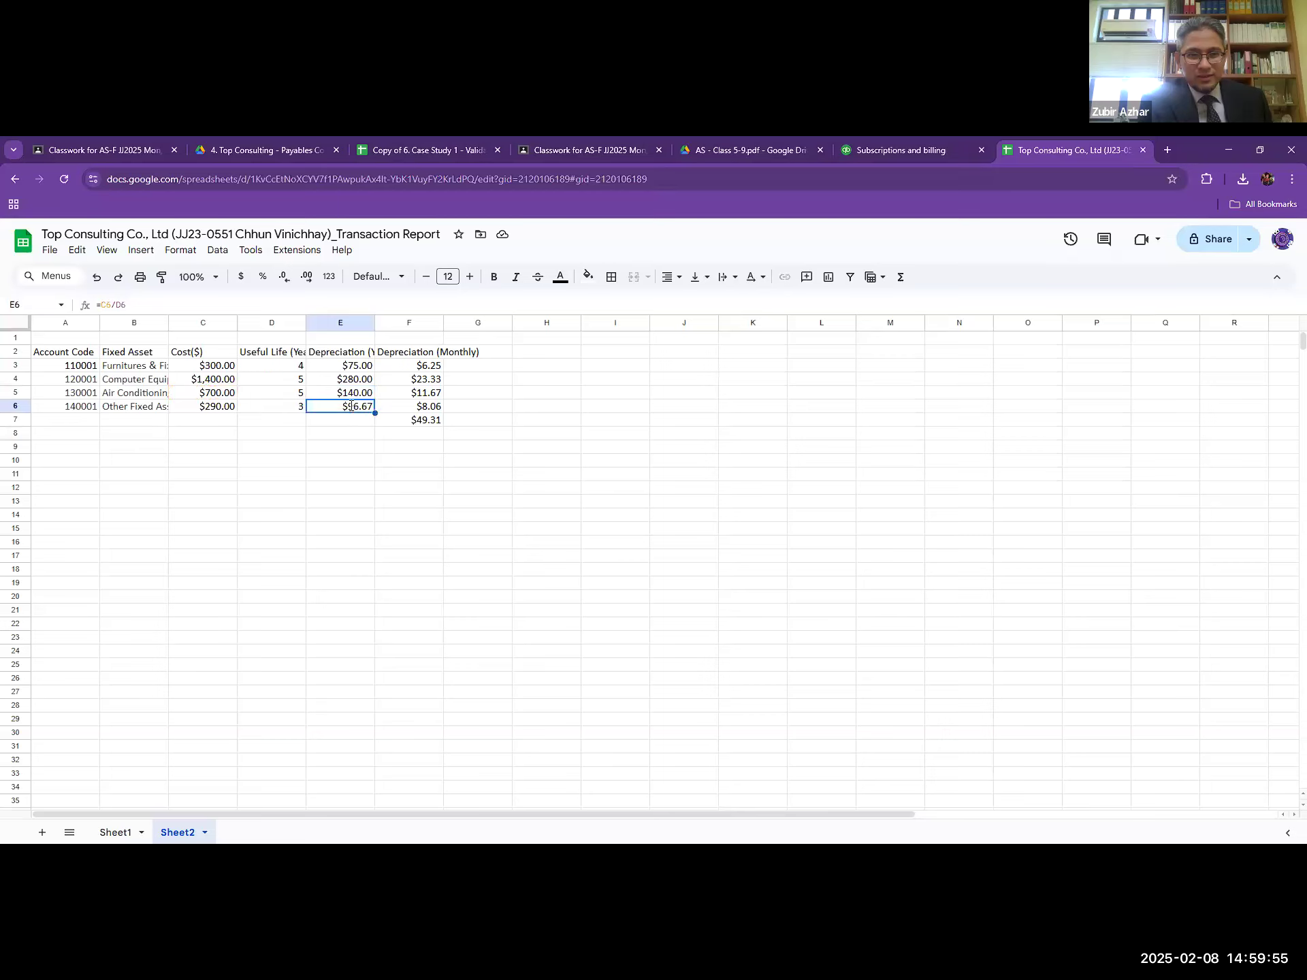
{"action": "left_click", "coordinate": [360, 446]}
{"action": "left_click", "coordinate": [403, 368]}
{"action": "double_click", "coordinate": [410, 371]}
{"action": "key", "text": "Tab"}
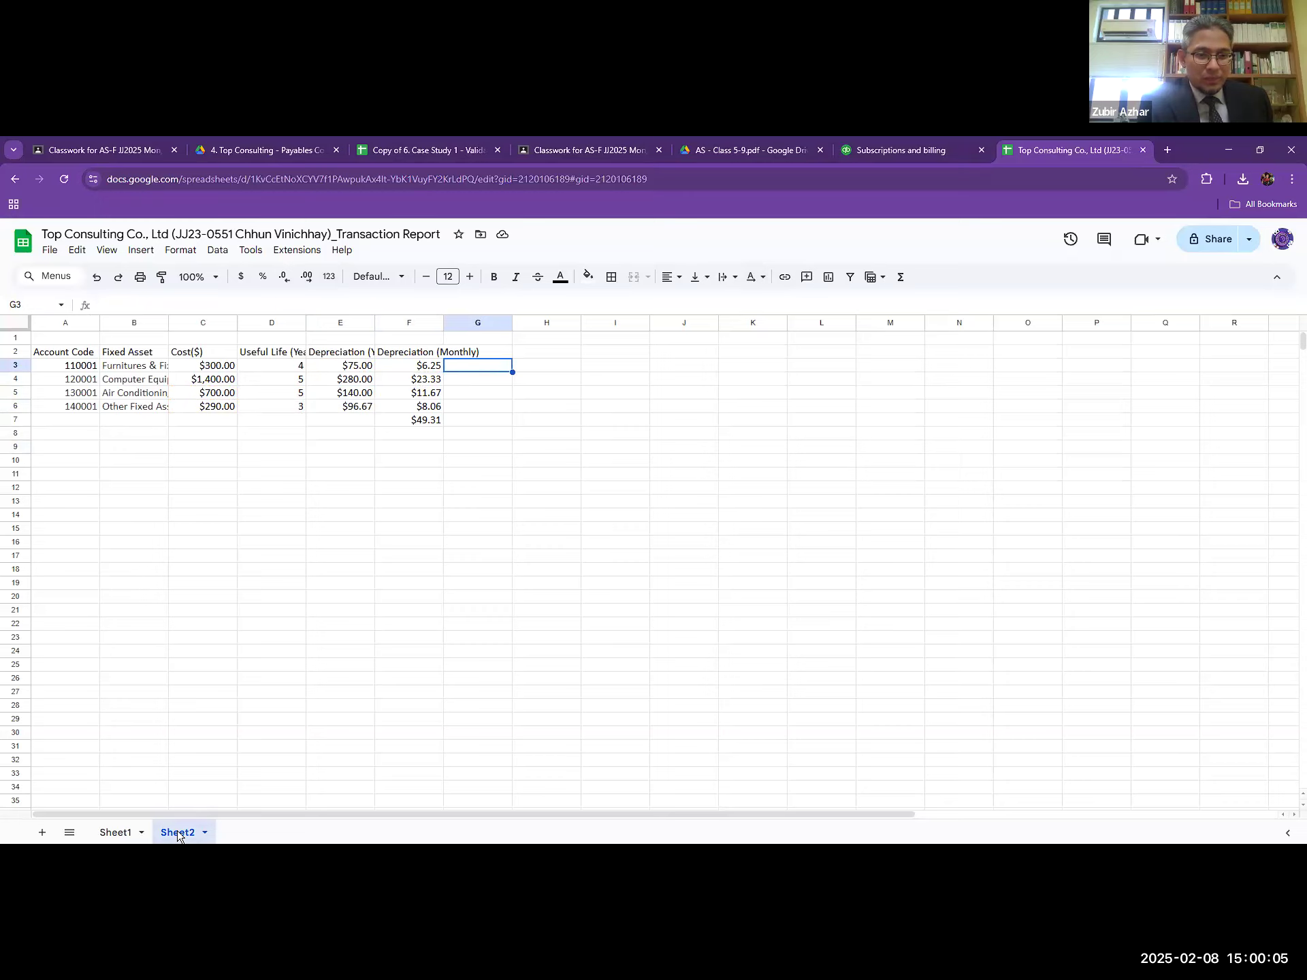
- Rename Sheet2 as Depreciation Jan 2025
{"action": "type", "text": "Dep"}
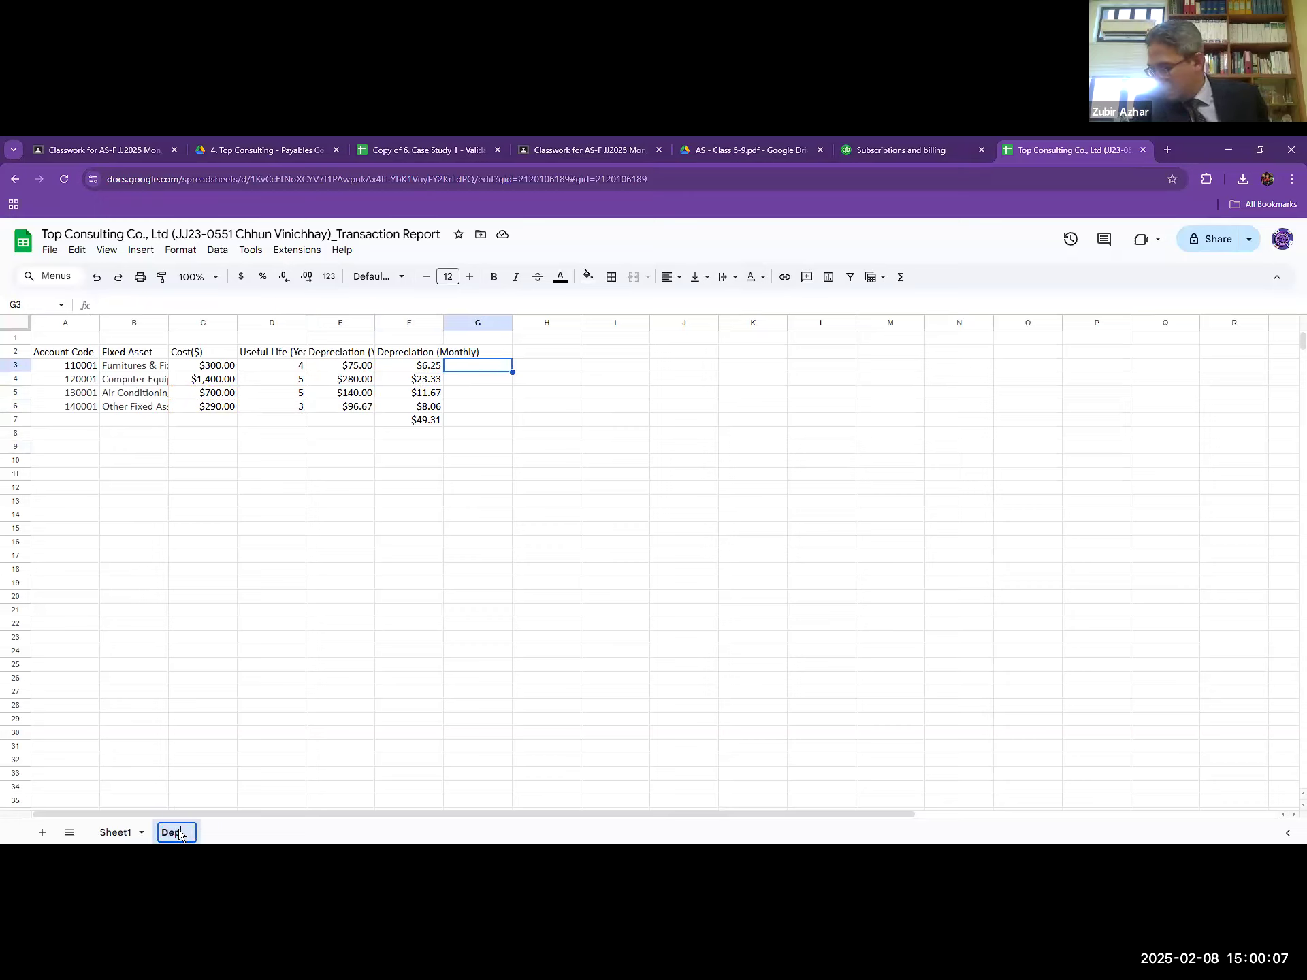
{"action": "type", "text": "reciation Jan"}
{"action": "key", "text": "Return"}
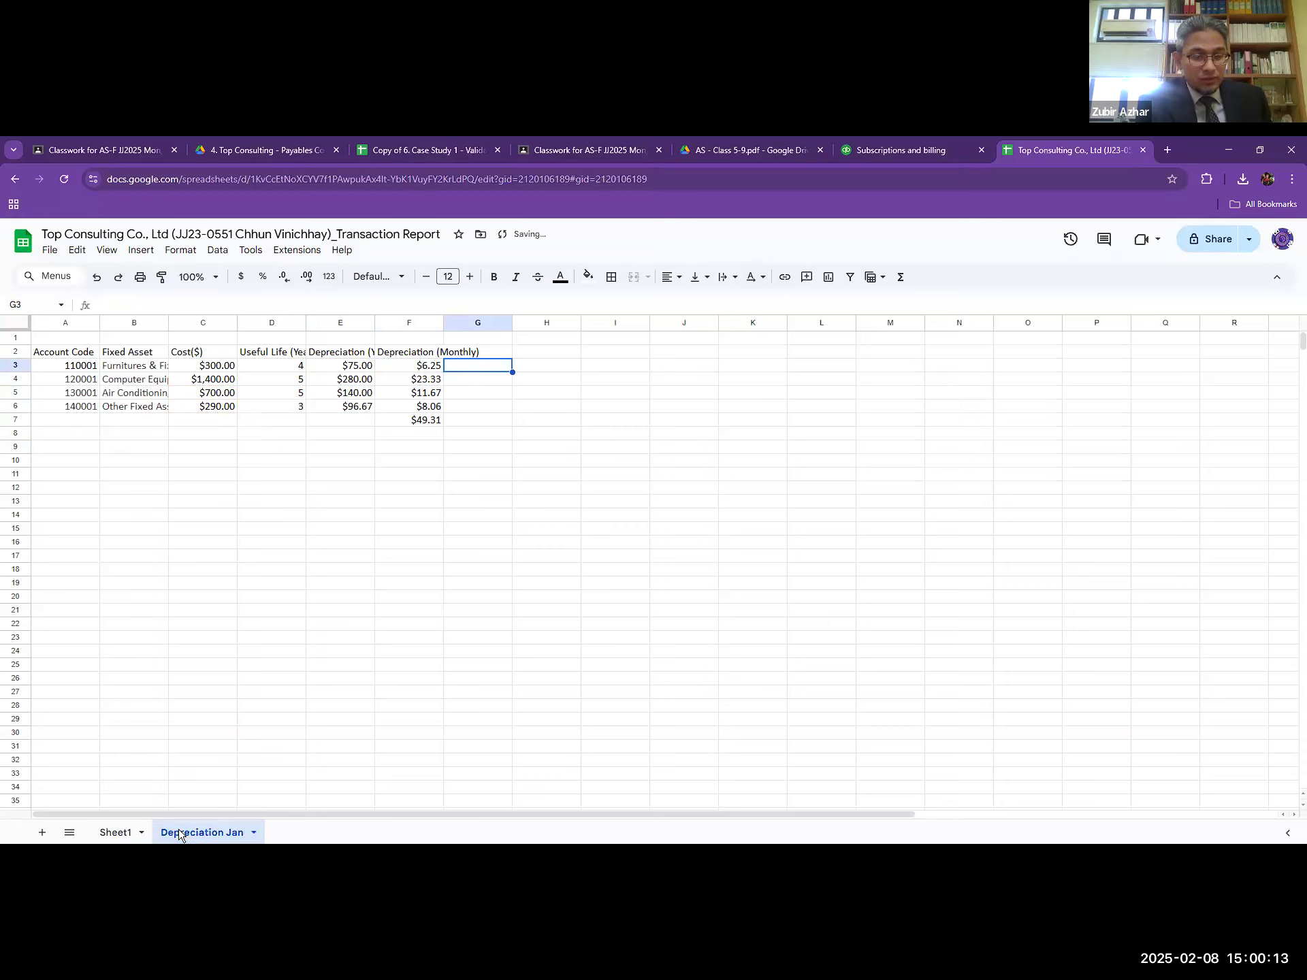
{"action": "double_click", "coordinate": [226, 833]}
{"action": "left_click", "coordinate": [245, 836]}
{"action": "type", "text": "2025"}
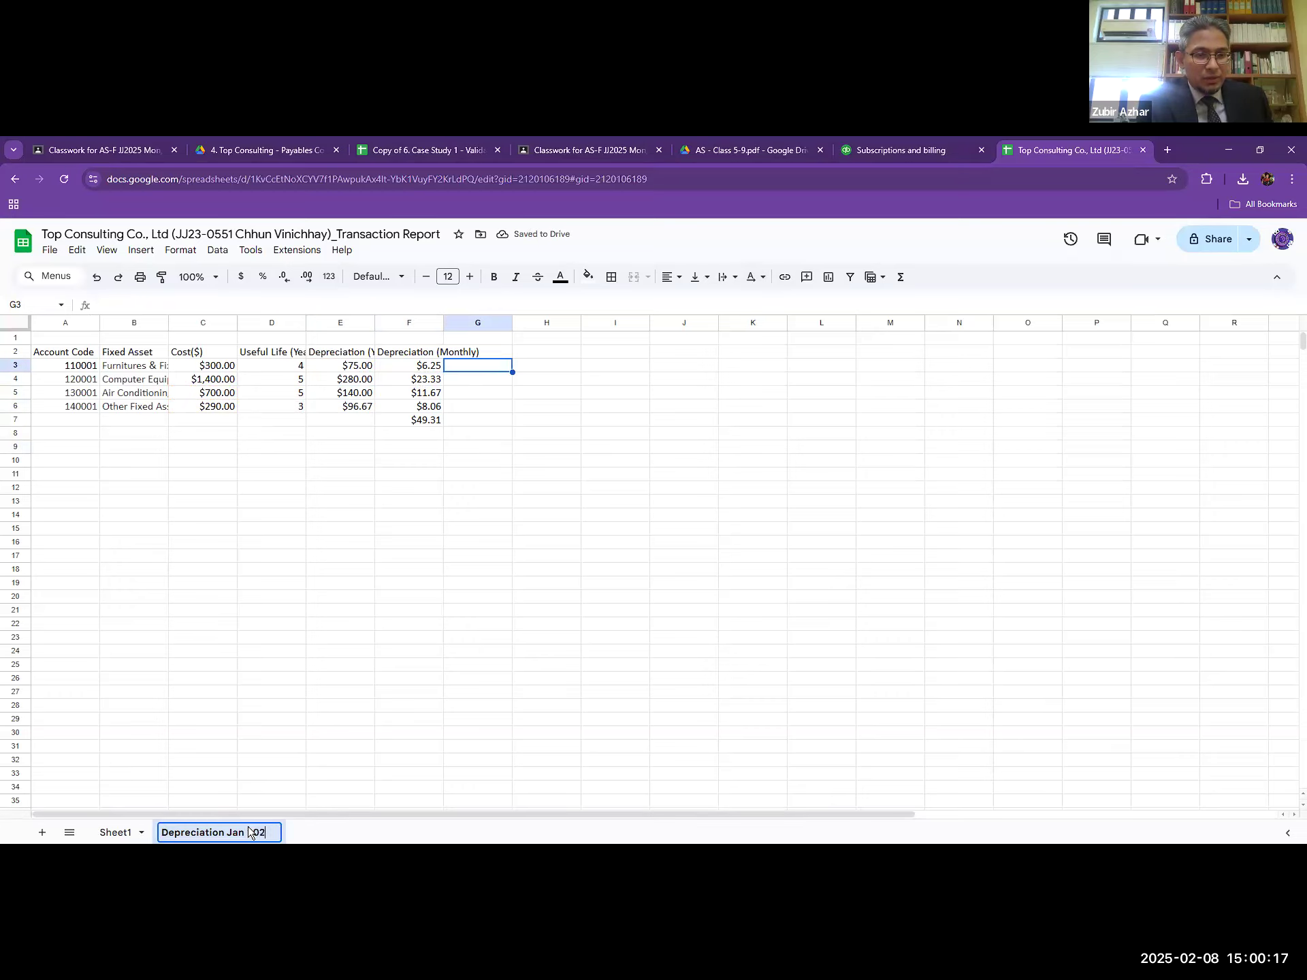
{"action": "key", "text": "Return"}
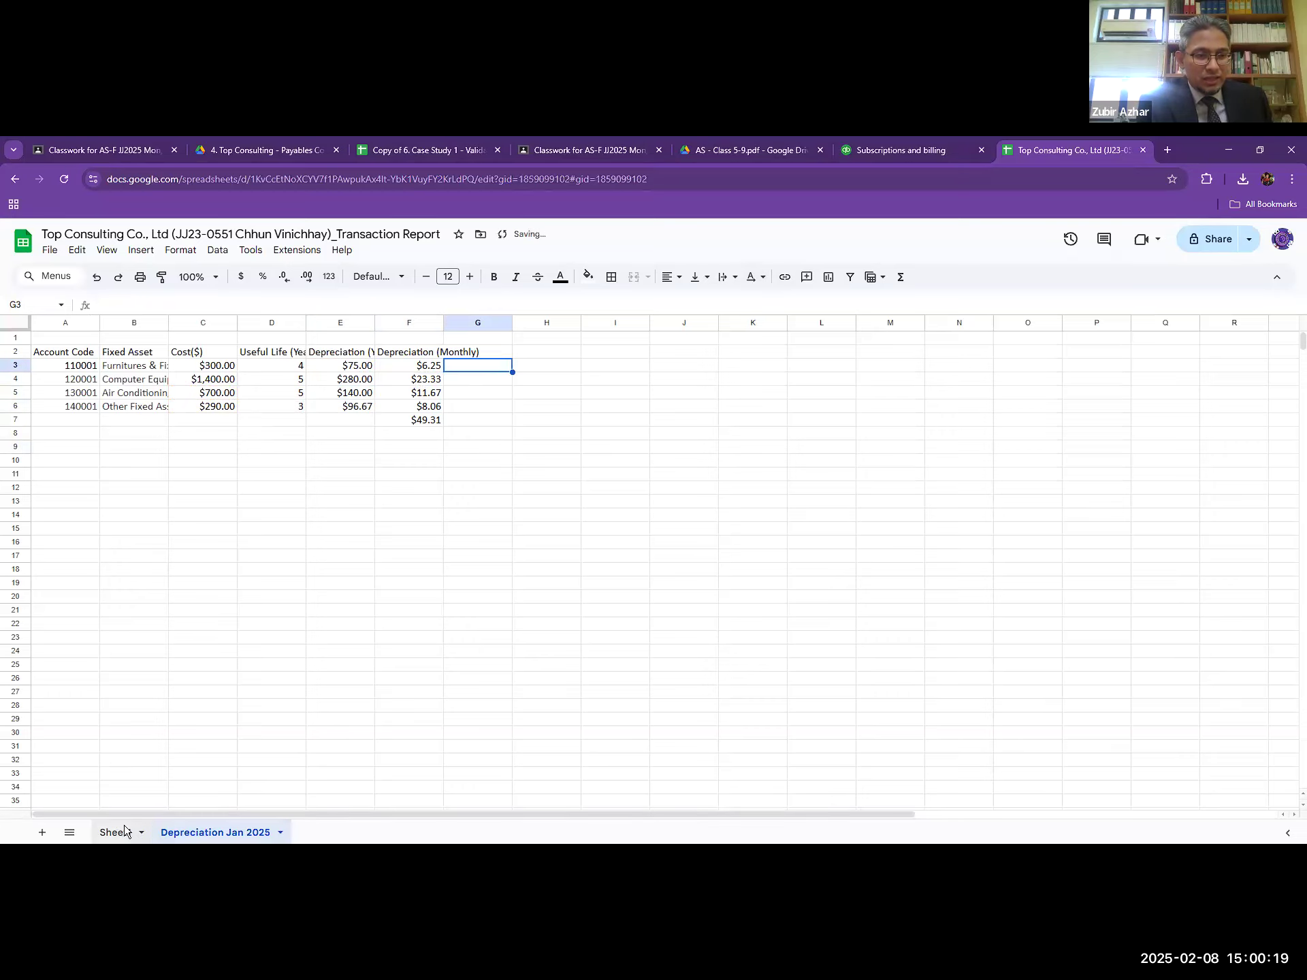
- Rename Sheet1, which holds the transaction report, as Balance Sheet Data
{"action": "double_click", "coordinate": [121, 832]}
{"action": "type", "text": "Balance S"}
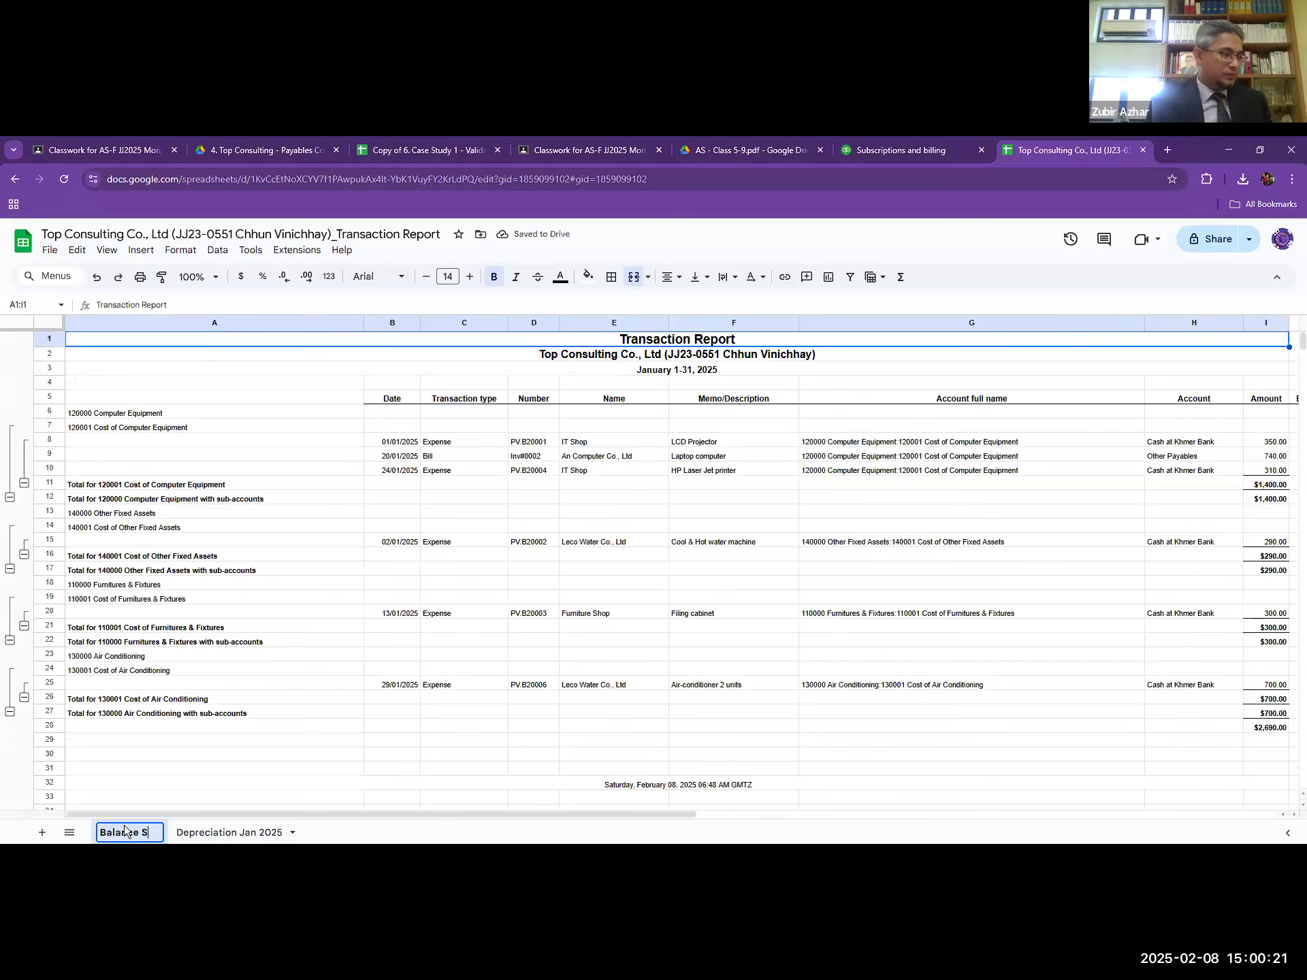
{"action": "type", "text": "heet Data"}
{"action": "key", "text": "Return"}
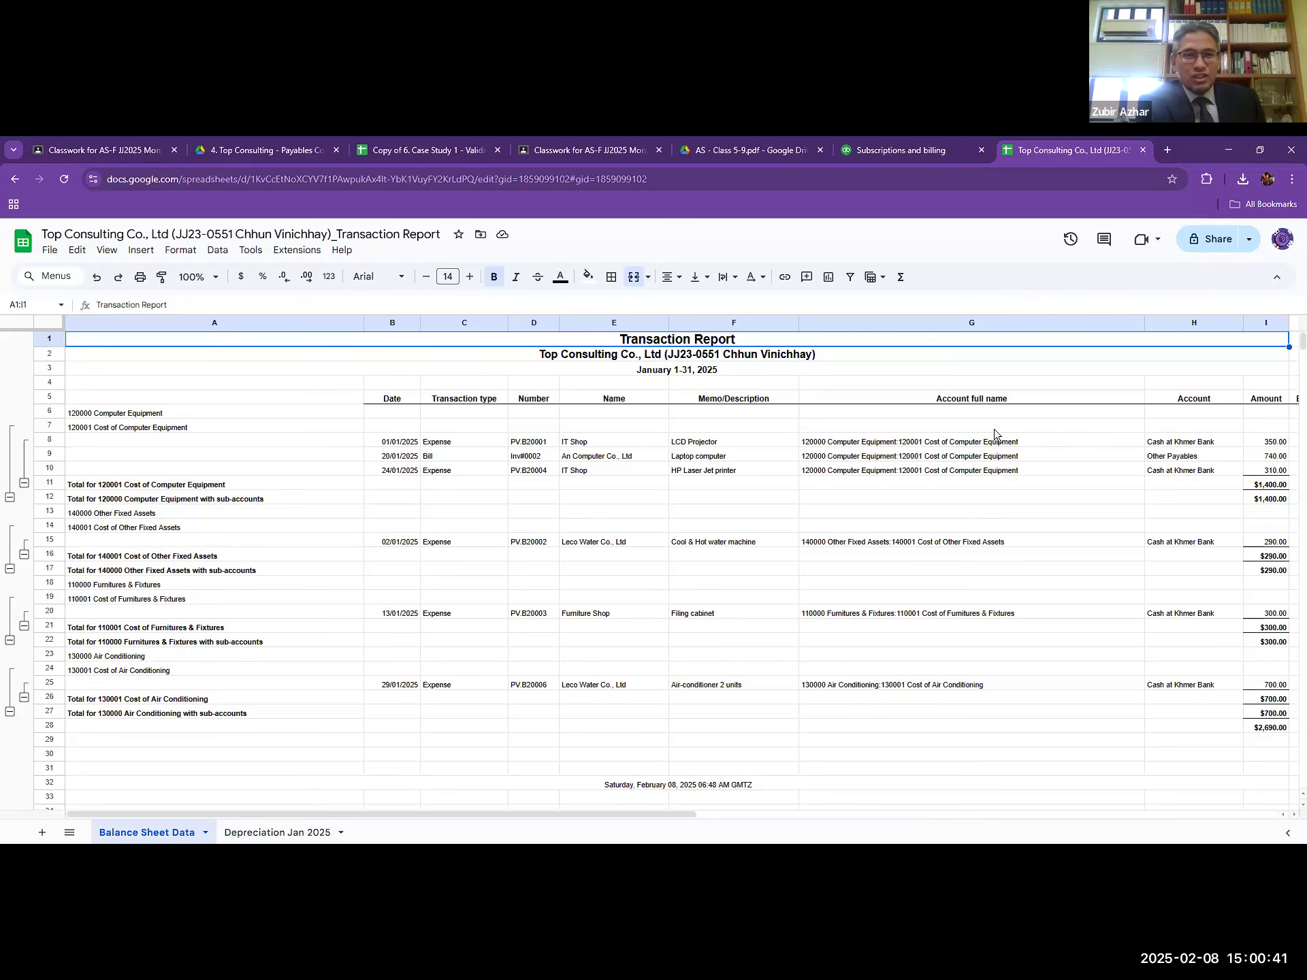
{"action": "scroll", "coordinate": [593, 724], "scroll_direction": "down", "scroll_amount": 5}
{"action": "scroll", "coordinate": [594, 724], "scroll_direction": "up", "scroll_amount": 4}
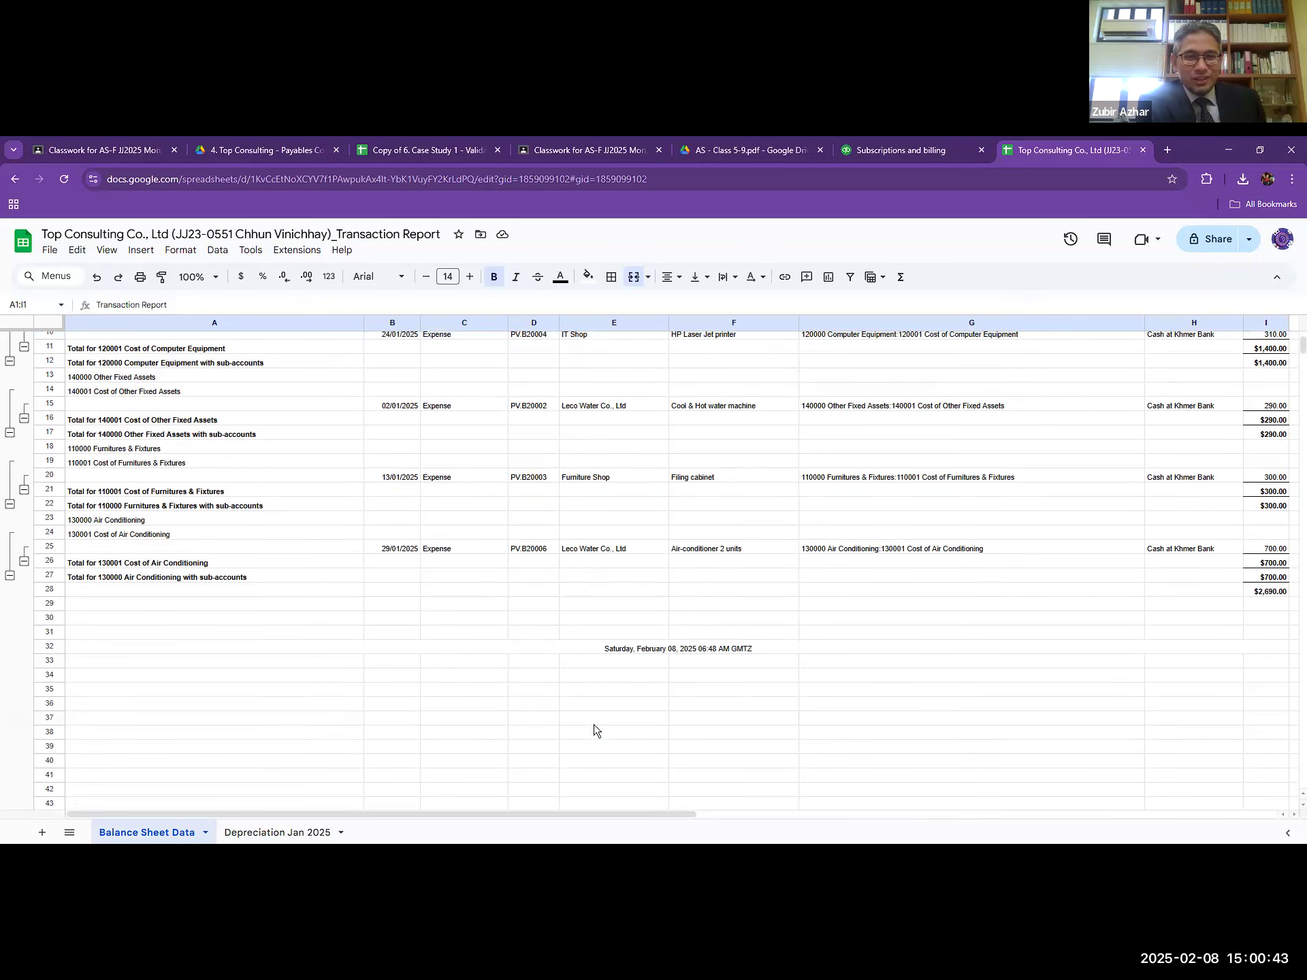
- Return to the Depreciation Jan 2025 sheet and enter the note "thx you" in cell K24
{"action": "scroll", "coordinate": [594, 722], "scroll_direction": "up", "scroll_amount": 2}
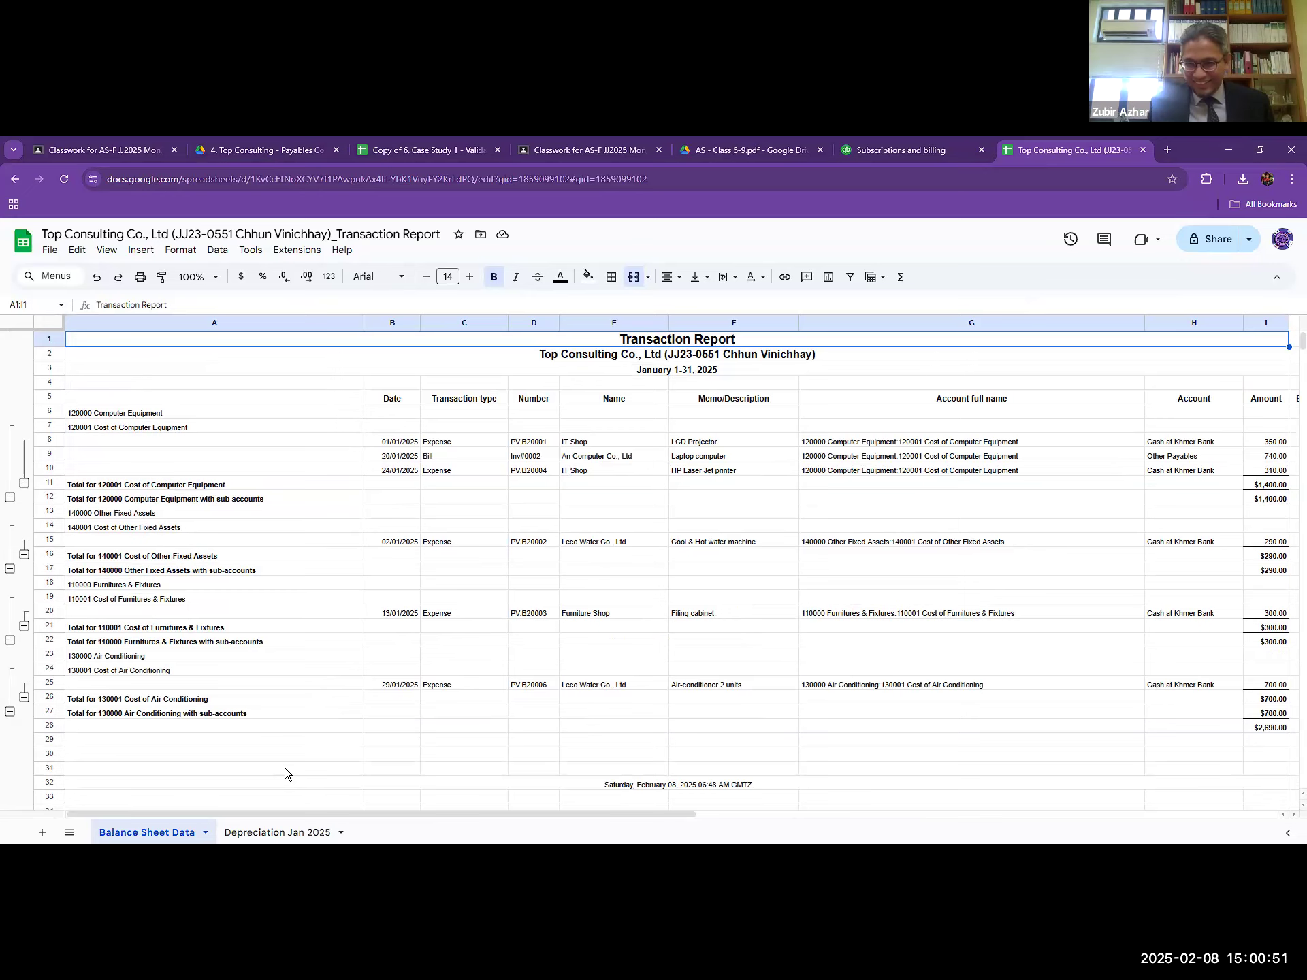
{"action": "left_click", "coordinate": [259, 833]}
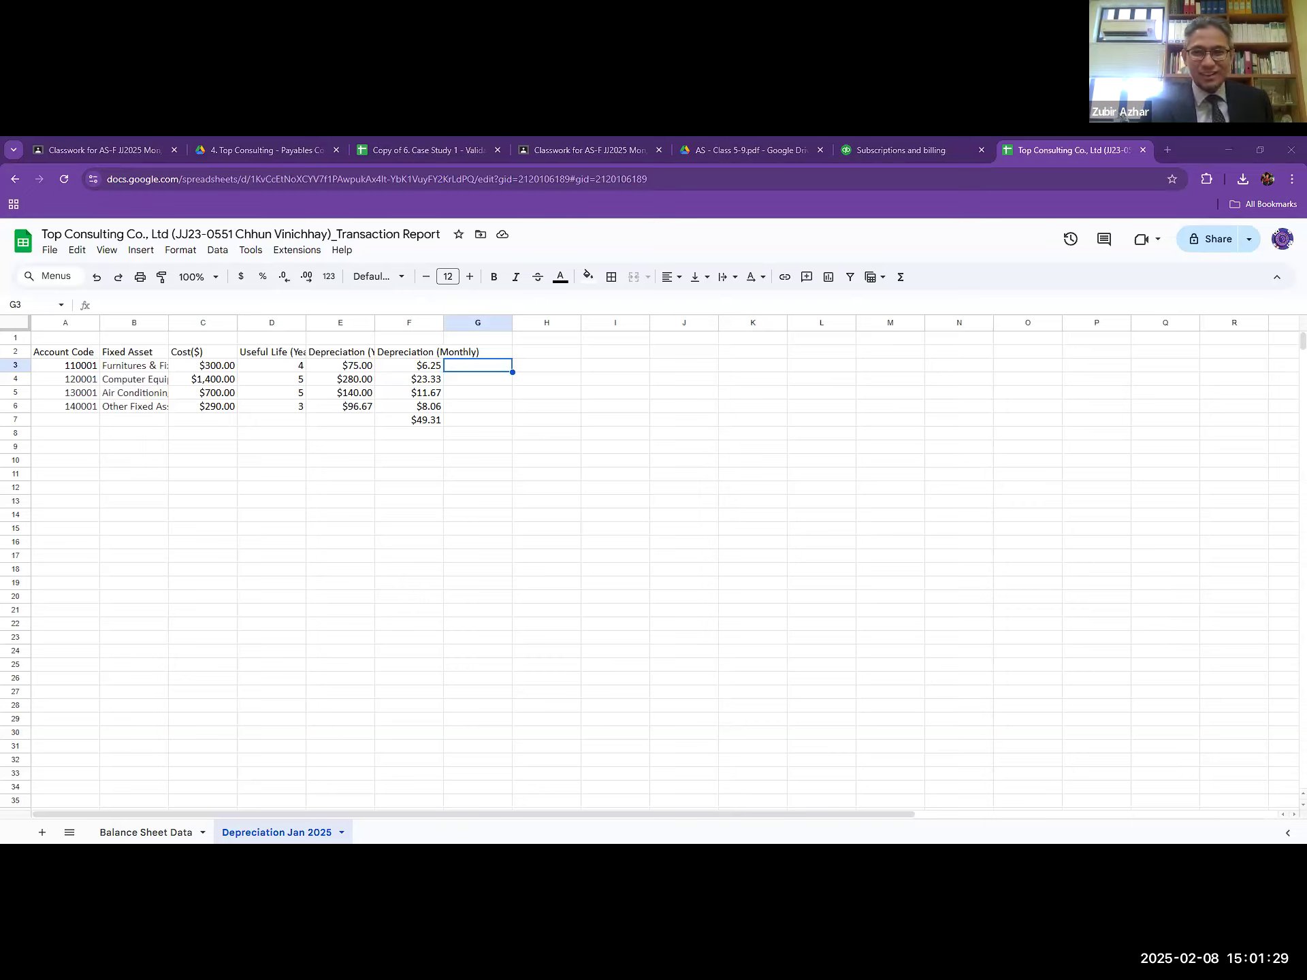
{"action": "left_click", "coordinate": [770, 653]}
{"action": "type", "text": "thx you"}
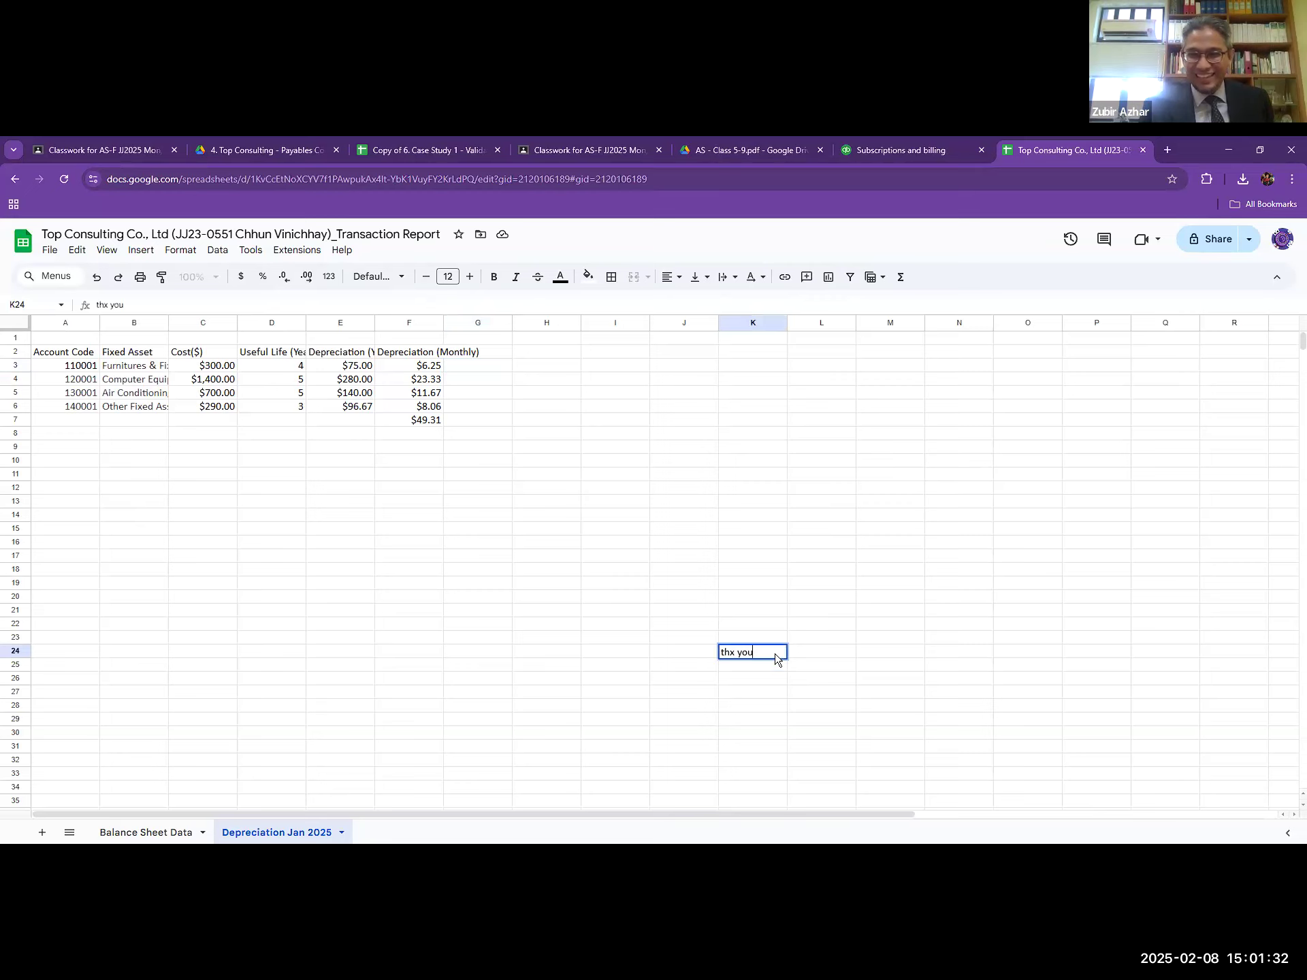
{"action": "key", "text": "Return"}
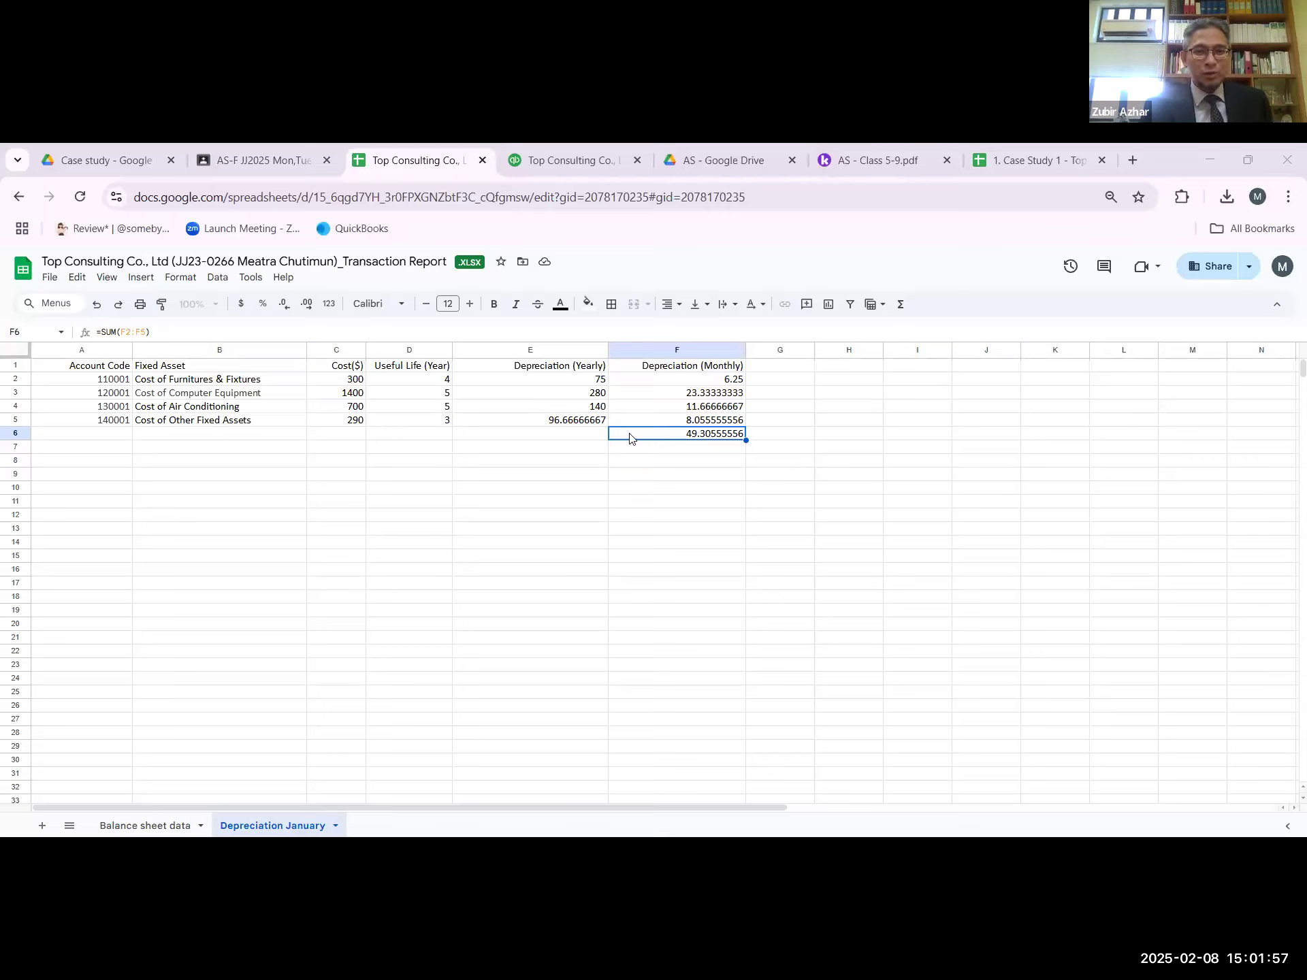
- Format the yearly and monthly depreciation values in E2:F6 of the Depreciation January sheet with two decimal places
{"action": "left_click_drag", "start_coordinate": [534, 386], "coordinate": [735, 436]}
{"action": "left_click", "coordinate": [284, 303]}
{"action": "left_click", "coordinate": [307, 304]}
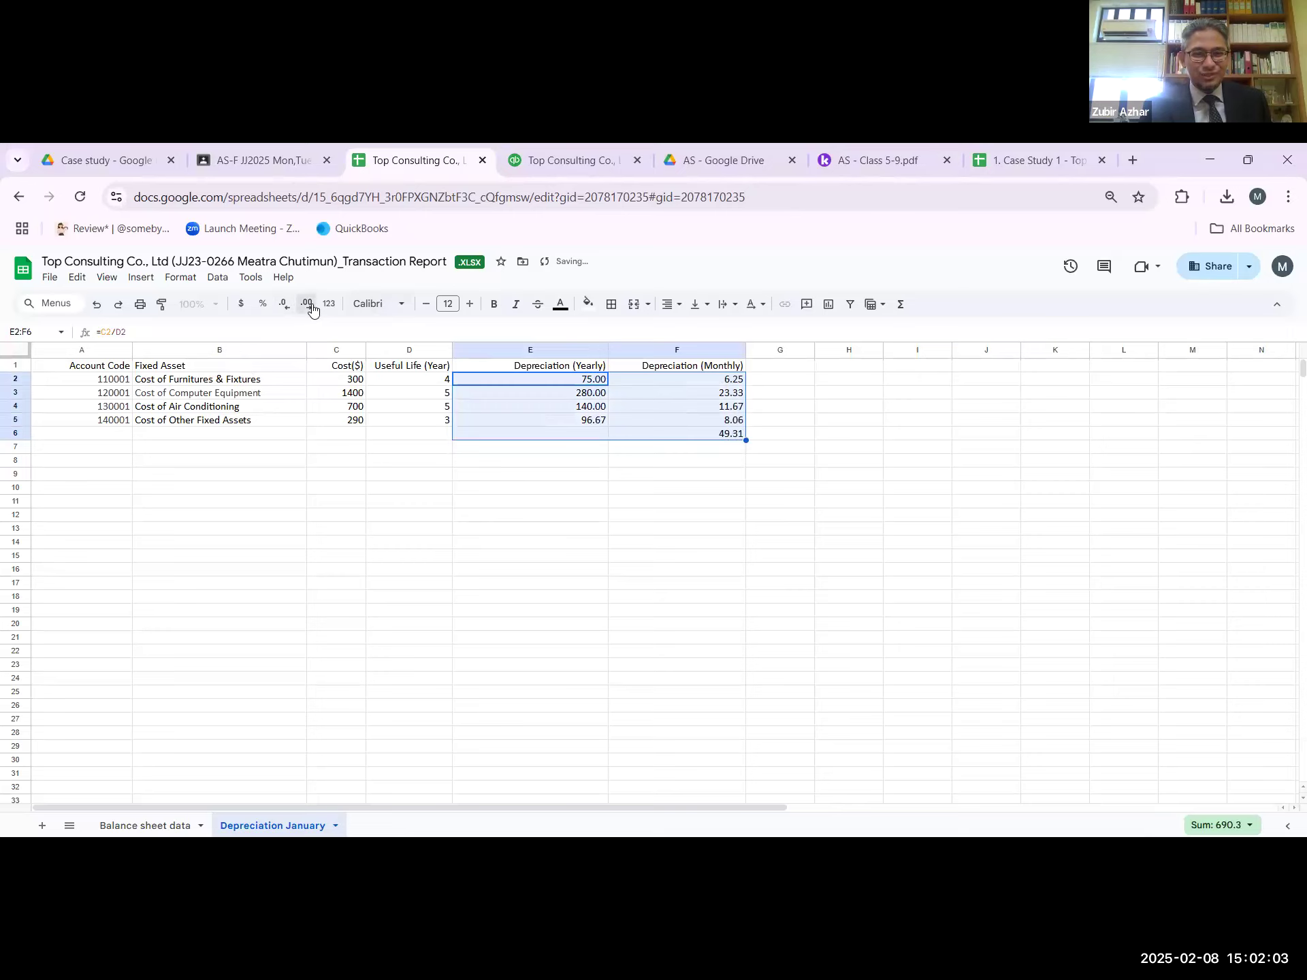
{"action": "left_click", "coordinate": [391, 462]}
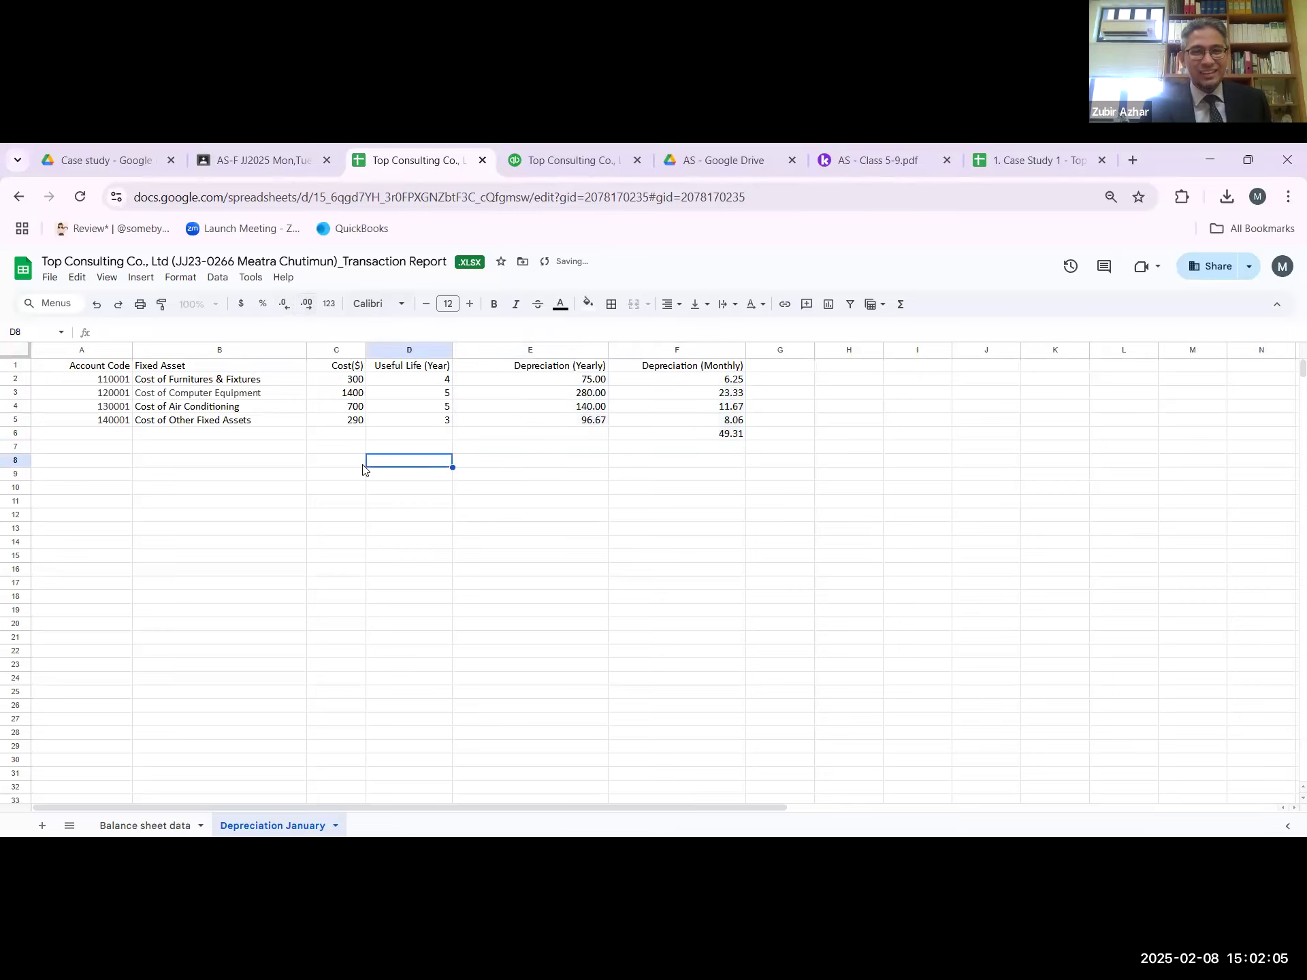
{"action": "left_click", "coordinate": [249, 464]}
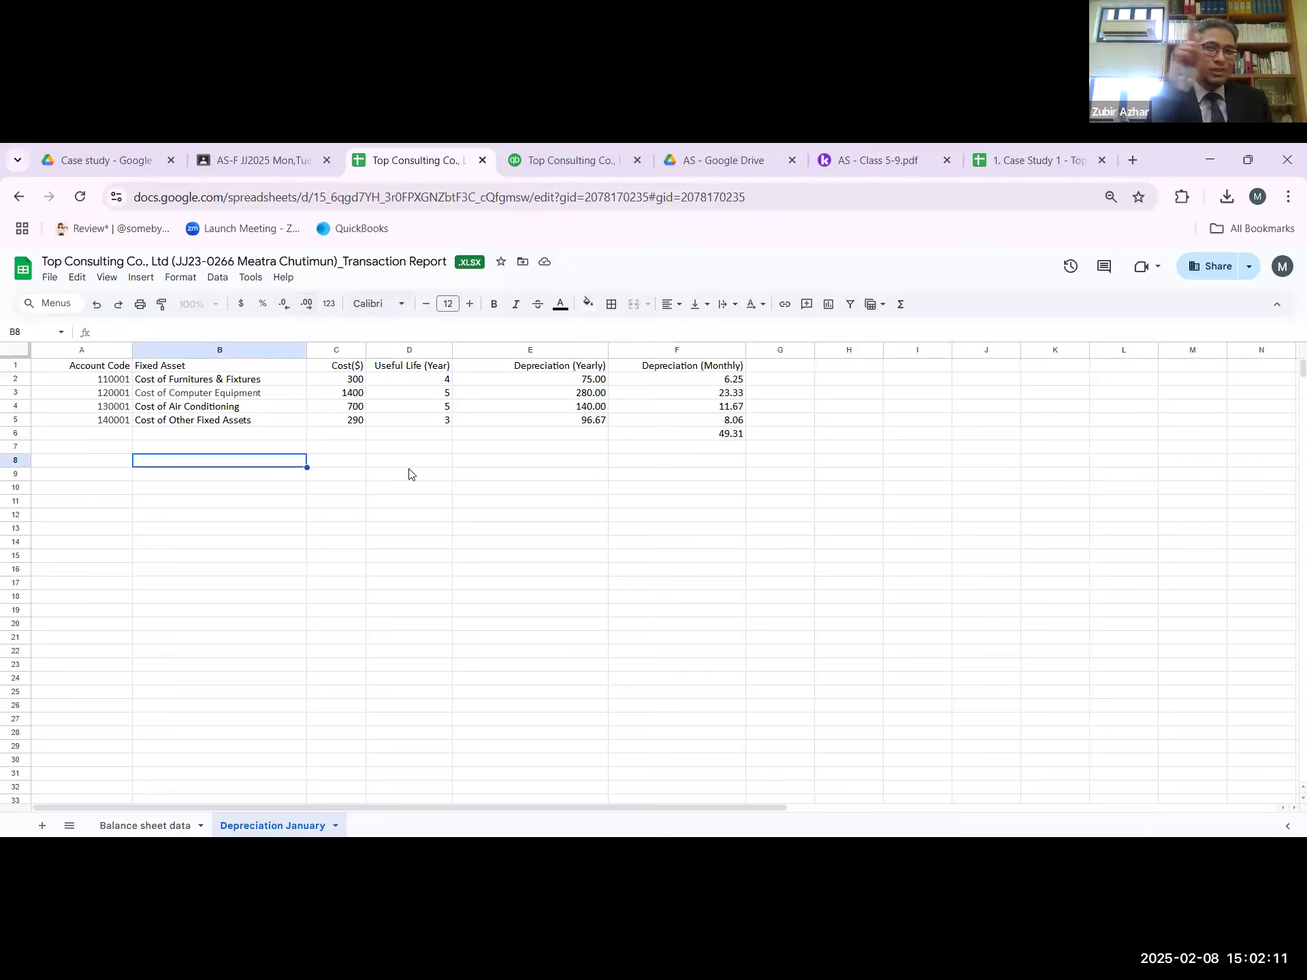
- Add top and bottom borders to the monthly depreciation total in F6
{"action": "left_click", "coordinate": [733, 439]}
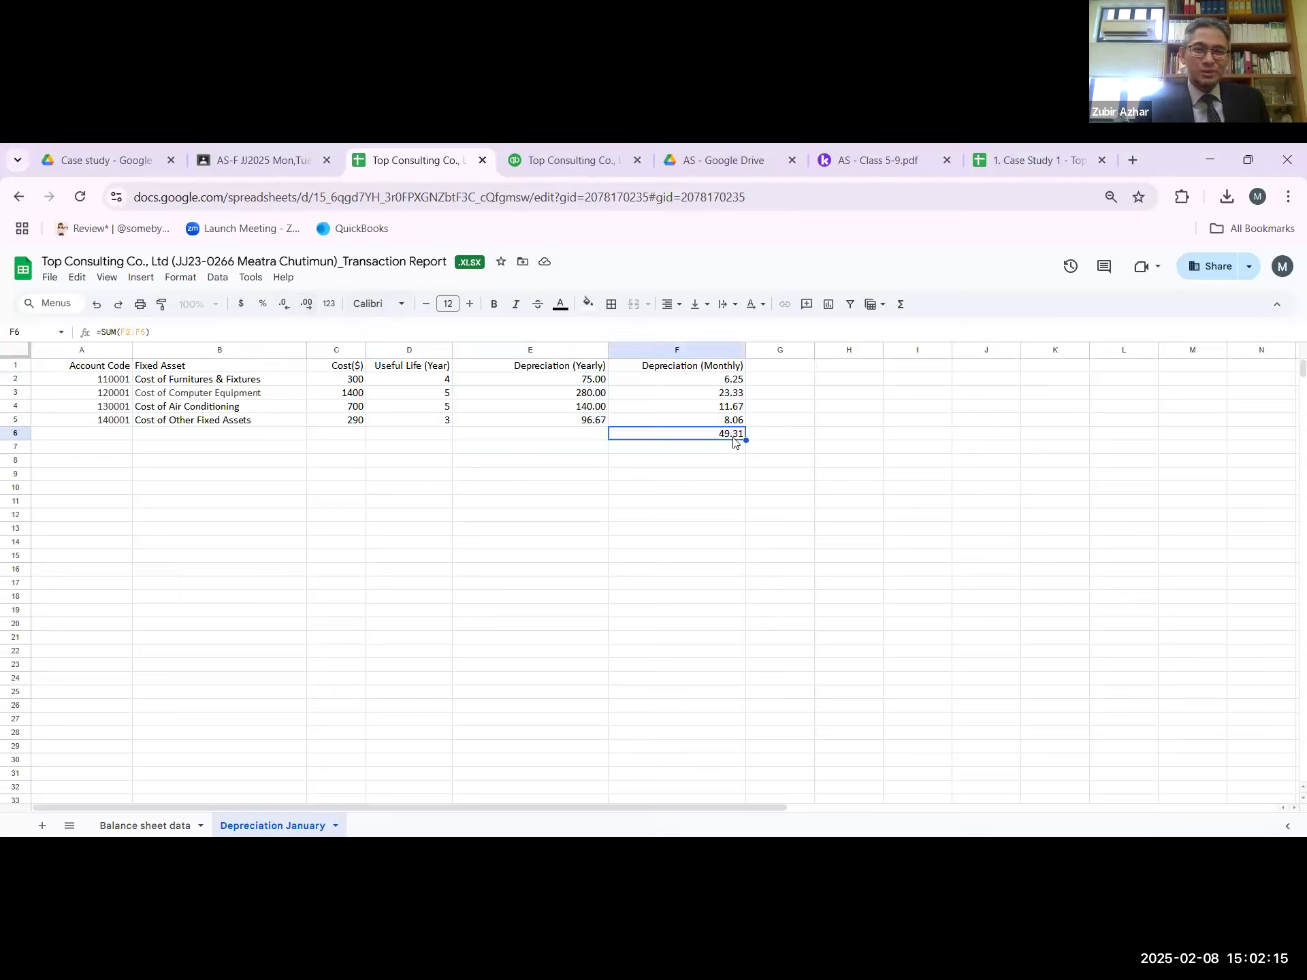
{"action": "left_click", "coordinate": [611, 304]}
{"action": "left_click", "coordinate": [640, 358]}
{"action": "left_click", "coordinate": [687, 363]}
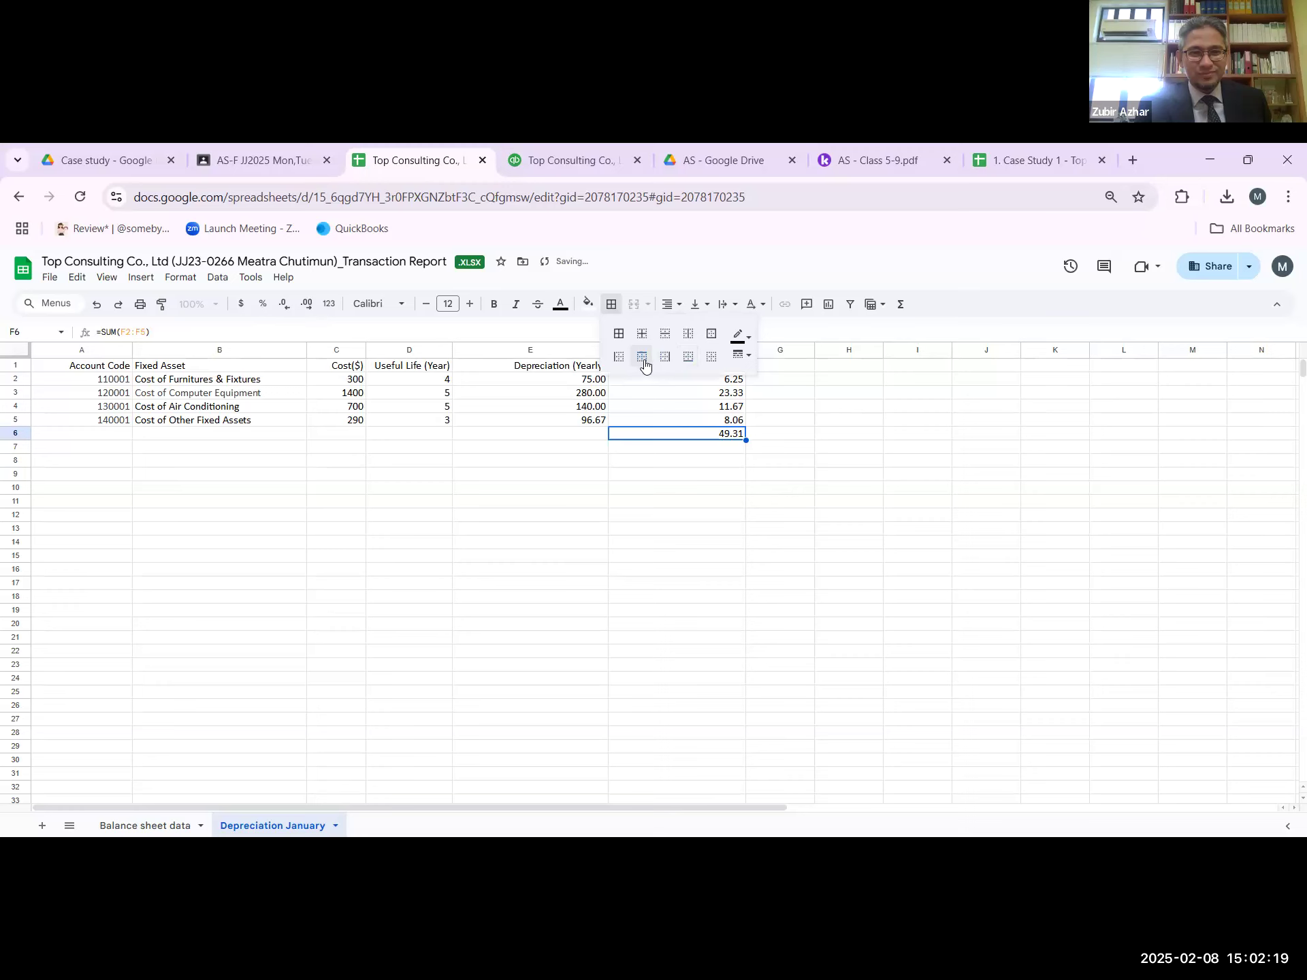
{"action": "left_click", "coordinate": [671, 480]}
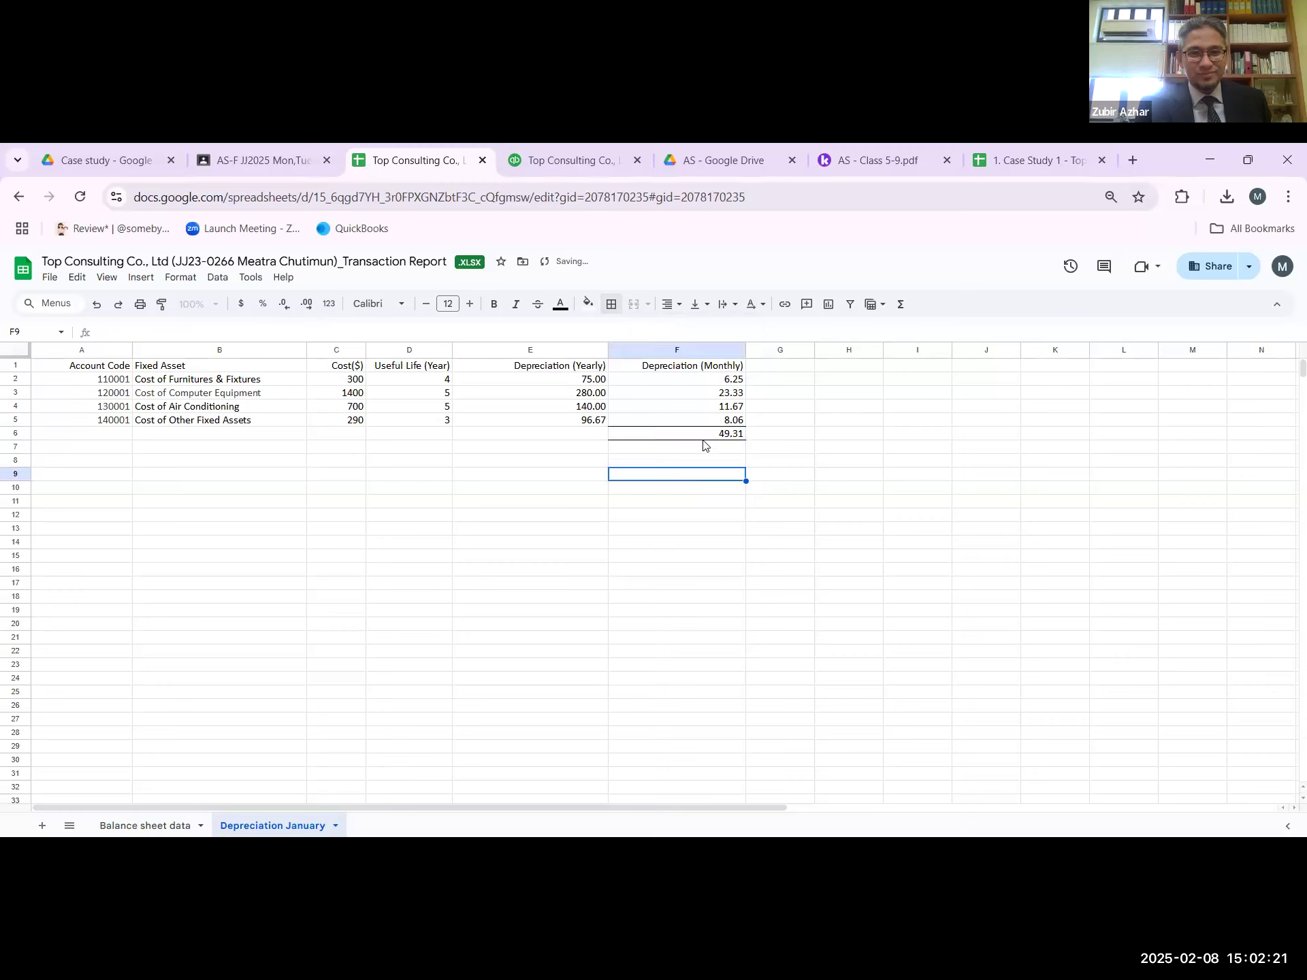
- Narrow the Depreciation (Monthly) column F to about the width of its heading
{"action": "left_click", "coordinate": [749, 350]}
{"action": "left_click_drag", "start_coordinate": [745, 348], "coordinate": [714, 349]}
{"action": "left_click", "coordinate": [749, 406]}
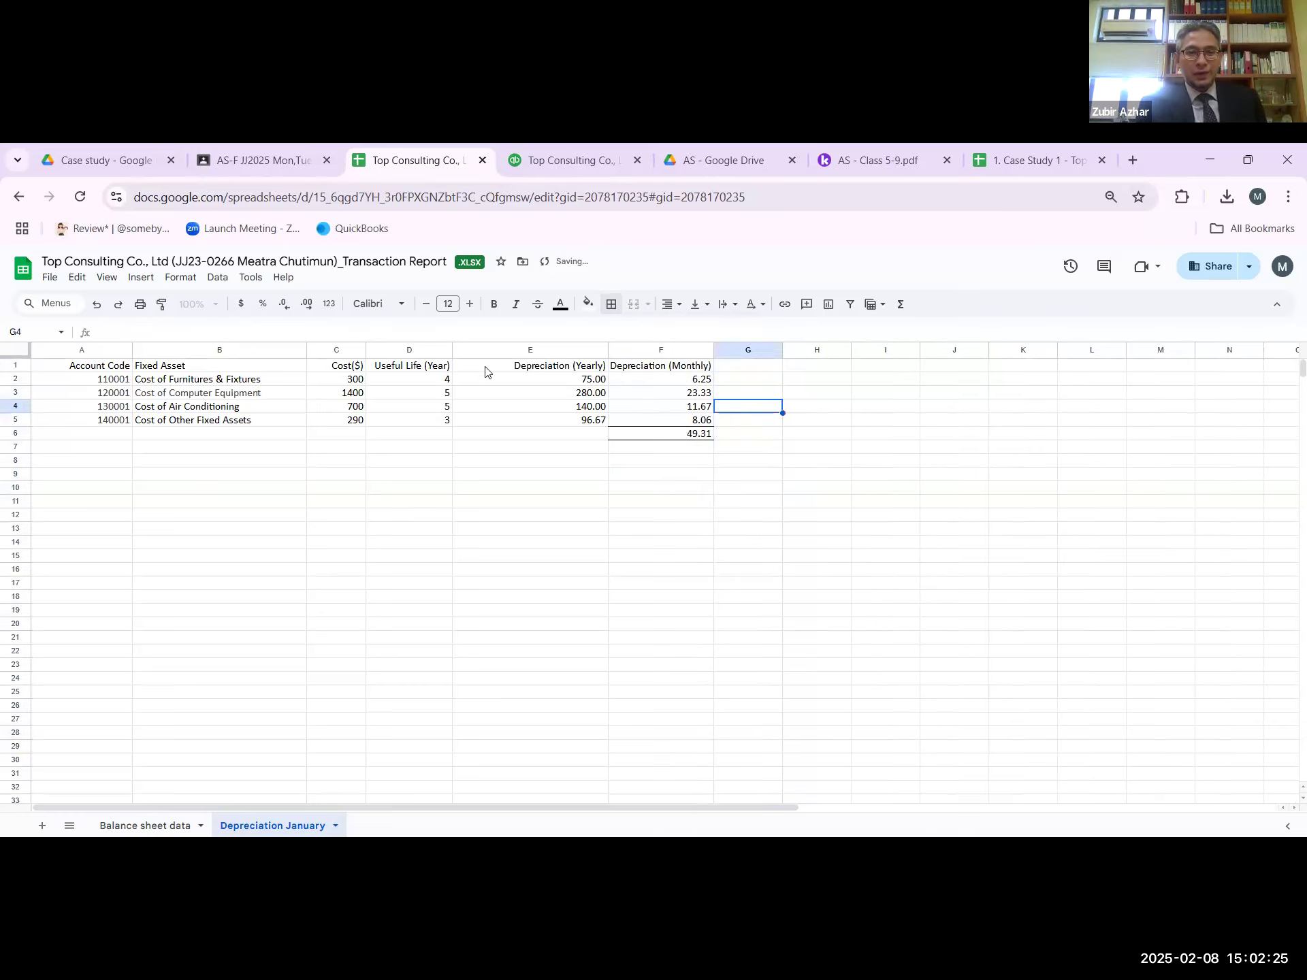